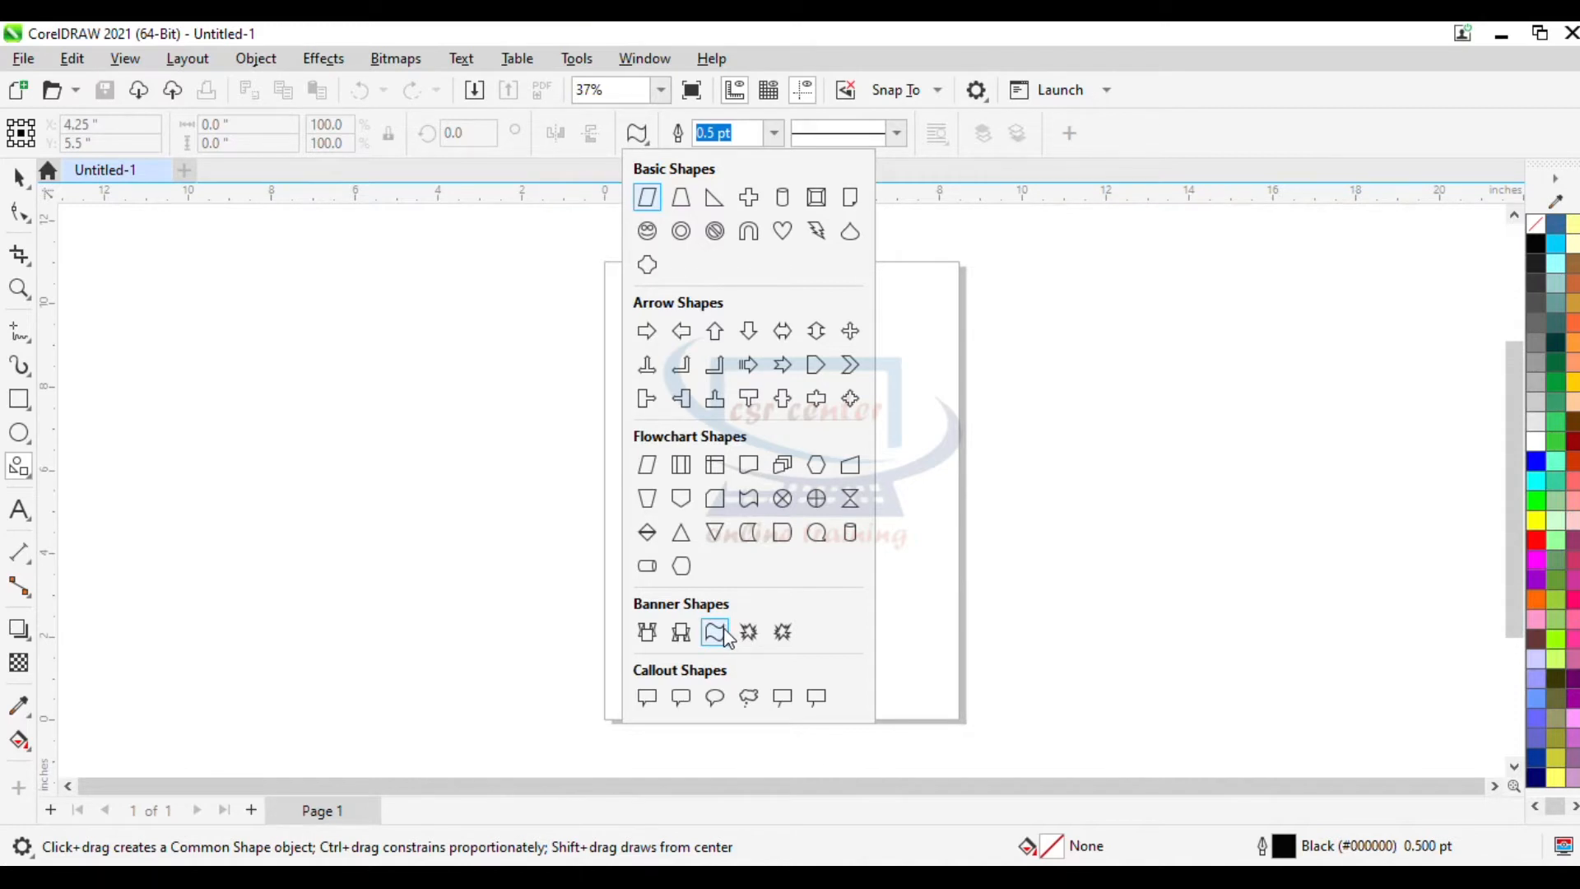
- Draw a wavy banner shape about 10 x 2.1 inches on the page
click(724, 634)
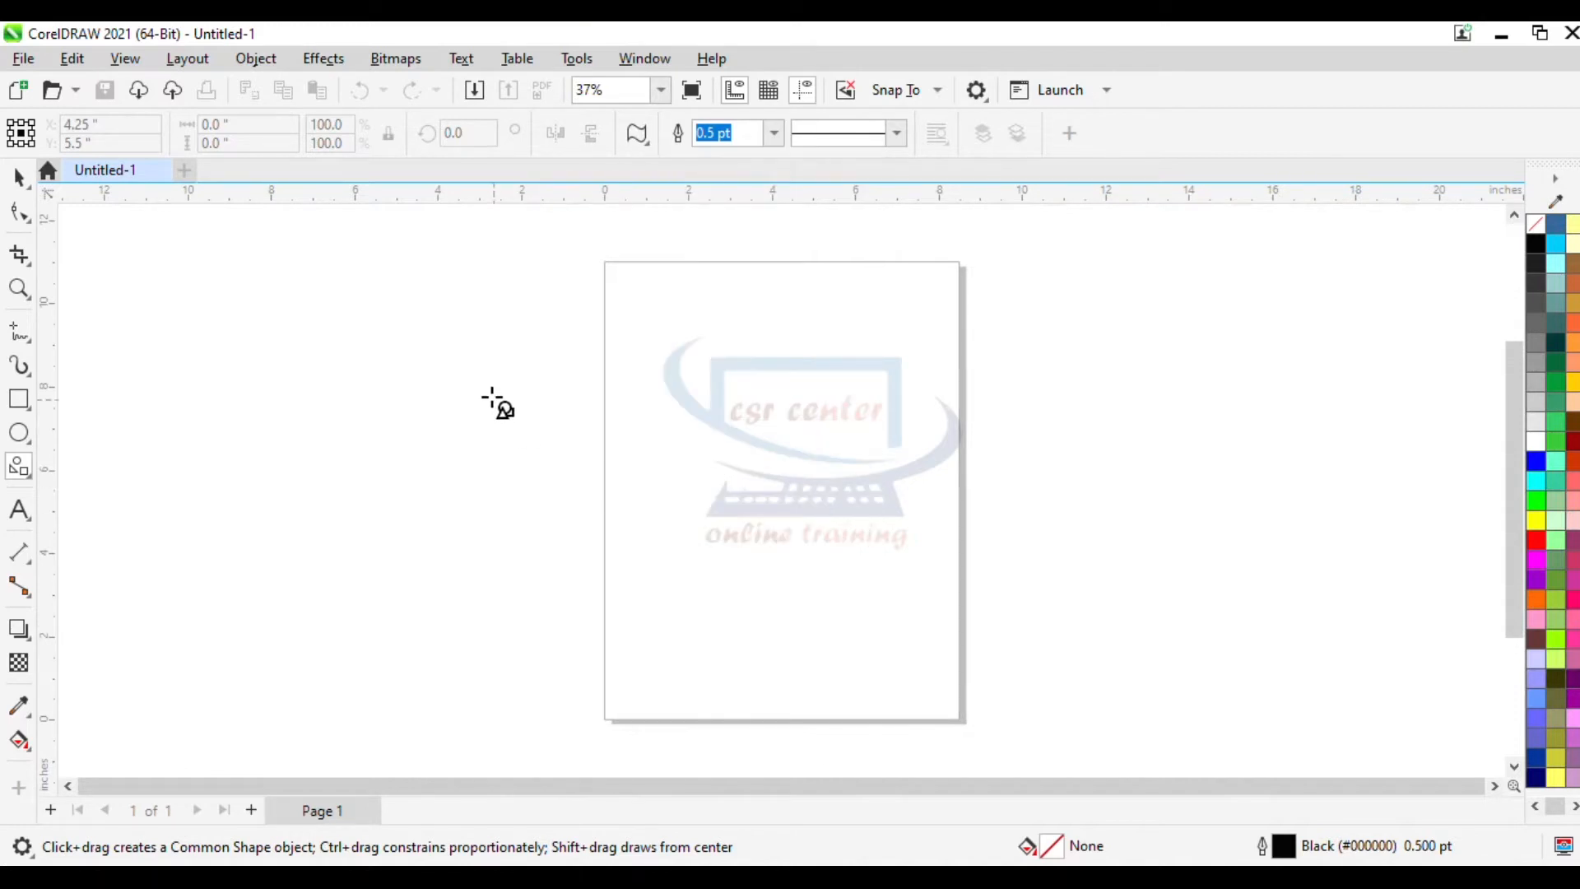
drag(462, 352, 879, 439)
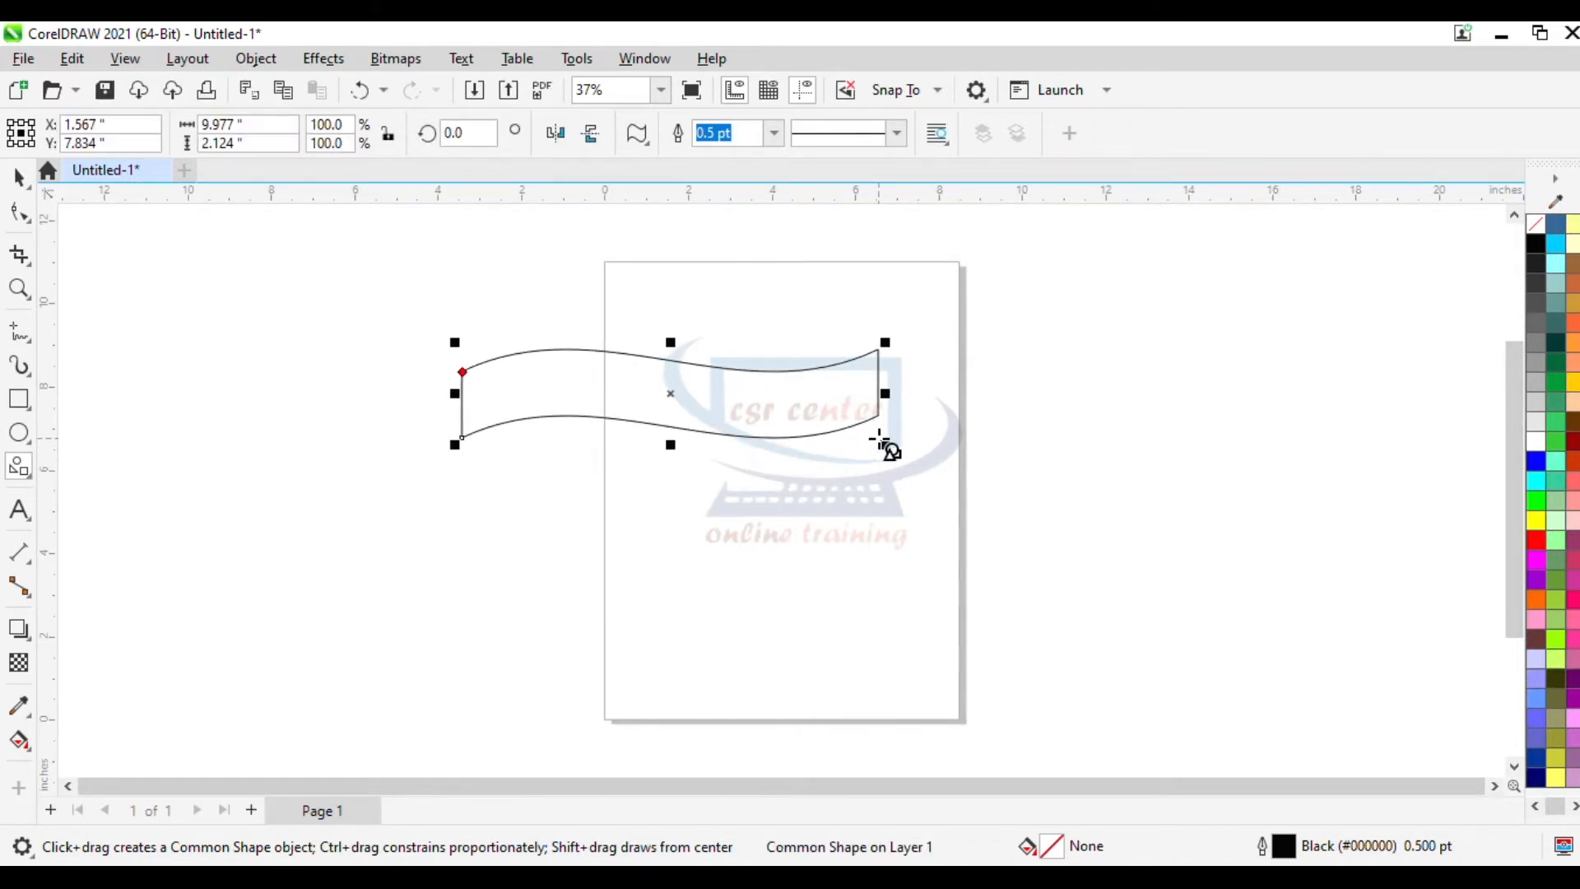
- Duplicate the banner twice, stacking the copies directly beneath the original
click(19, 176)
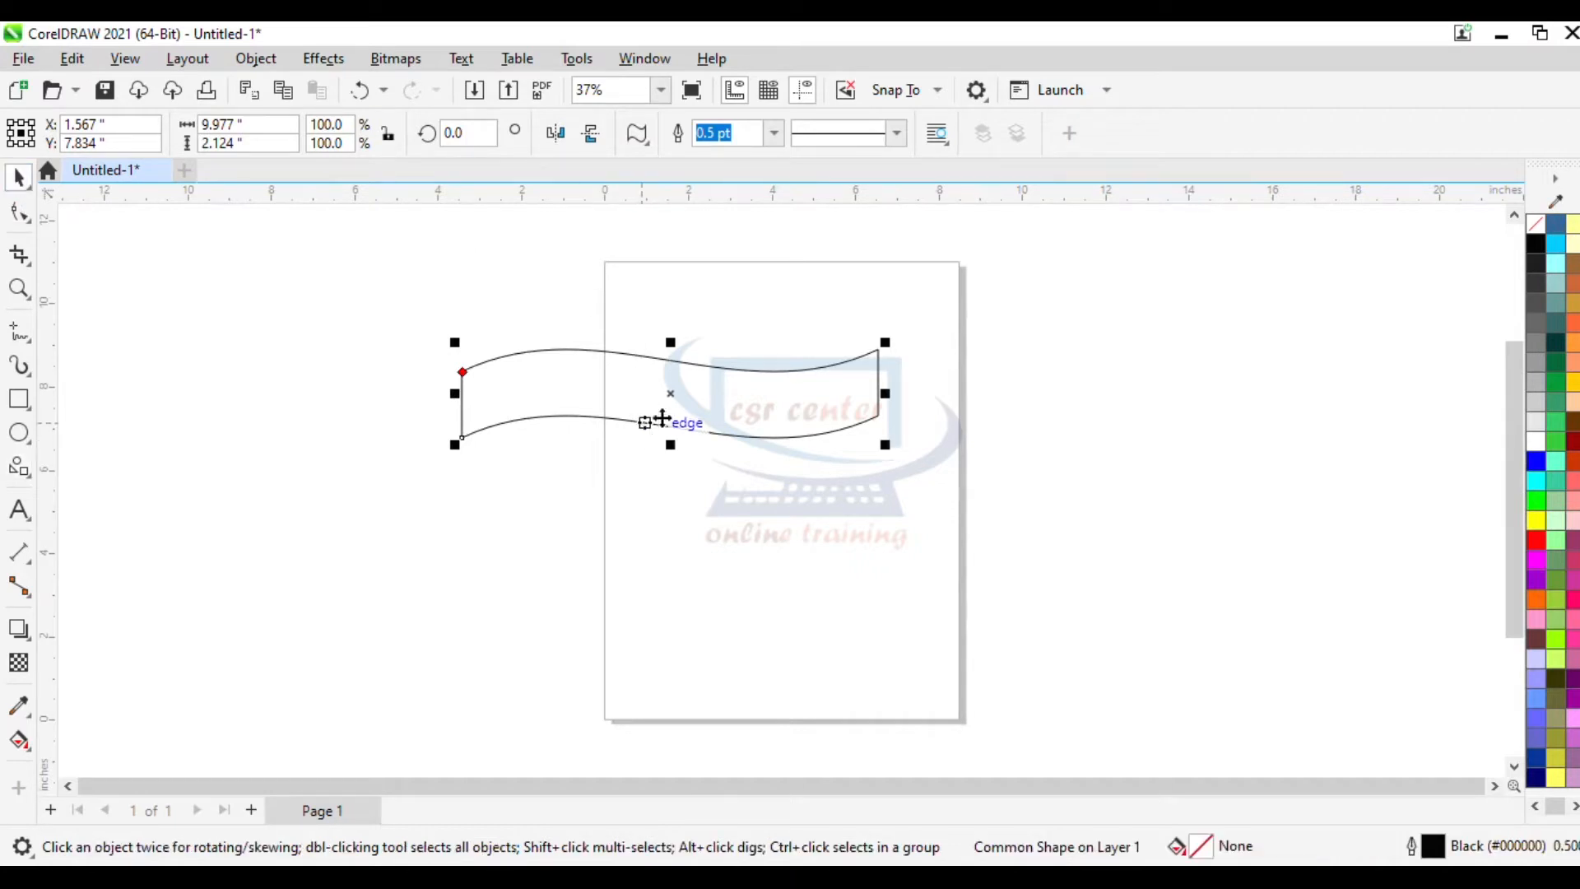
drag(673, 392, 668, 461)
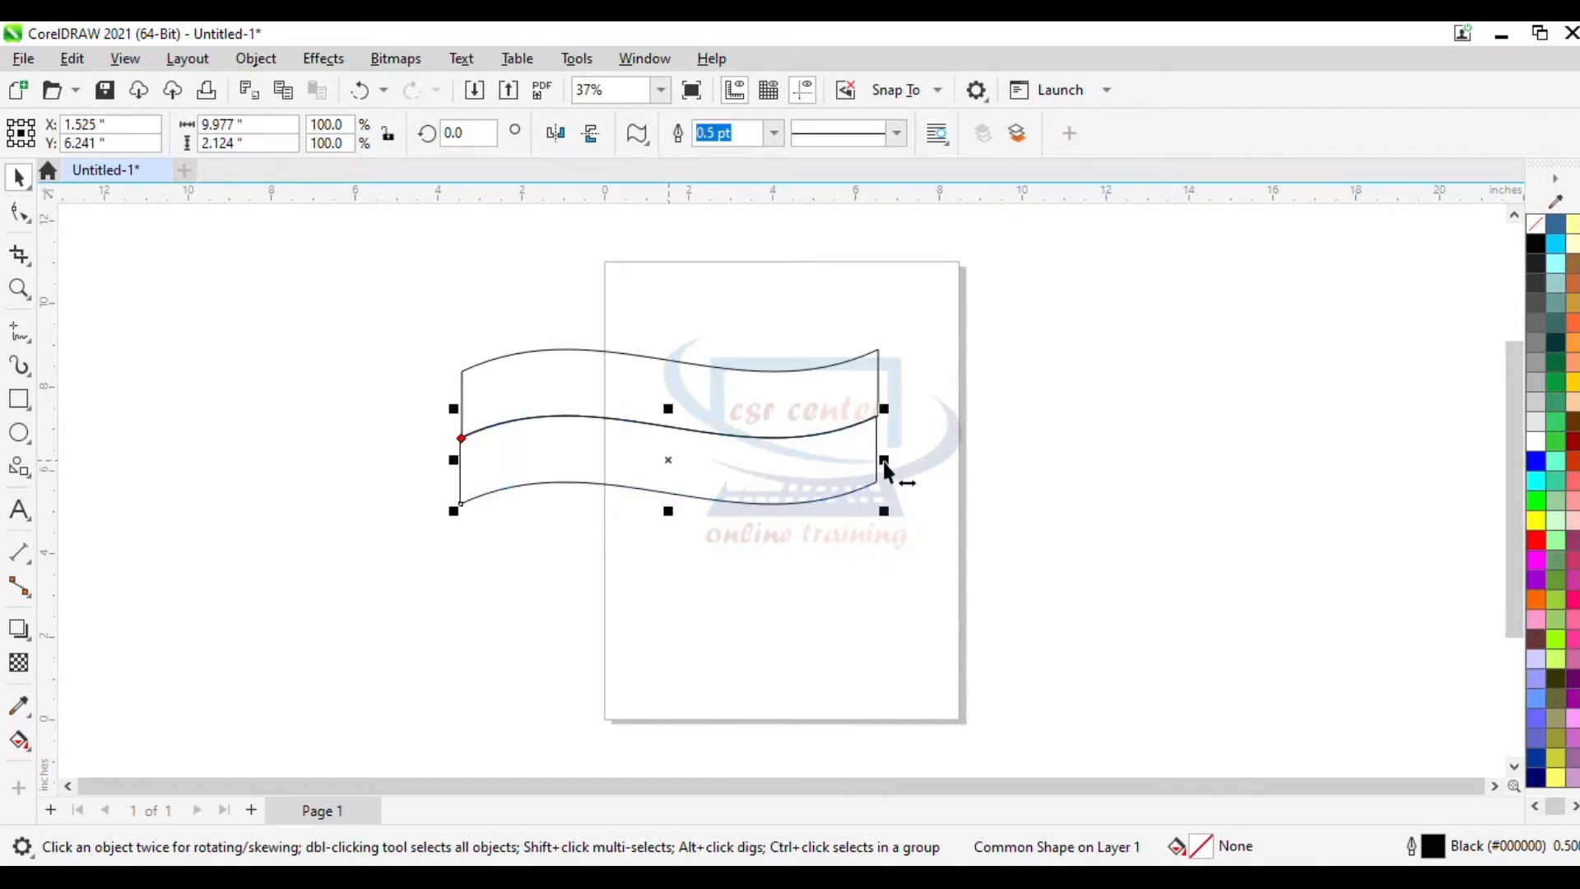
key(ctrl+r)
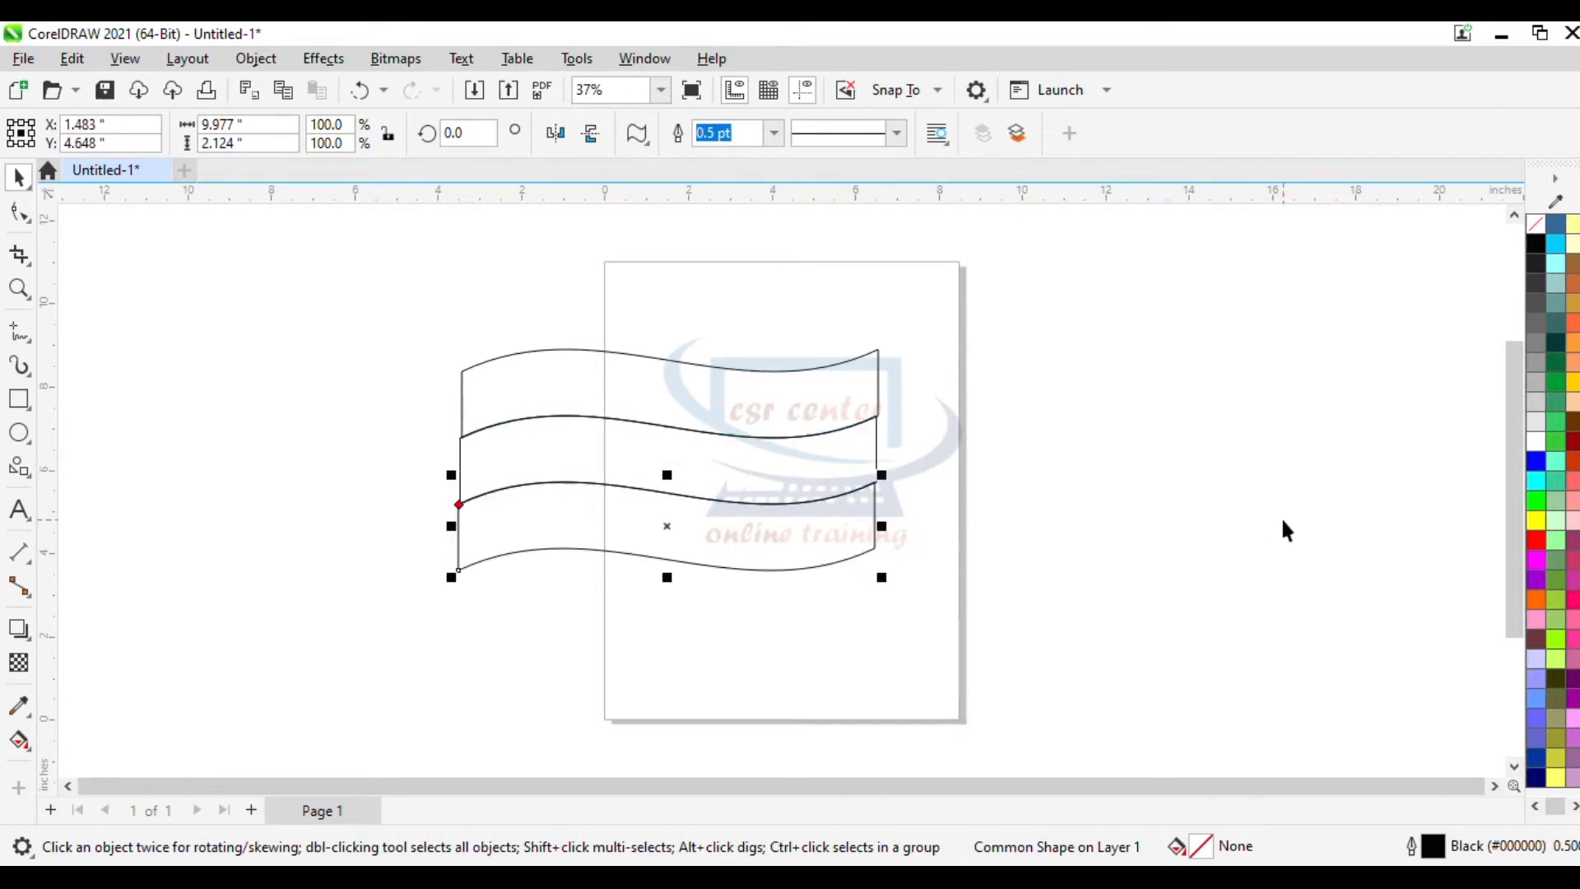
- Nudge the middle banner slightly right to line up its edges with the top banner
scroll(419, 398, up, 3)
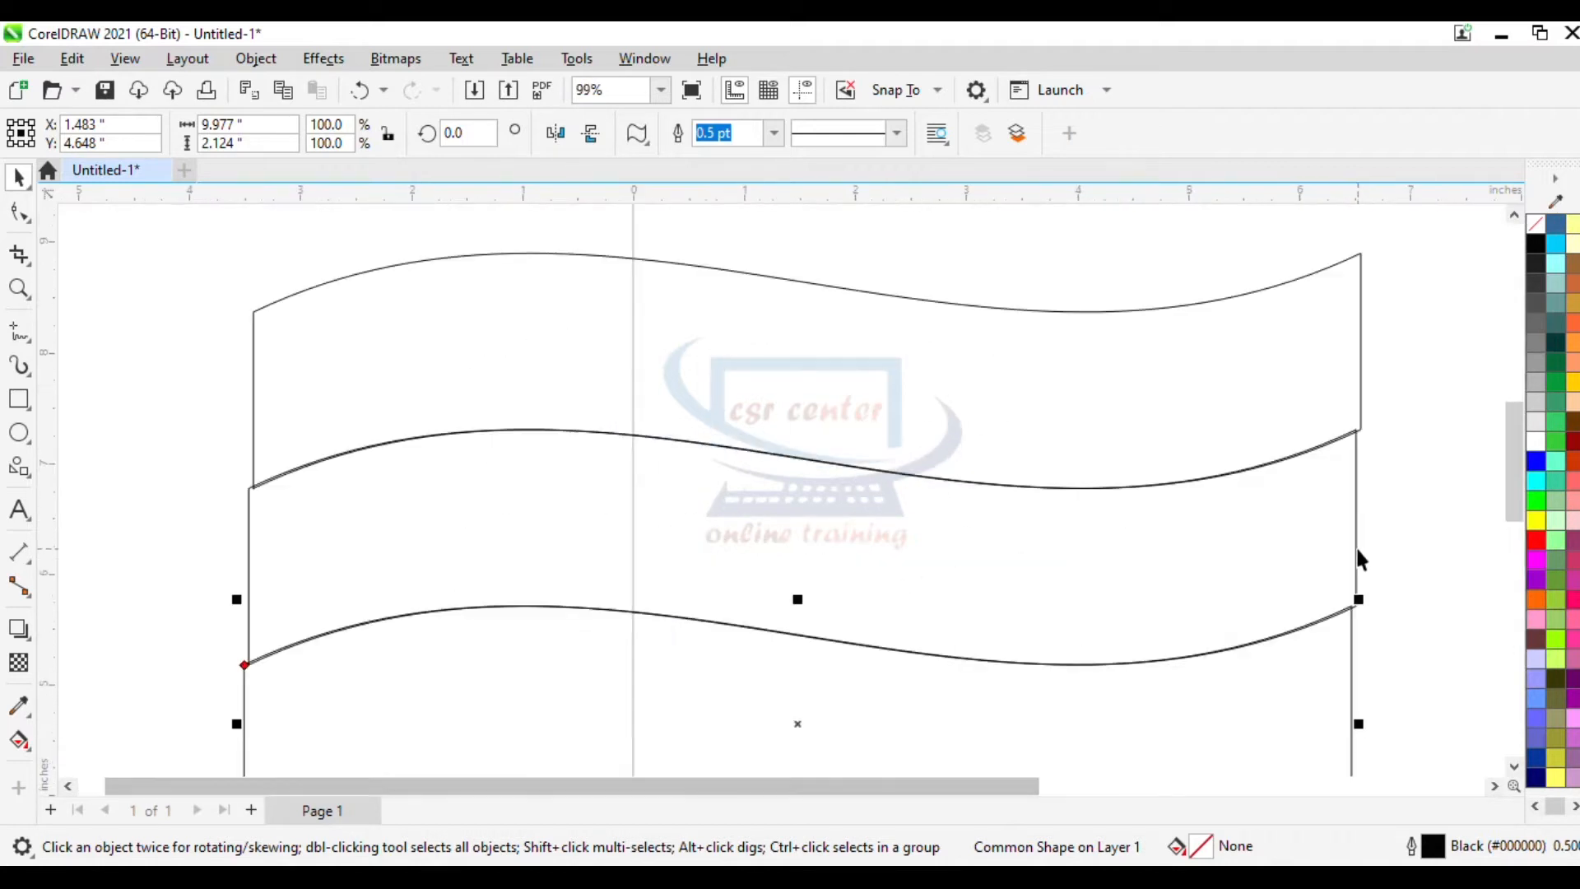
scroll(1358, 557, up, 2)
click(1341, 460)
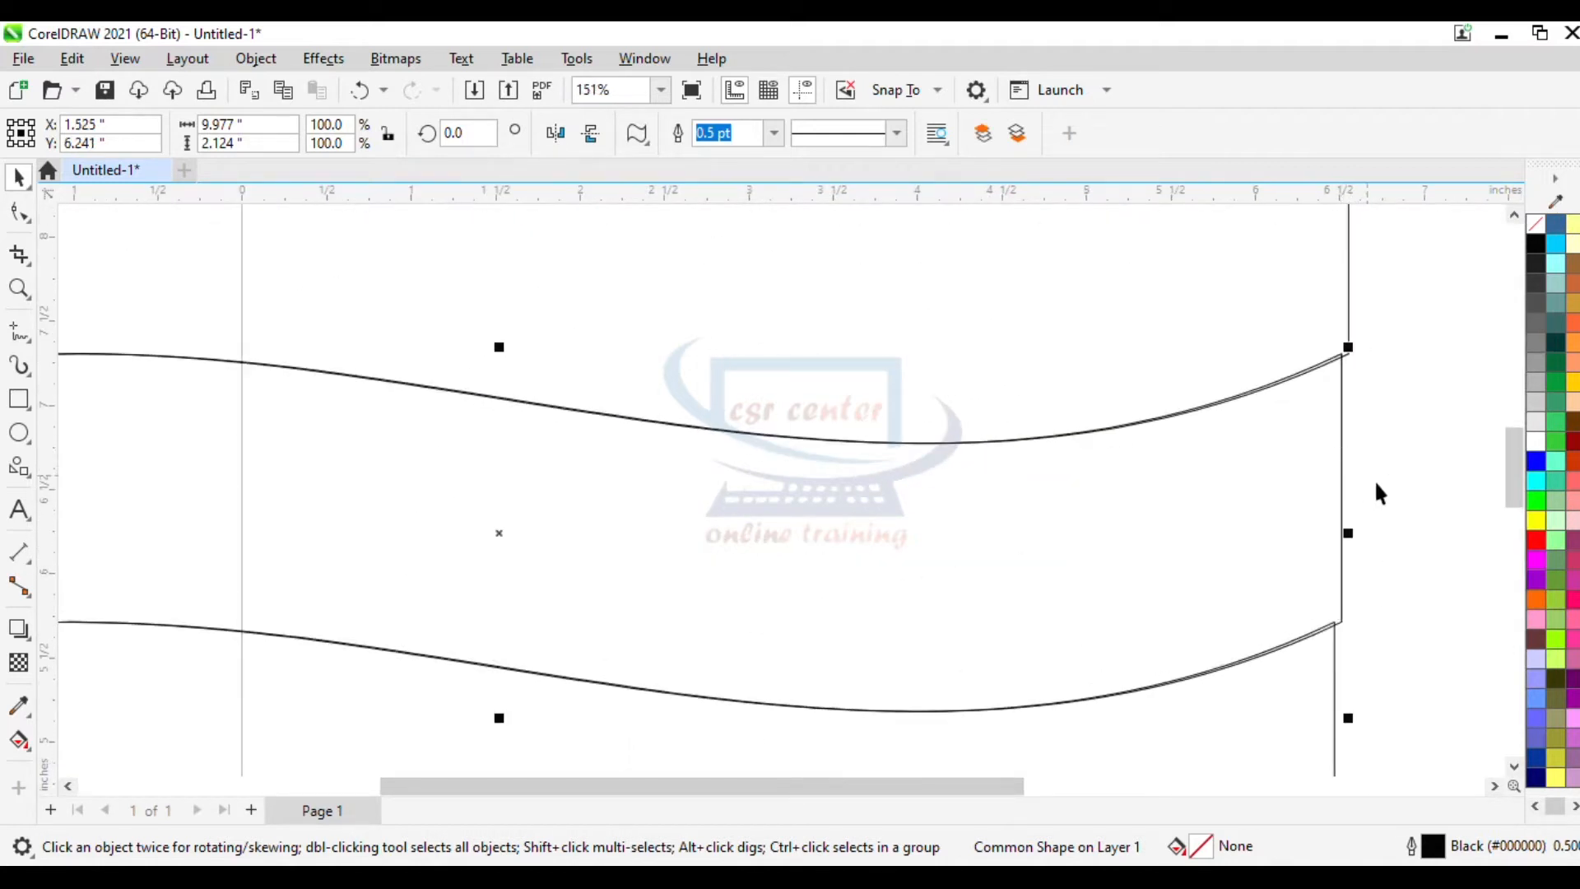
key(Right)
key(Right)
key(Right)
key(Right)
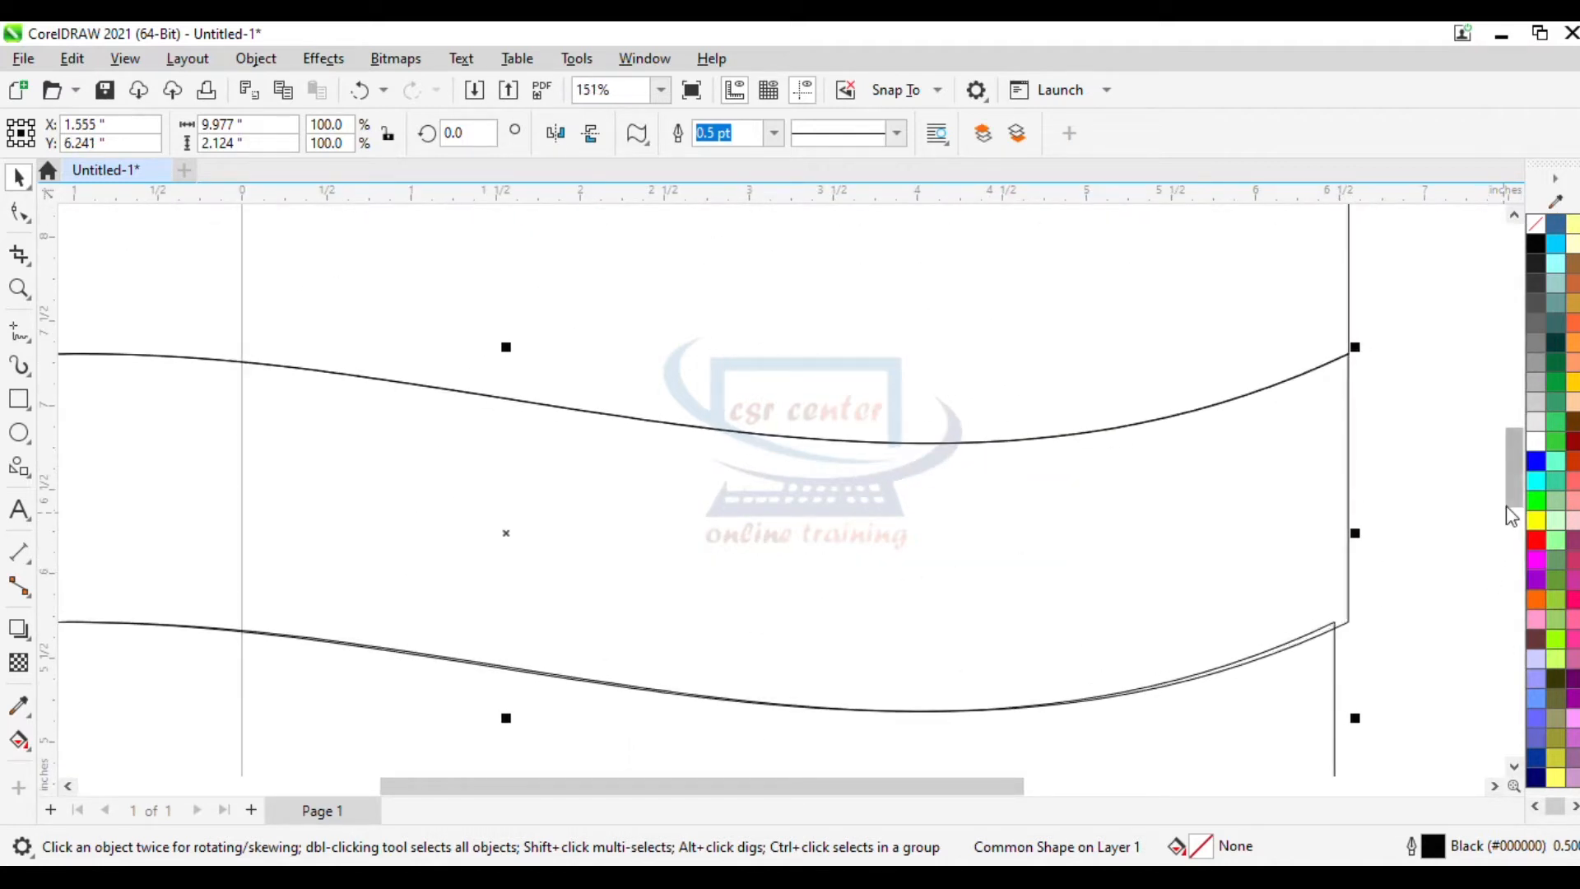
click(1435, 704)
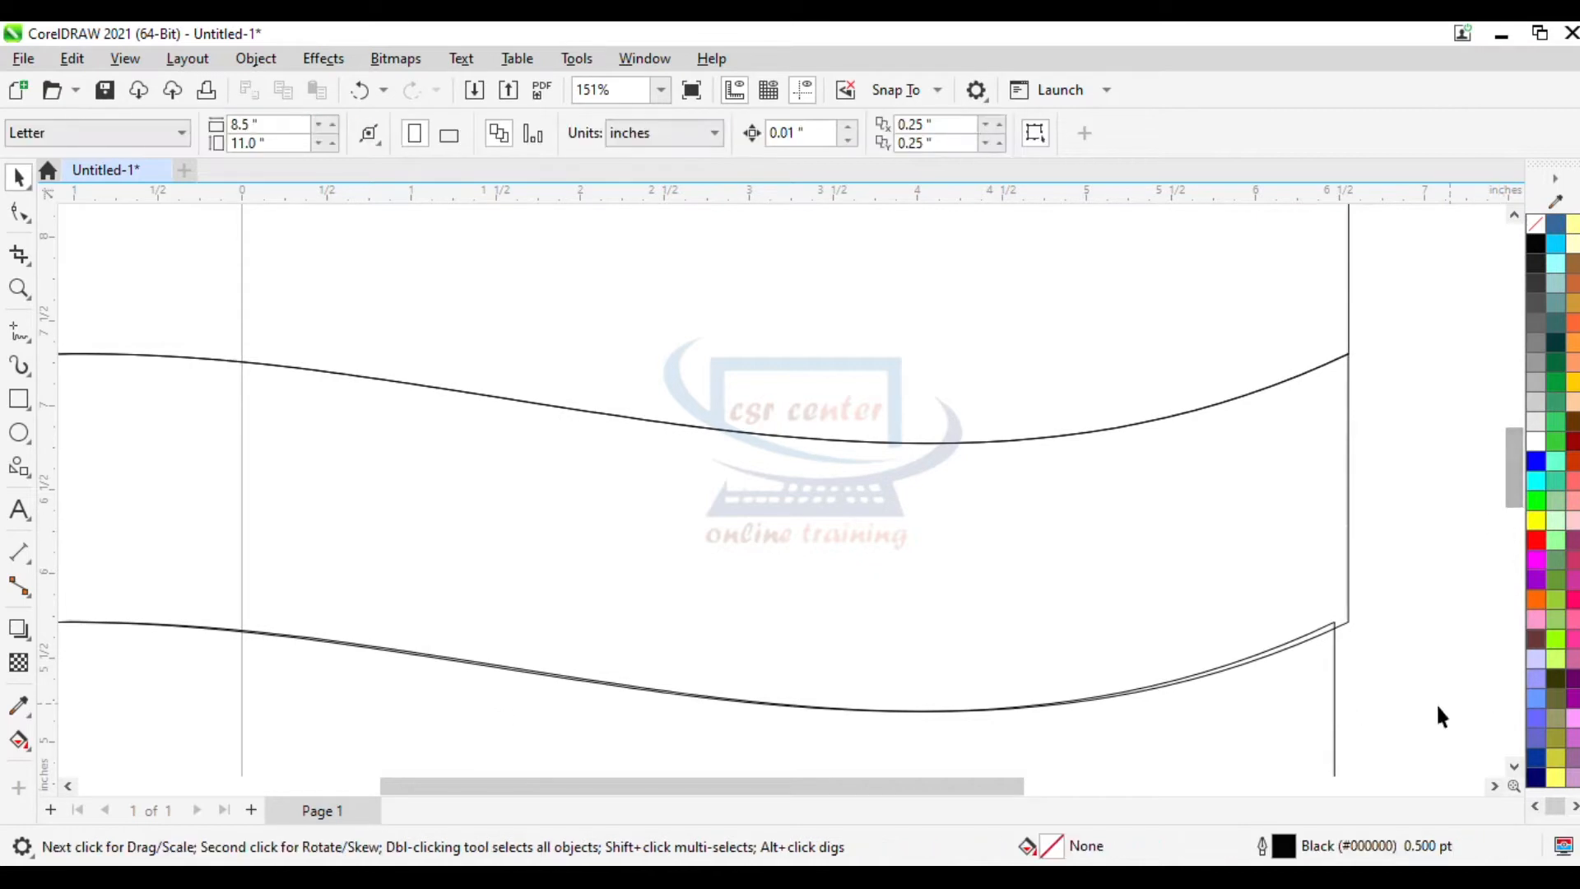
- Nudge the bottom banner slightly right to line up with the banners above
click(1333, 667)
key(Right)
key(Right)
key(Right)
key(Right)
key(Right)
key(Right)
key(Right)
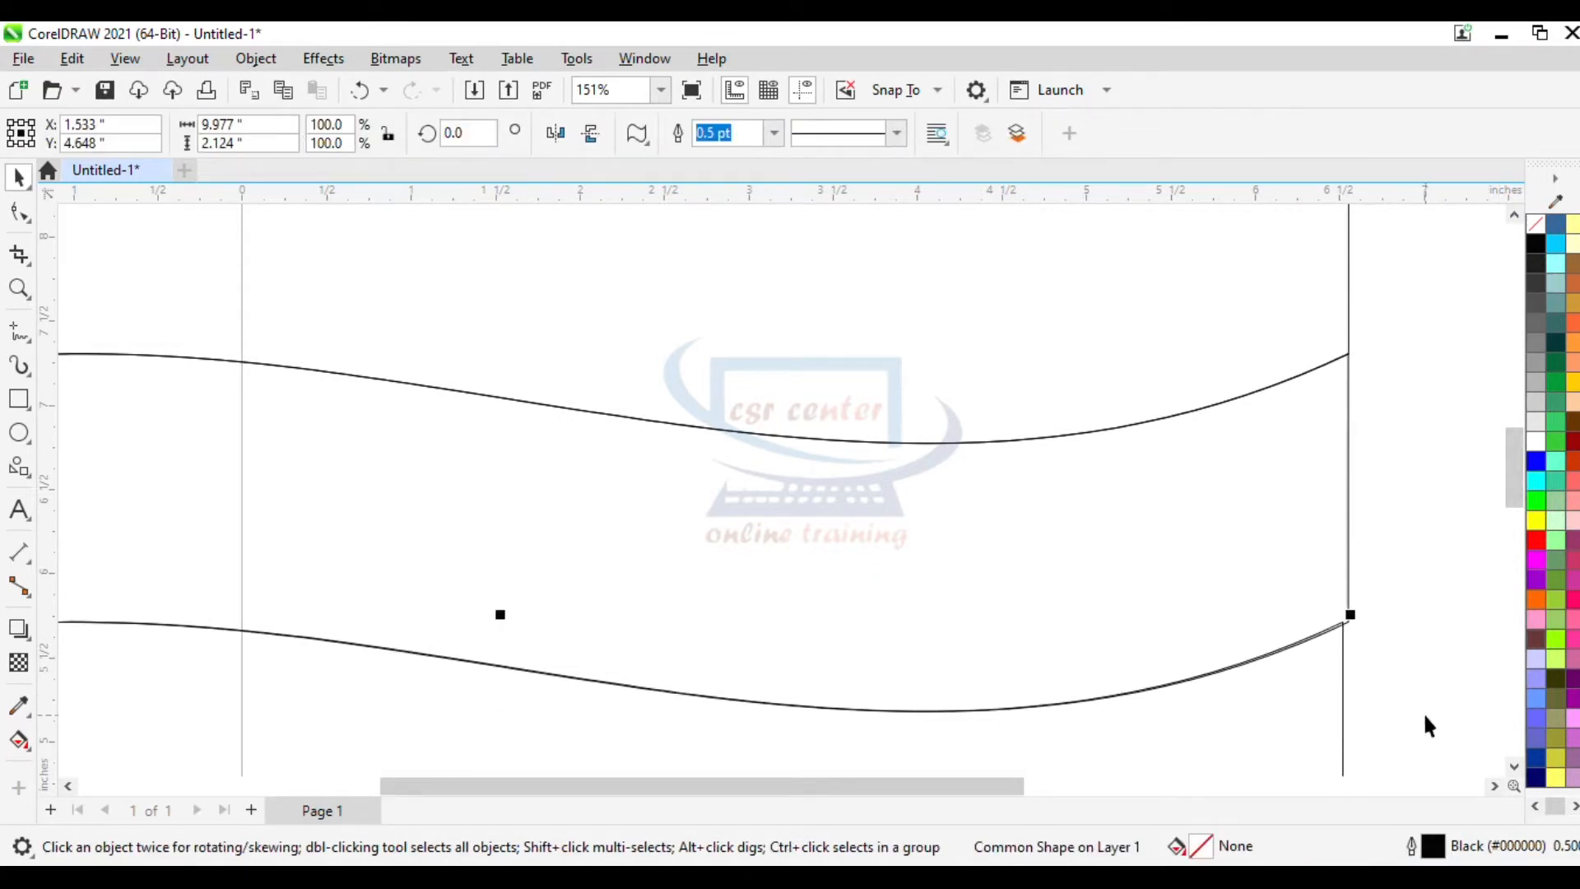
click(1440, 711)
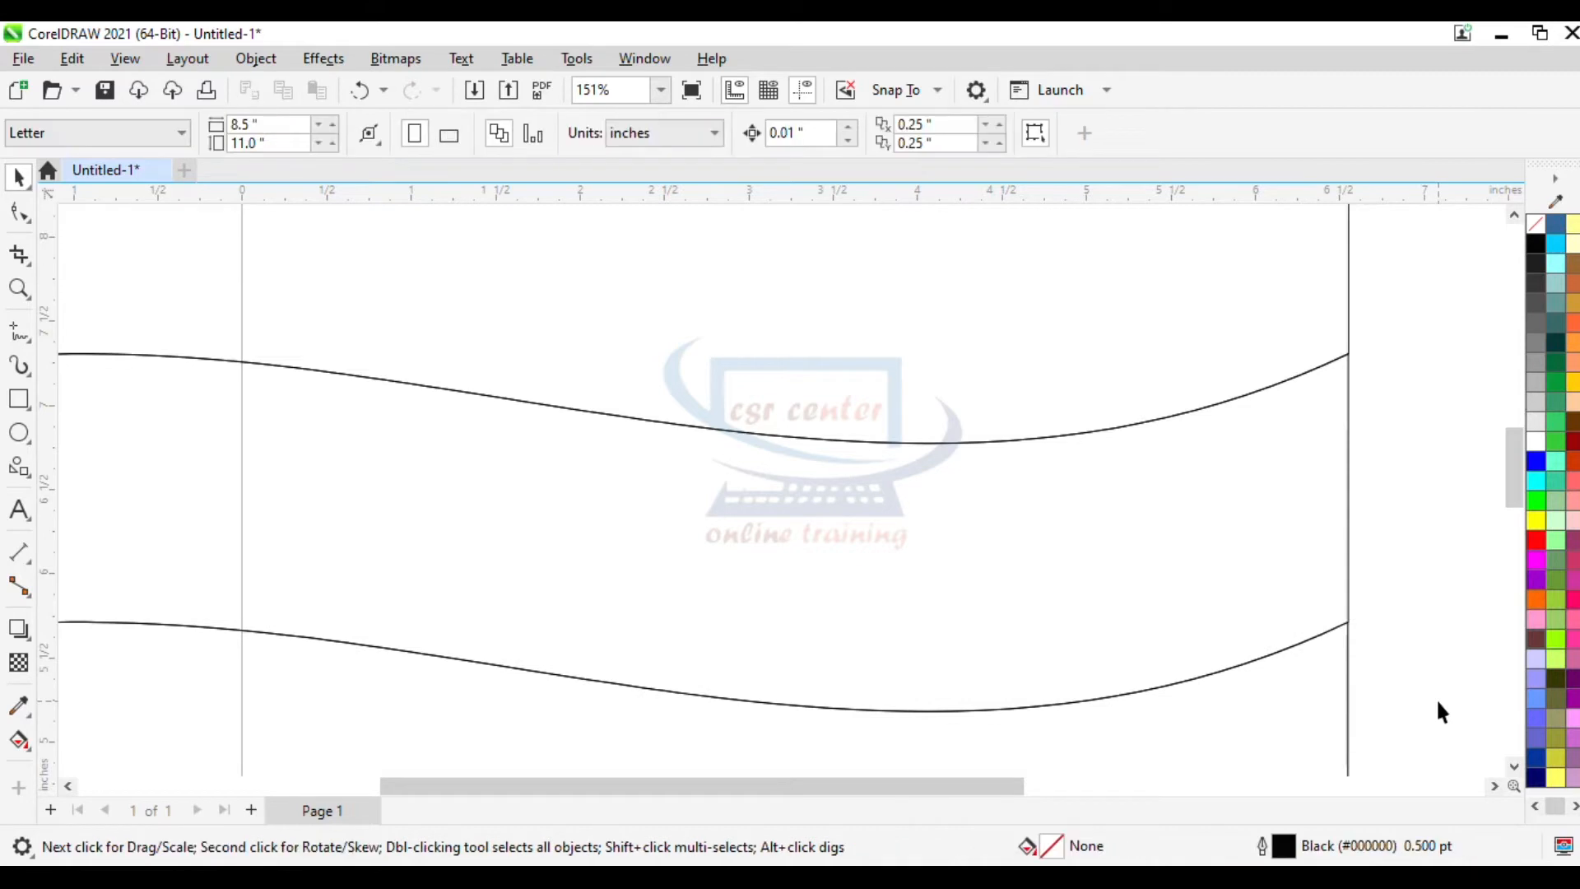
- Select all three banners and set their outline width to 4.0 pt
key(F4)
scroll(1110, 342, down, 1)
drag(395, 229, 1313, 678)
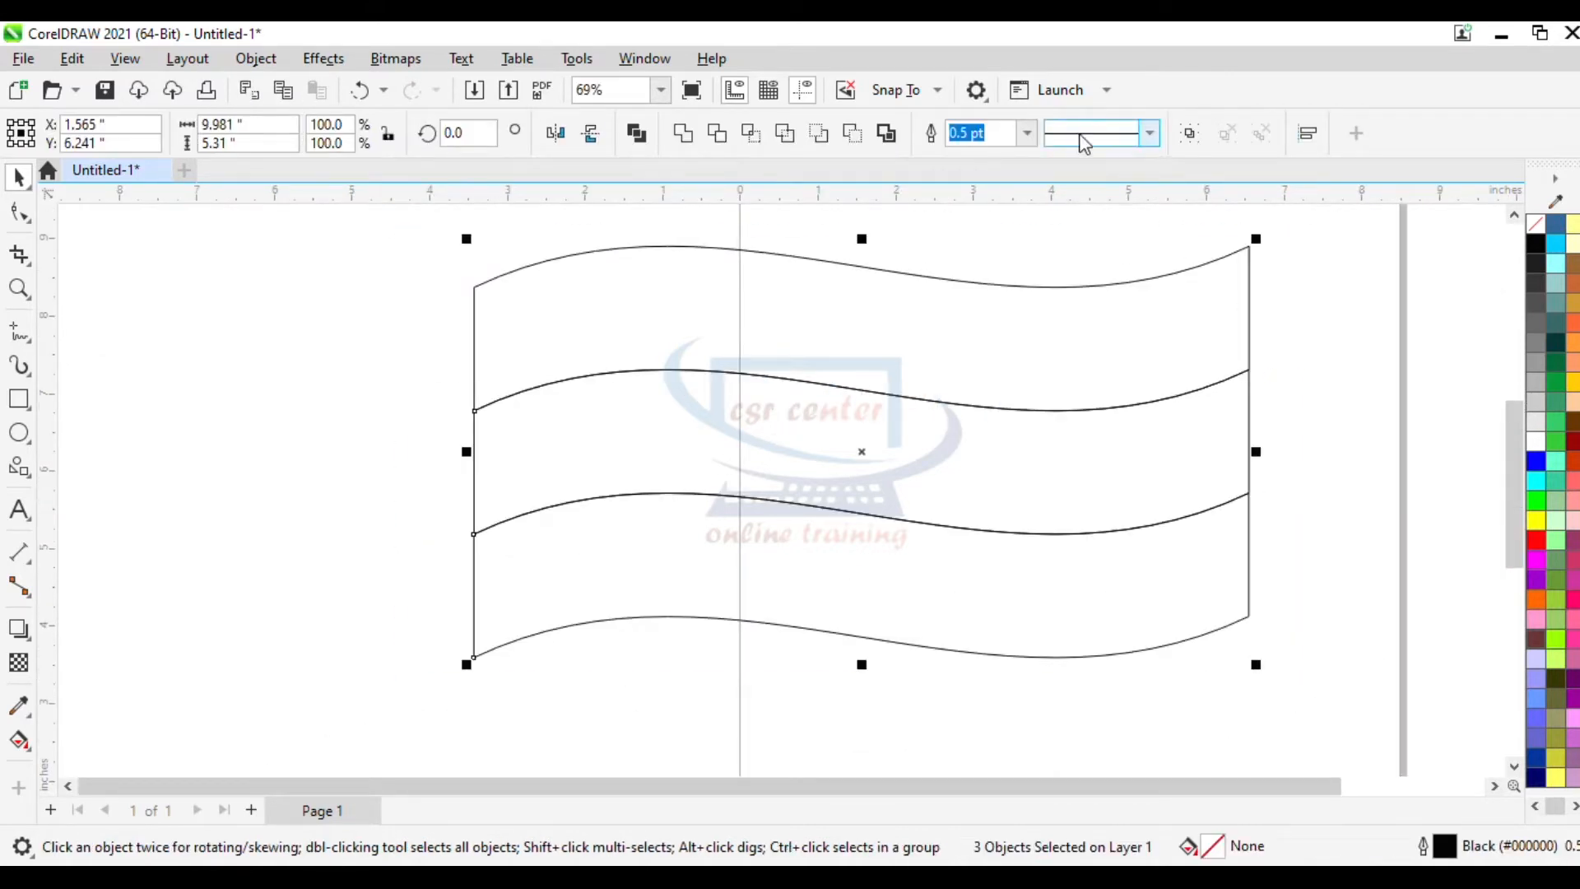
click(1027, 133)
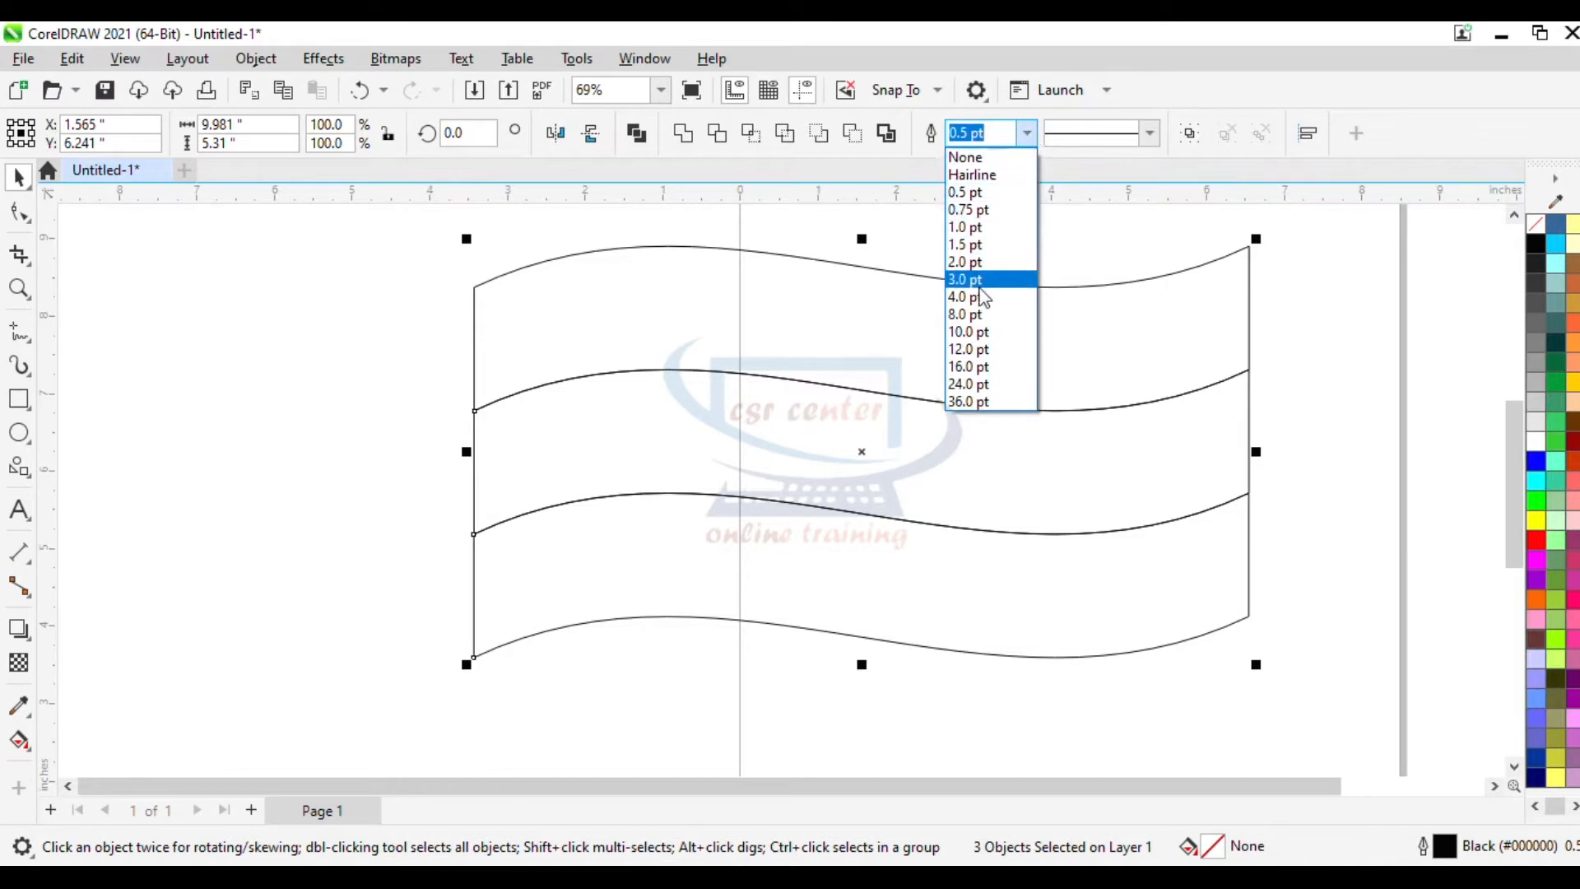
click(979, 297)
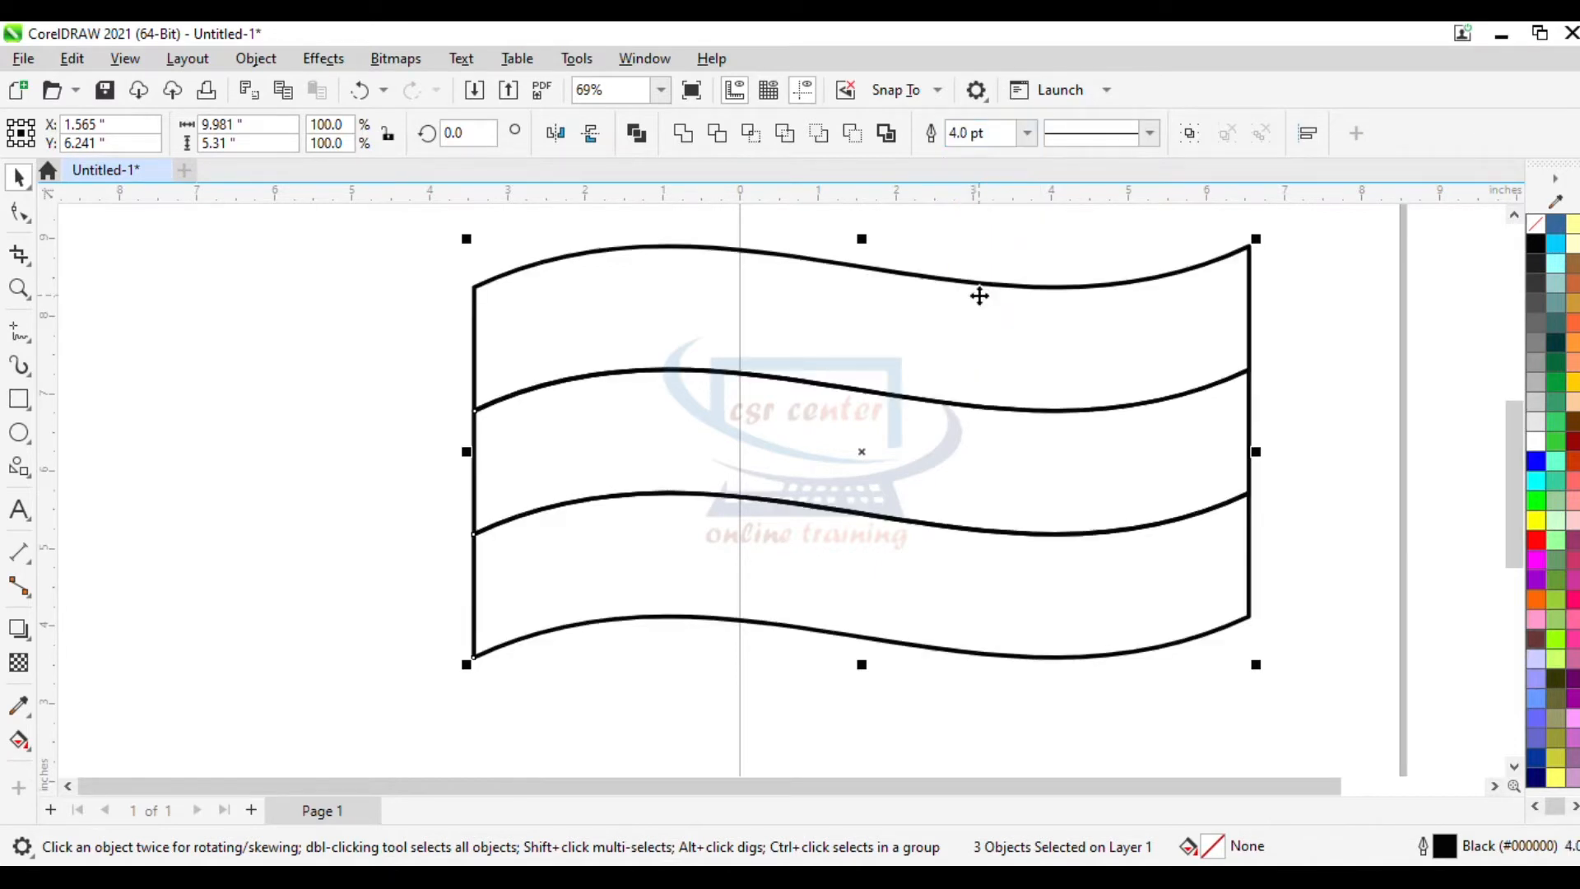
click(1175, 313)
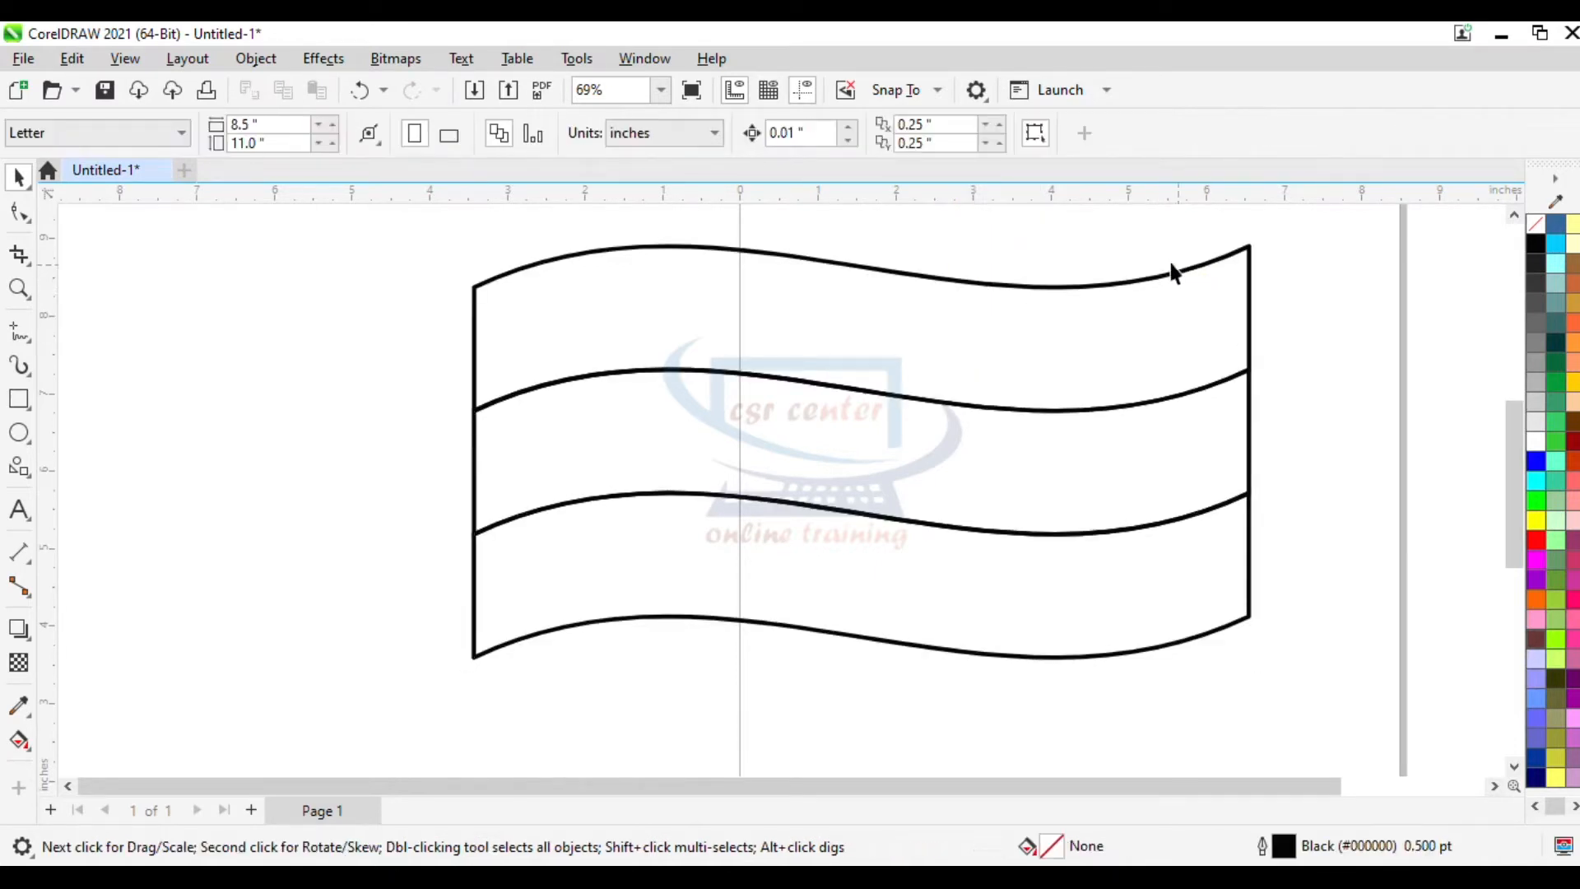
- Give the top banner an orange (#FF6600) fill and matching orange outline
click(1113, 283)
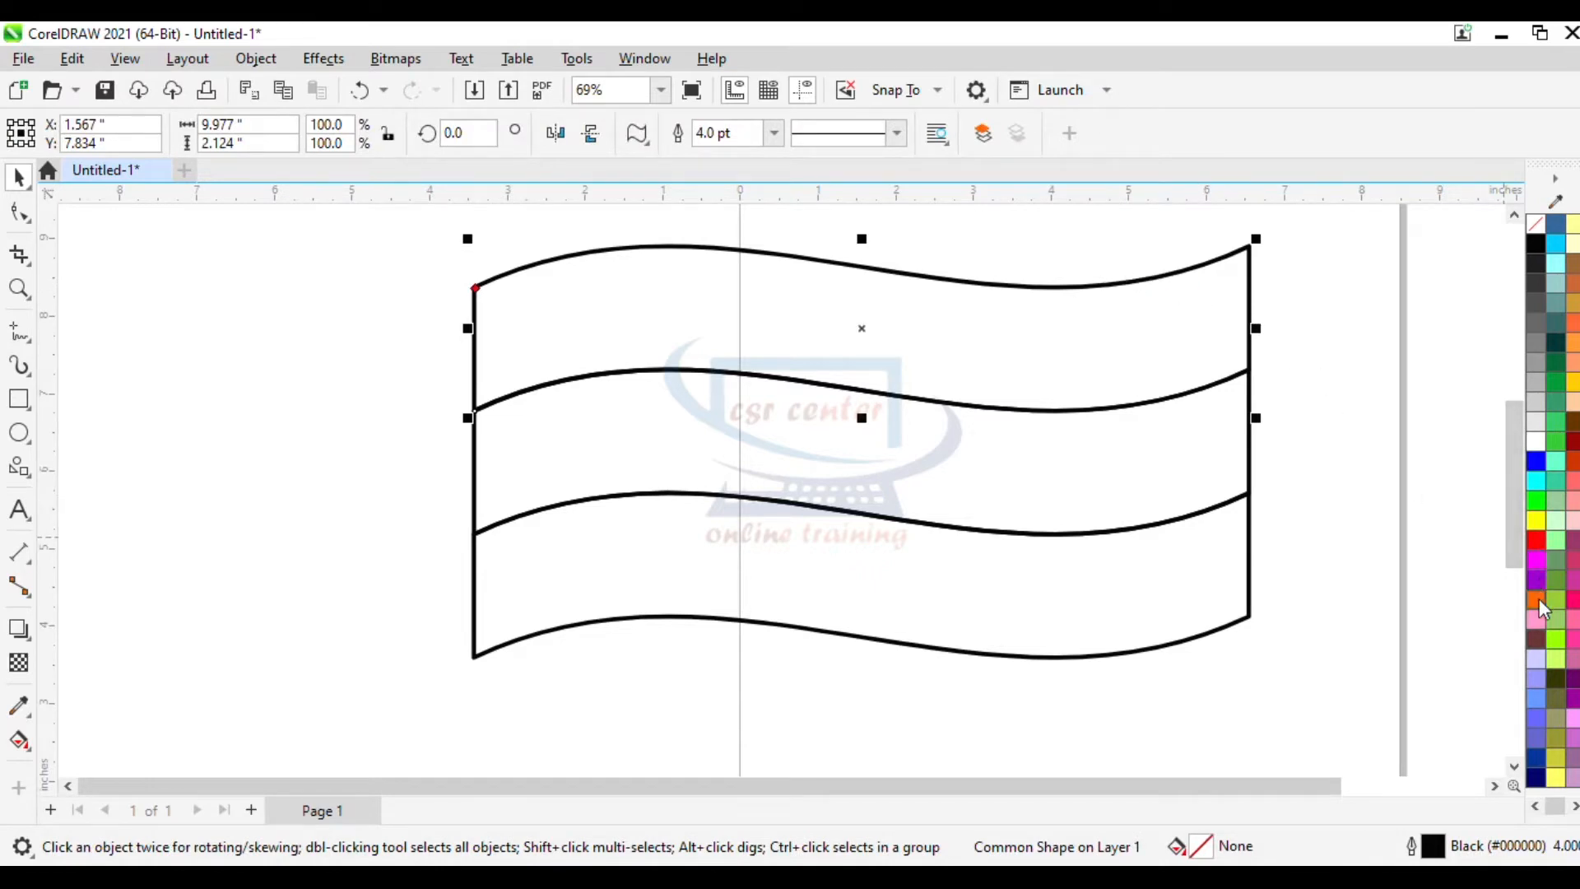
click(1536, 599)
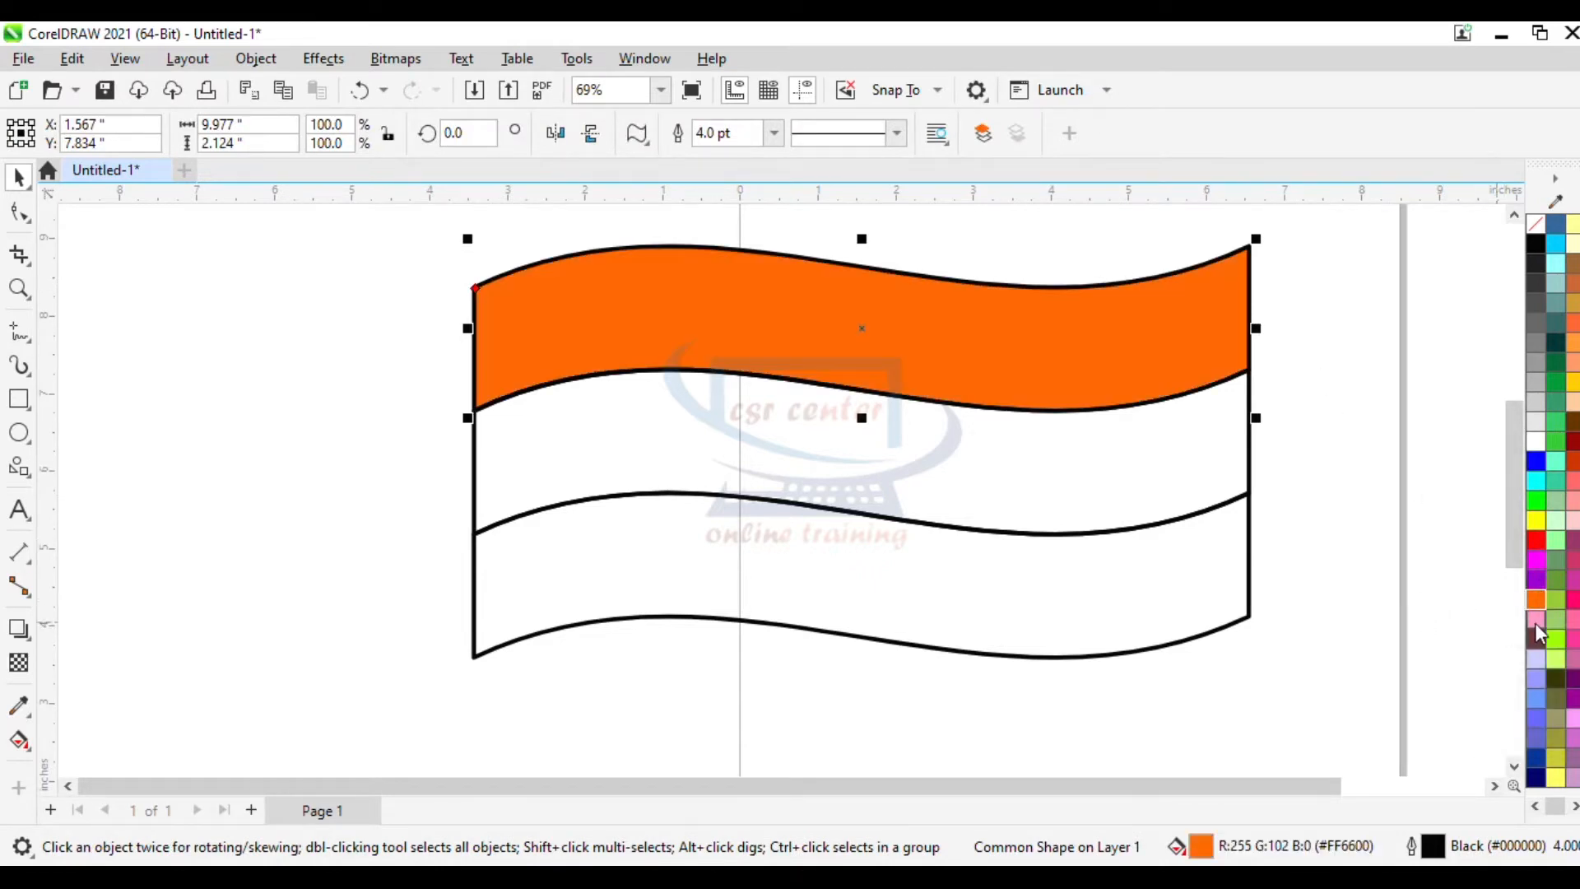
right_click(1533, 605)
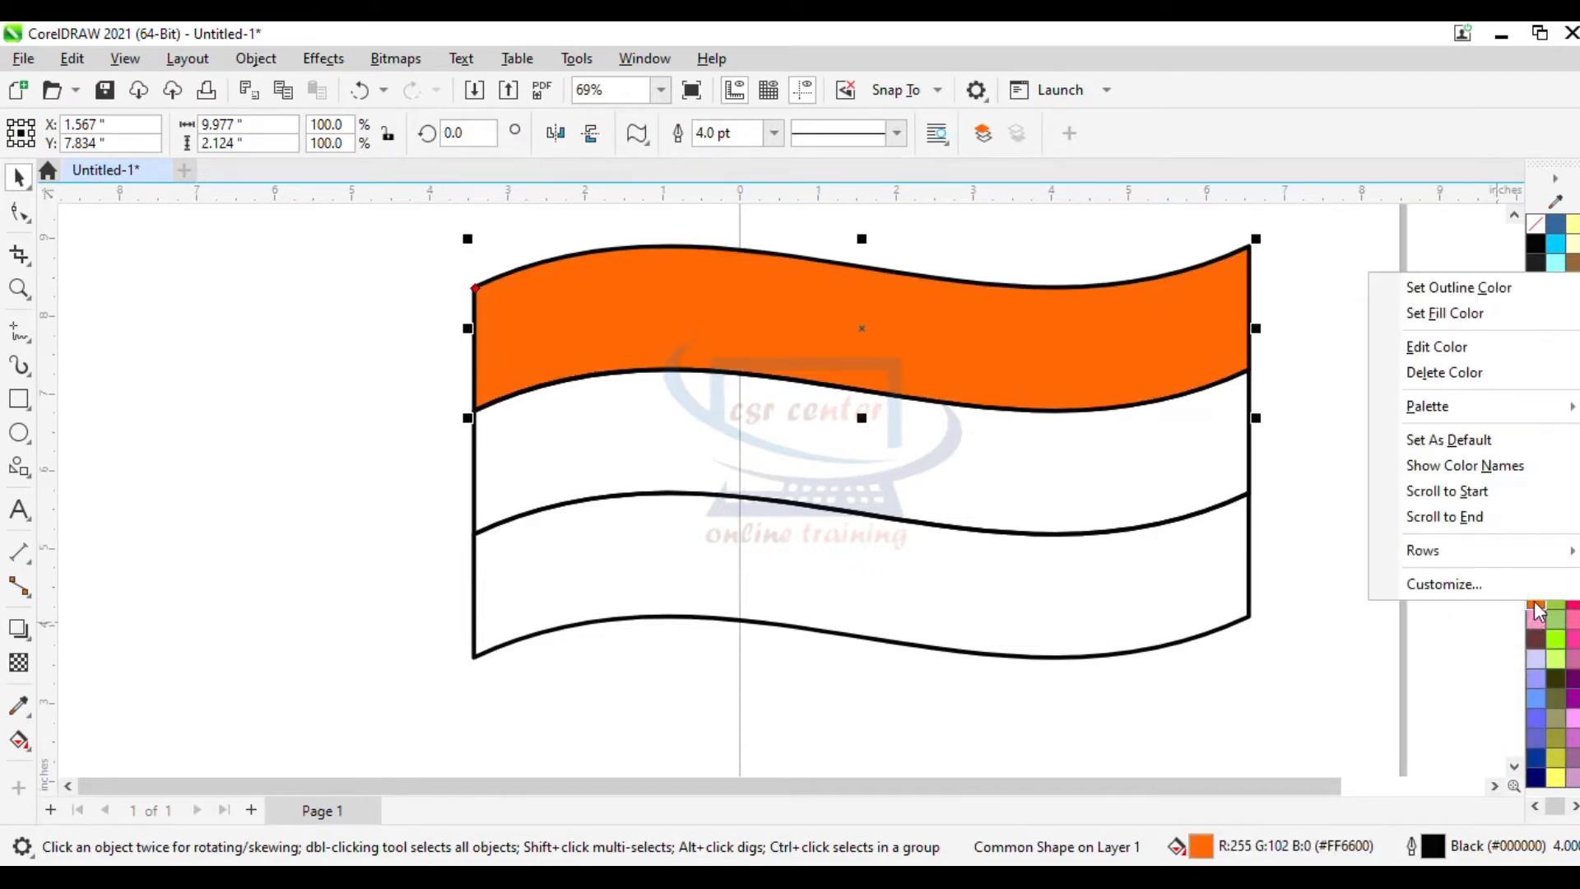
click(1417, 289)
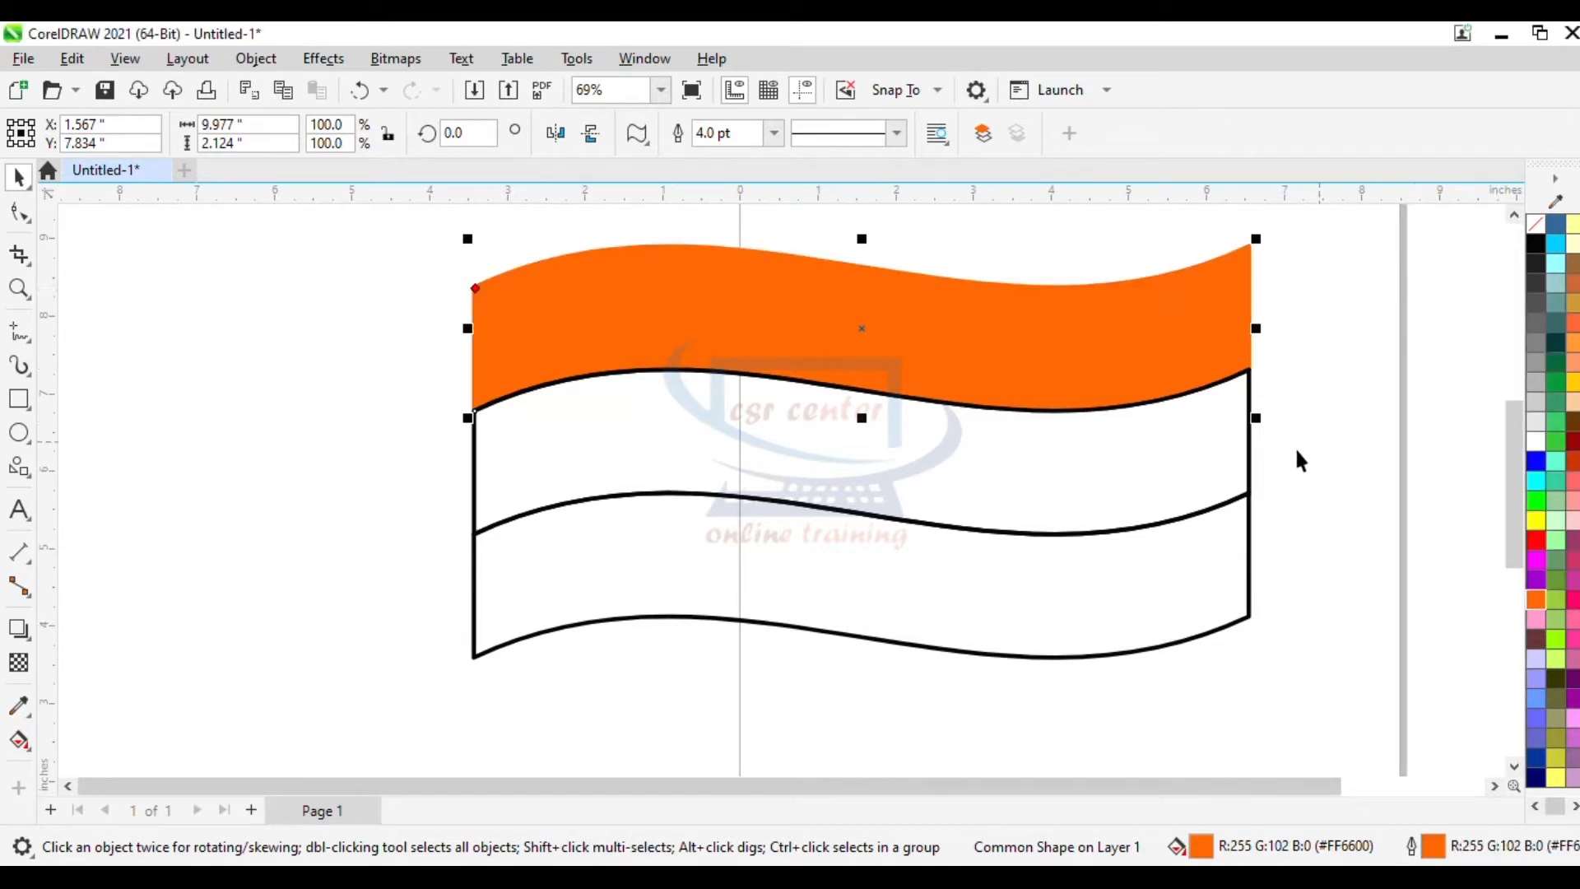
- Give the middle banner a white fill and a white outline
click(1249, 459)
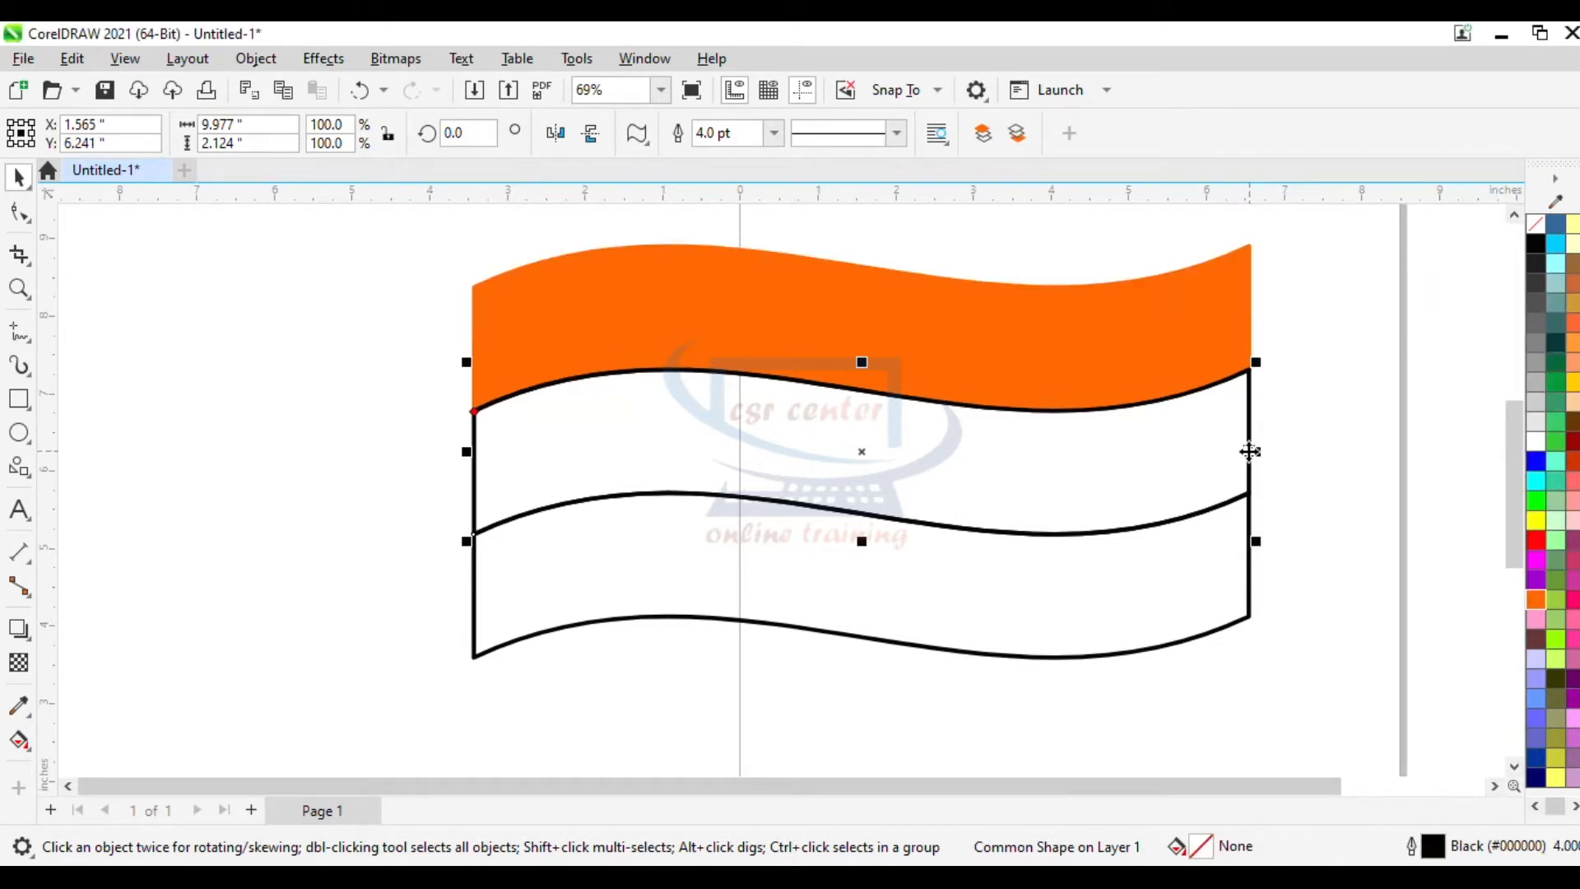
click(1537, 445)
right_click(1537, 446)
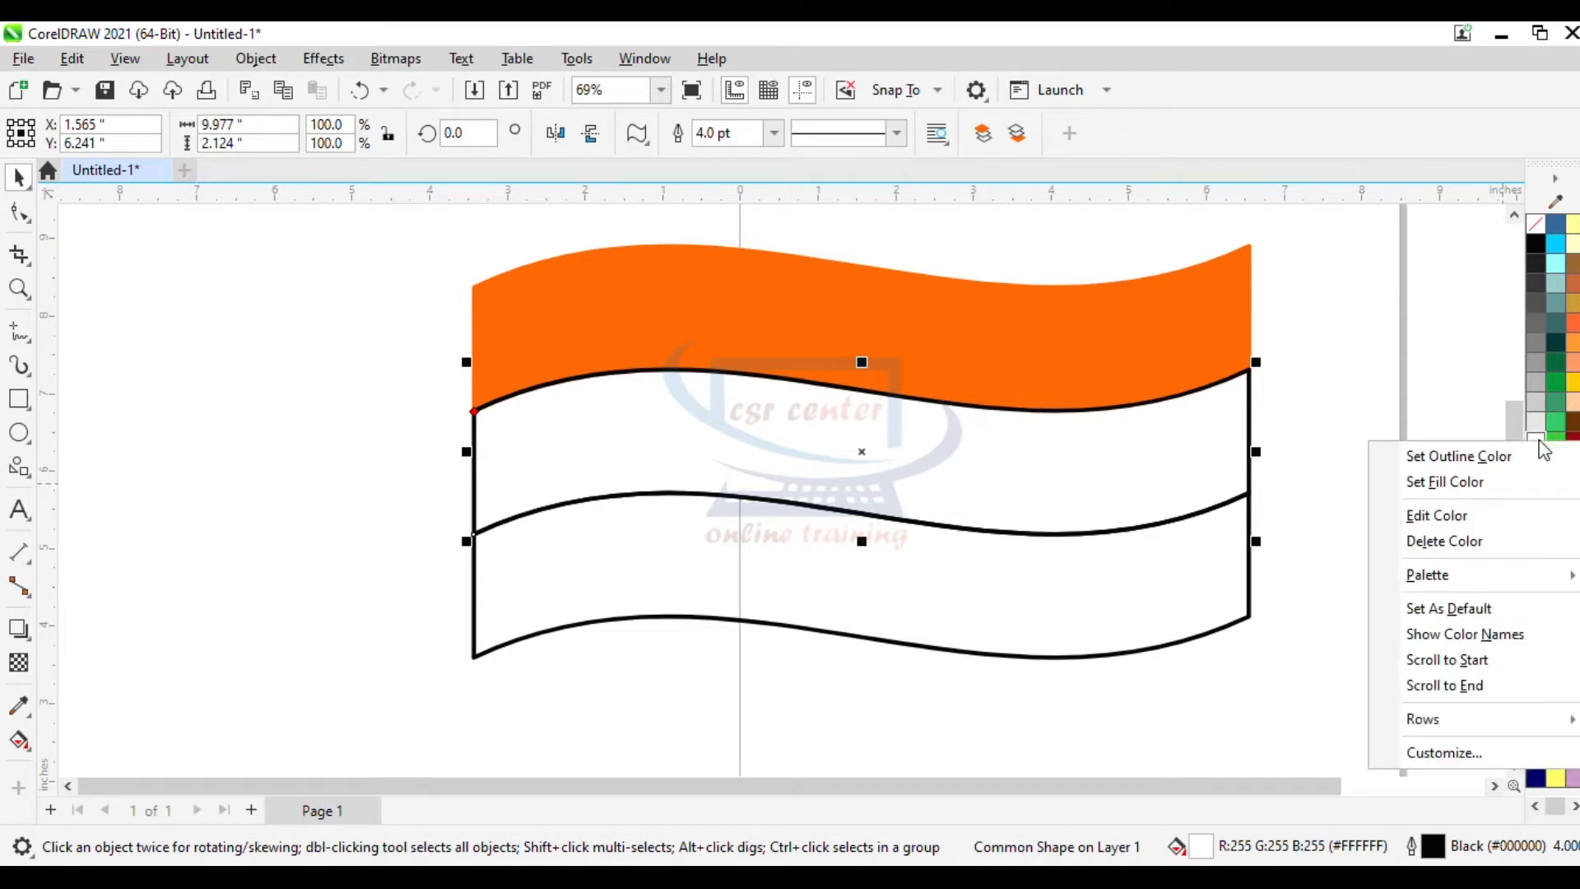
click(1469, 455)
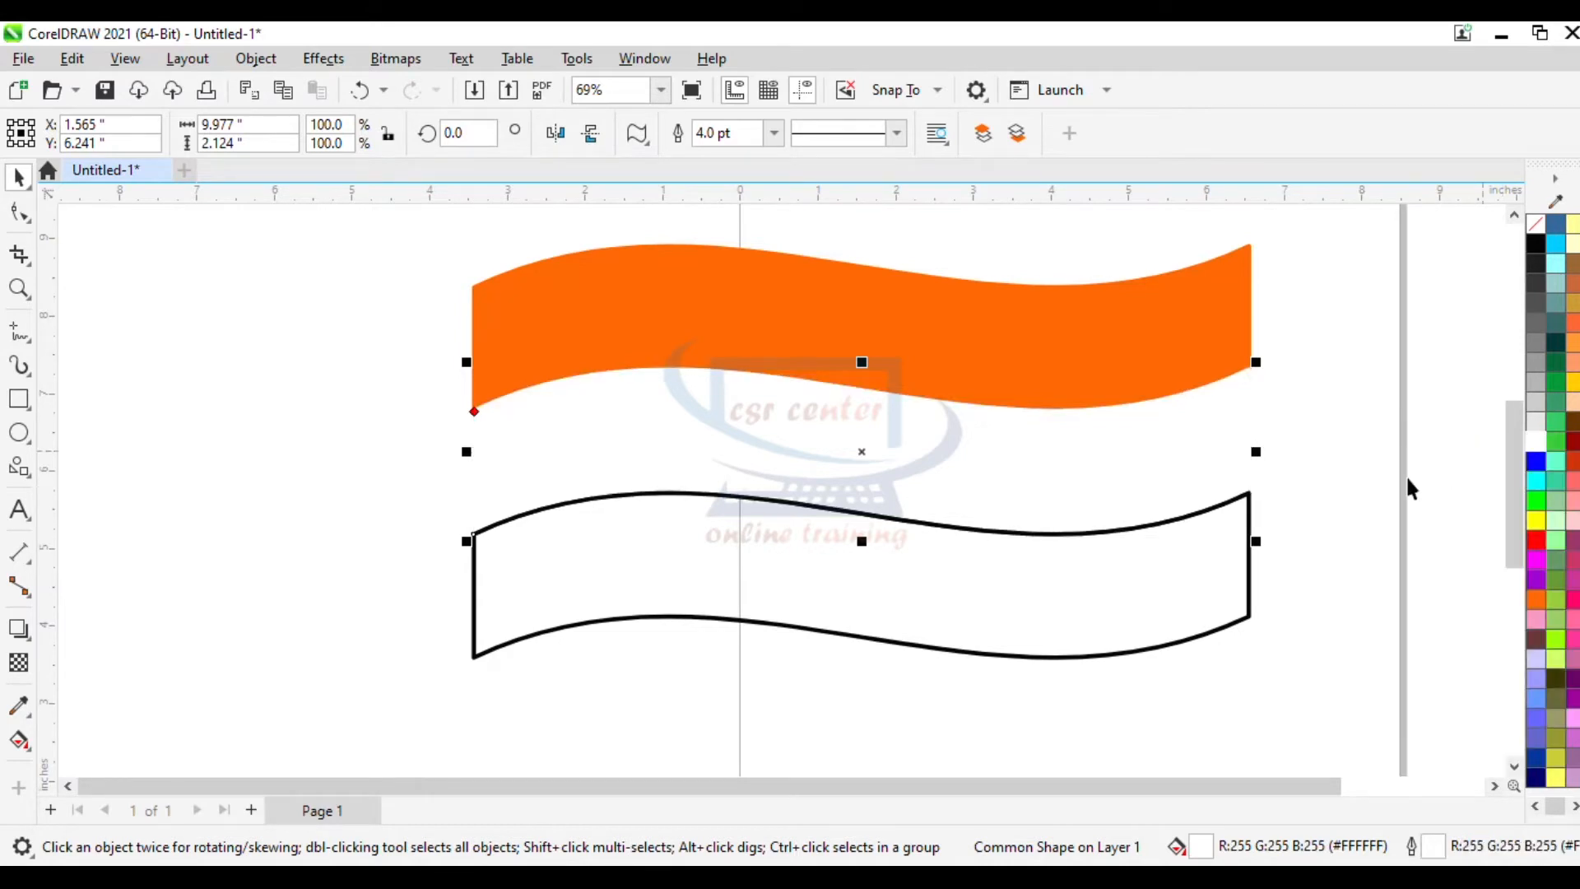
- Give the bottom banner a Kentucky Green fill and matching Kentucky Green outline
click(1249, 599)
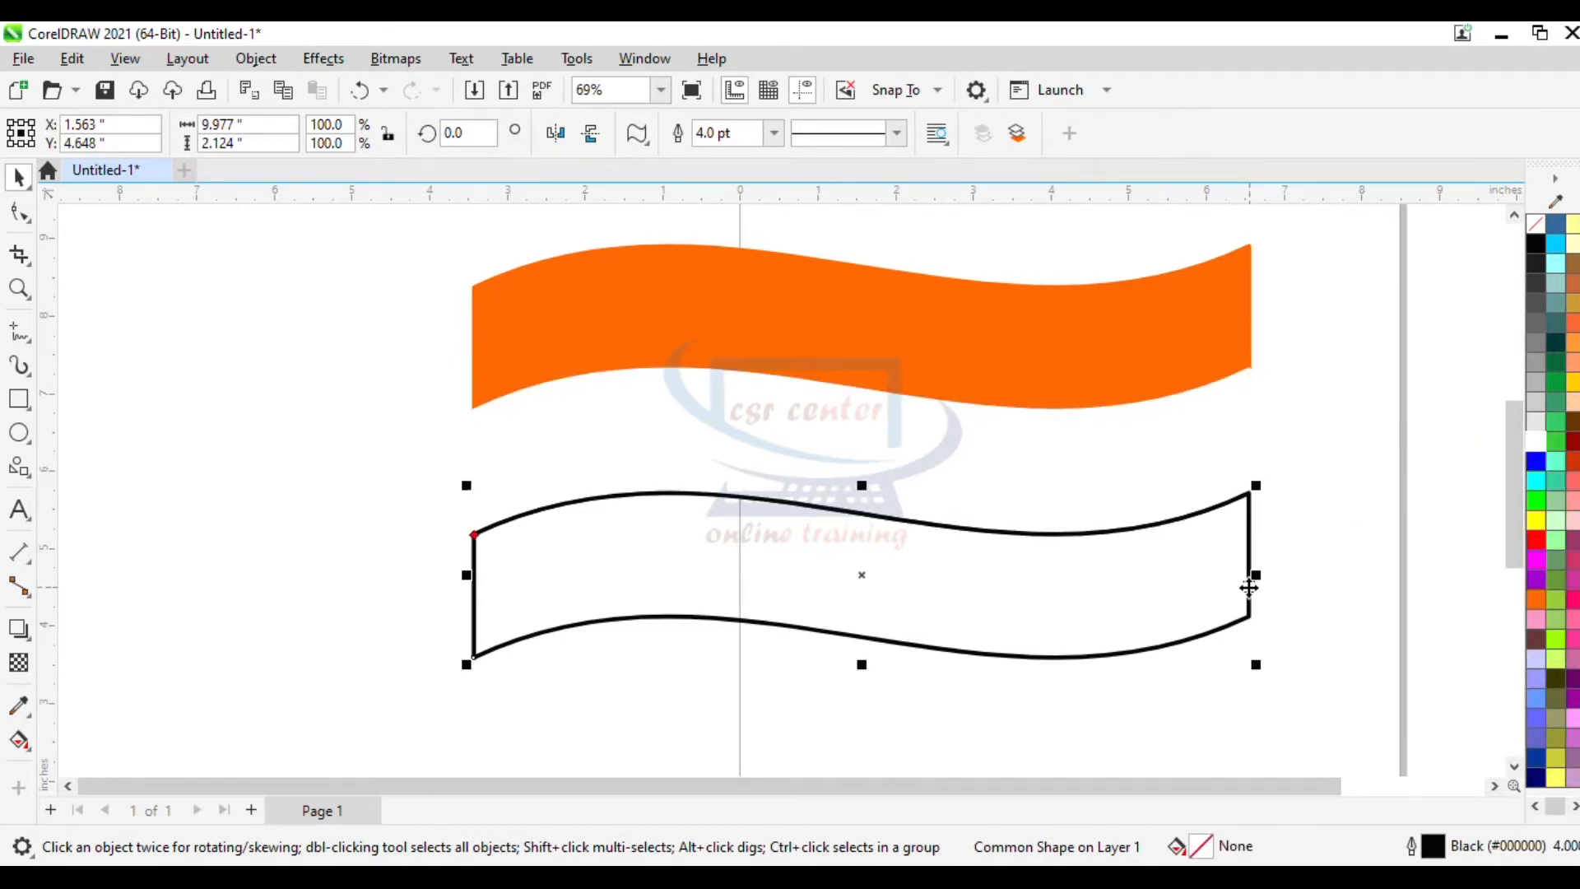
click(1557, 409)
right_click(1557, 409)
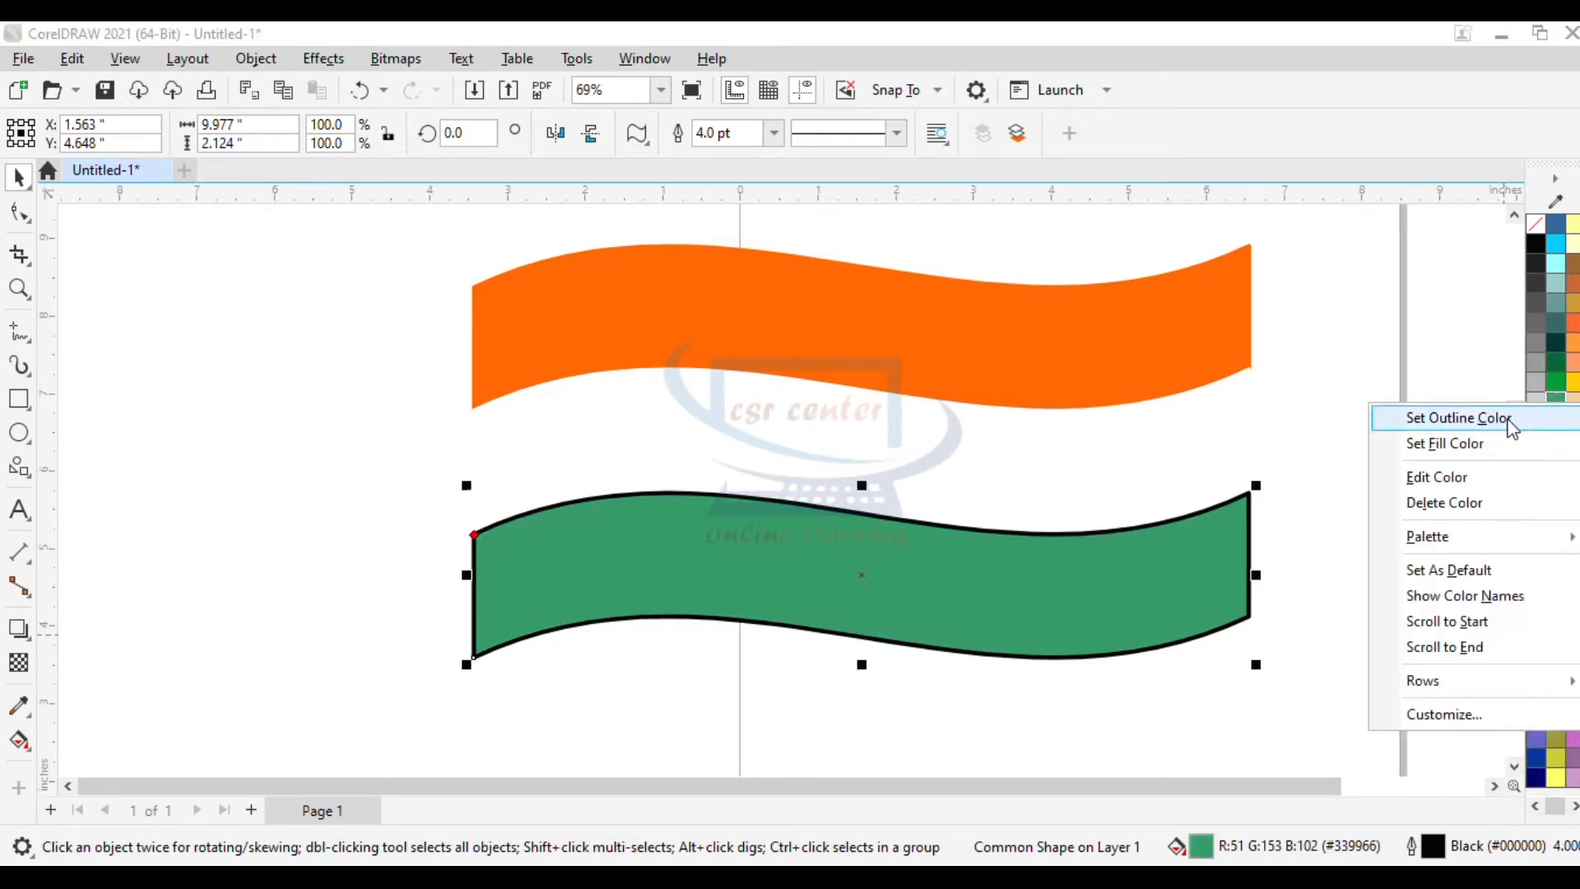
click(1457, 418)
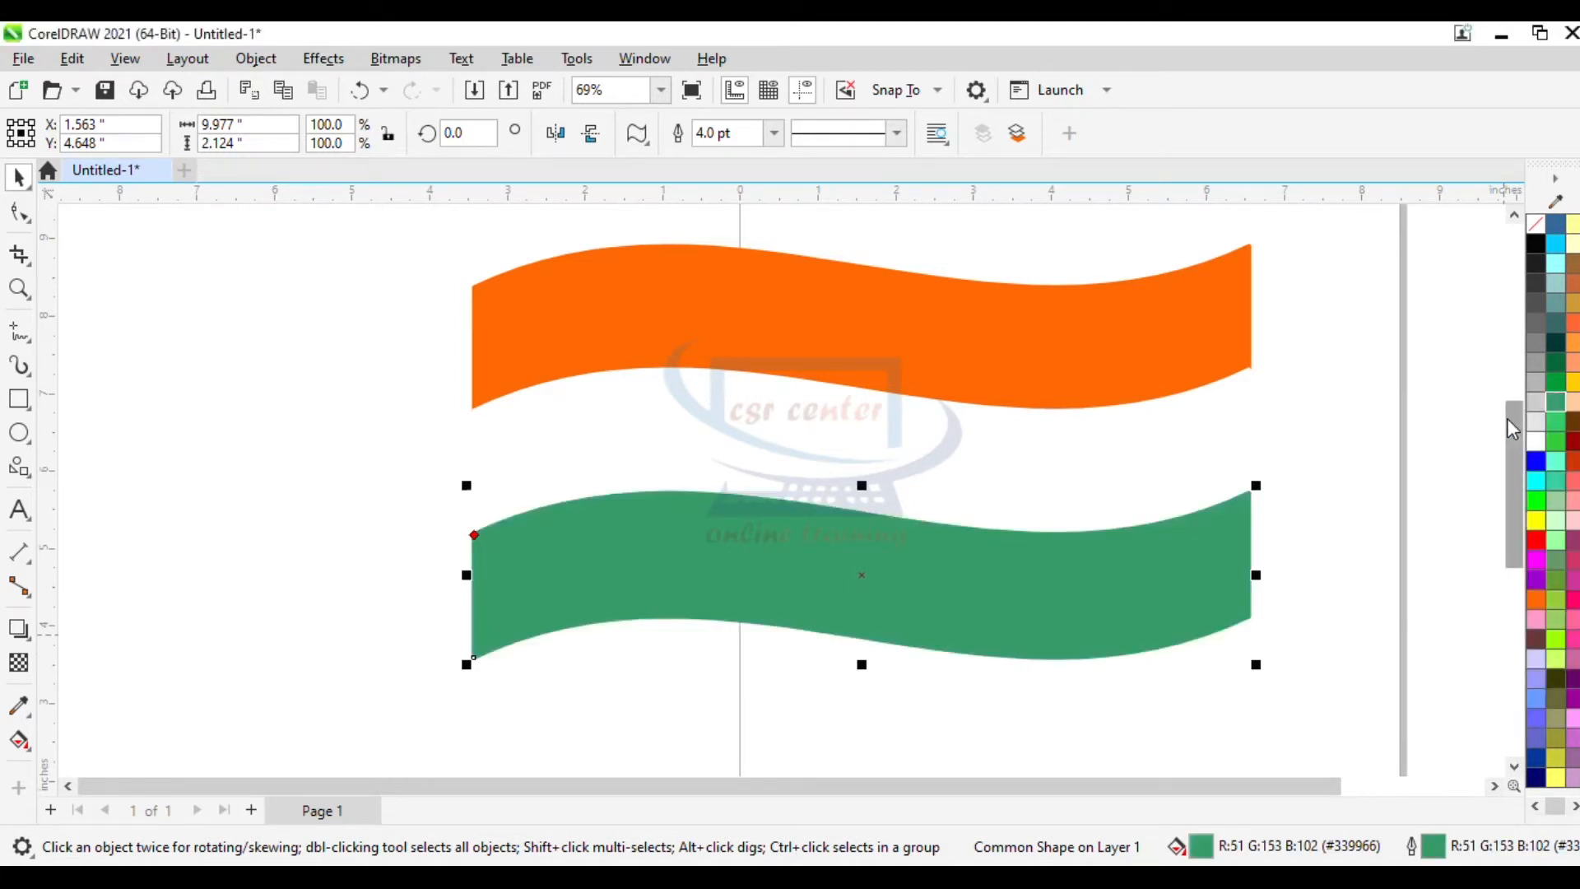
- Select all three banners and group them together
click(1343, 535)
scroll(1343, 535, down, 1)
drag(1309, 649, 1309, 650)
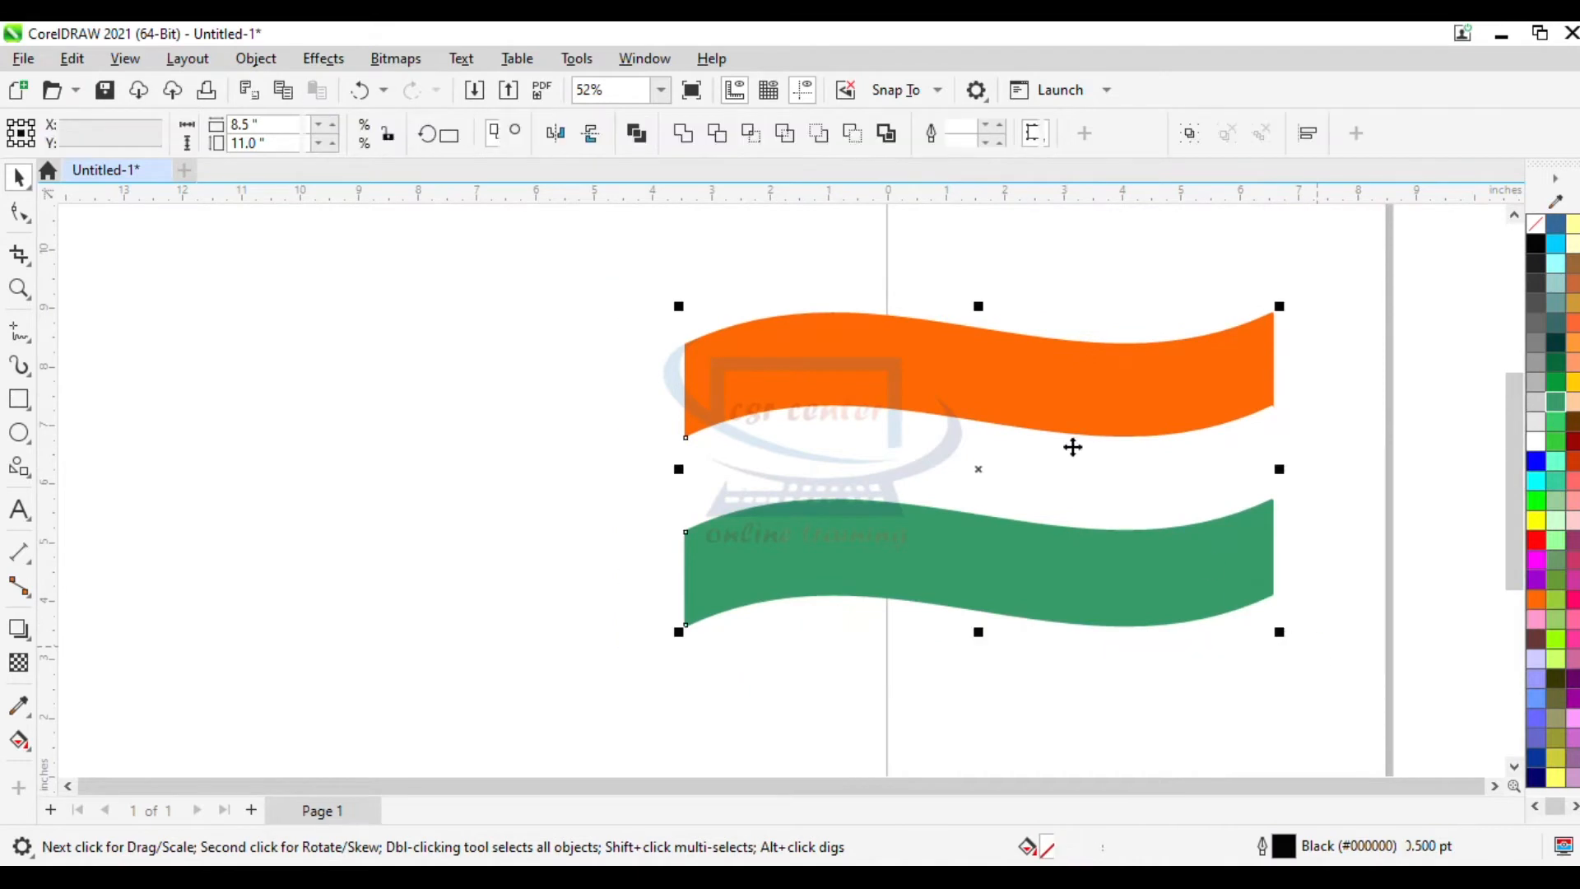
right_click(1013, 381)
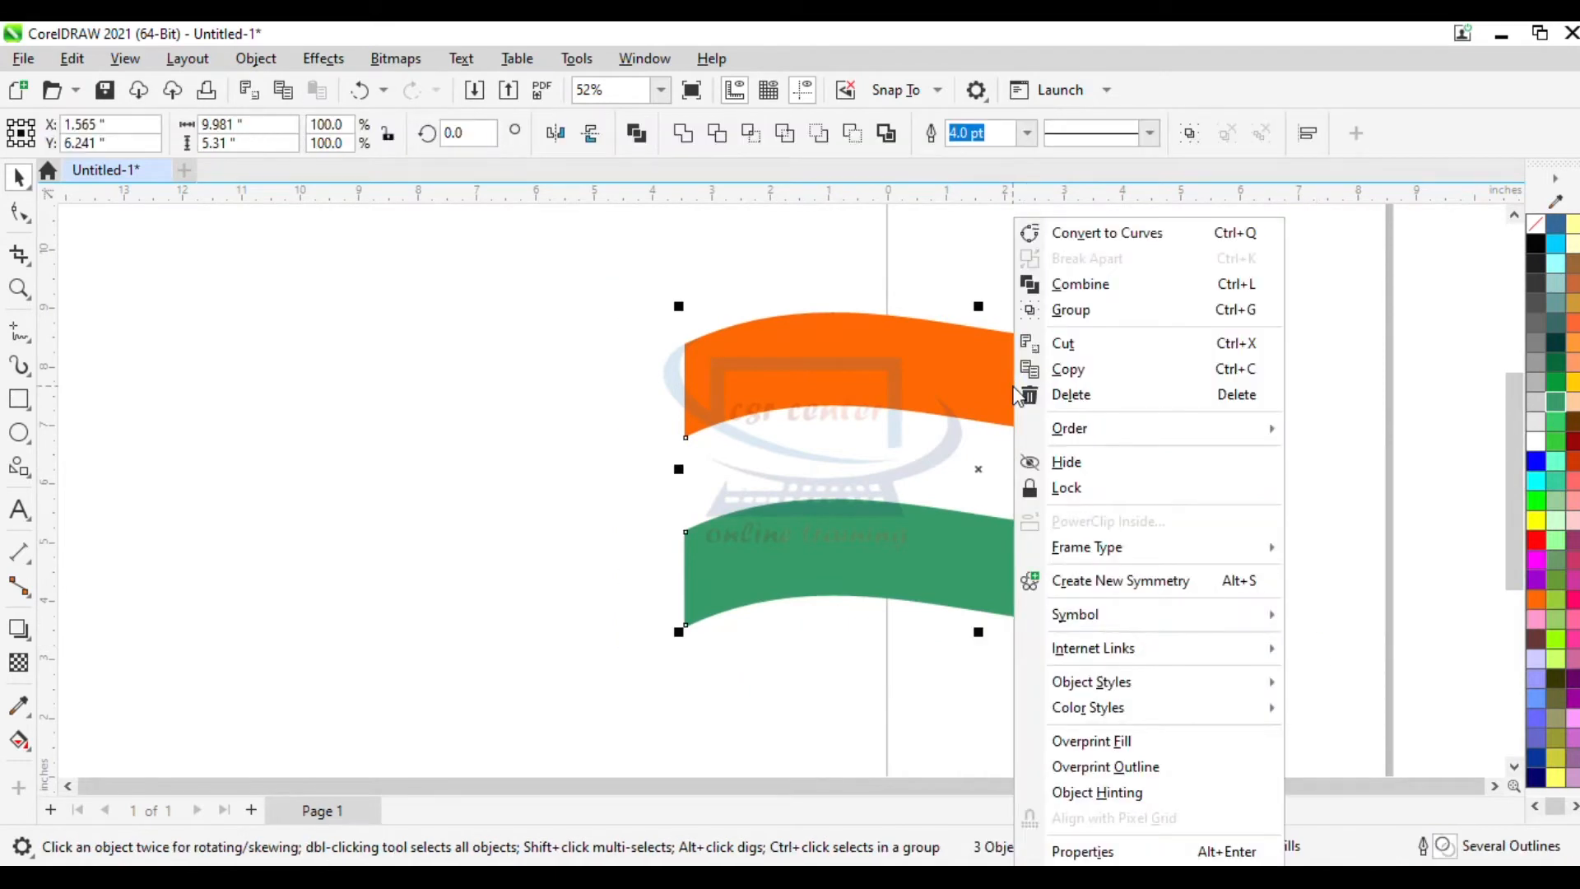
click(1052, 314)
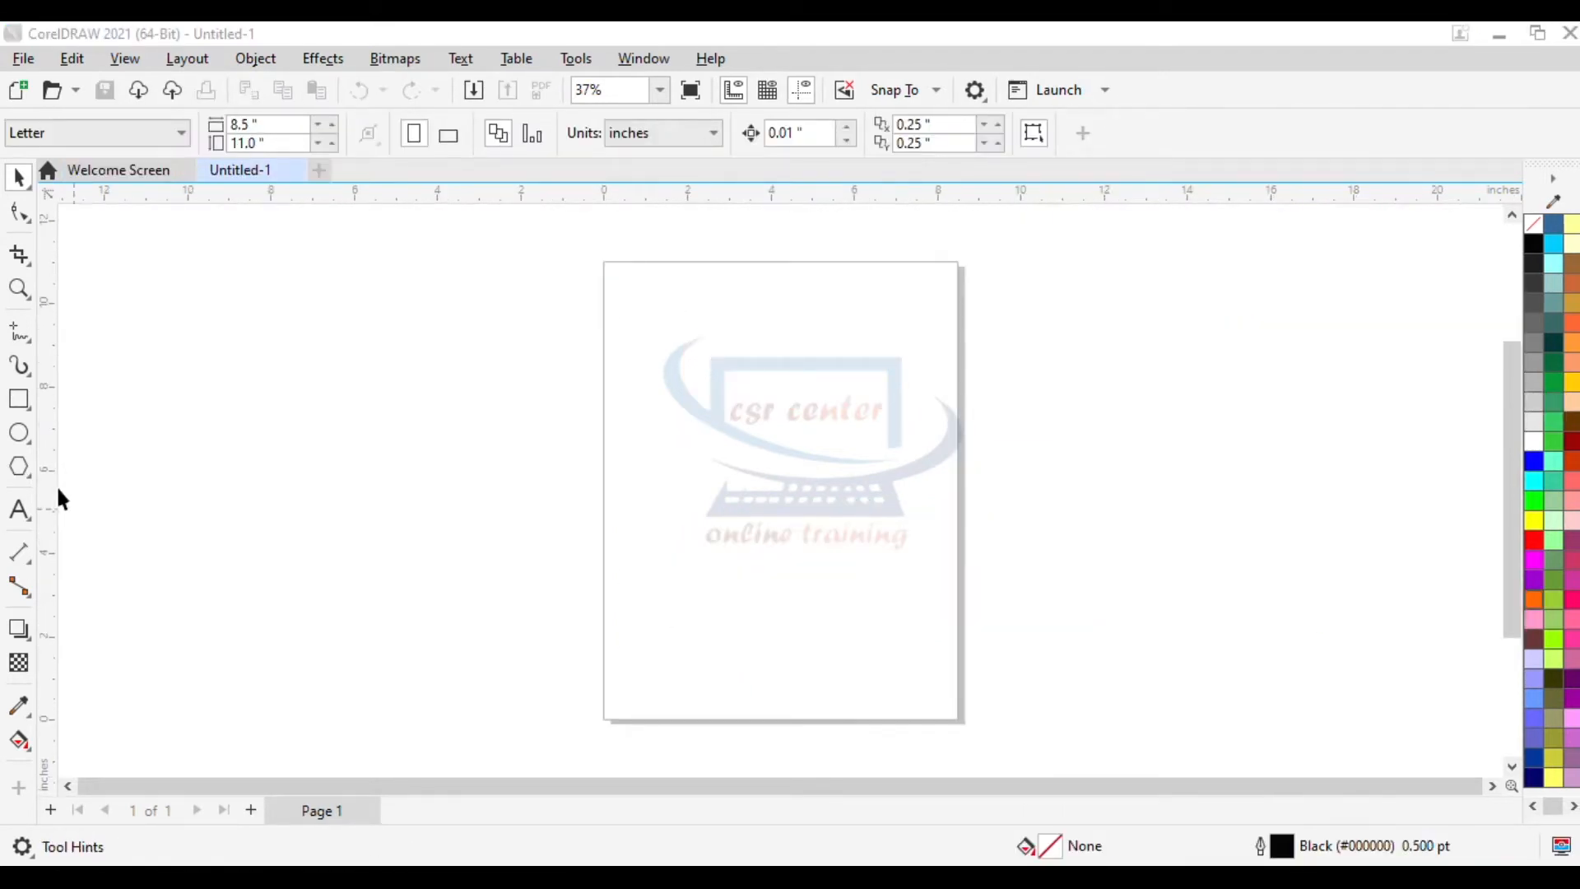
- In the new document, draw a long rectangle about 12.7 x 1.4 inches with the Rectangle tool
click(23, 398)
click(21, 400)
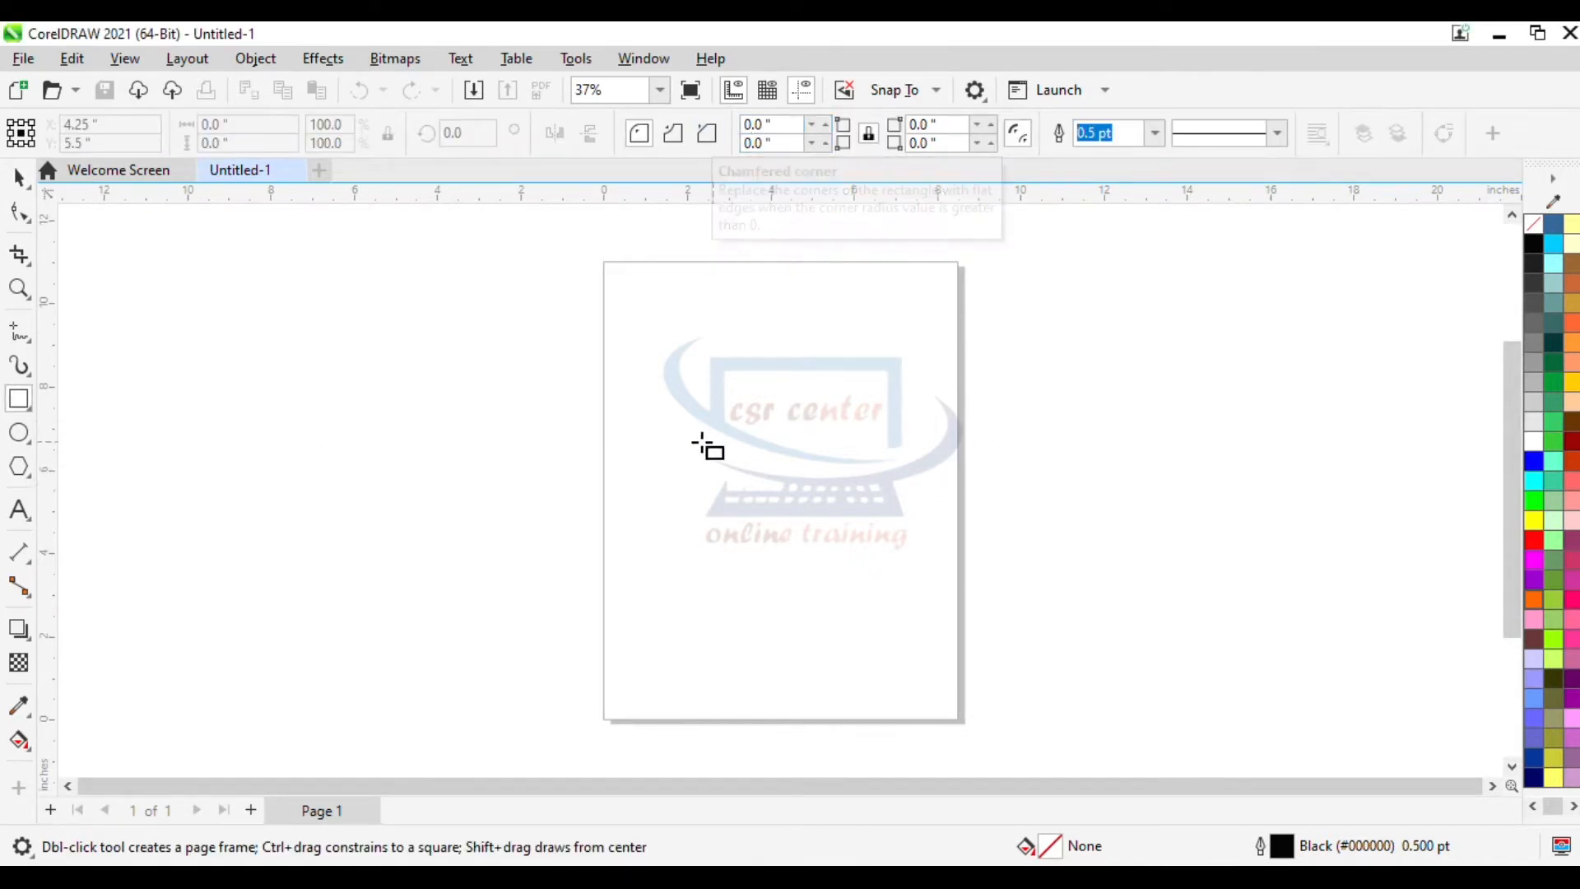
drag(436, 396, 963, 454)
- Add a horizontal guideline through the rectangle's vertical middle
scroll(631, 418, up, 3)
scroll(631, 417, up, 1)
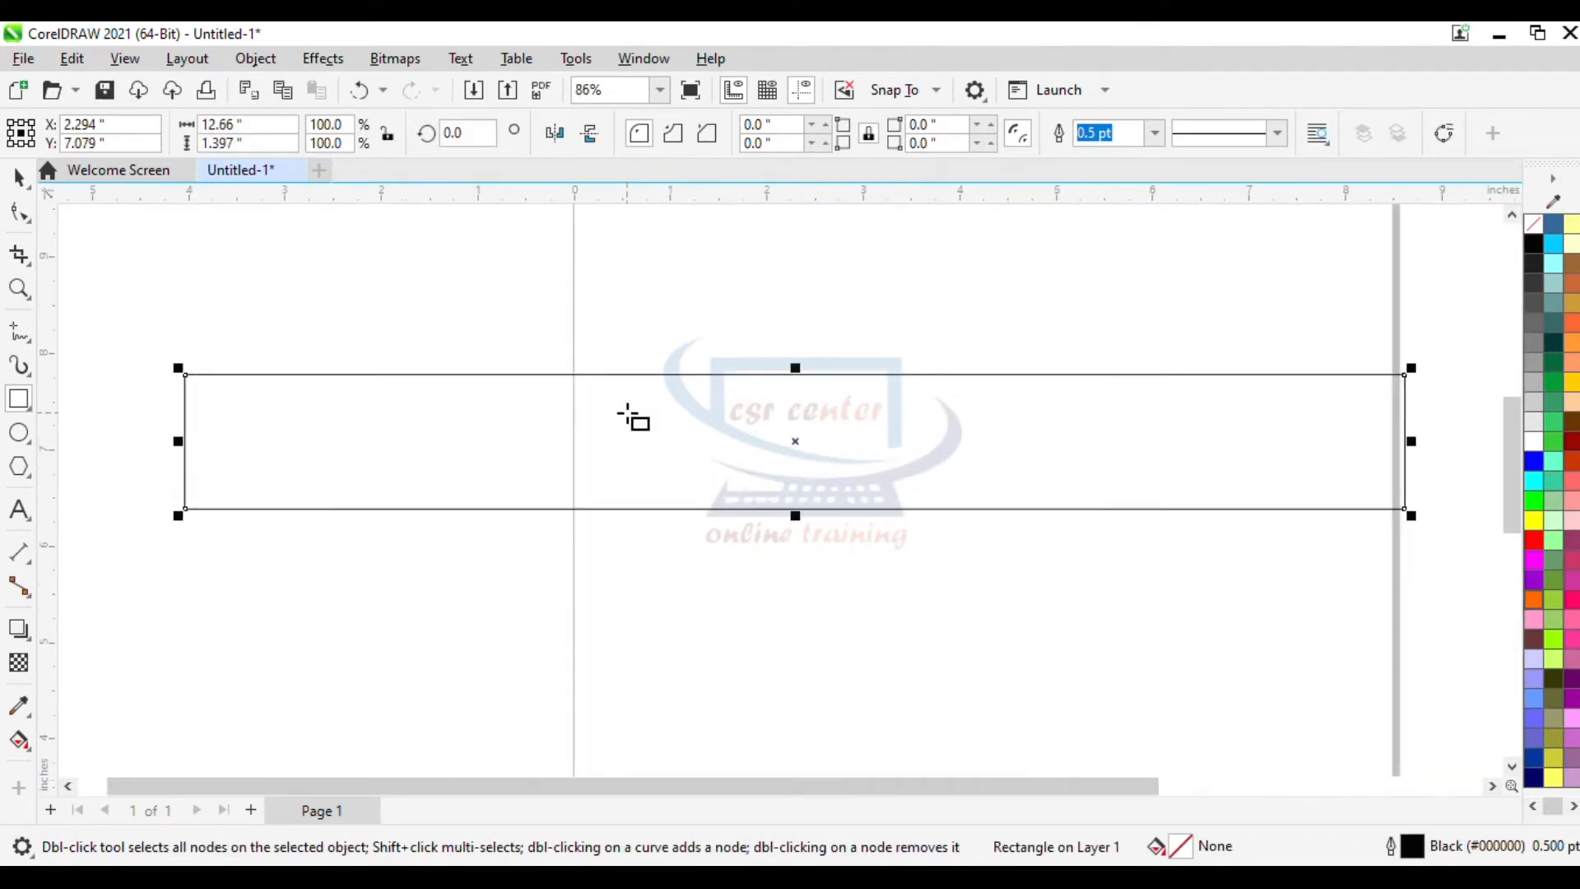
drag(663, 197, 751, 449)
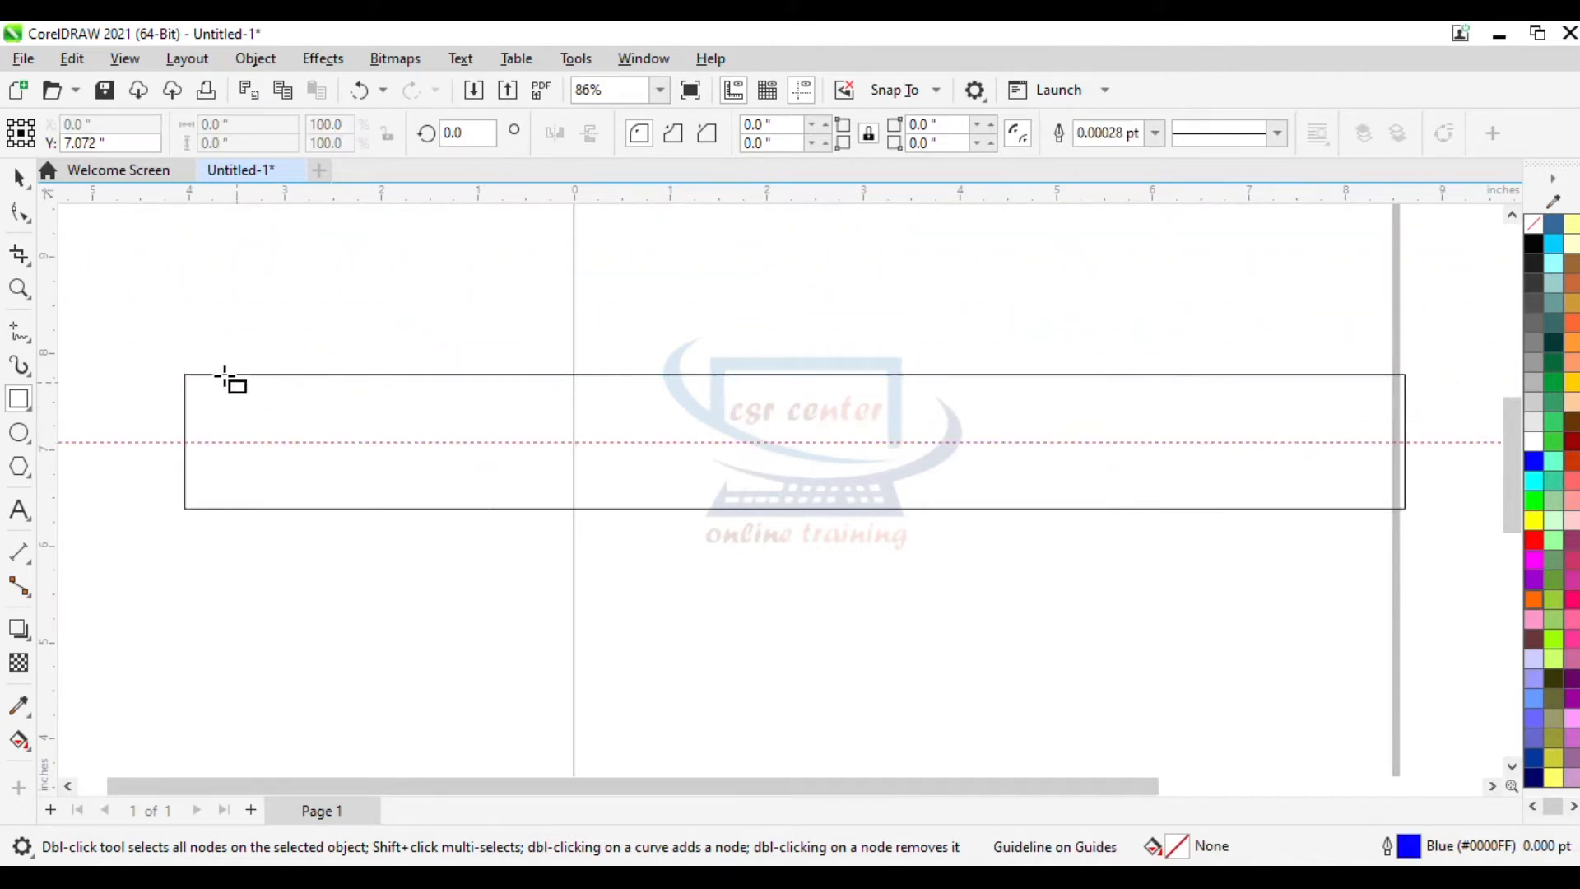
- Add a vertical guideline and position it at the rectangle's horizontal centre
drag(56, 326, 515, 348)
drag(842, 352, 865, 354)
scroll(794, 409, up, 5)
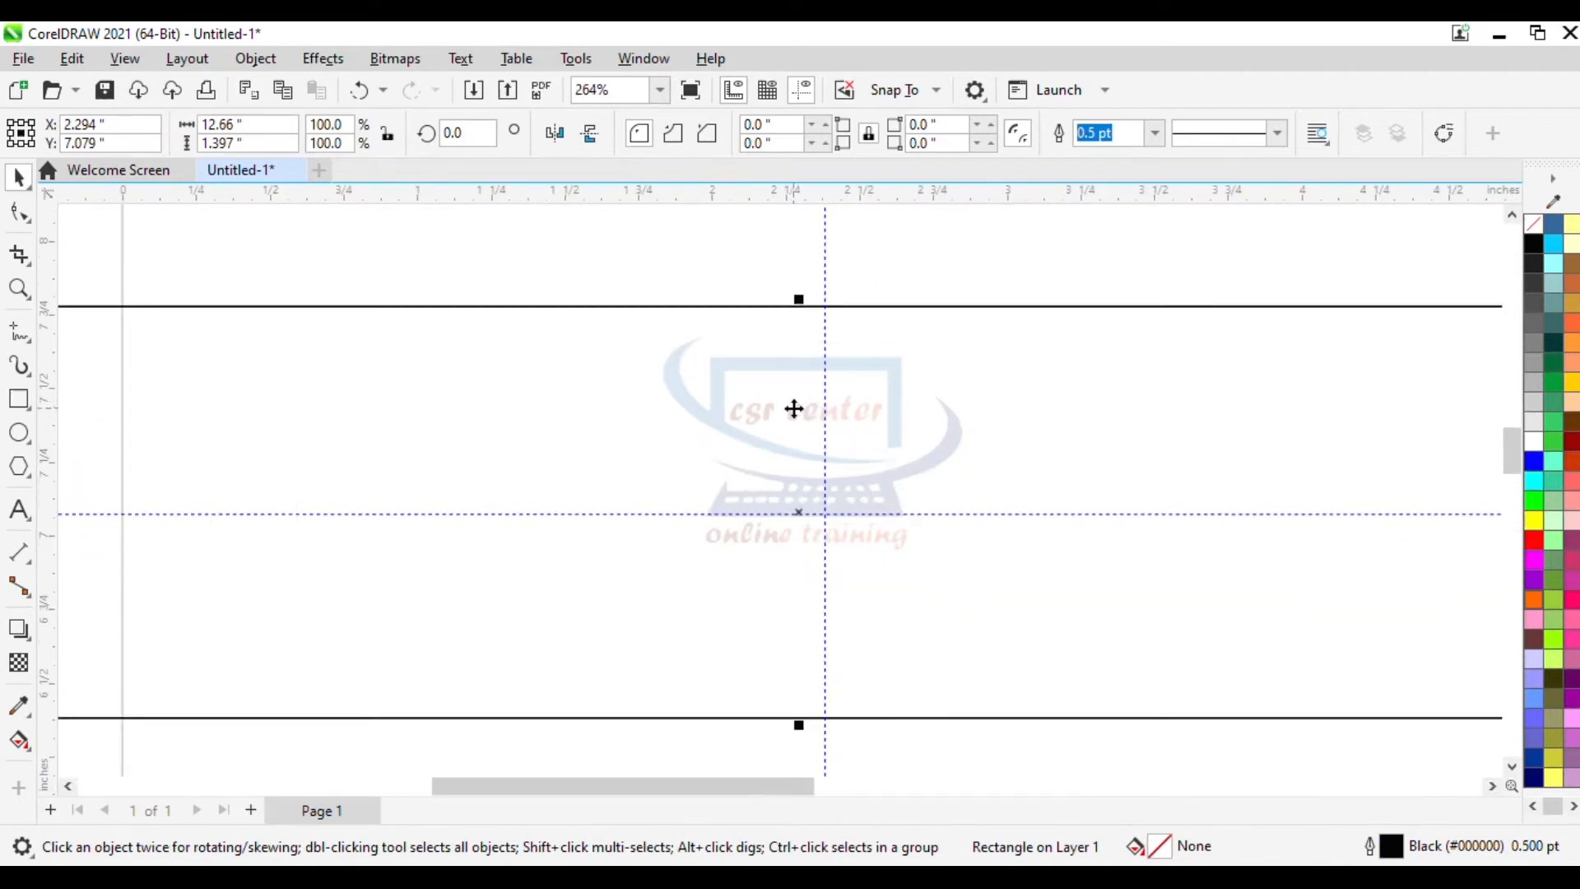
scroll(794, 409, up, 1)
drag(794, 409, 839, 433)
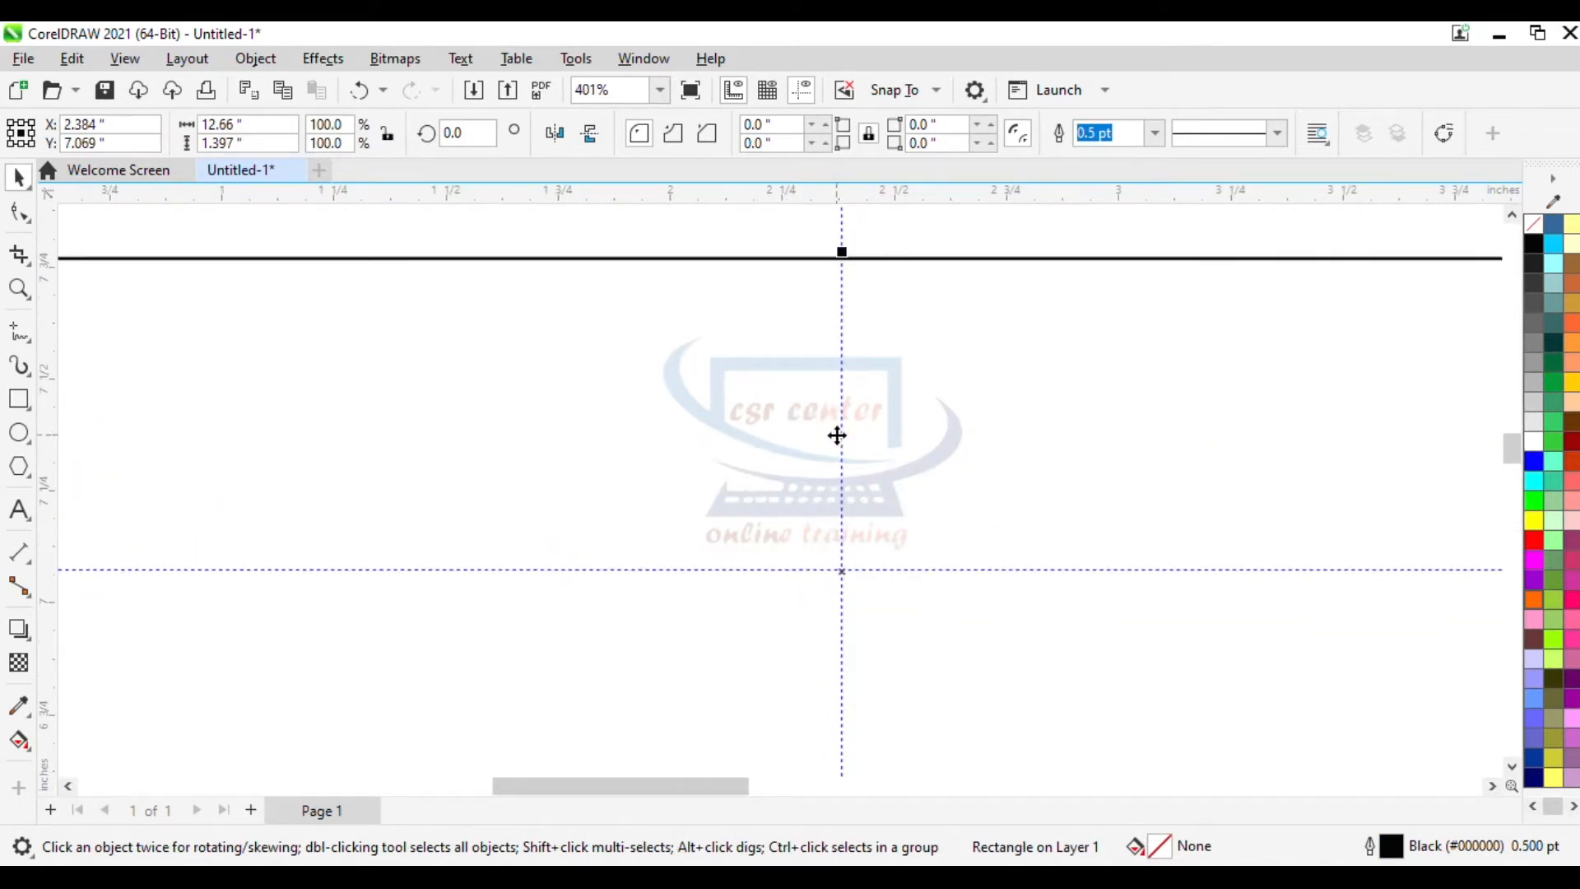
- Add another vertical guideline at about -1.45 inches, left of the centre guide
scroll(837, 435, down, 2)
scroll(838, 436, down, 5)
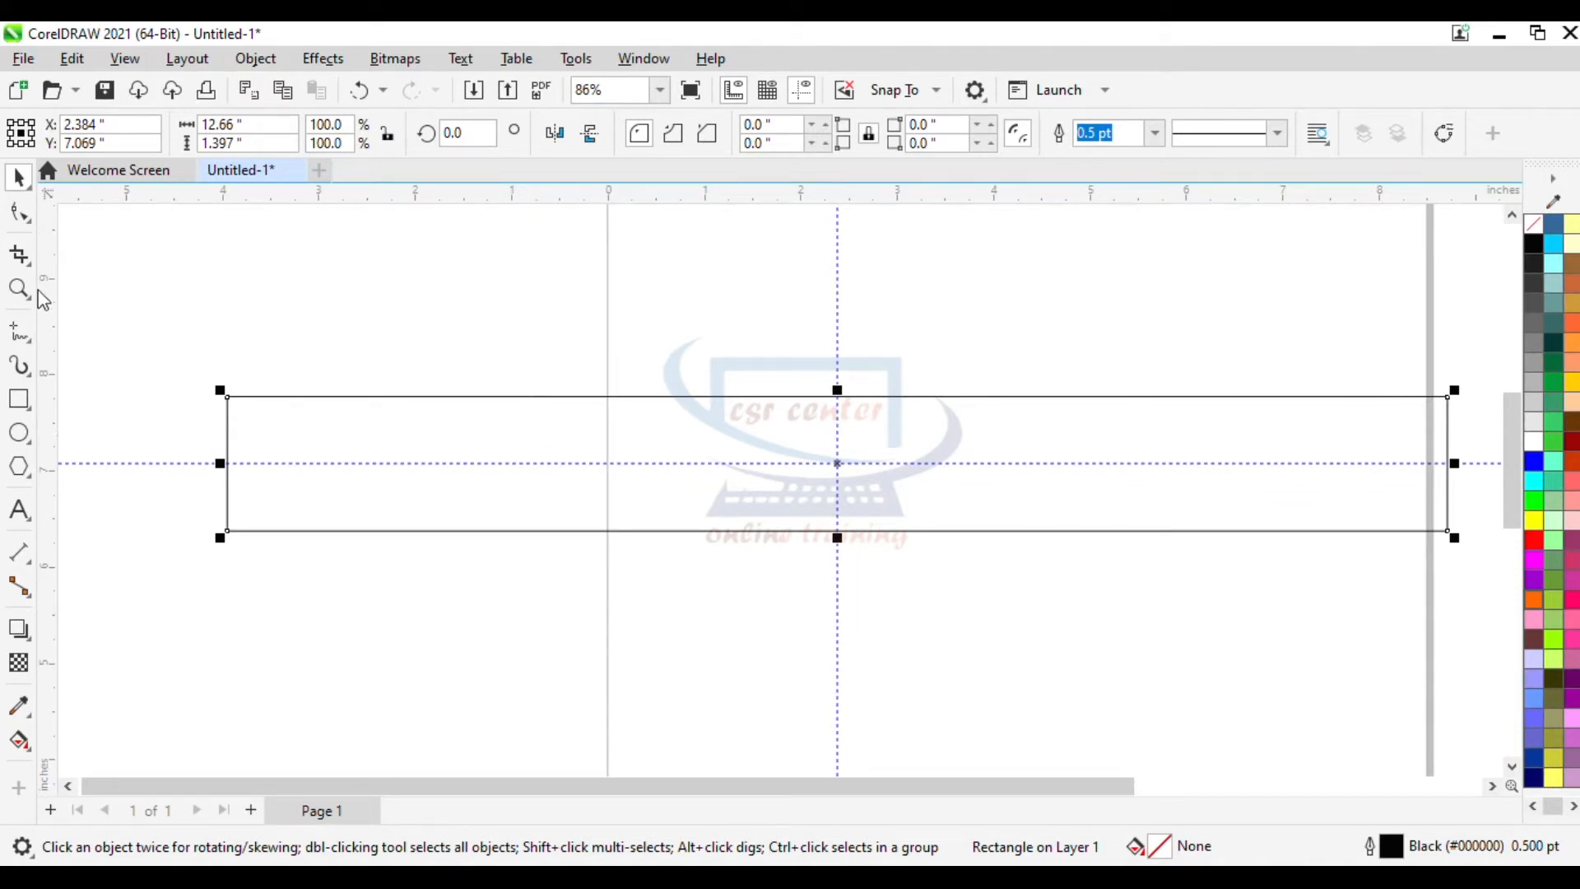
drag(60, 249, 469, 261)
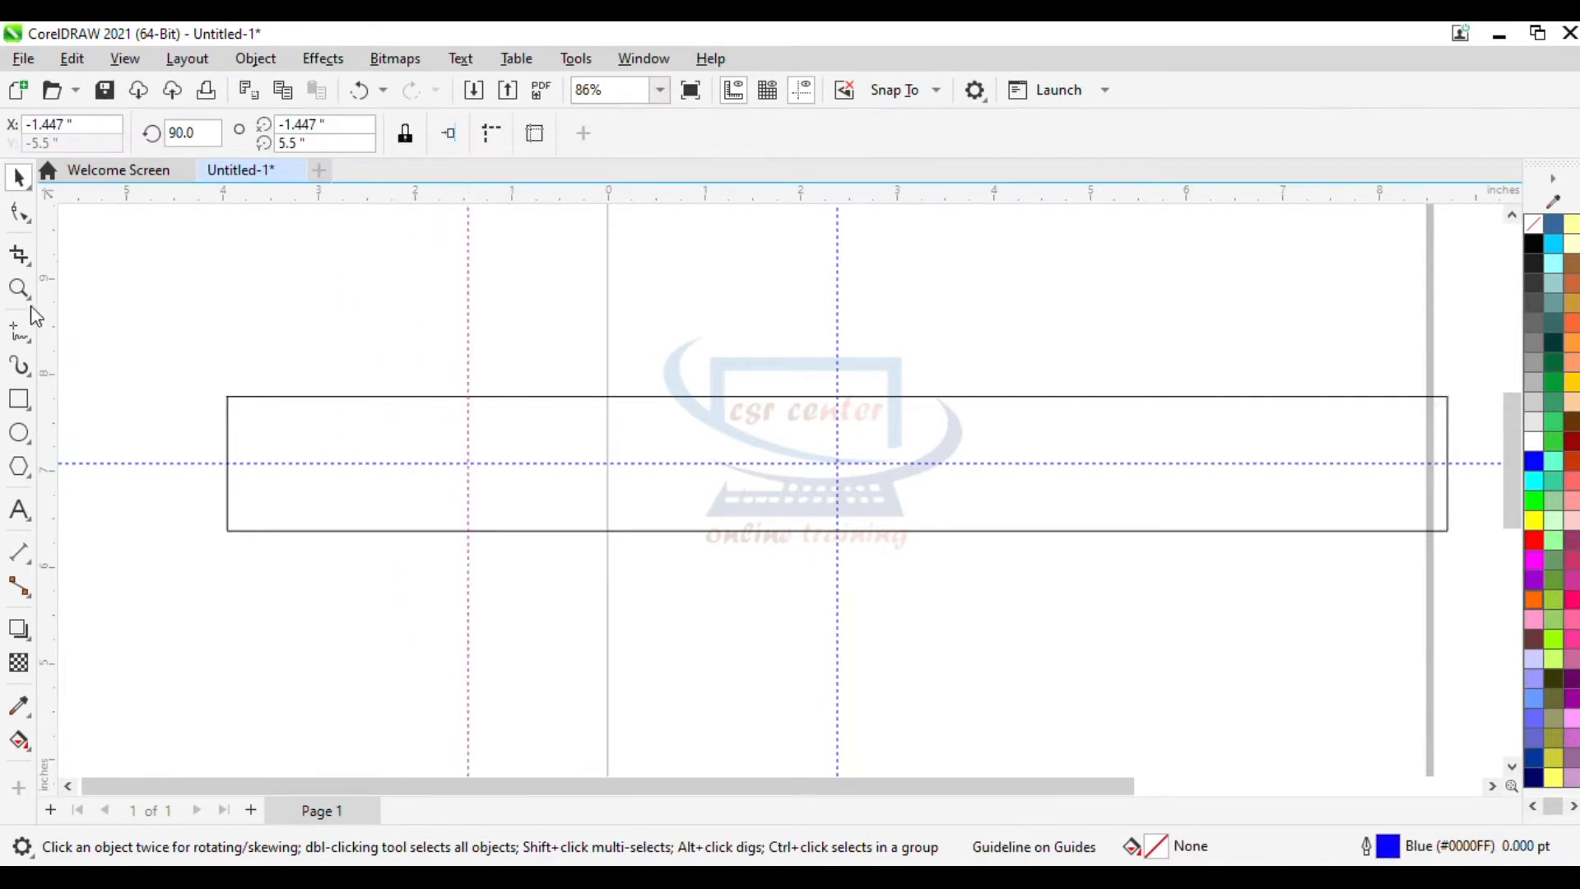
- Add a vertical guideline at about 4.29 inches, right of the centre guide
drag(59, 260, 1021, 282)
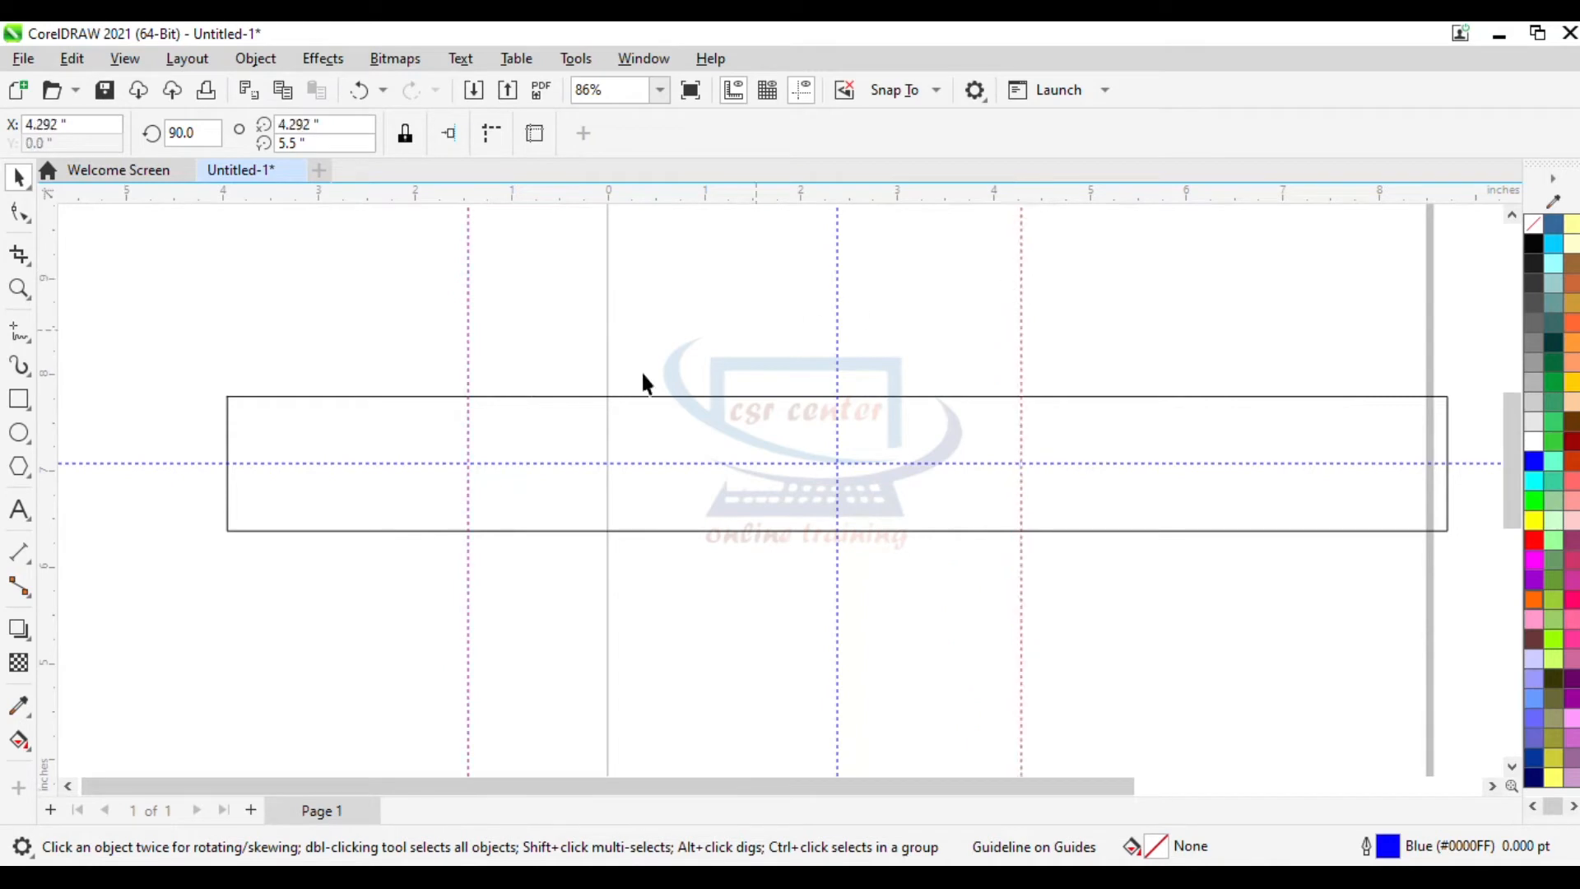
- Convert the long rectangle to curves with the Shape tool
click(21, 213)
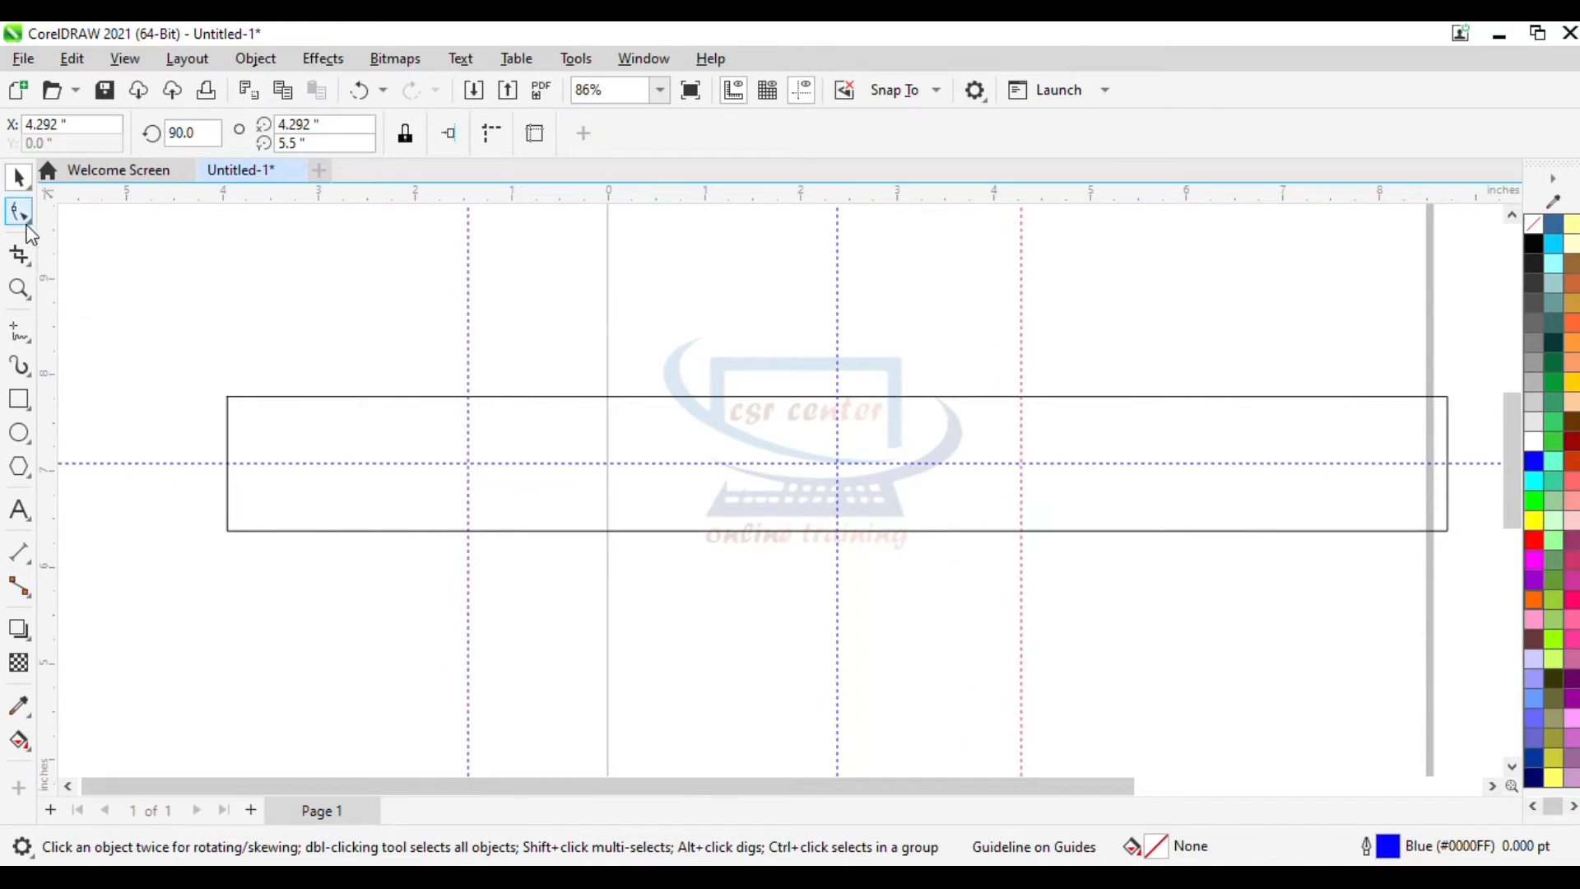
click(230, 400)
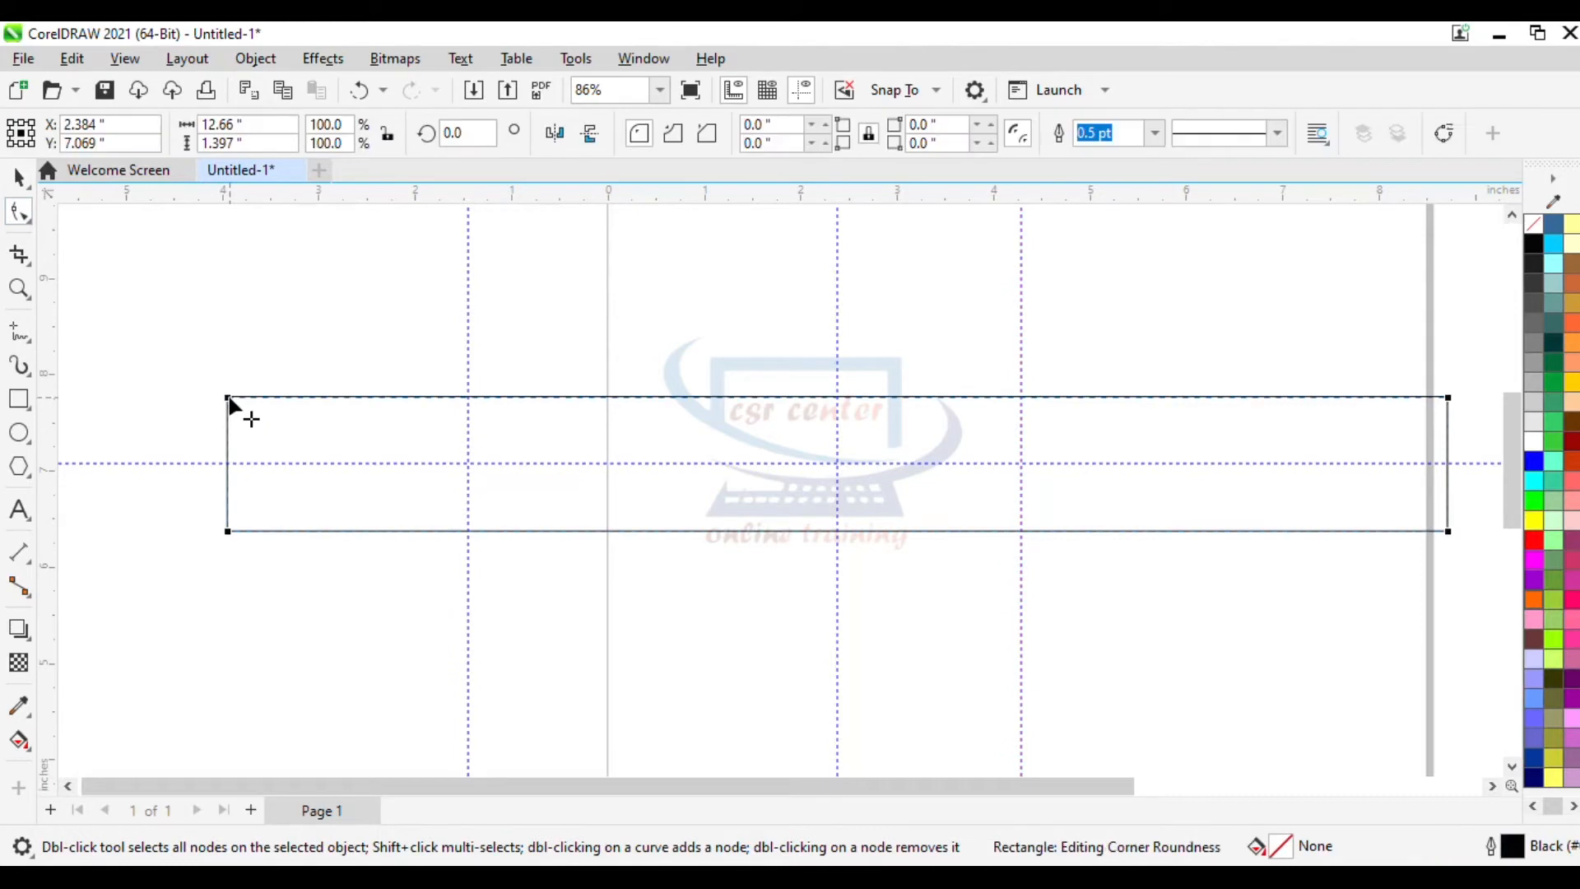
click(1444, 135)
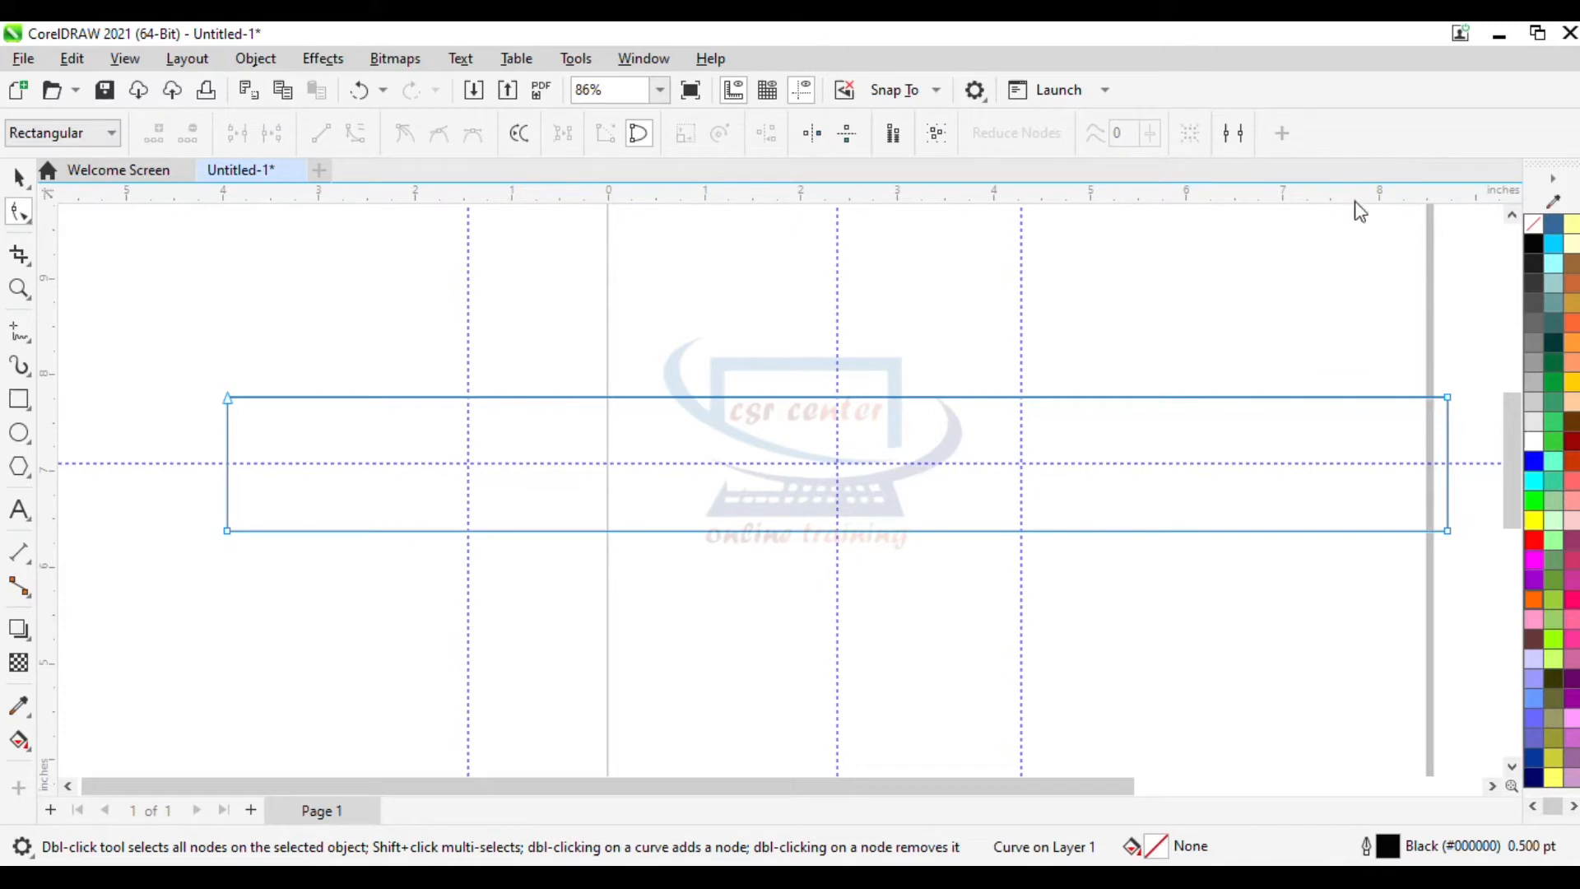
- Add nodes at the middle of the right and left edges and where the right guideline crosses the top and bottom edges
click(1448, 461)
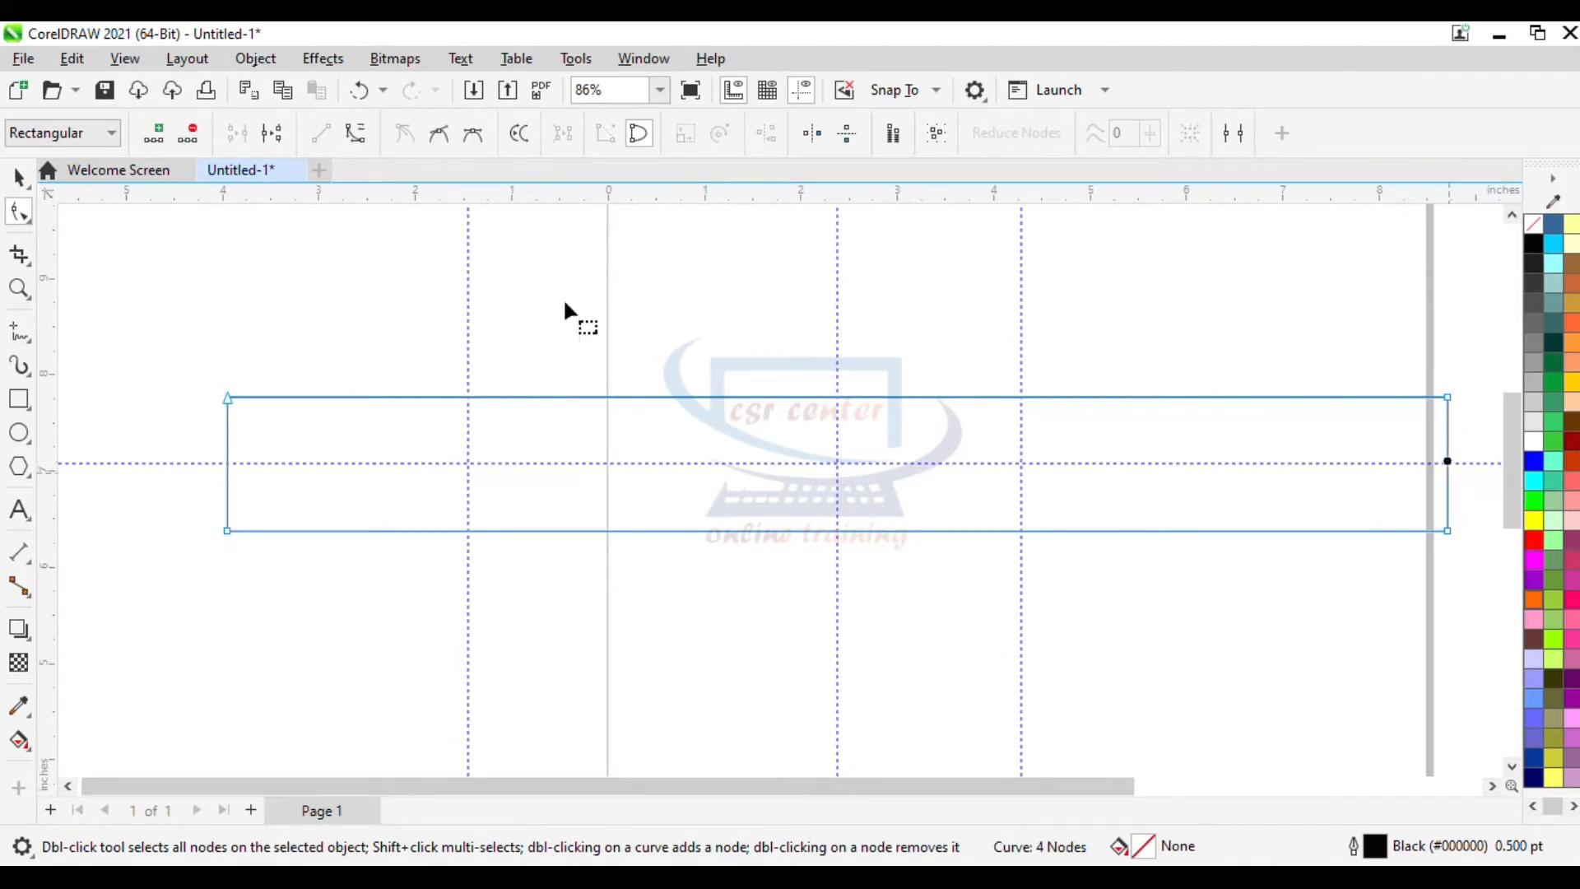
click(164, 136)
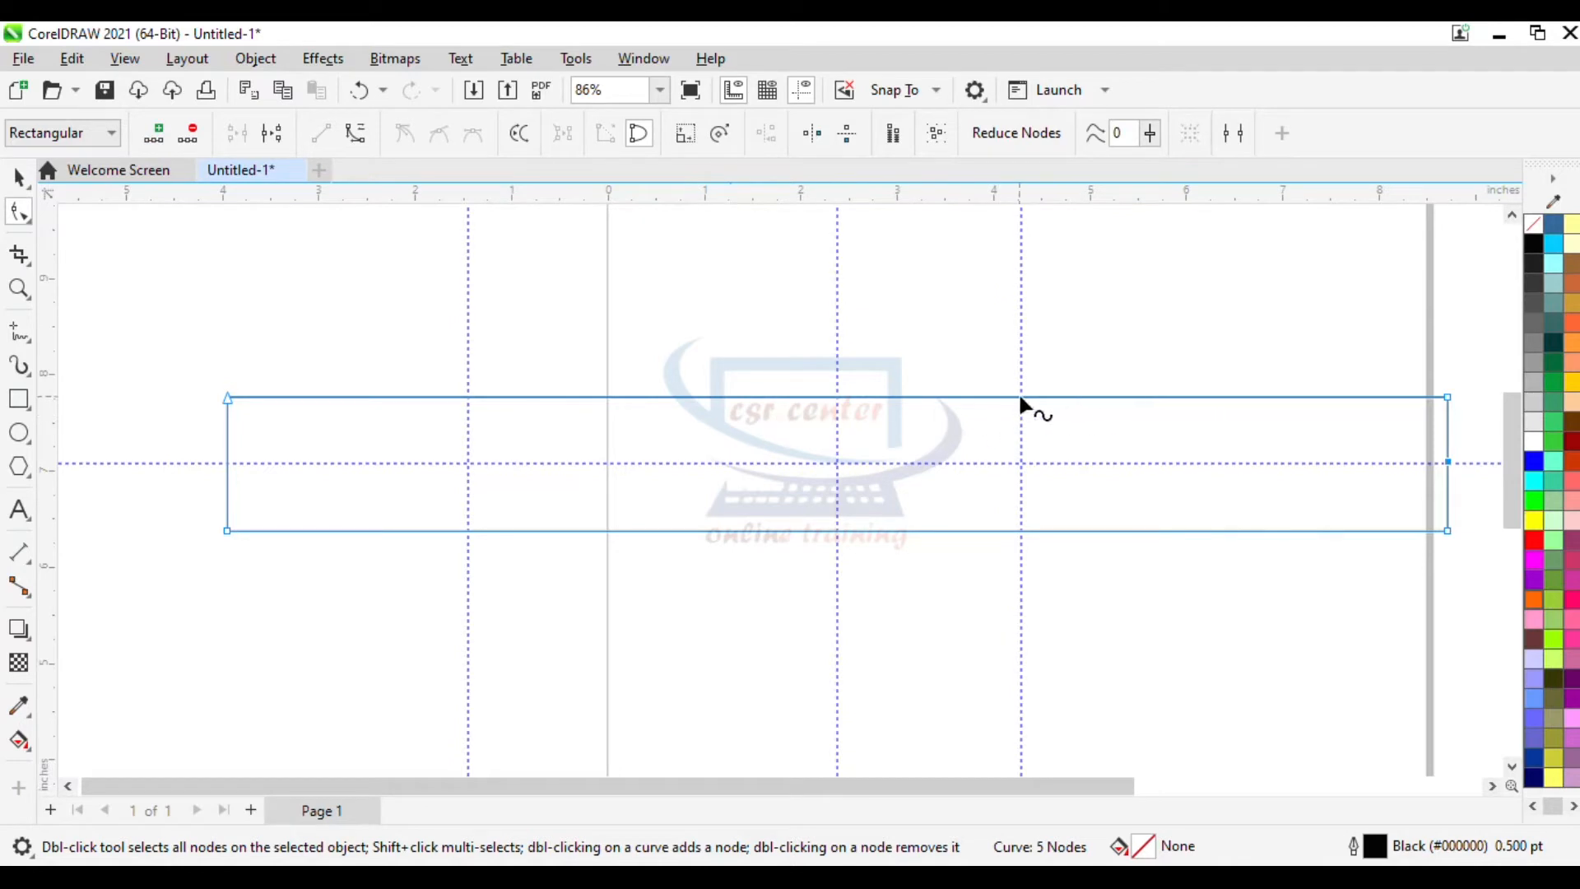
click(1023, 397)
click(154, 134)
click(1023, 531)
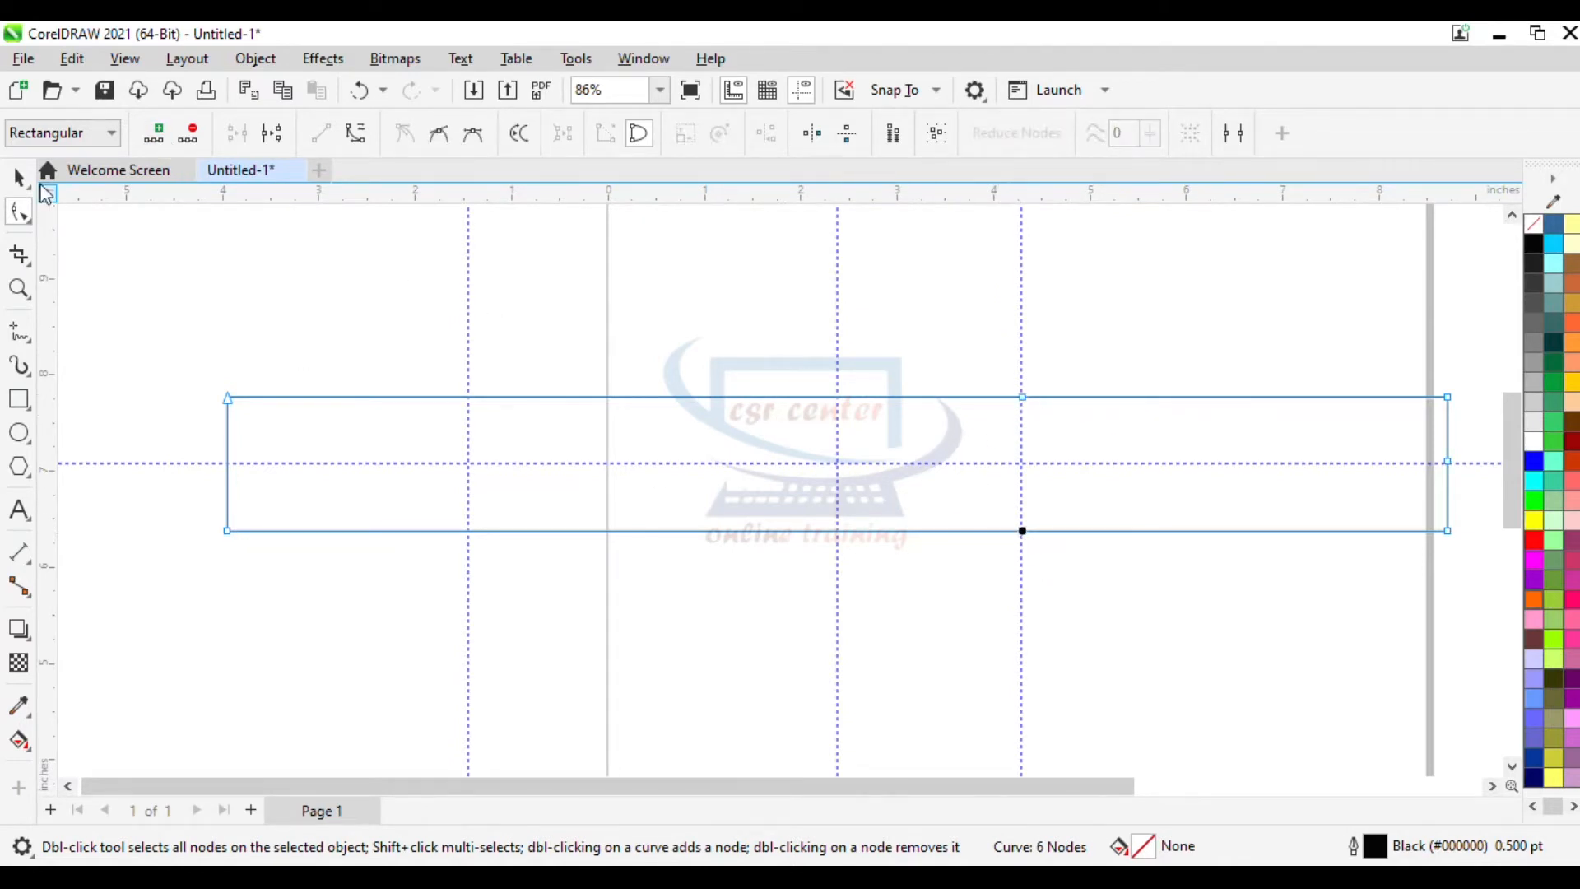
click(154, 133)
click(227, 461)
click(152, 137)
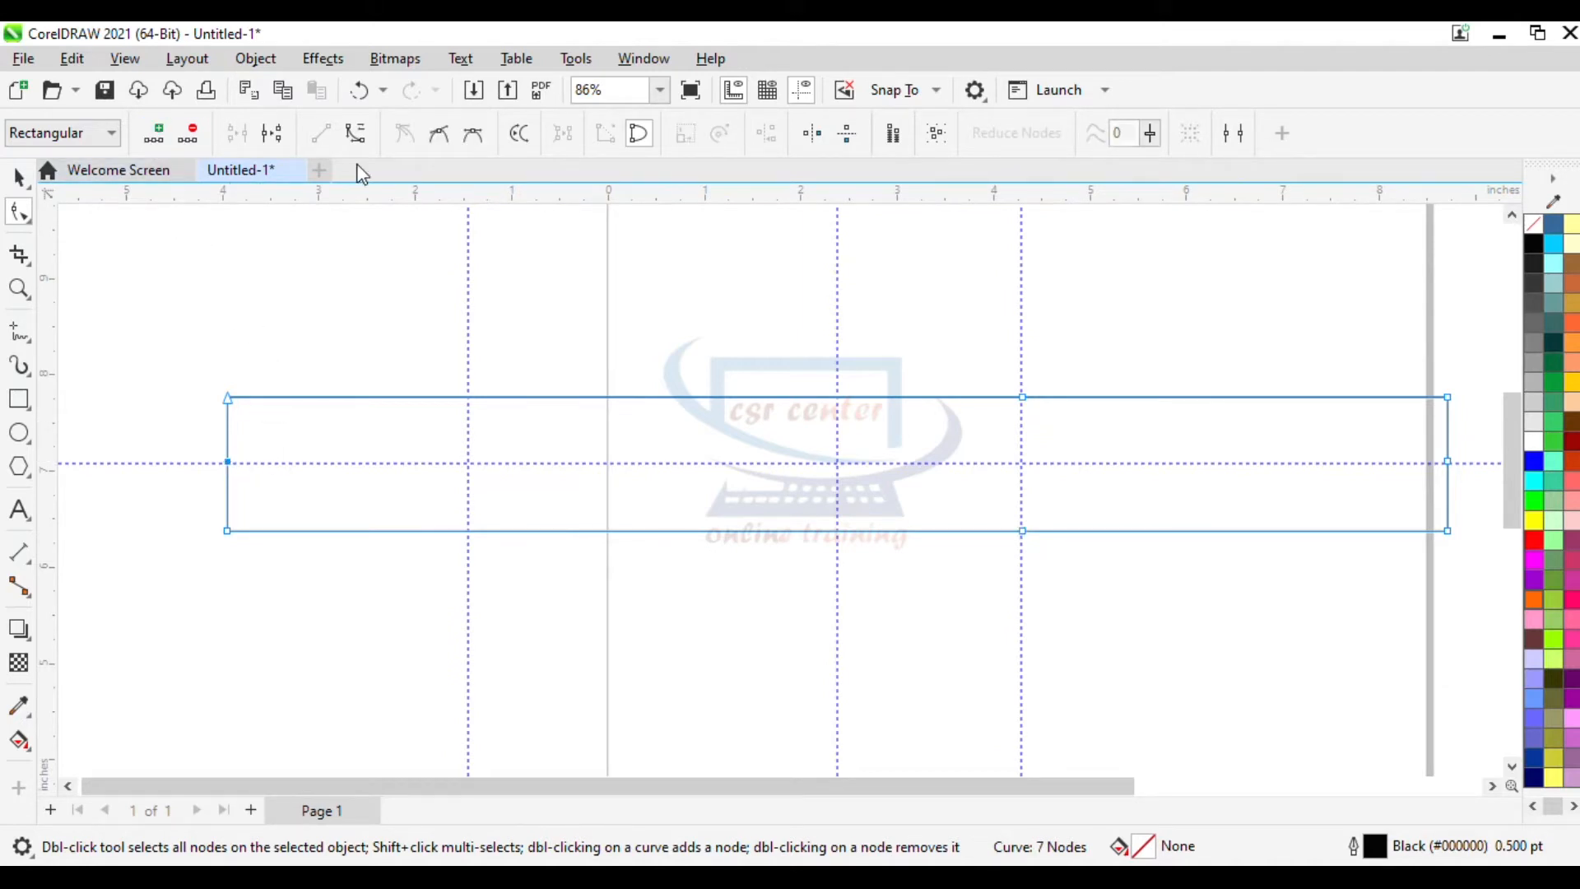
- Add nodes where the left guideline crosses the rectangle's top and bottom edges
scroll(469, 388, up, 1)
click(459, 372)
click(161, 136)
click(461, 576)
click(154, 134)
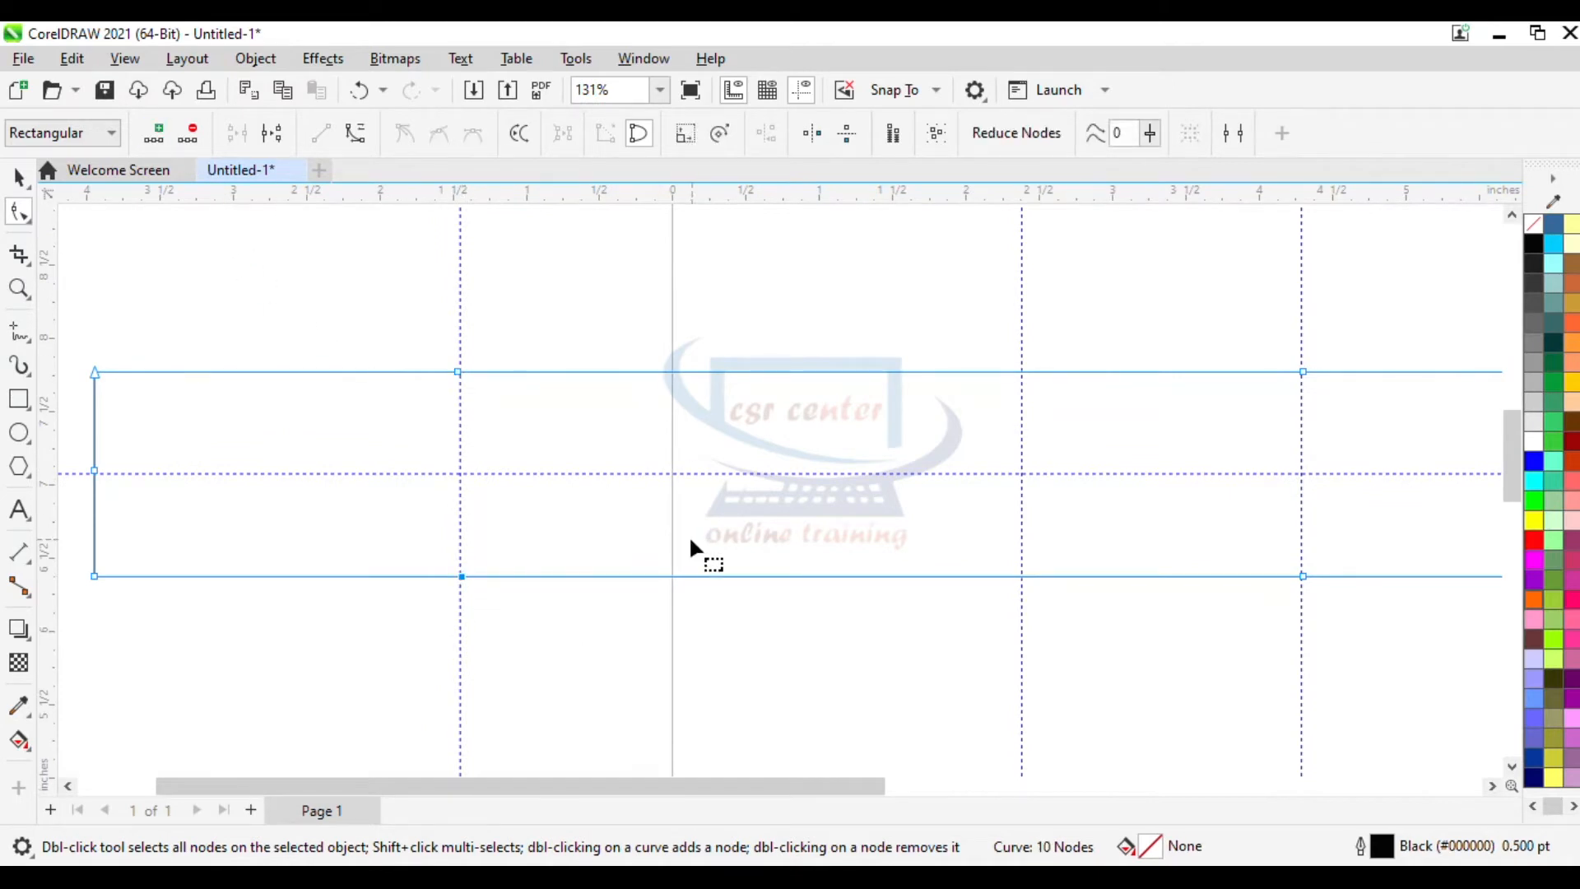
- Delete the two right corner nodes so the shape comes to a point at the right edge's middle
scroll(689, 535, down, 2)
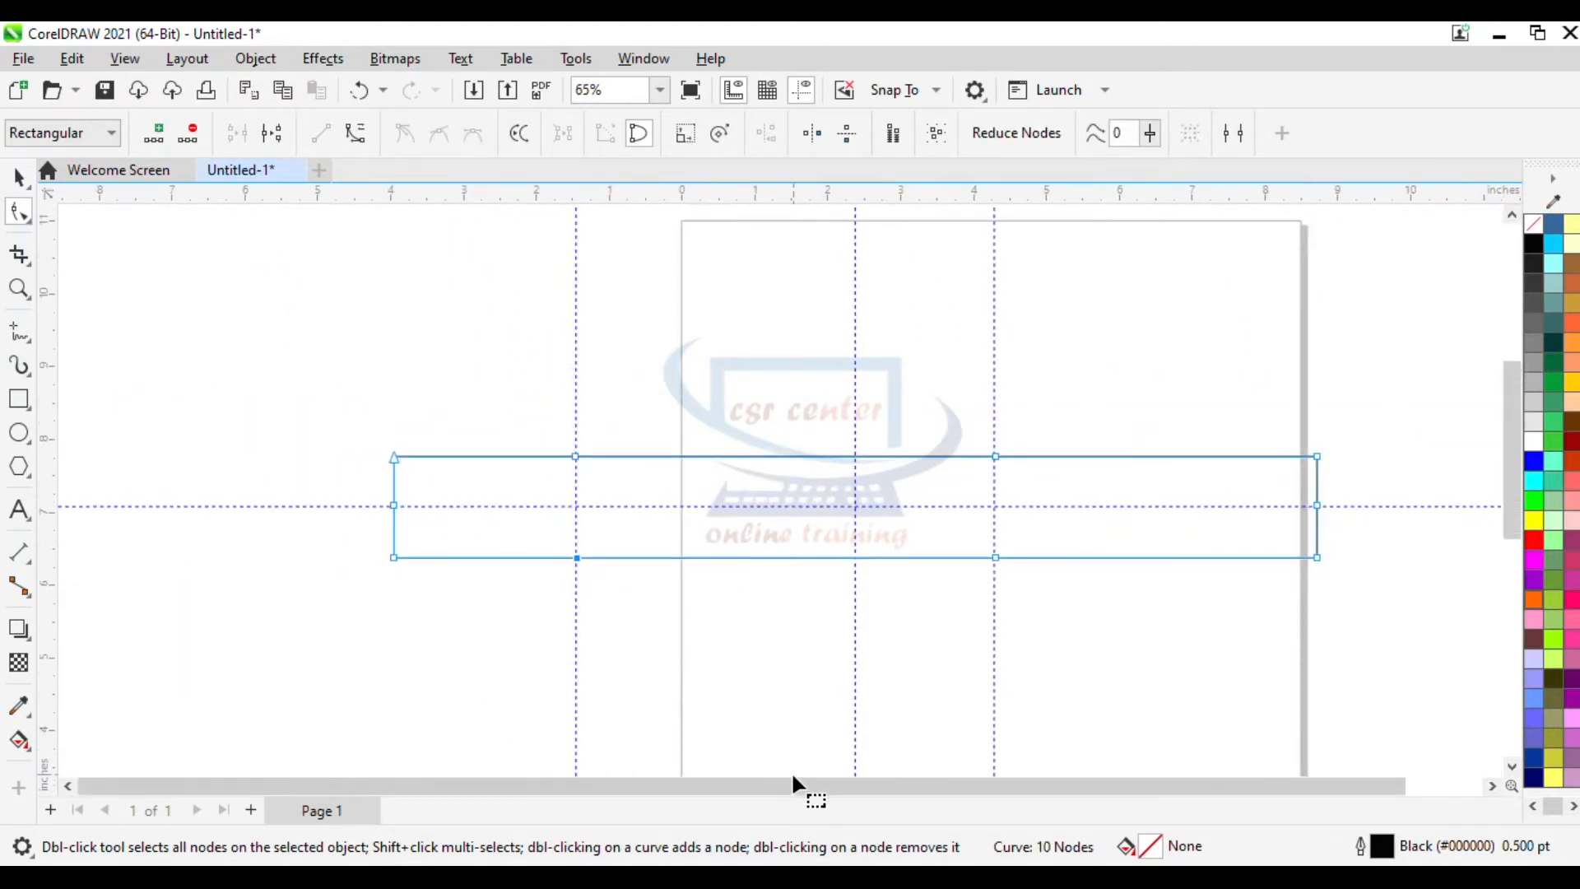
drag(792, 777, 865, 786)
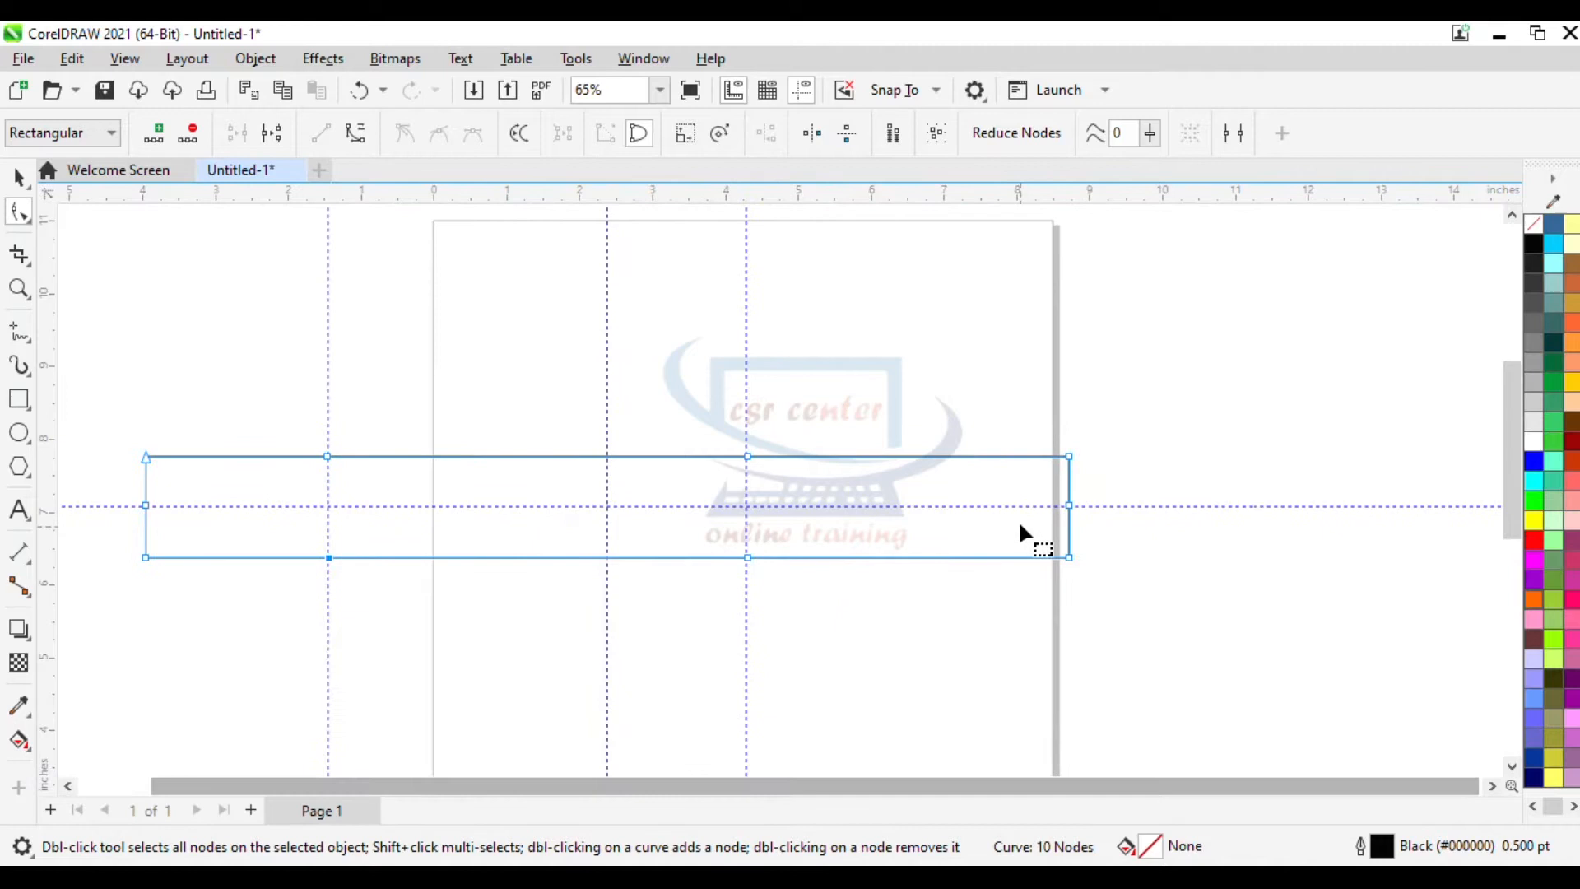
click(1069, 456)
click(194, 137)
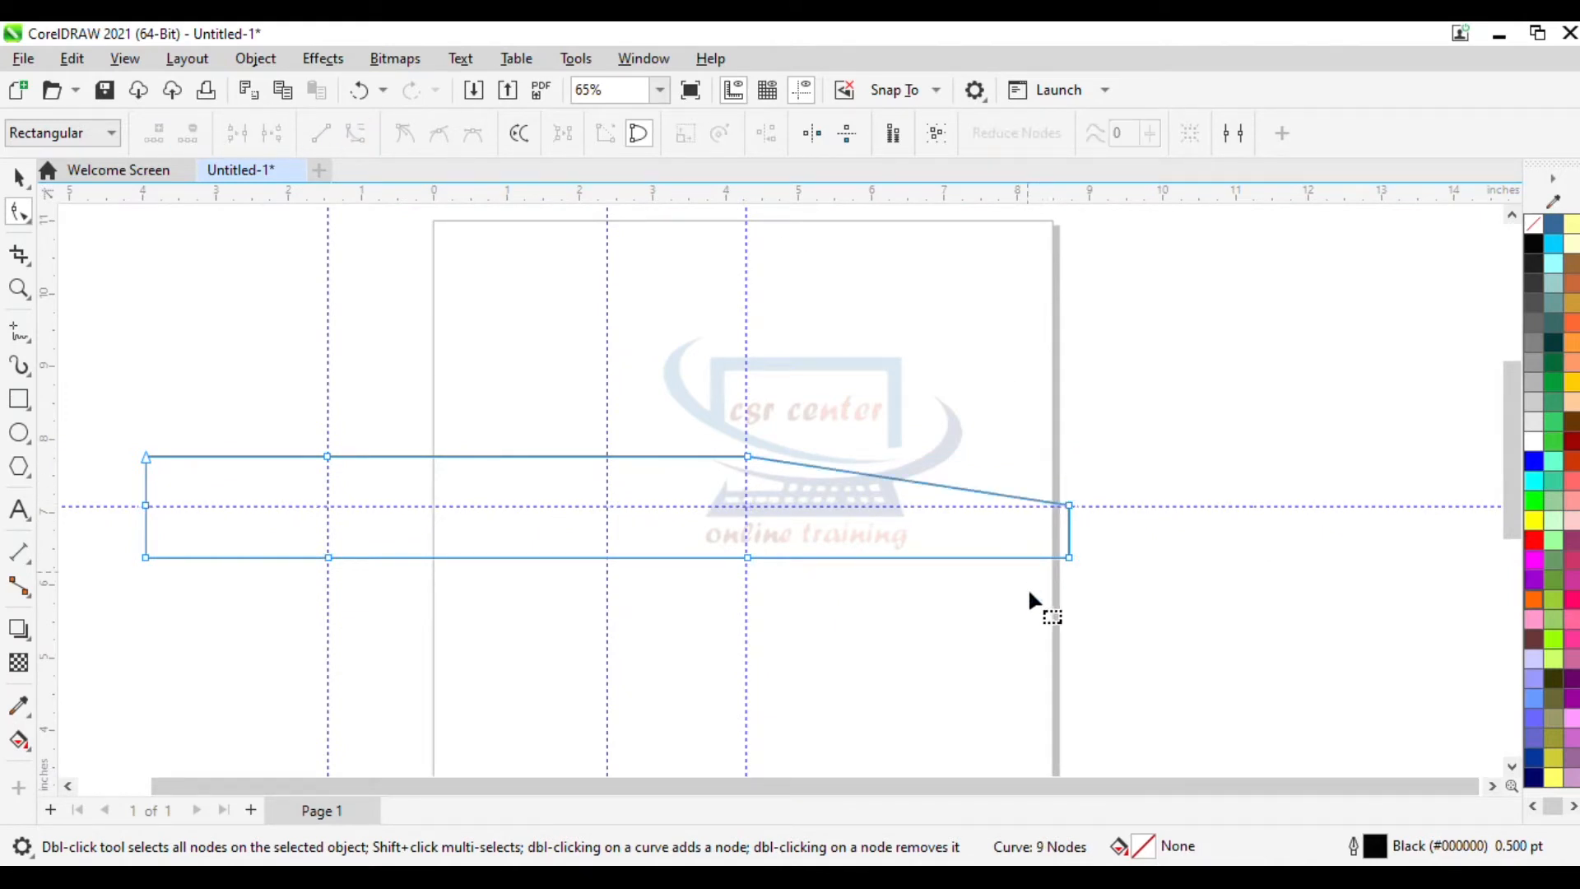
click(1068, 557)
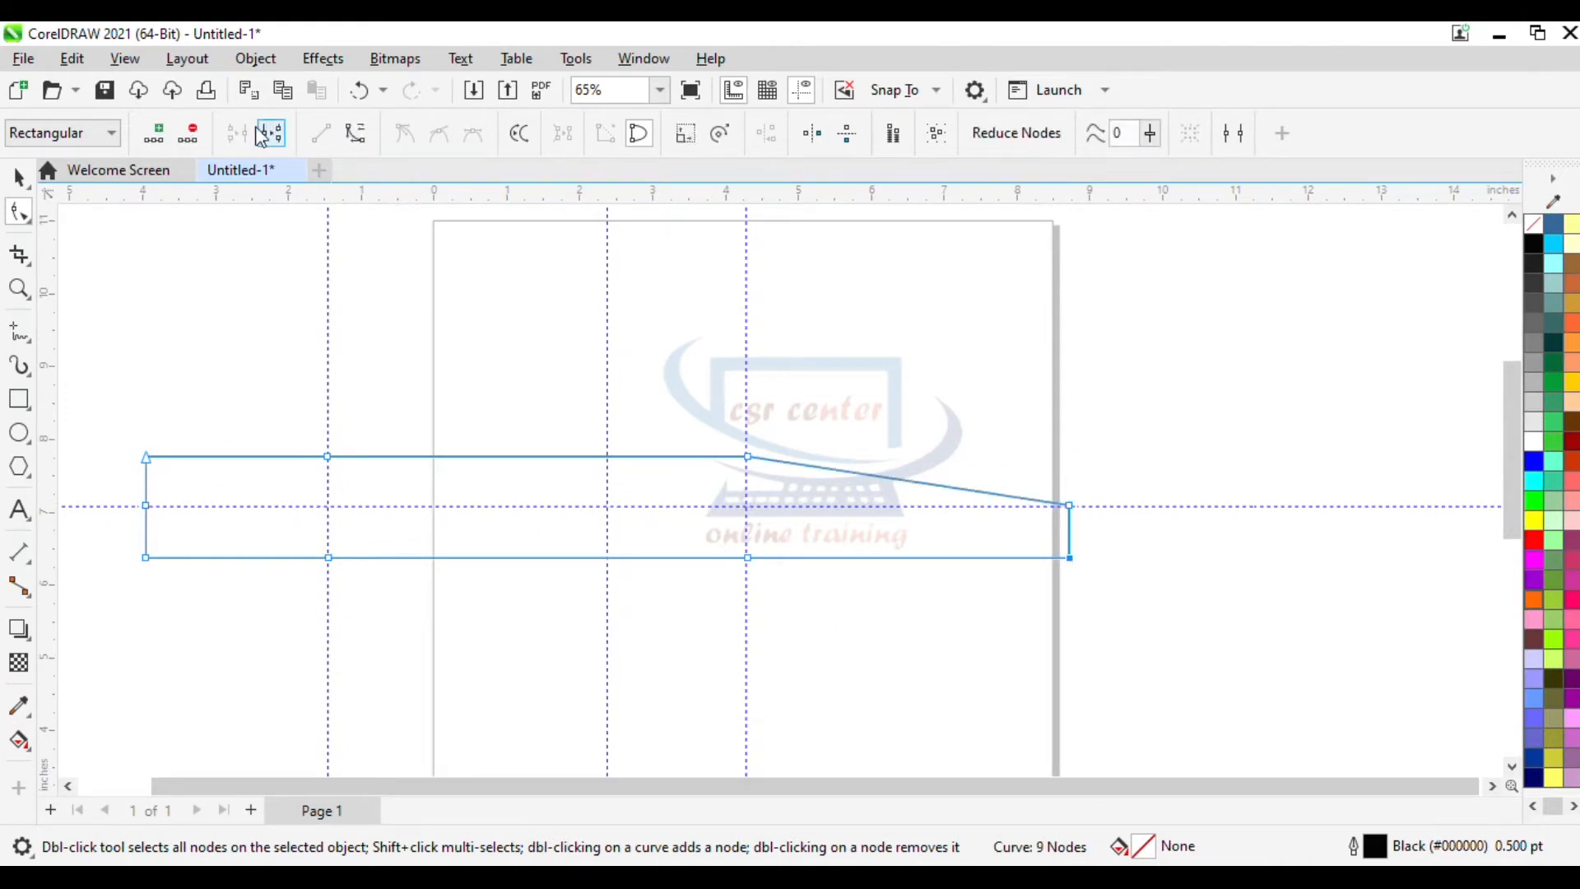
click(191, 133)
- Delete the bottom and top nodes on the right guideline so the shape tapers toward the point
click(747, 557)
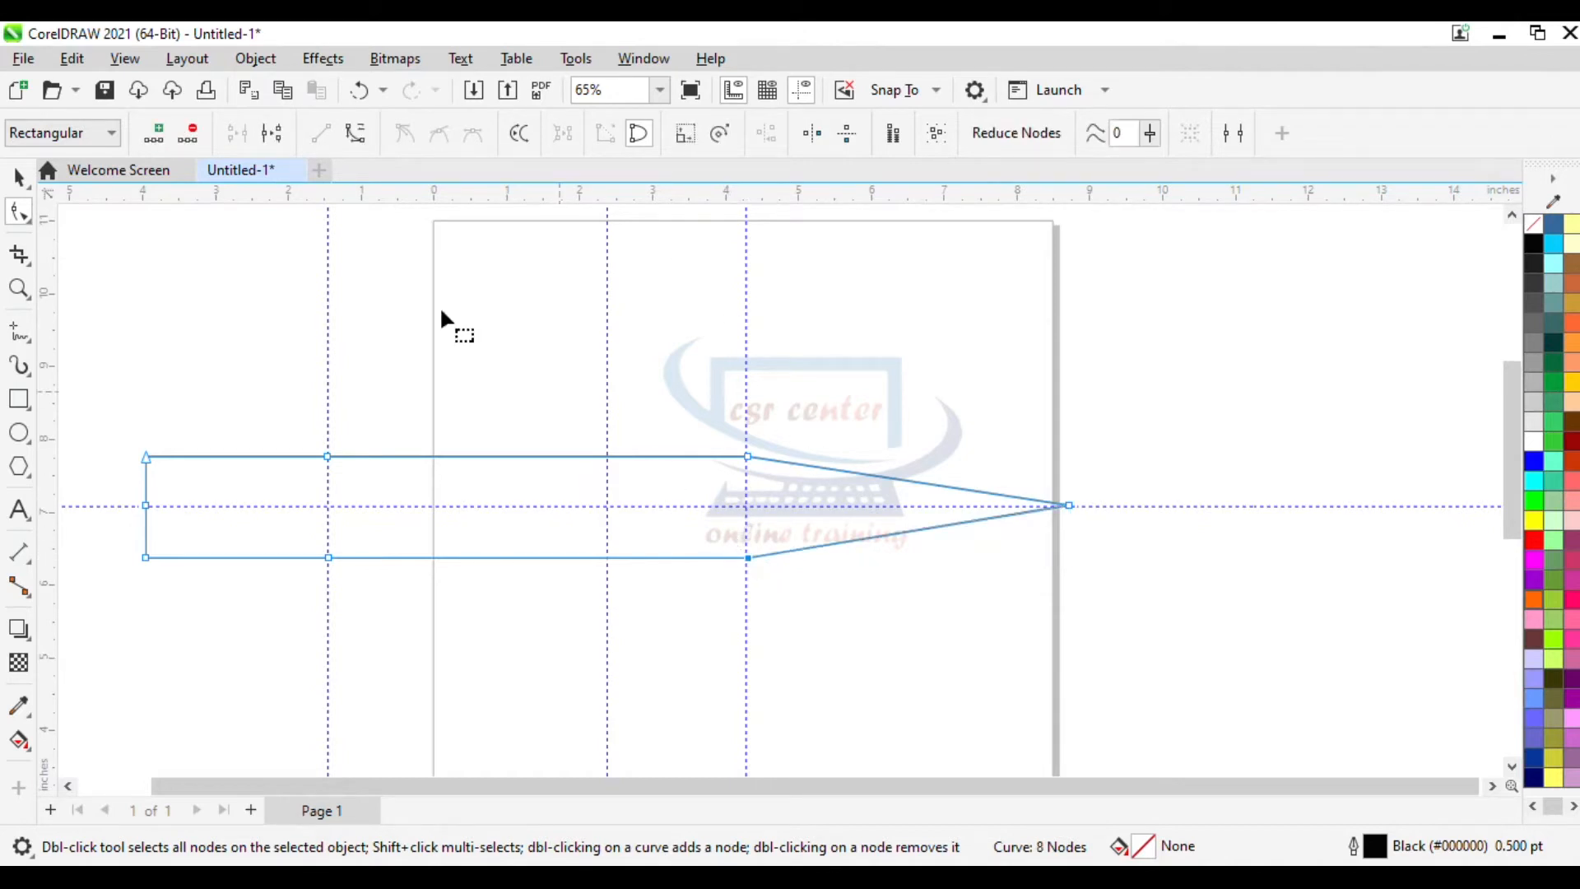
click(191, 133)
click(747, 455)
click(191, 133)
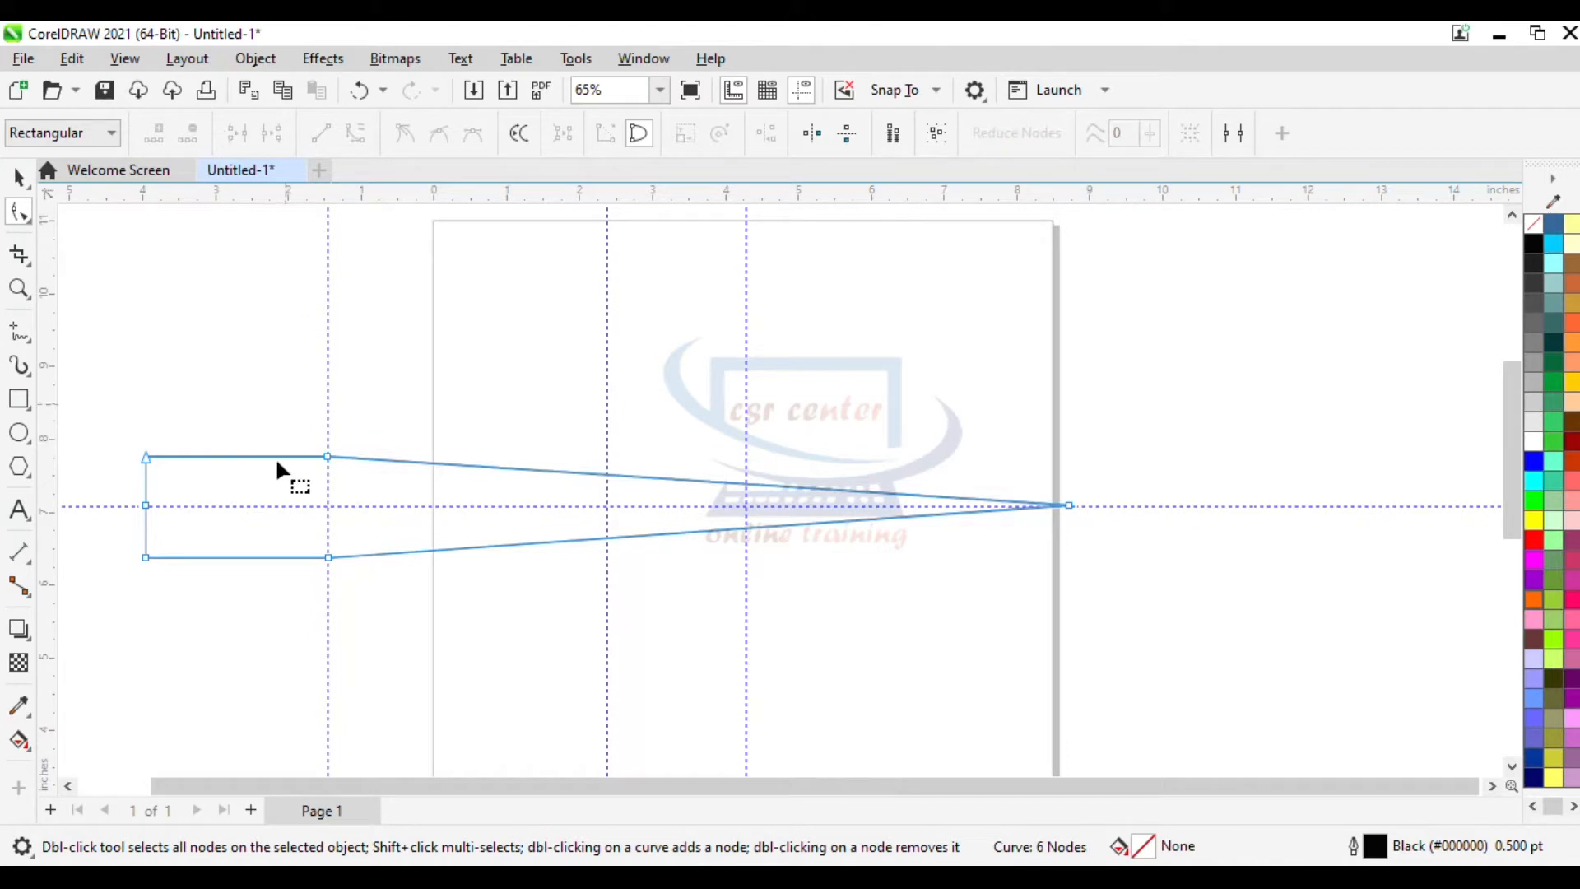
- Delete the two left corner nodes so the left end also comes to a point
click(146, 459)
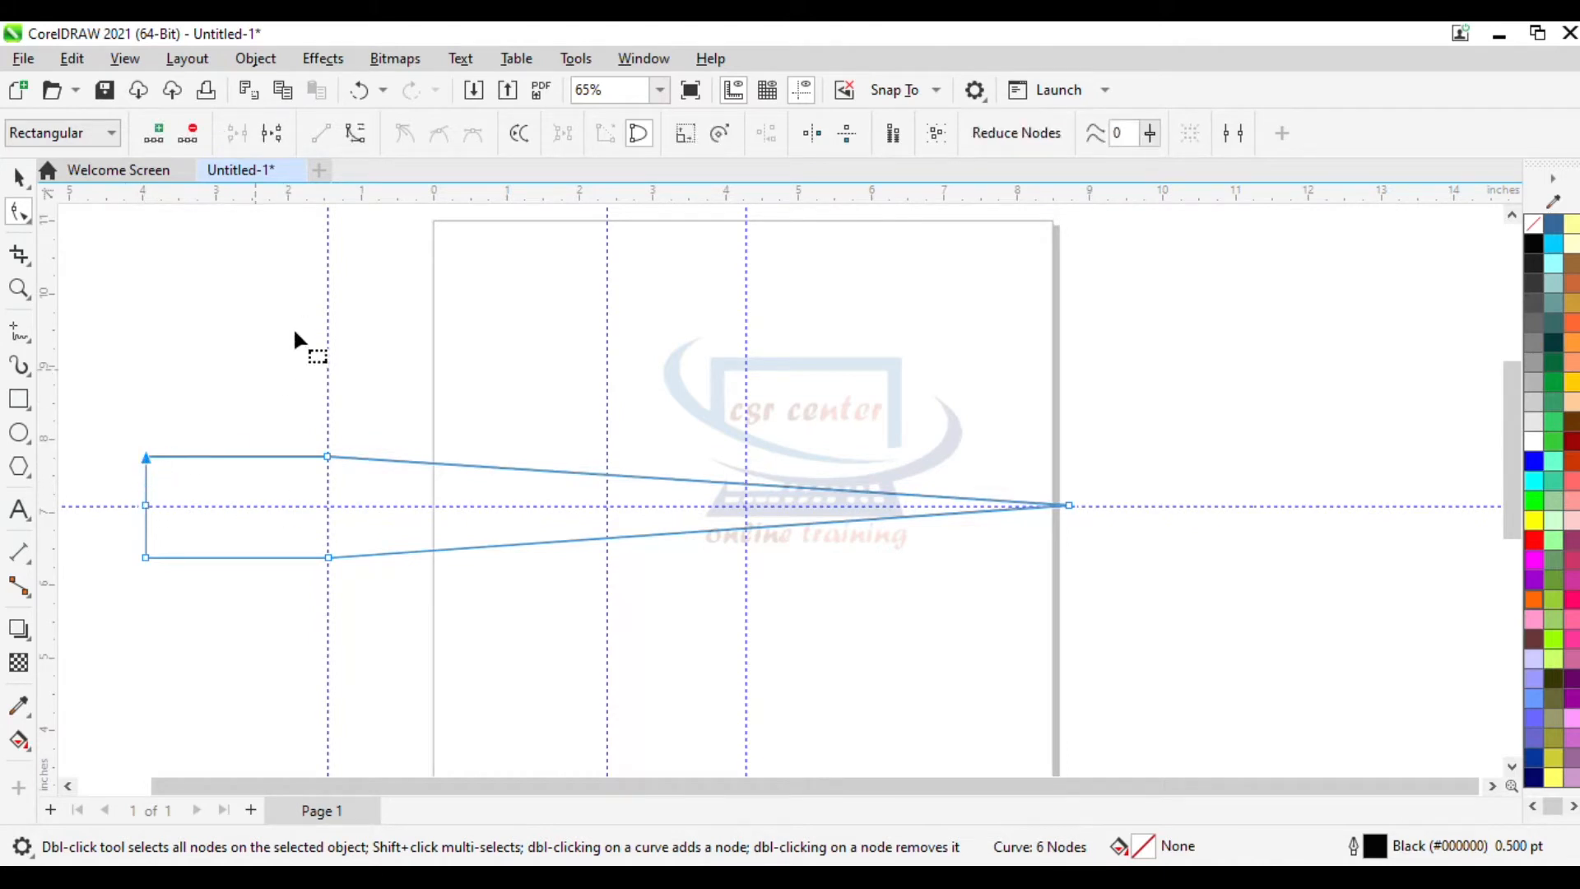
click(190, 133)
click(148, 557)
click(181, 140)
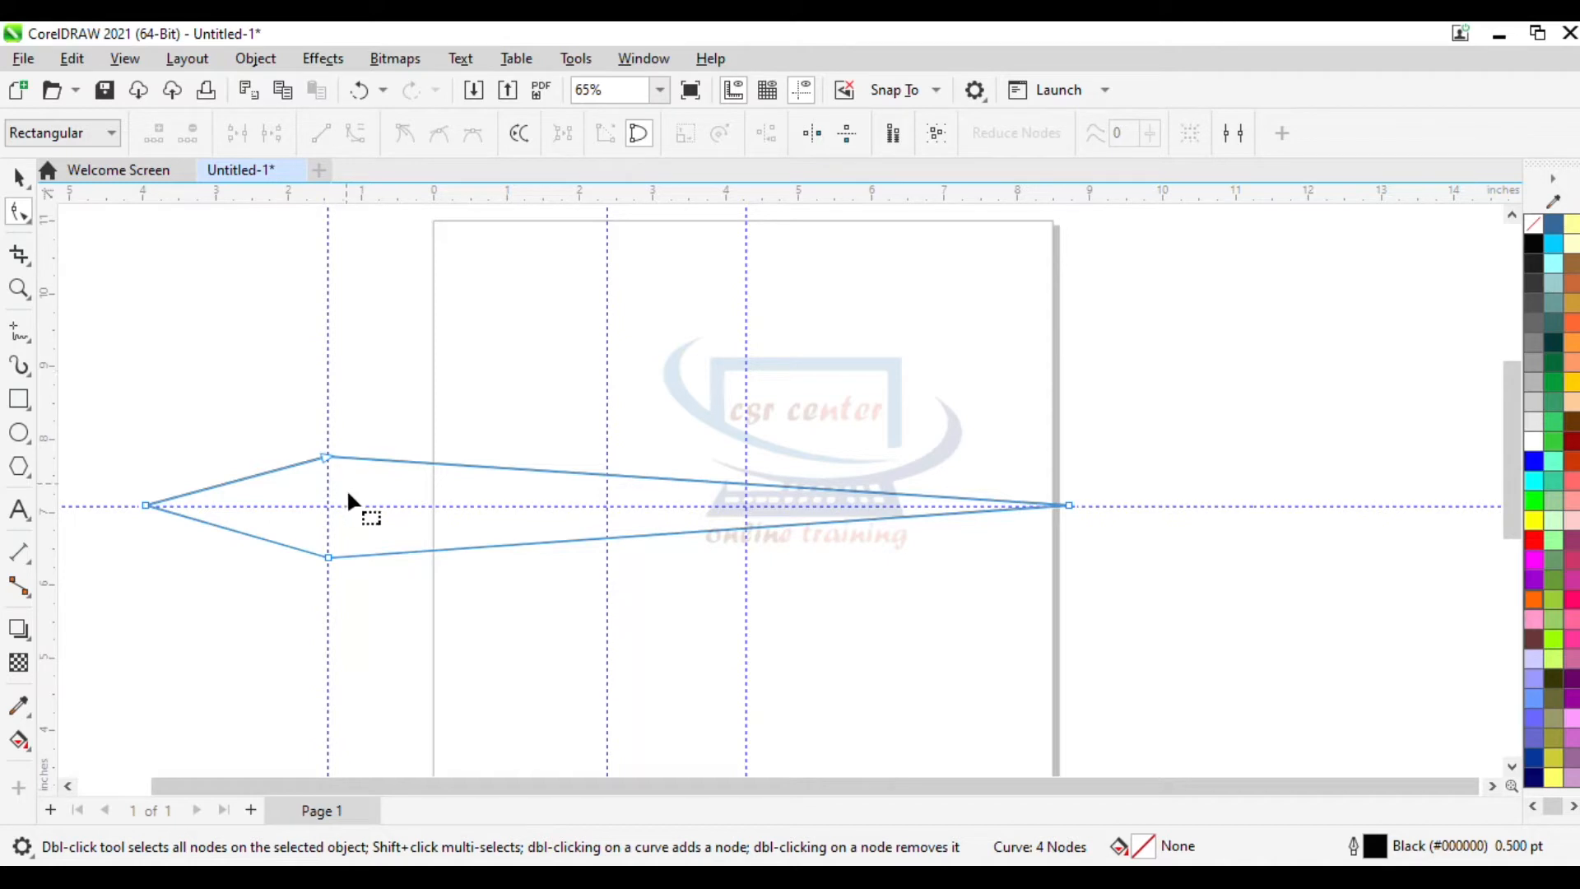
- Scale the spear-shaped curve down to about 51.5%, roughly 6.5 x 0.72 inches
click(19, 177)
drag(140, 451, 586, 499)
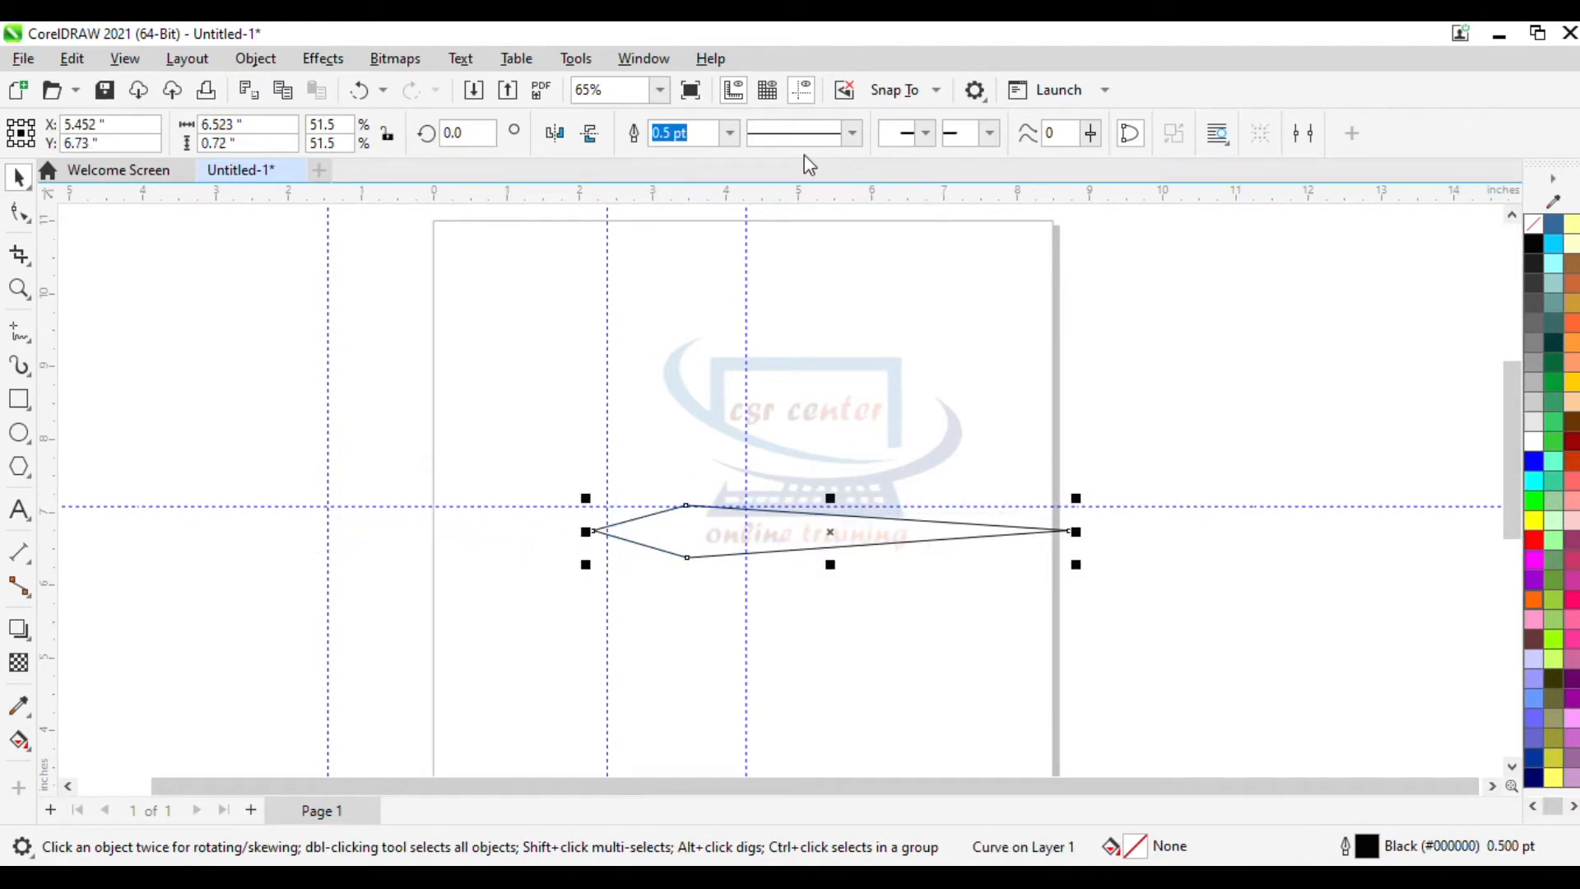
- Give the spear shape a 4.0 pt dark blue outline and a dark blue fill
click(728, 138)
click(678, 298)
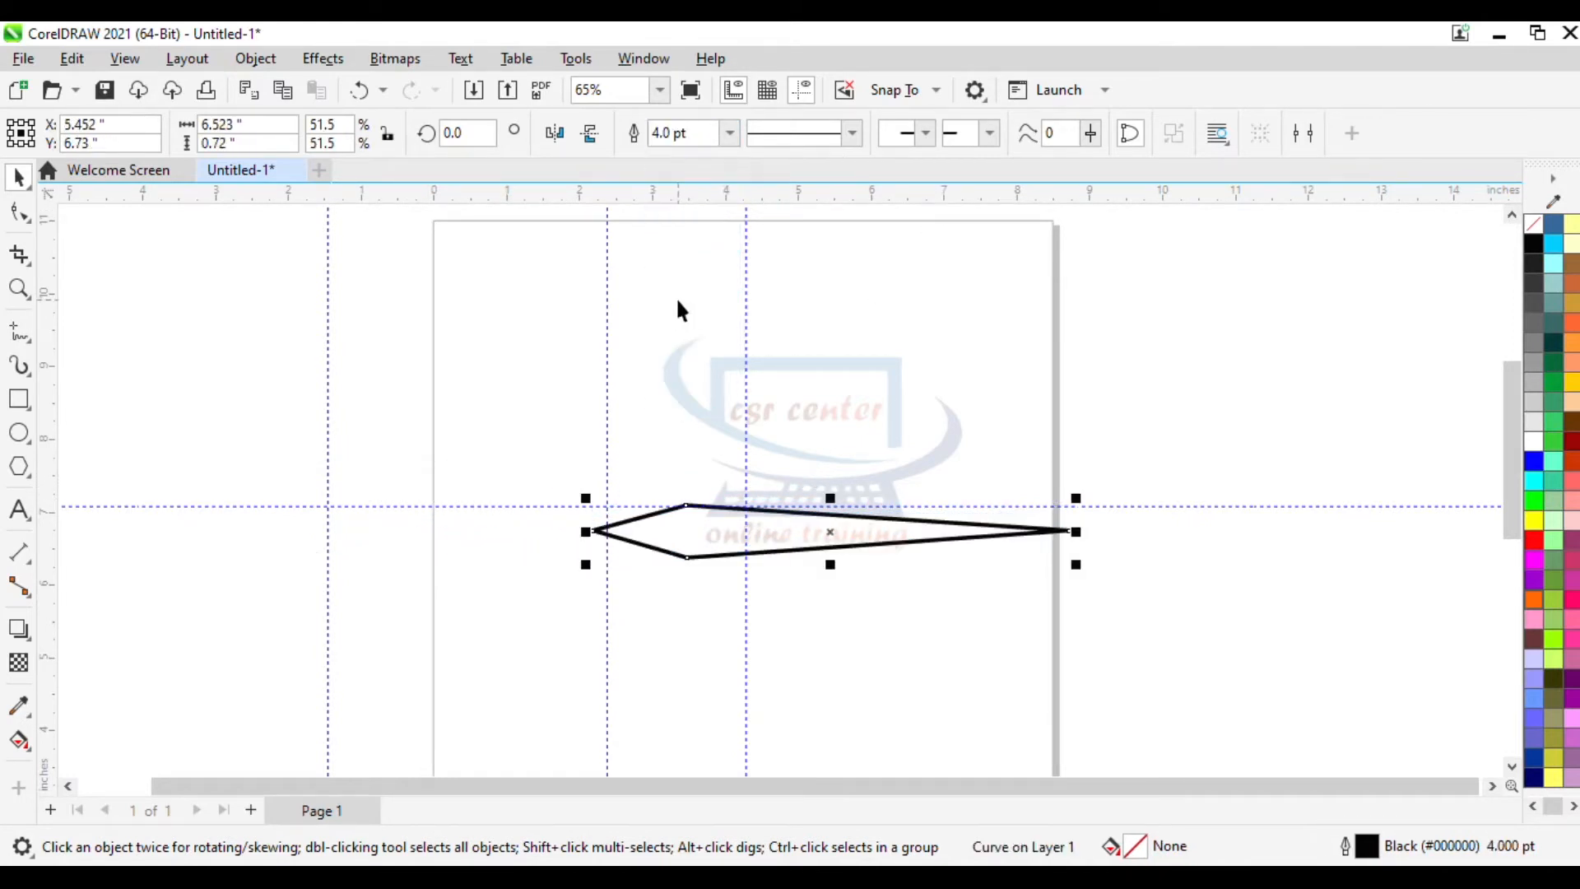
right_click(1536, 765)
click(1439, 449)
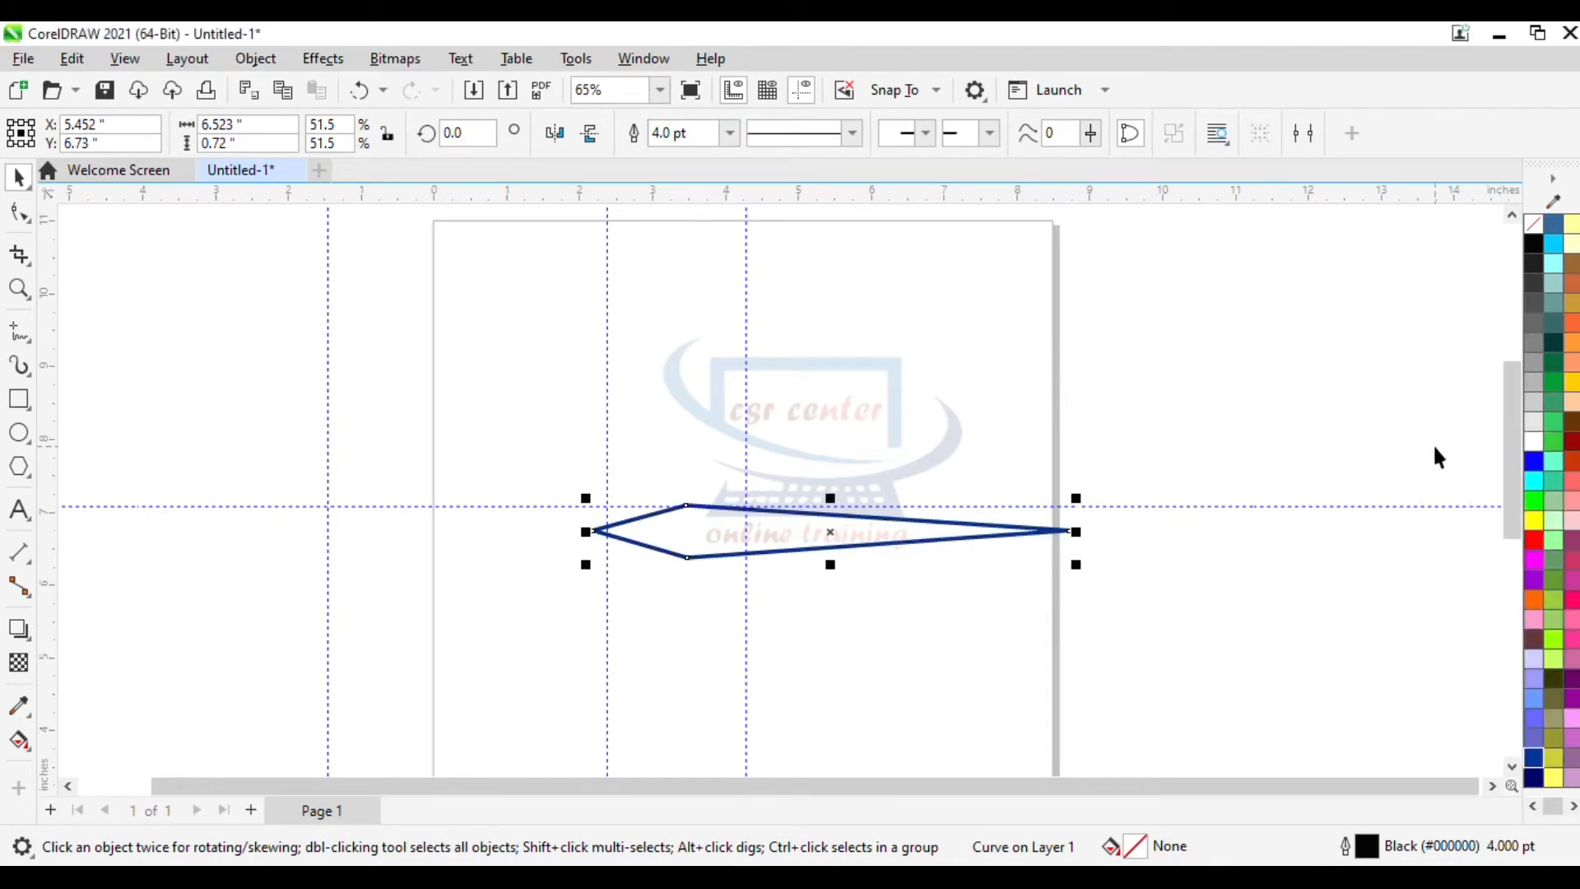
click(1535, 766)
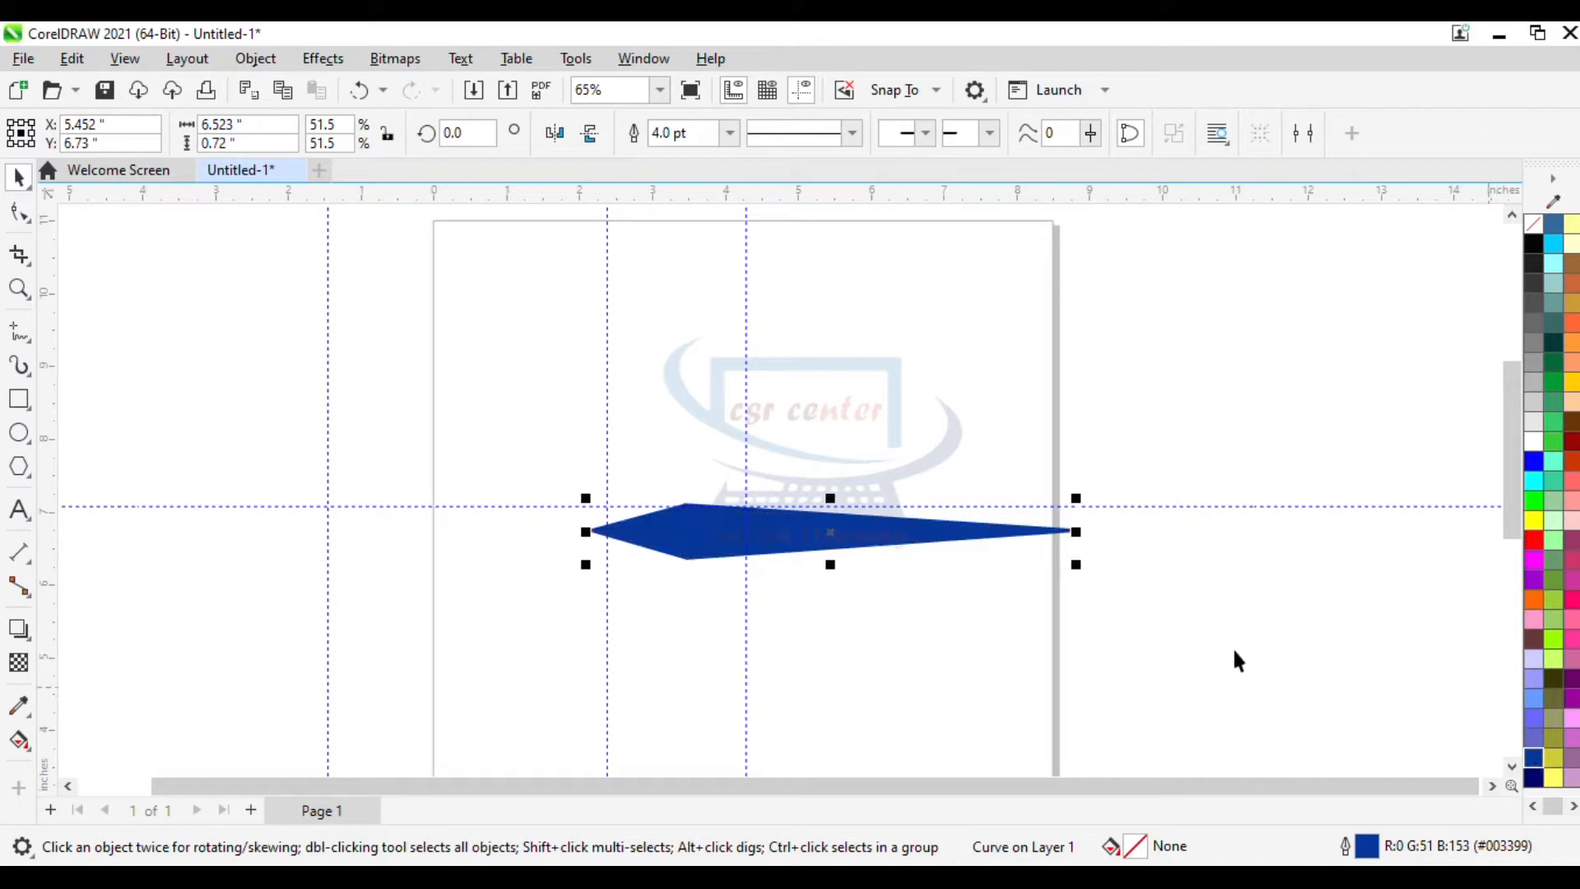
- Scale the spear shape to about 4.06 x 0.45 inches and move it above the horizontal guideline
drag(586, 497, 767, 523)
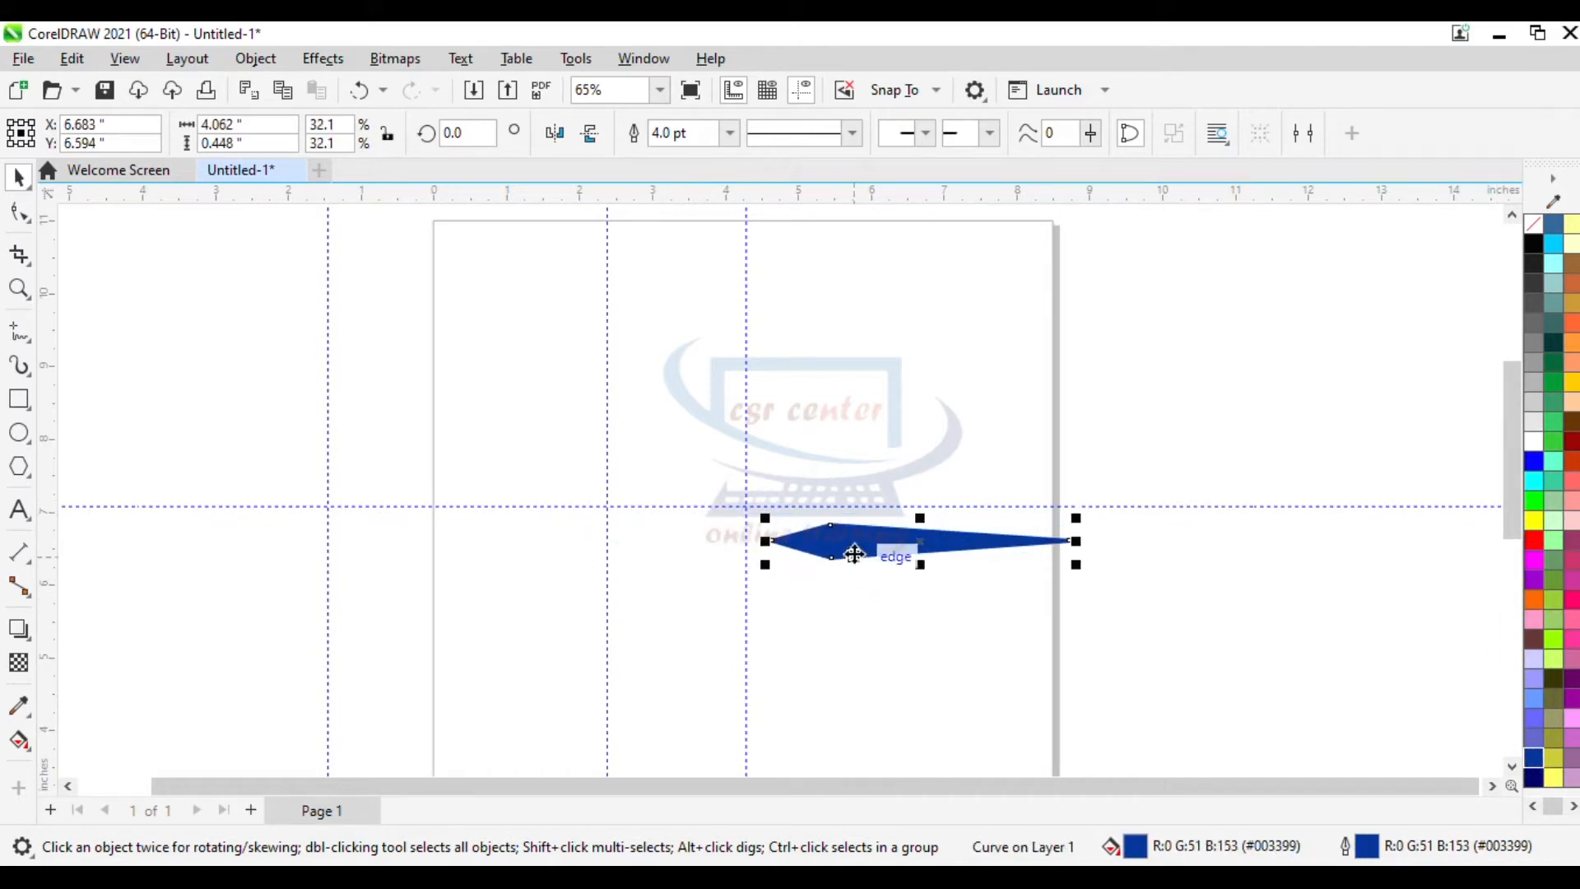
drag(881, 535, 988, 363)
click(1122, 451)
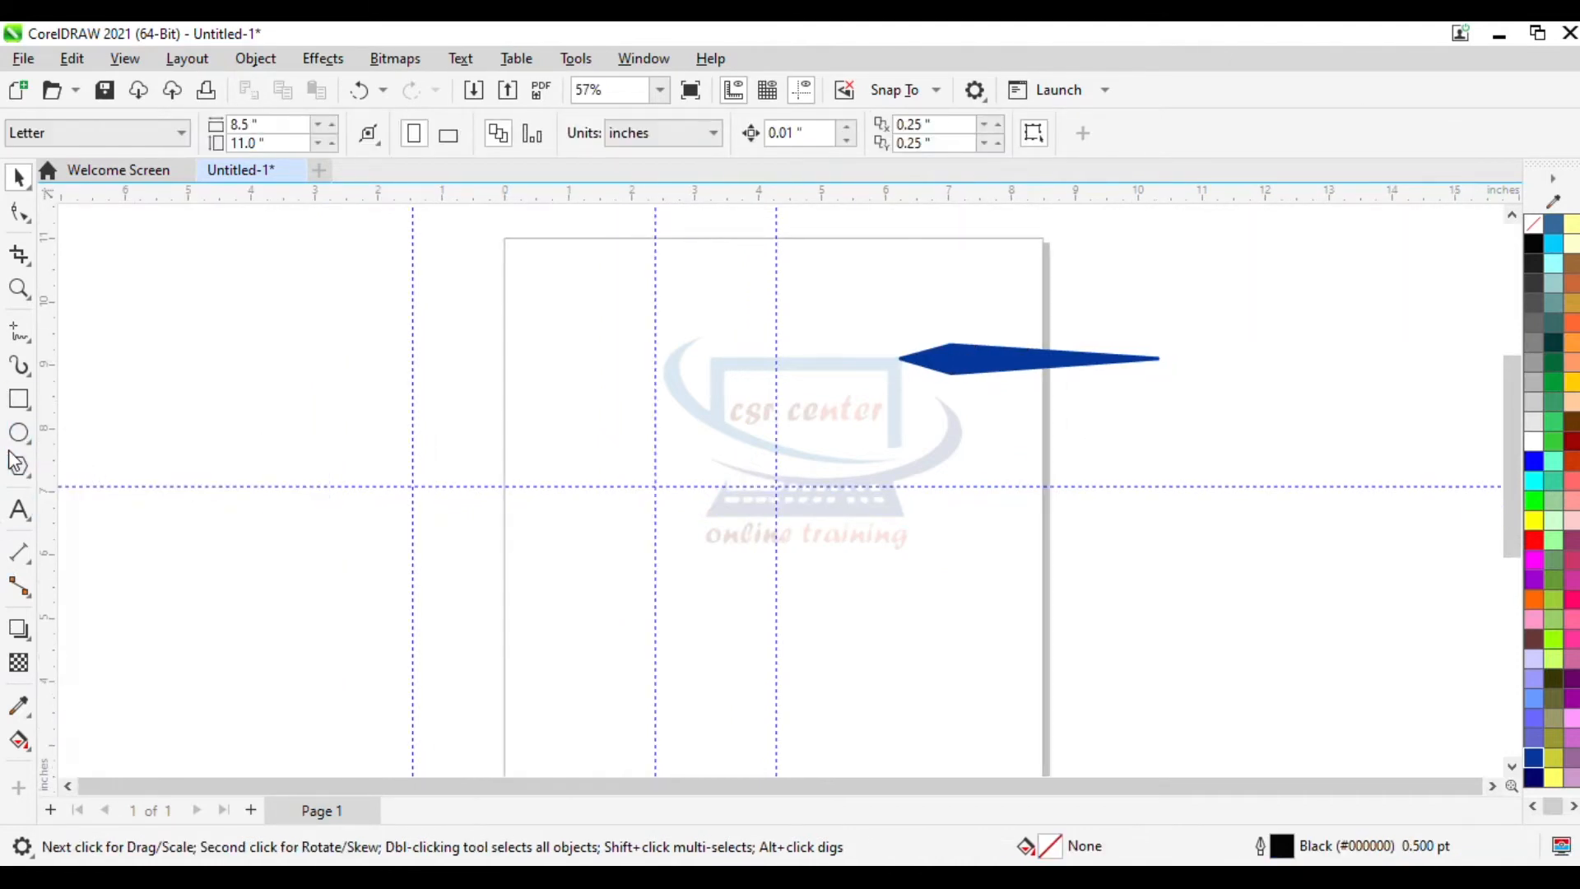
- Draw an ellipse about 5.2 x 4.9 inches centred on the guideline intersection
click(18, 431)
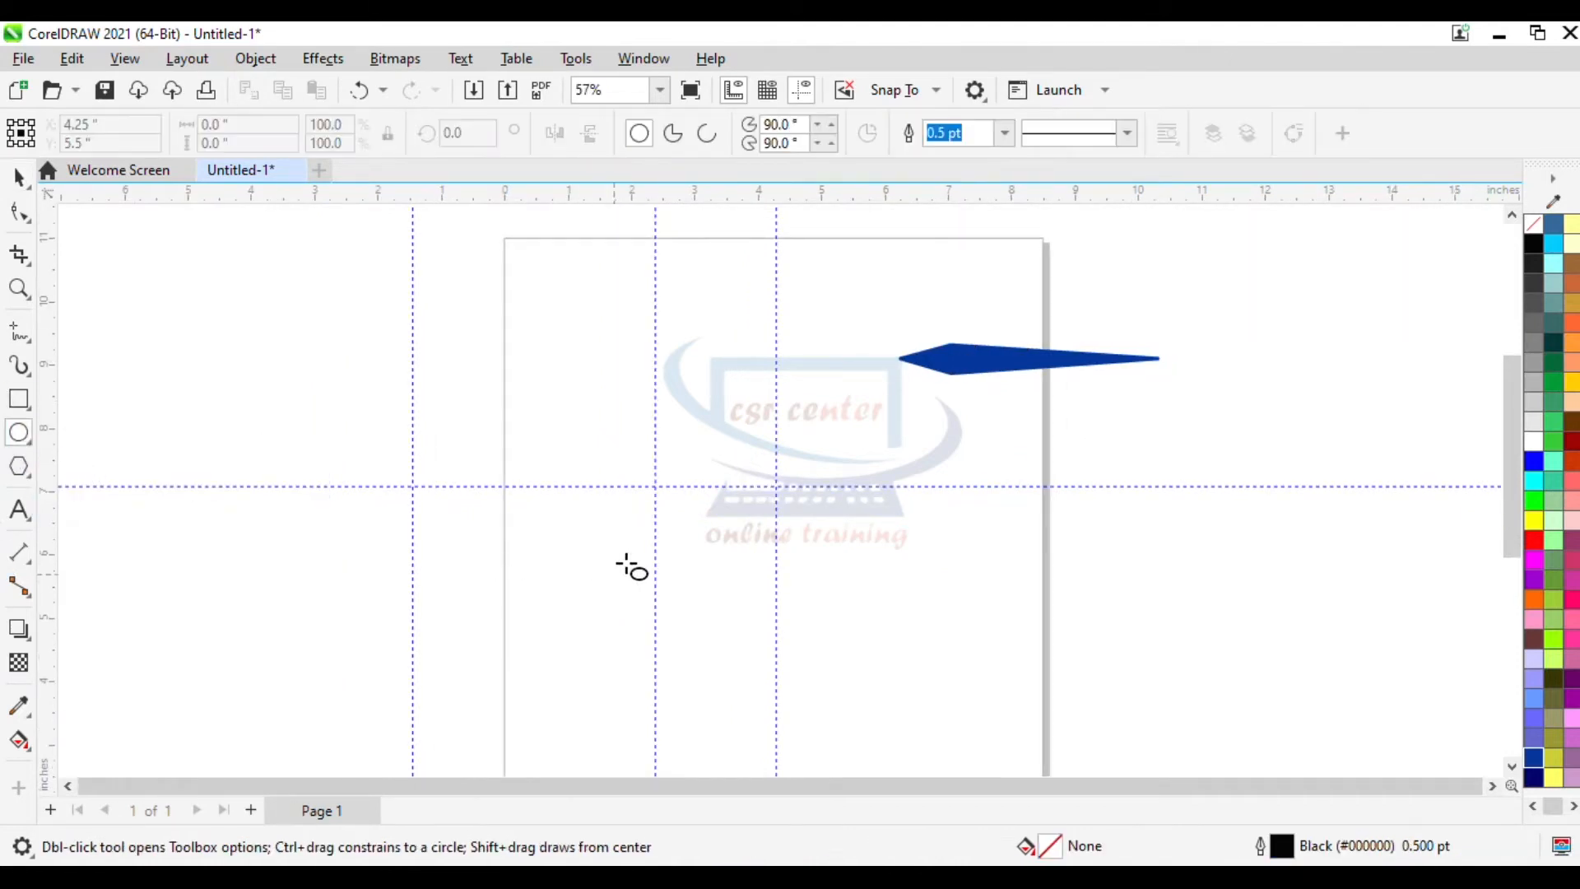
drag(577, 396, 907, 707)
drag(740, 552, 655, 485)
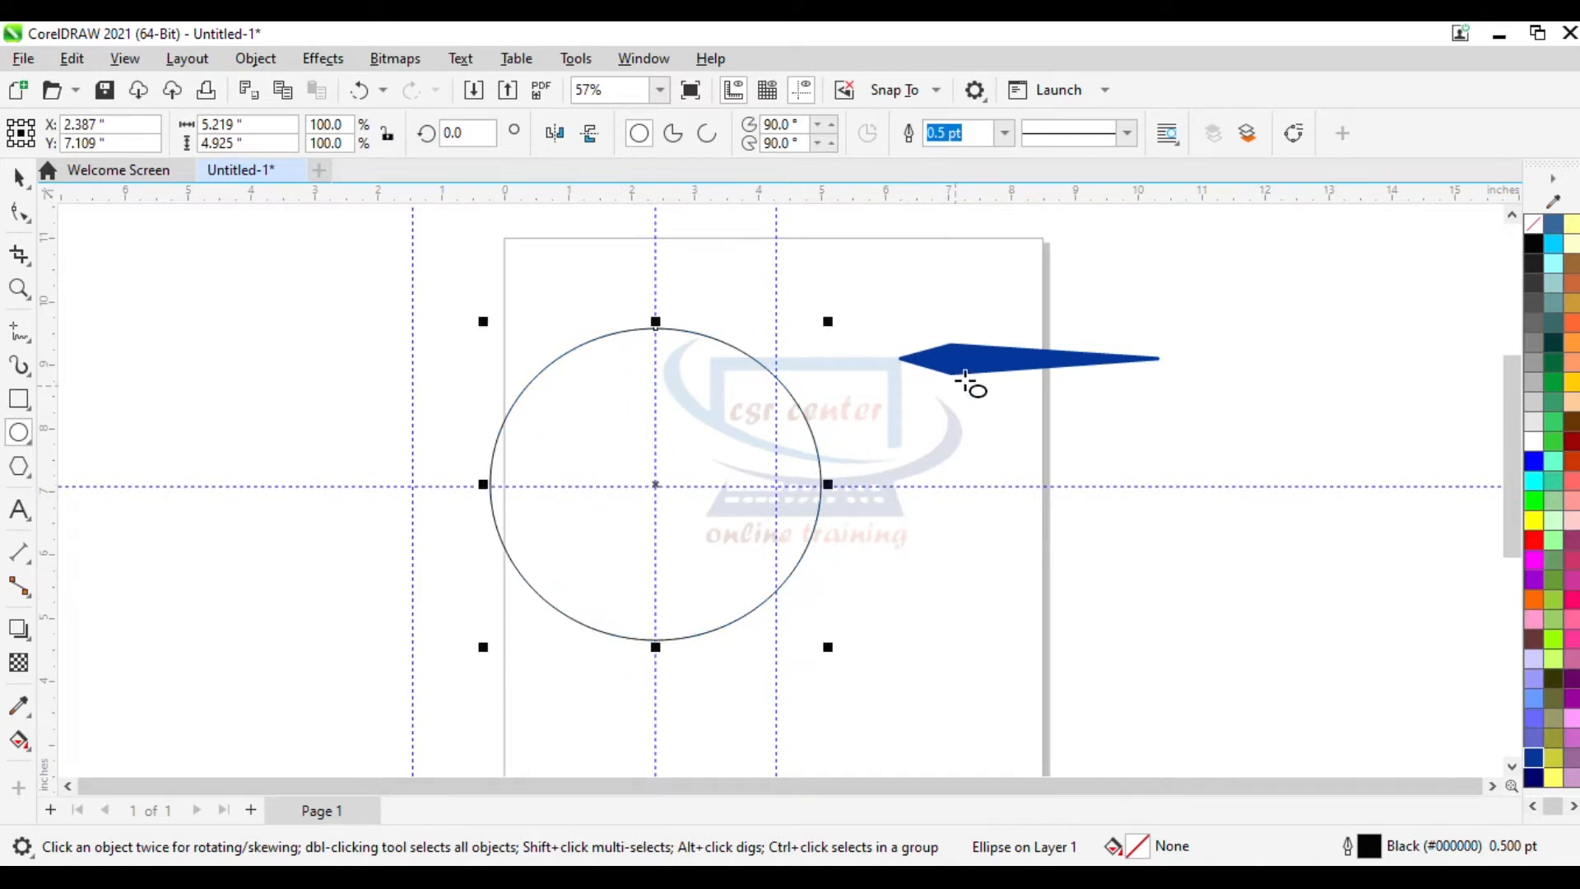
- Rotate the spear shape by 90 degrees
click(981, 360)
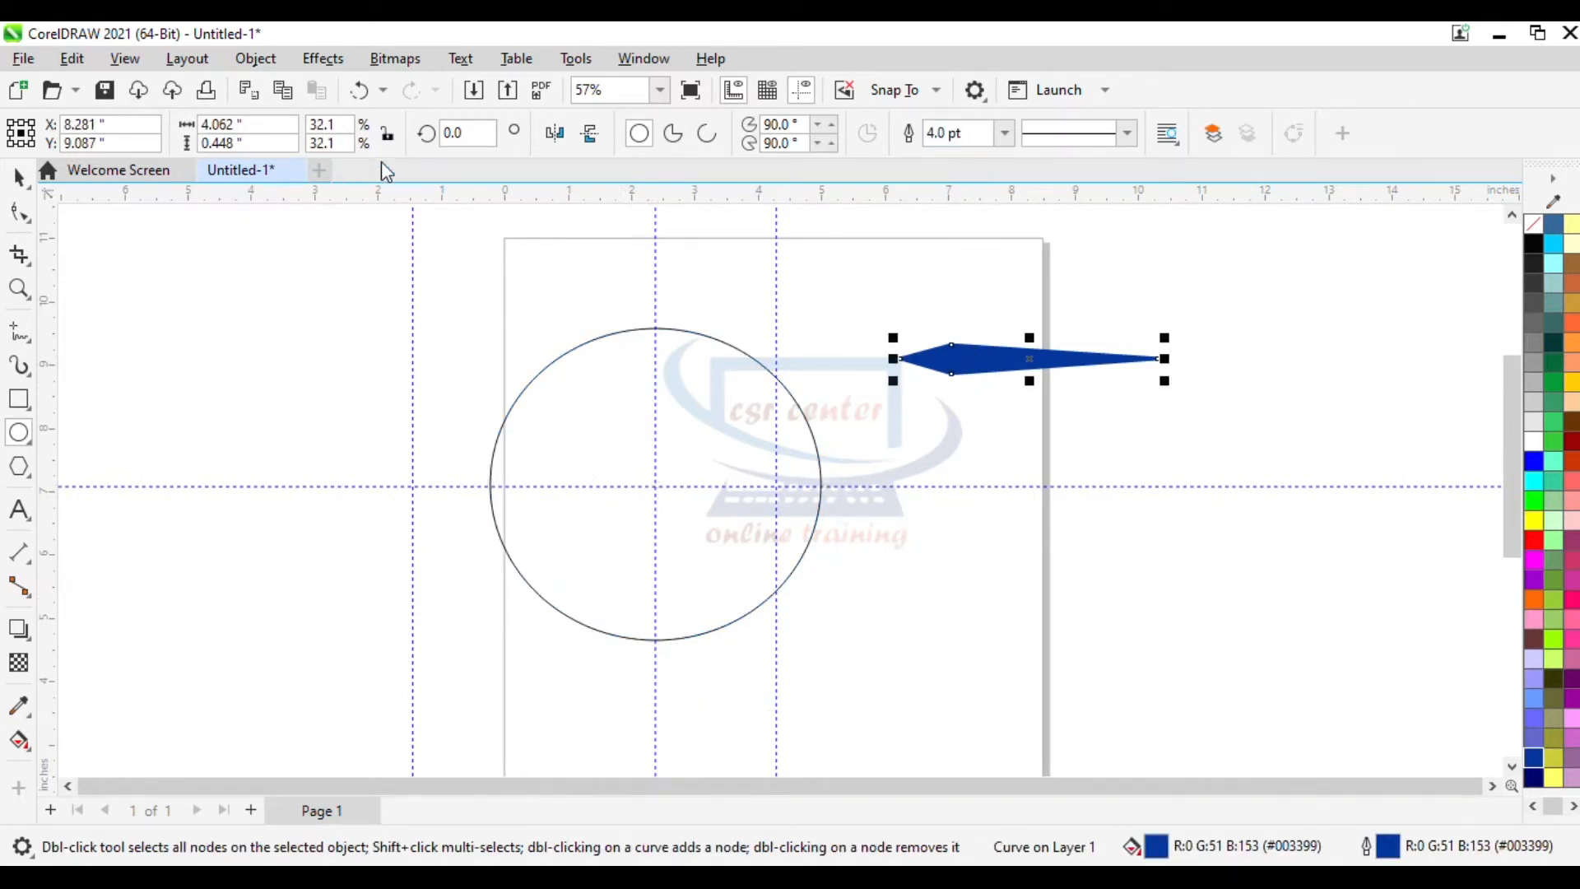
double_click(457, 133)
text(90)
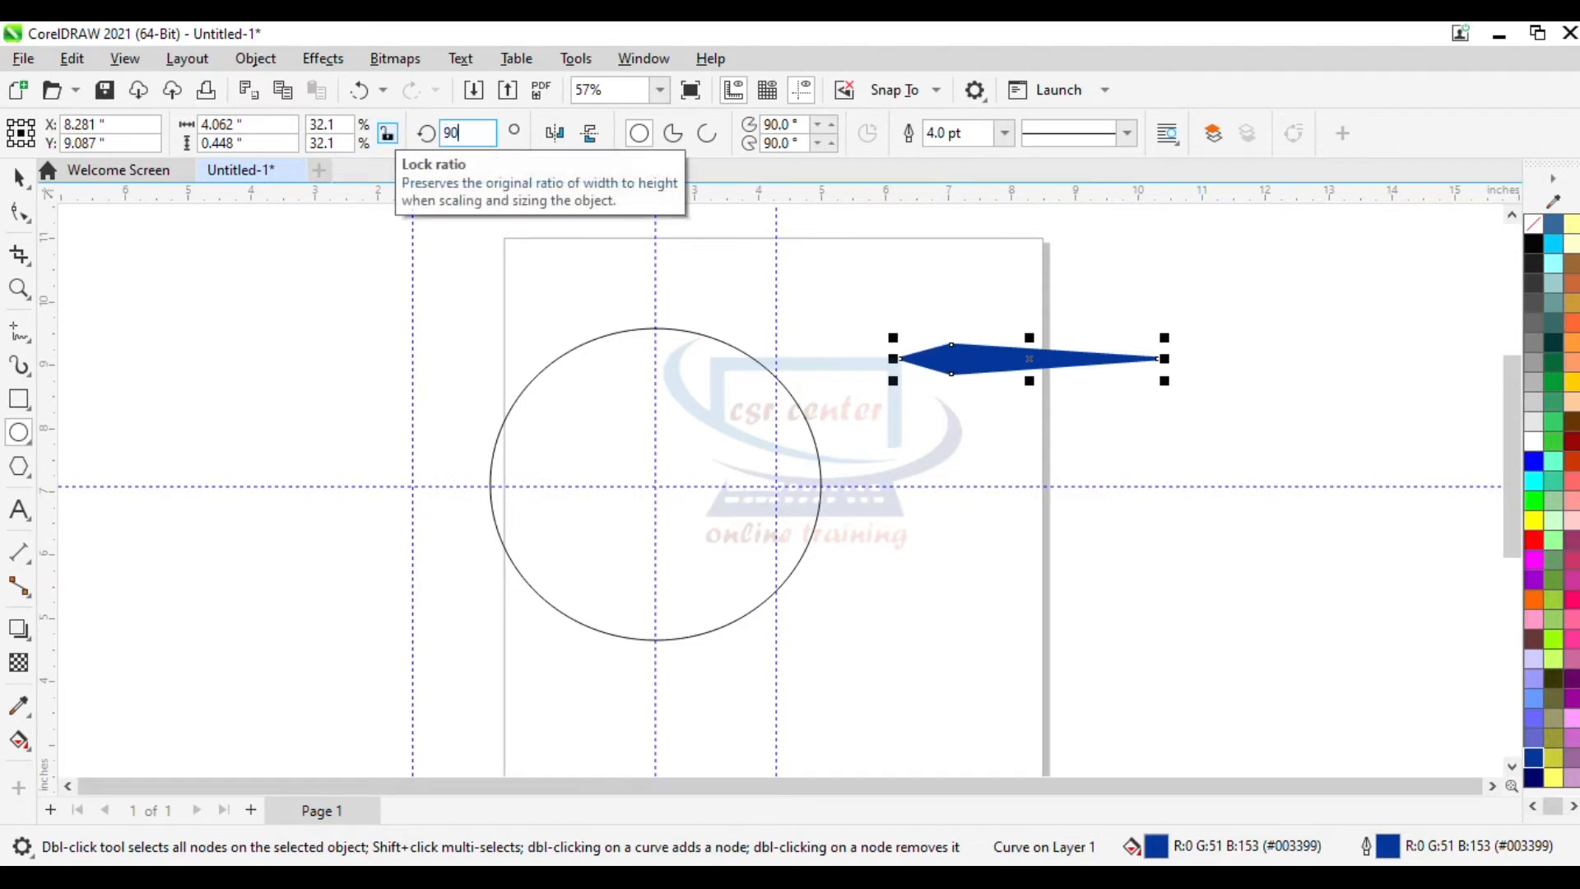
key(Return)
- Give the ellipse a 10.0 pt dark blue outline
click(19, 177)
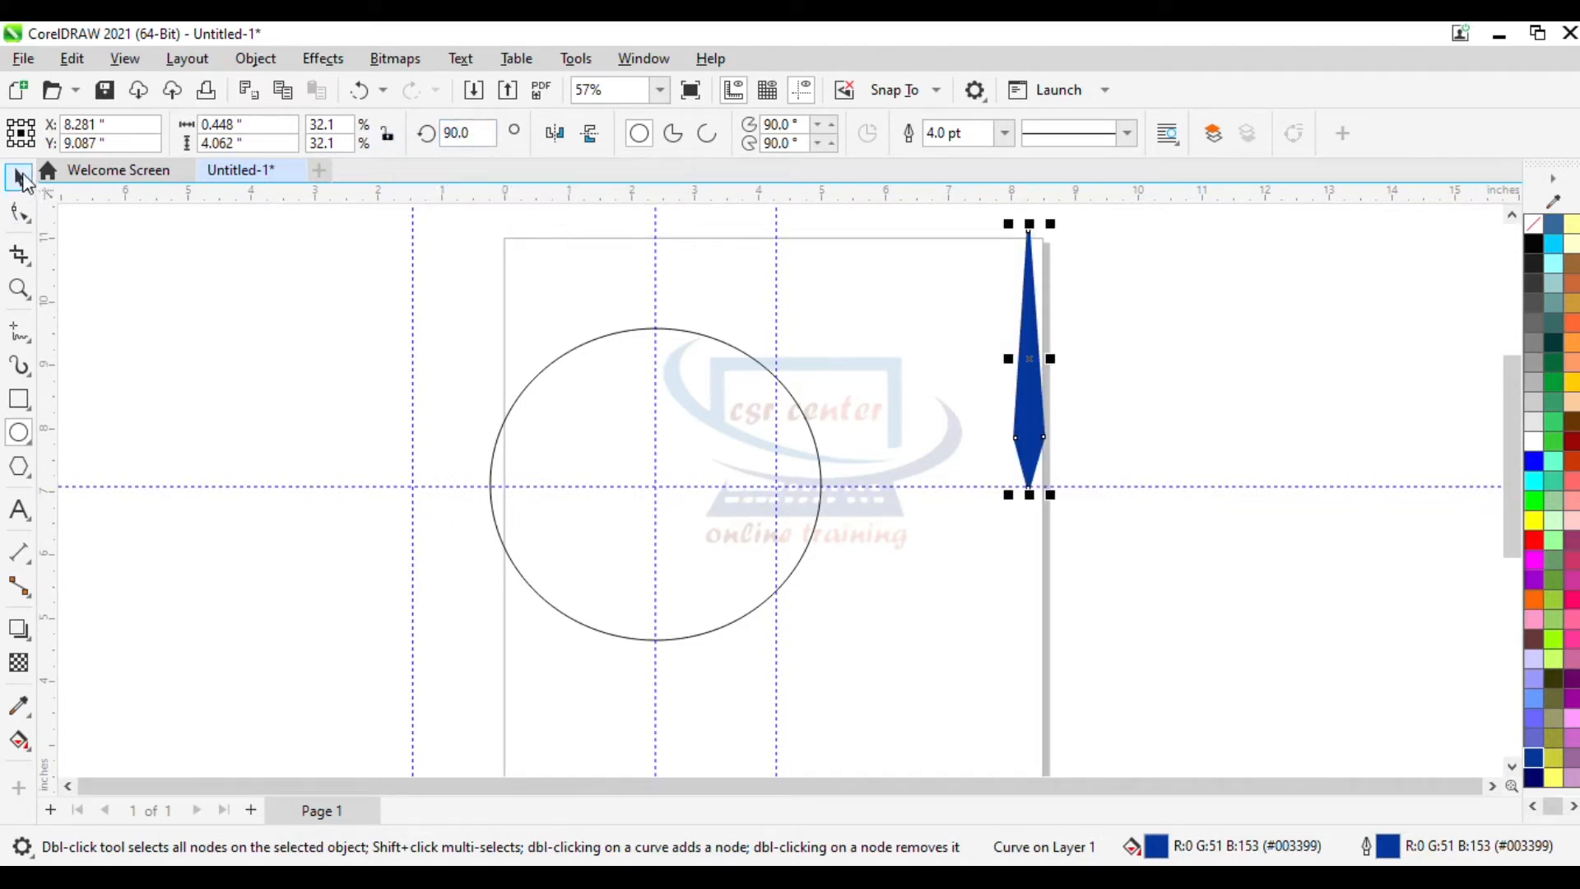
click(589, 342)
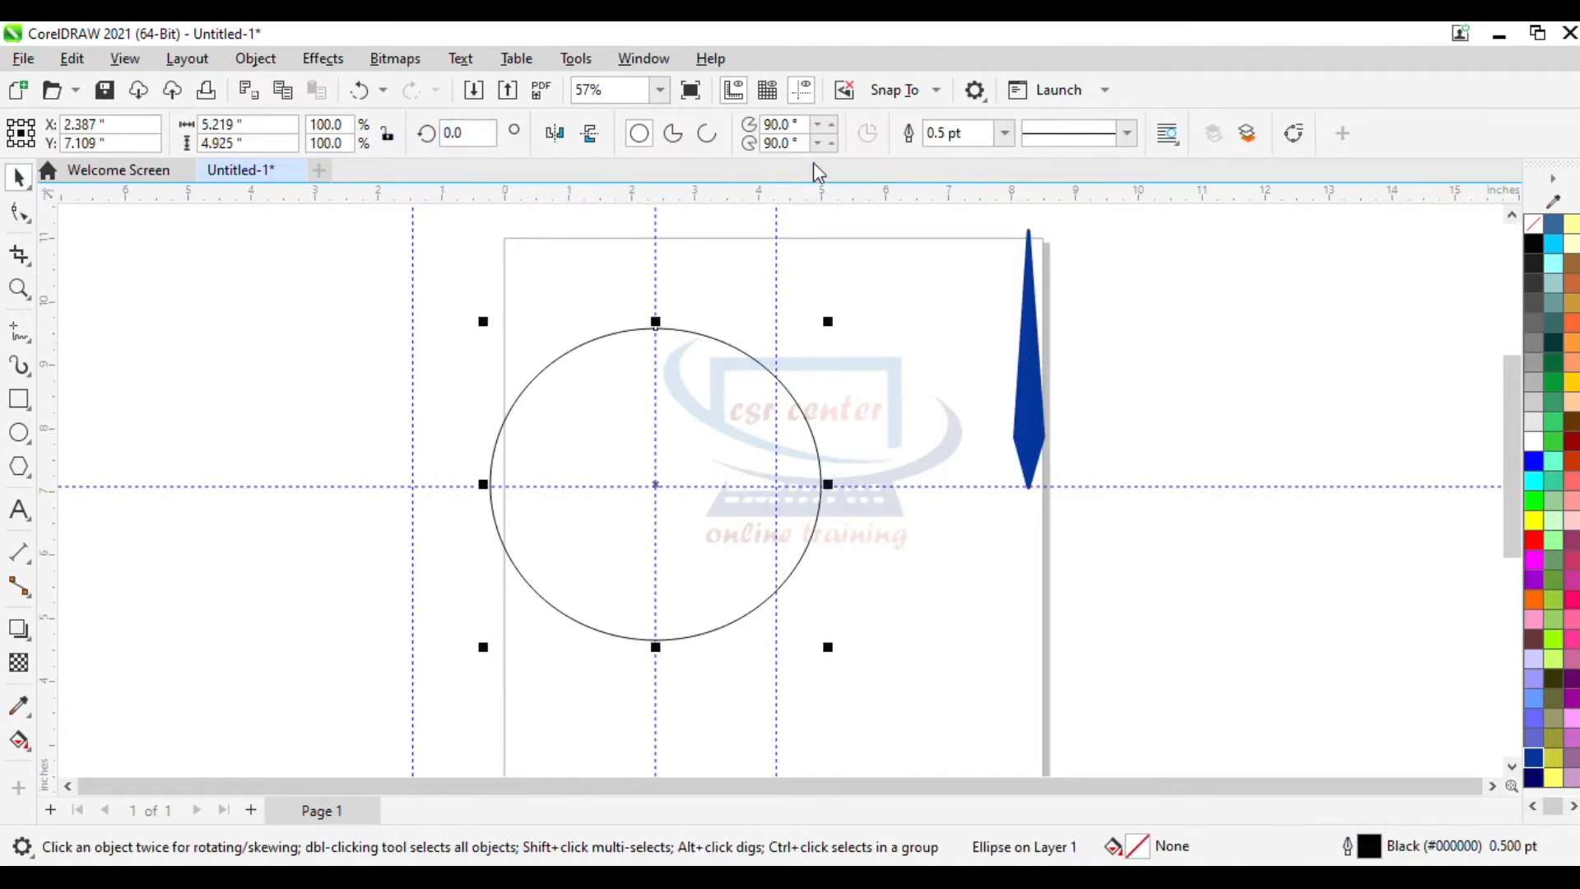
click(1006, 133)
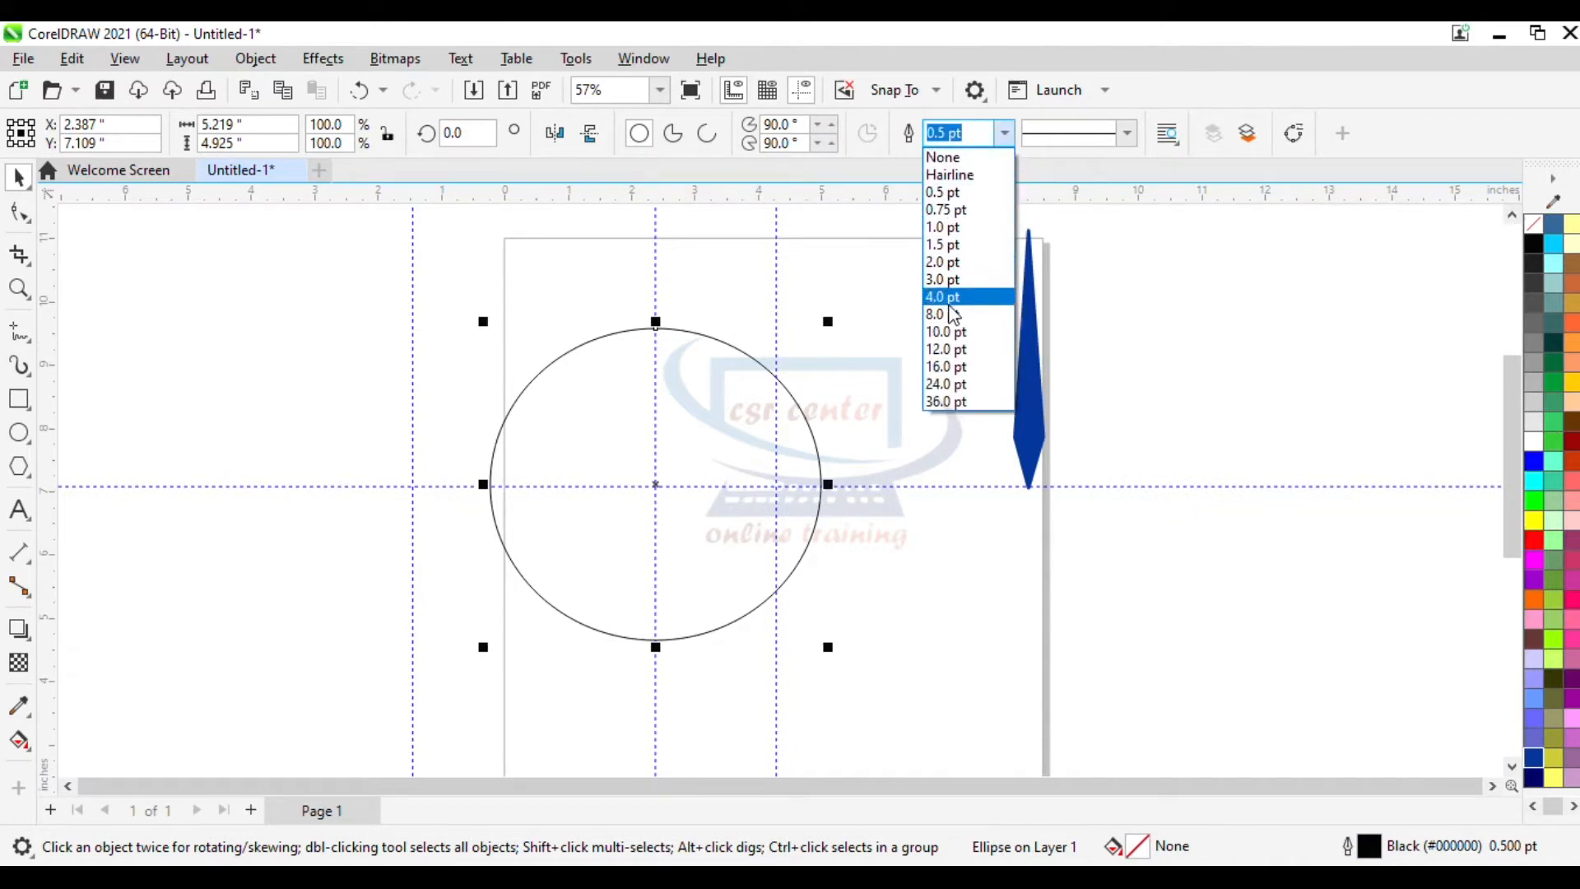
click(948, 335)
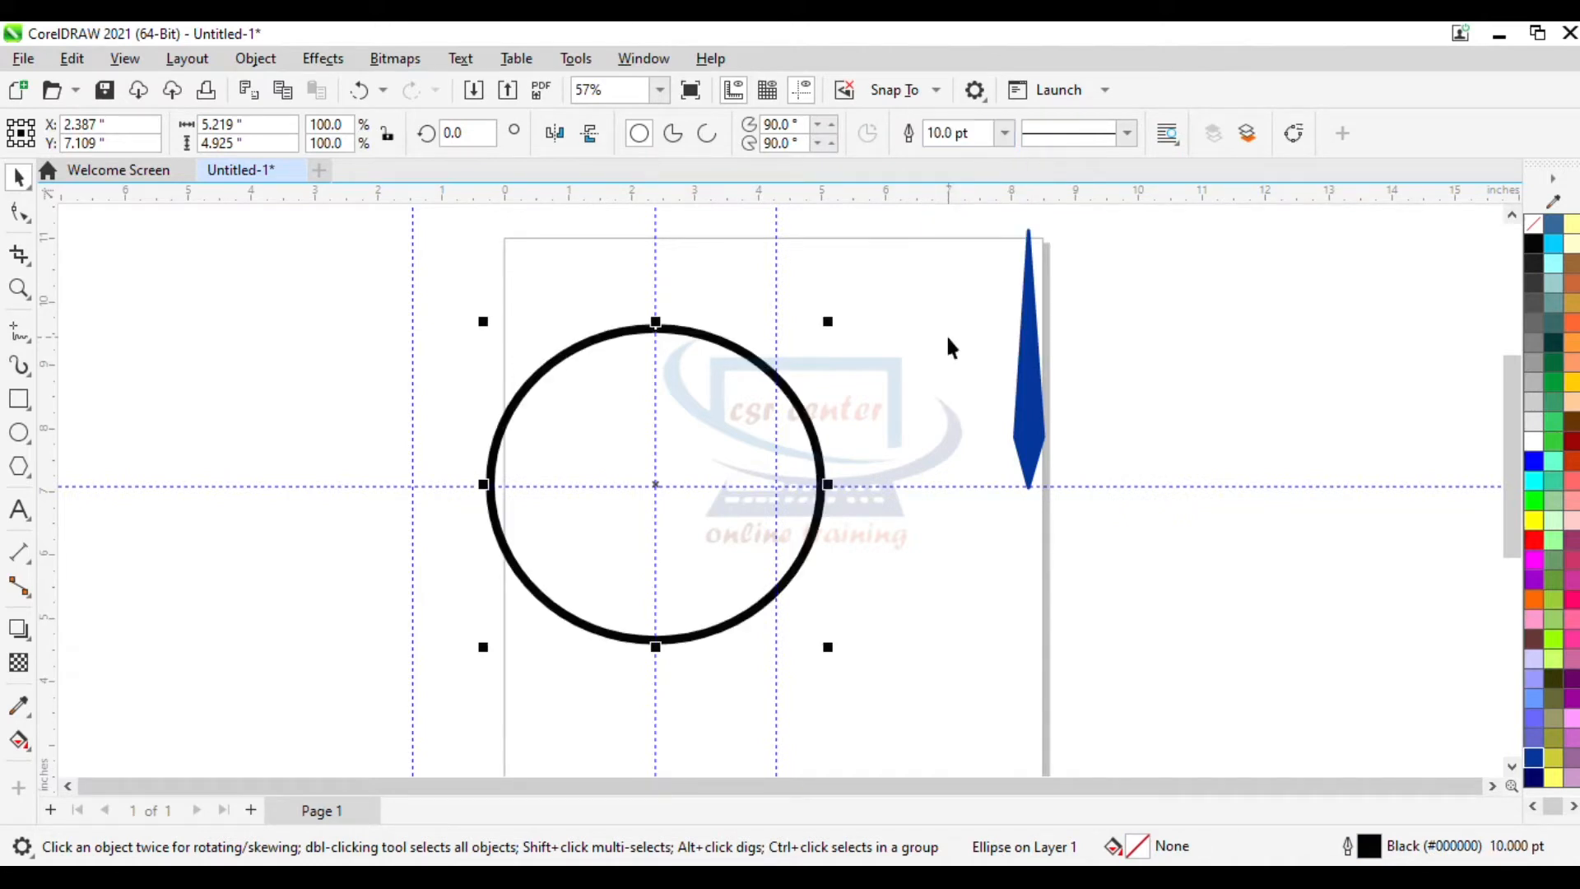
right_click(1534, 756)
click(1430, 444)
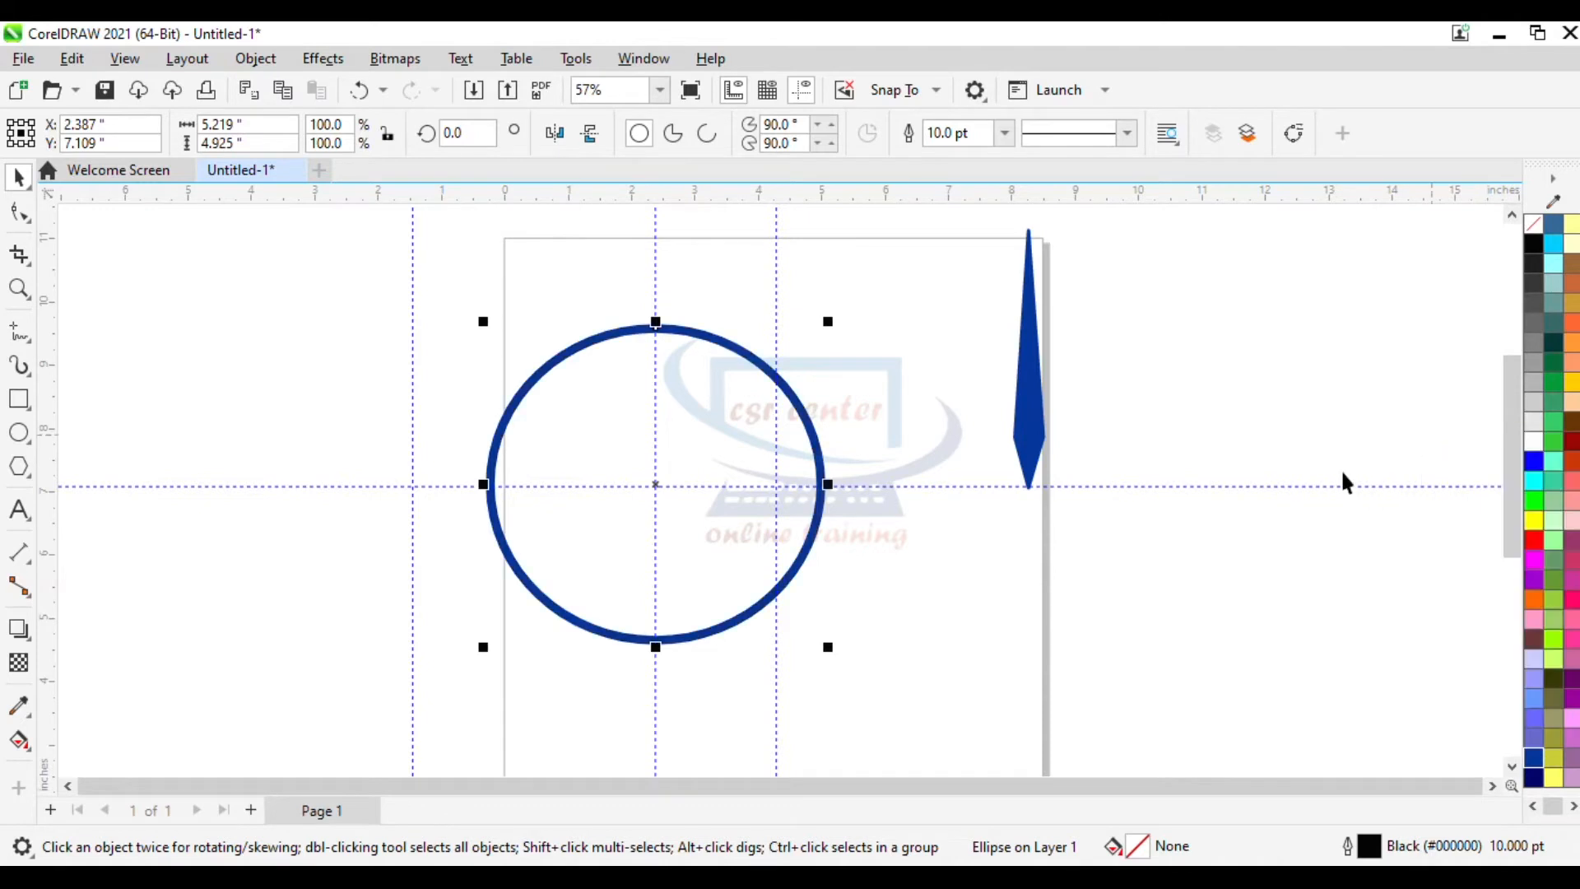
- Create a small copy of the ring, about 1.0 x 0.94 inches, at its centre and fill it dark blue
scroll(539, 363, up, 2)
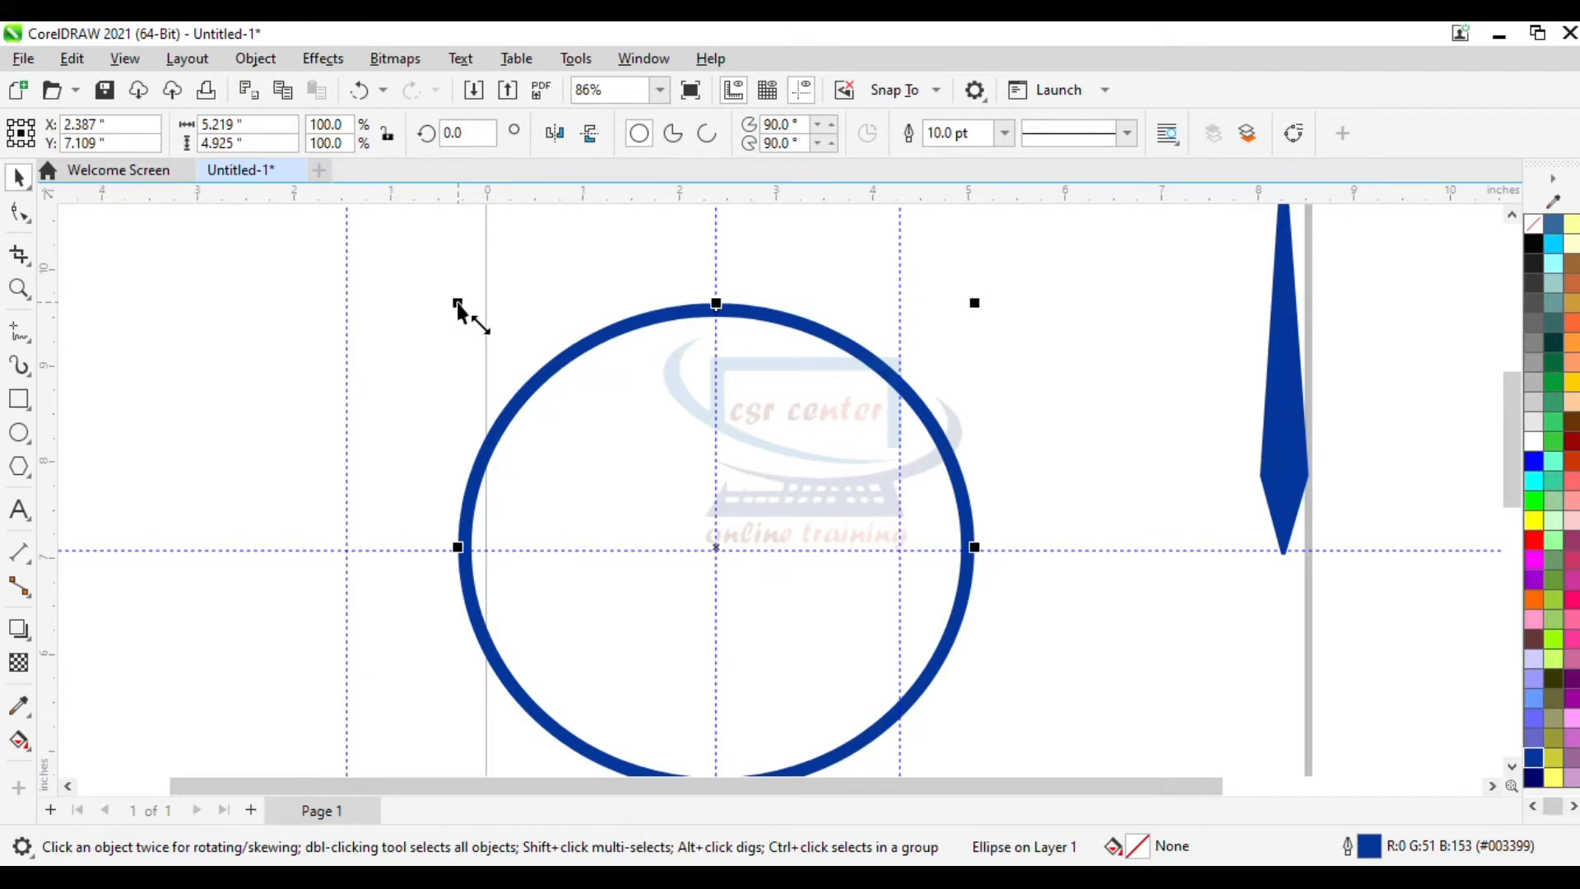
drag(458, 306, 639, 492)
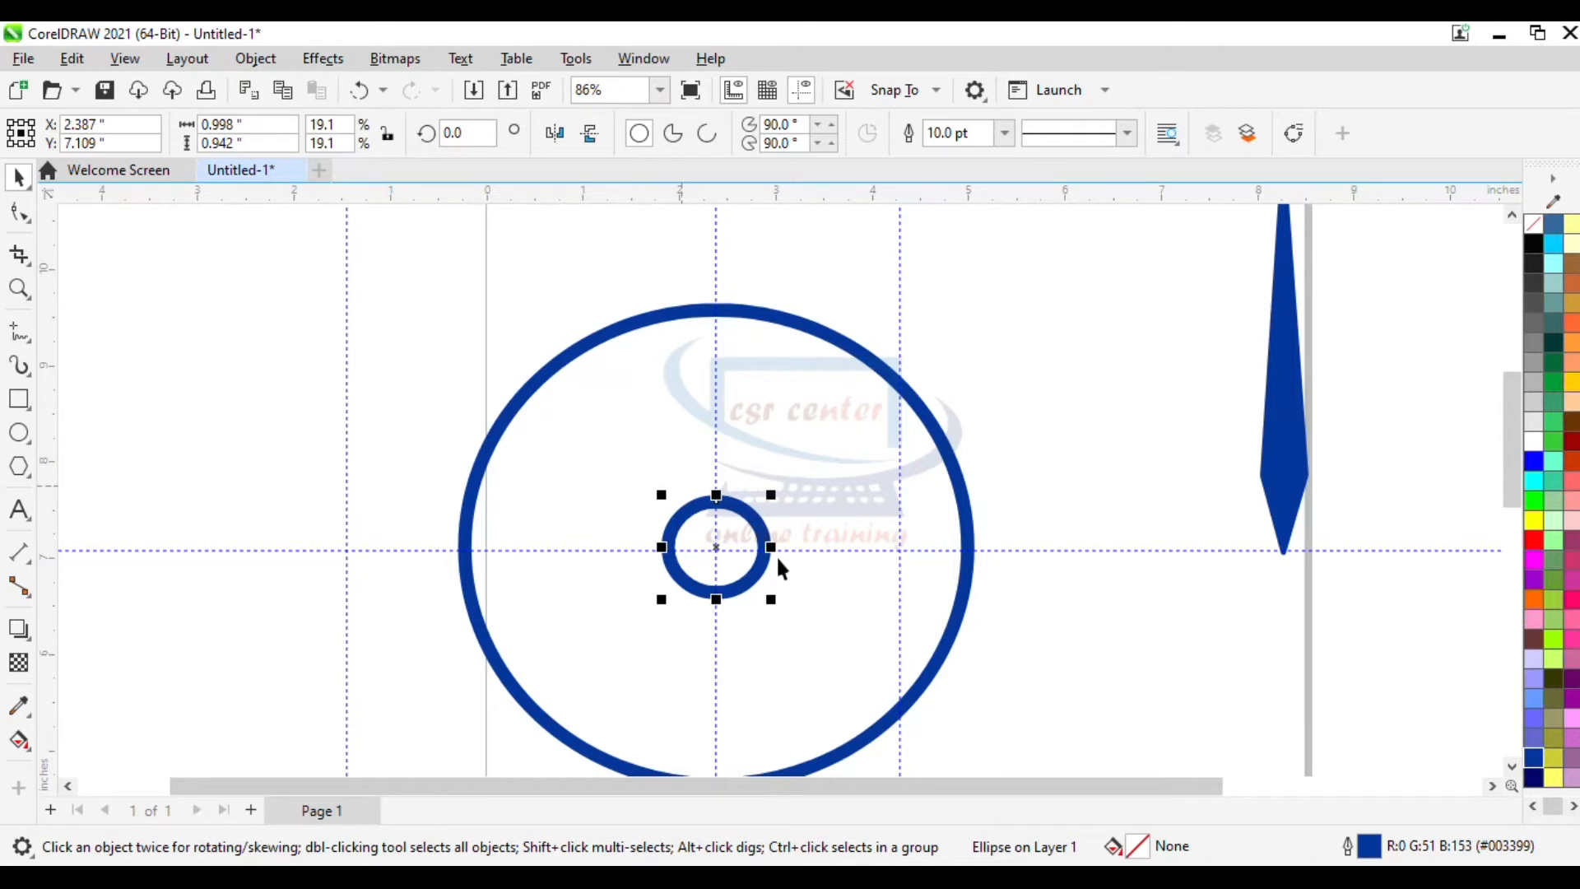
click(1533, 757)
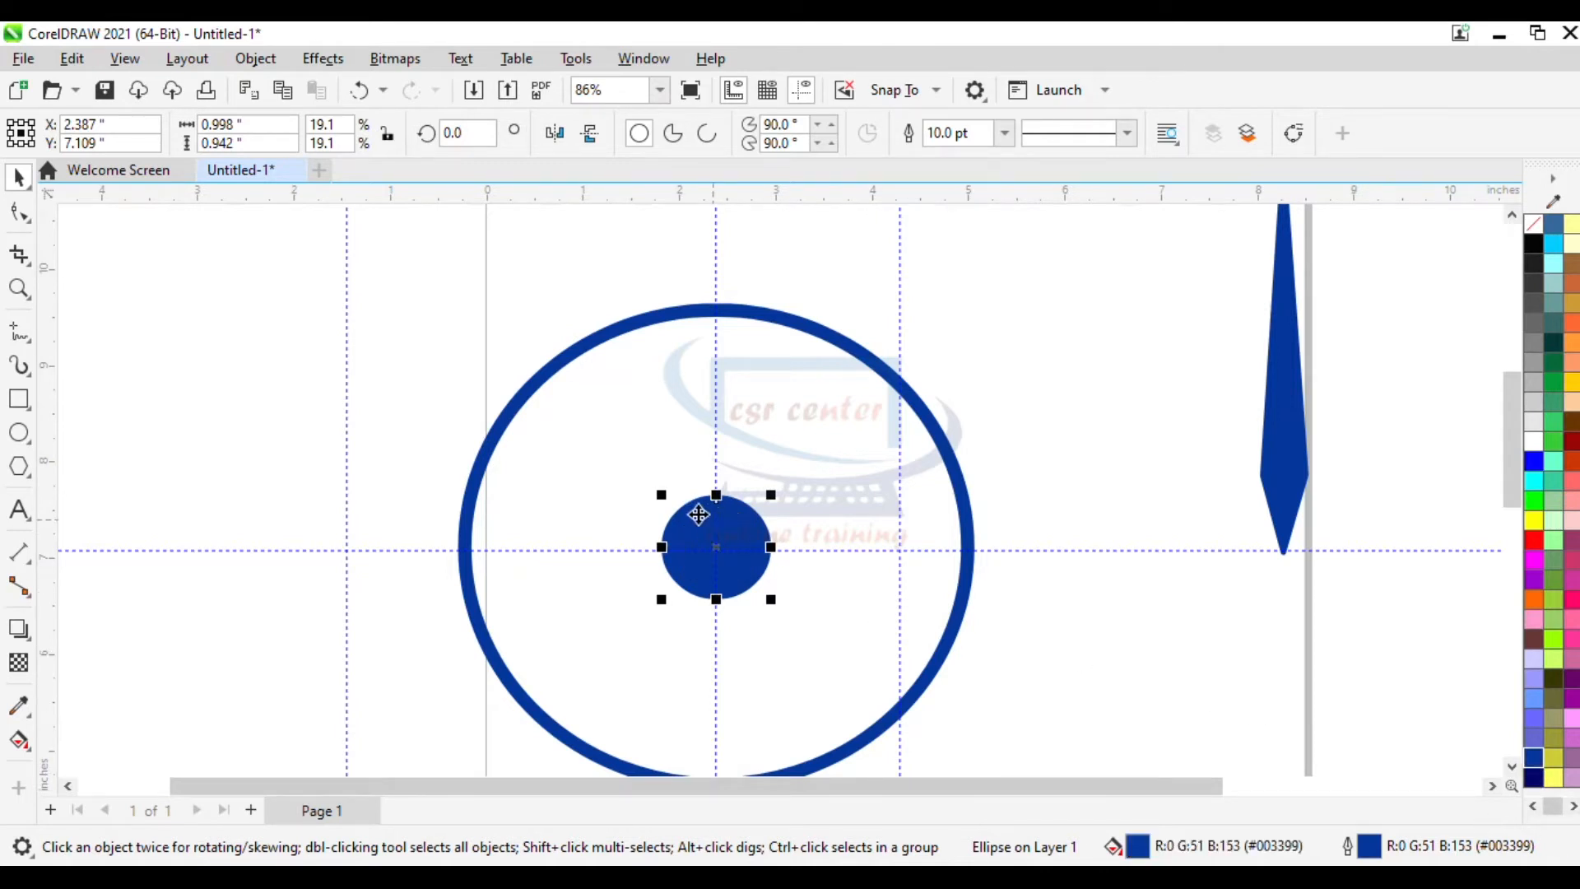
- Nudge the small dark blue hub circle so it sits centred on the guideline intersection
drag(661, 495, 669, 500)
scroll(805, 456, up, 2)
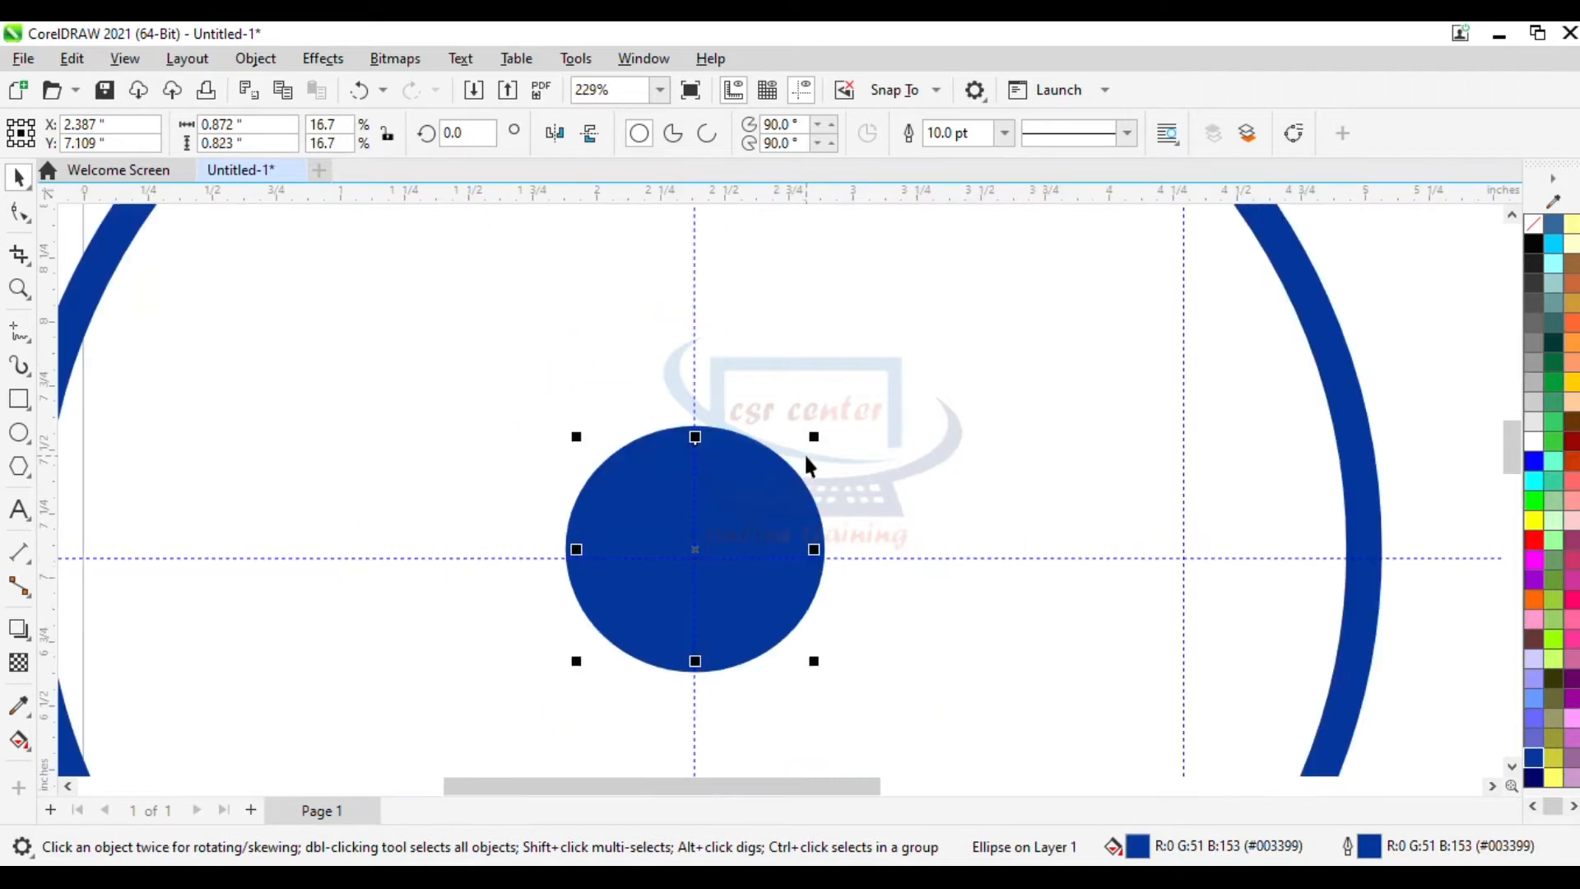
scroll(806, 465, down, 2)
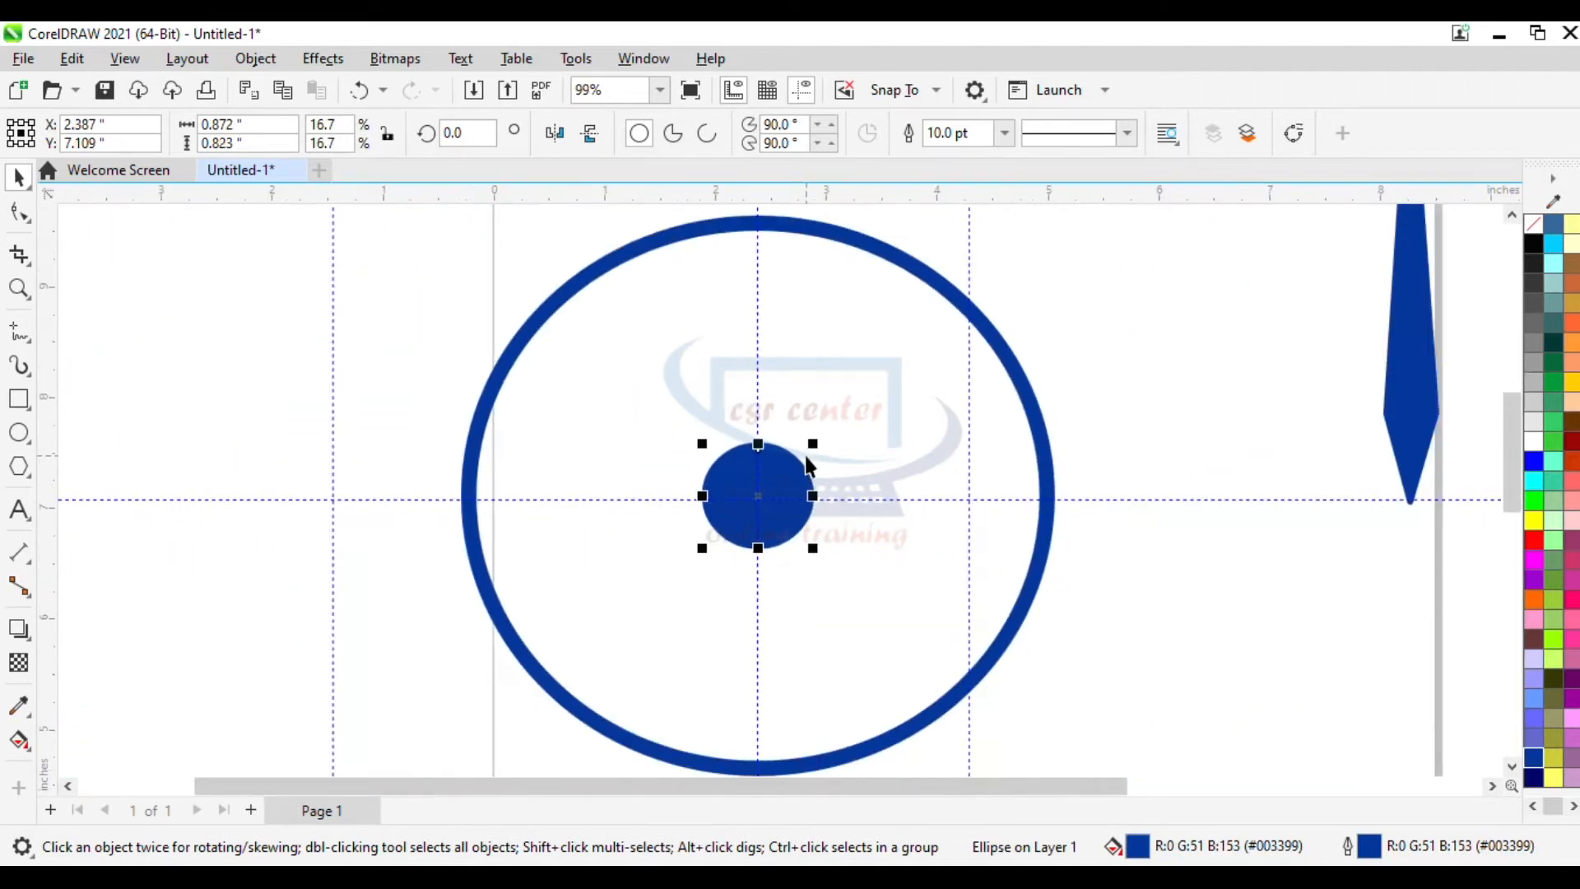
click(1174, 428)
- Move the spear shape into the ring, aligning it on the vertical guideline above the hub
scroll(1512, 466, up, 2)
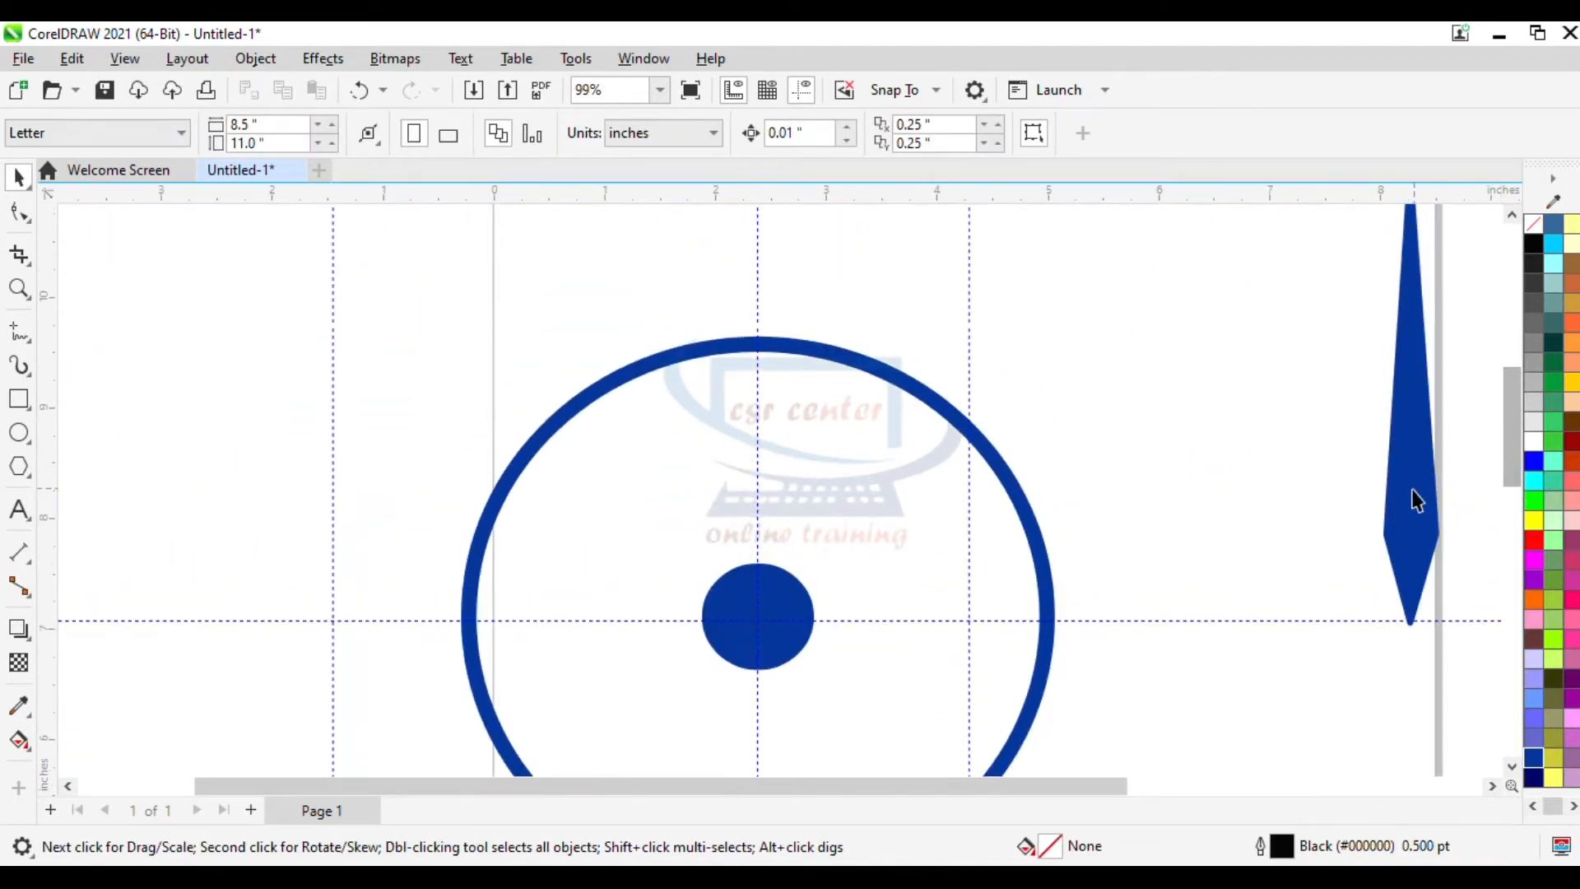
click(1414, 505)
drag(1421, 500, 771, 438)
scroll(833, 313, down, 1)
drag(805, 225, 841, 249)
drag(805, 358, 807, 396)
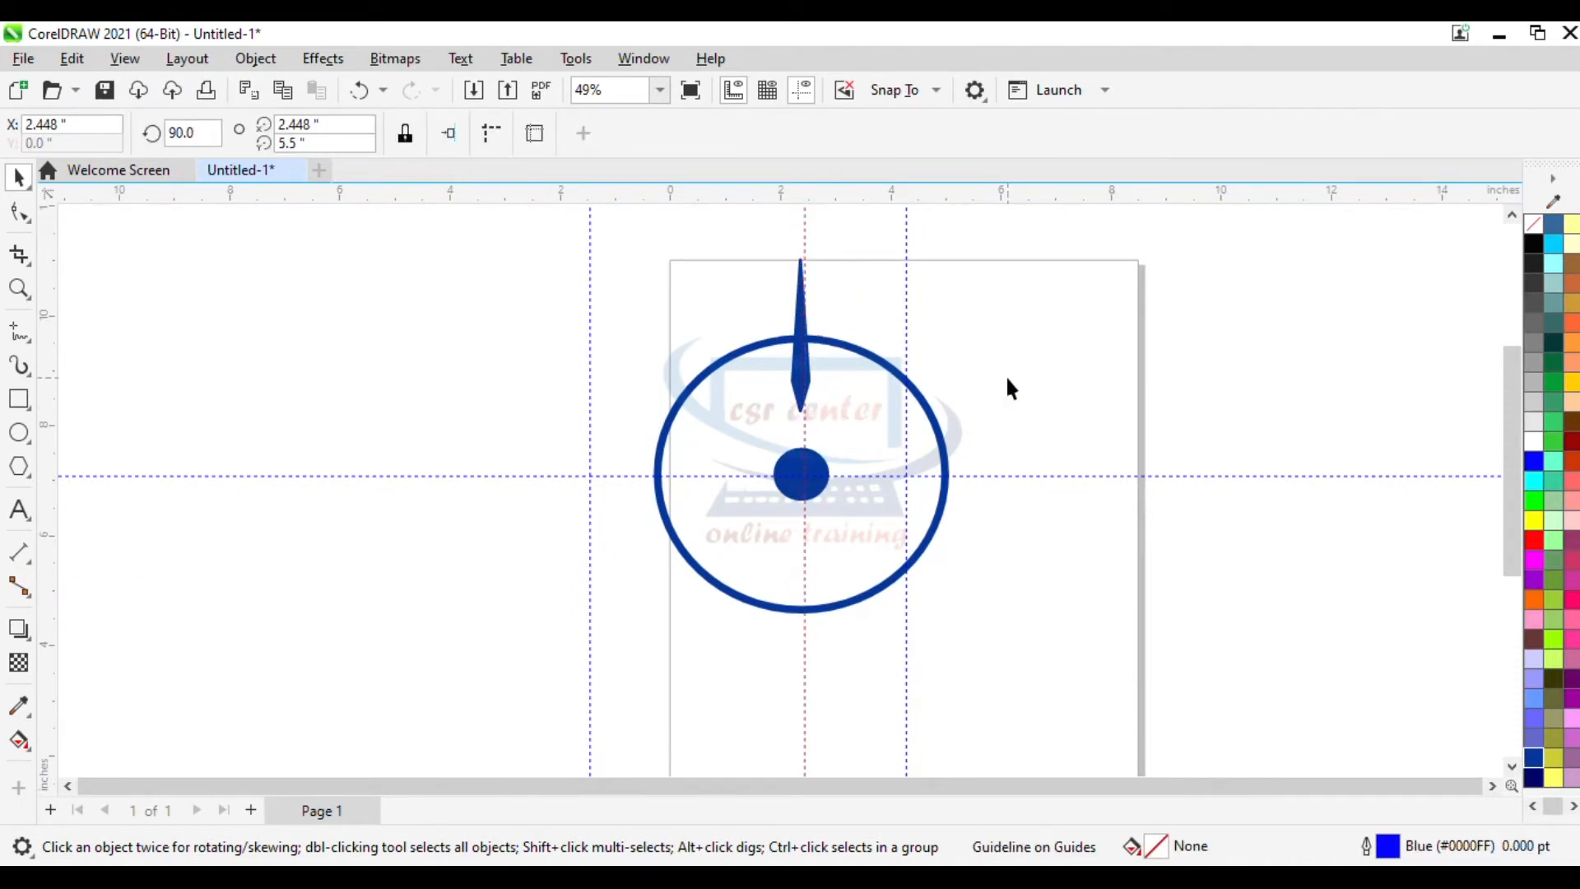
- Slide the spear down so its pointed tip touches the top of the hub circle
scroll(833, 400, up, 3)
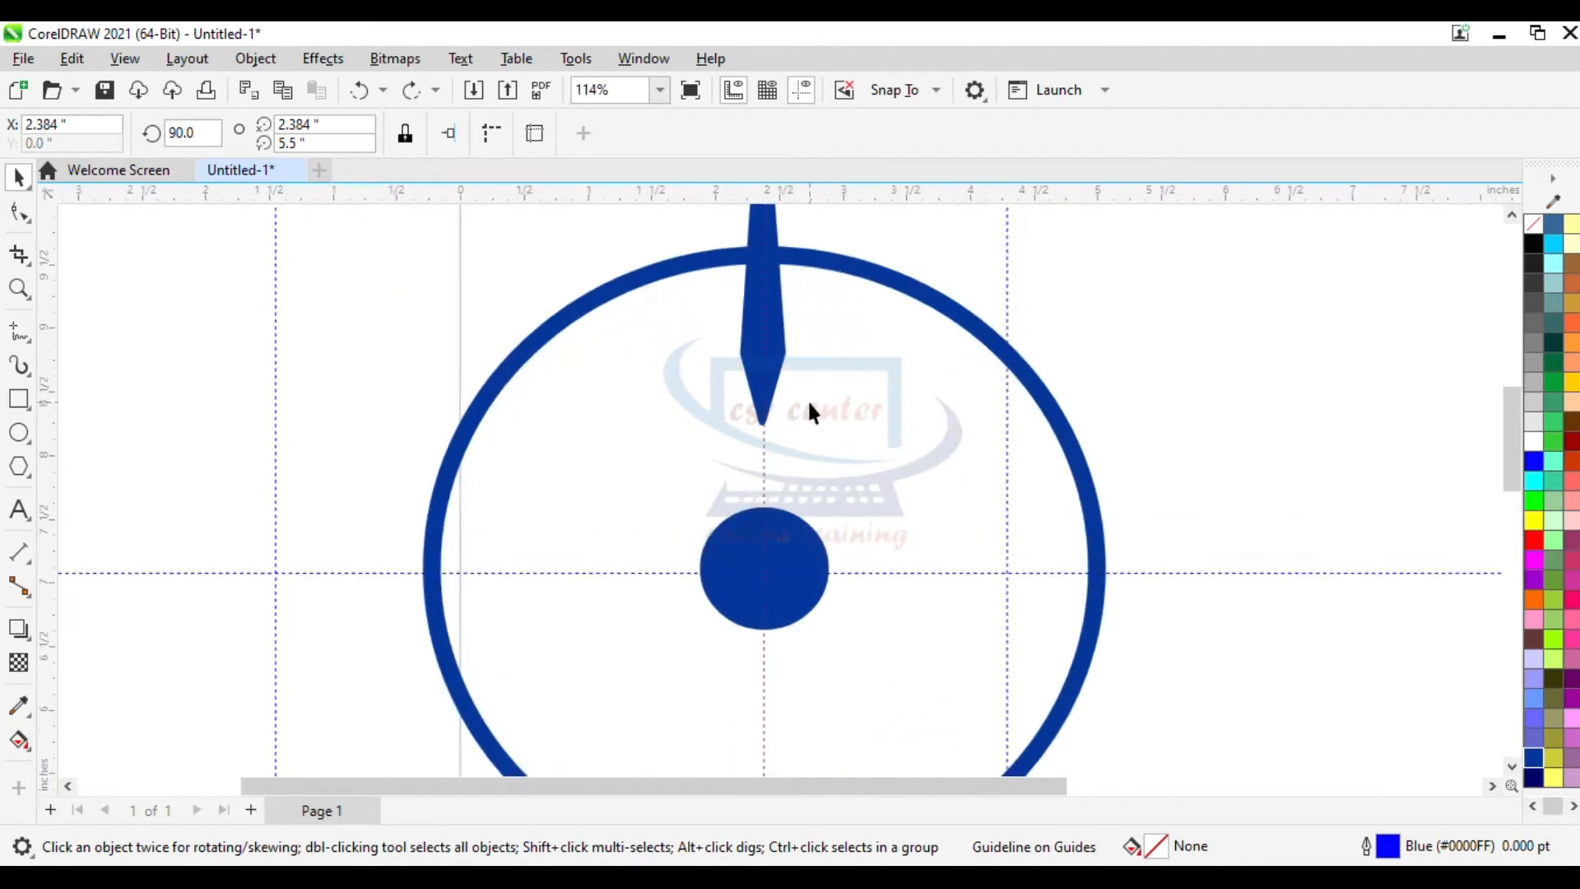
click(778, 344)
click(777, 343)
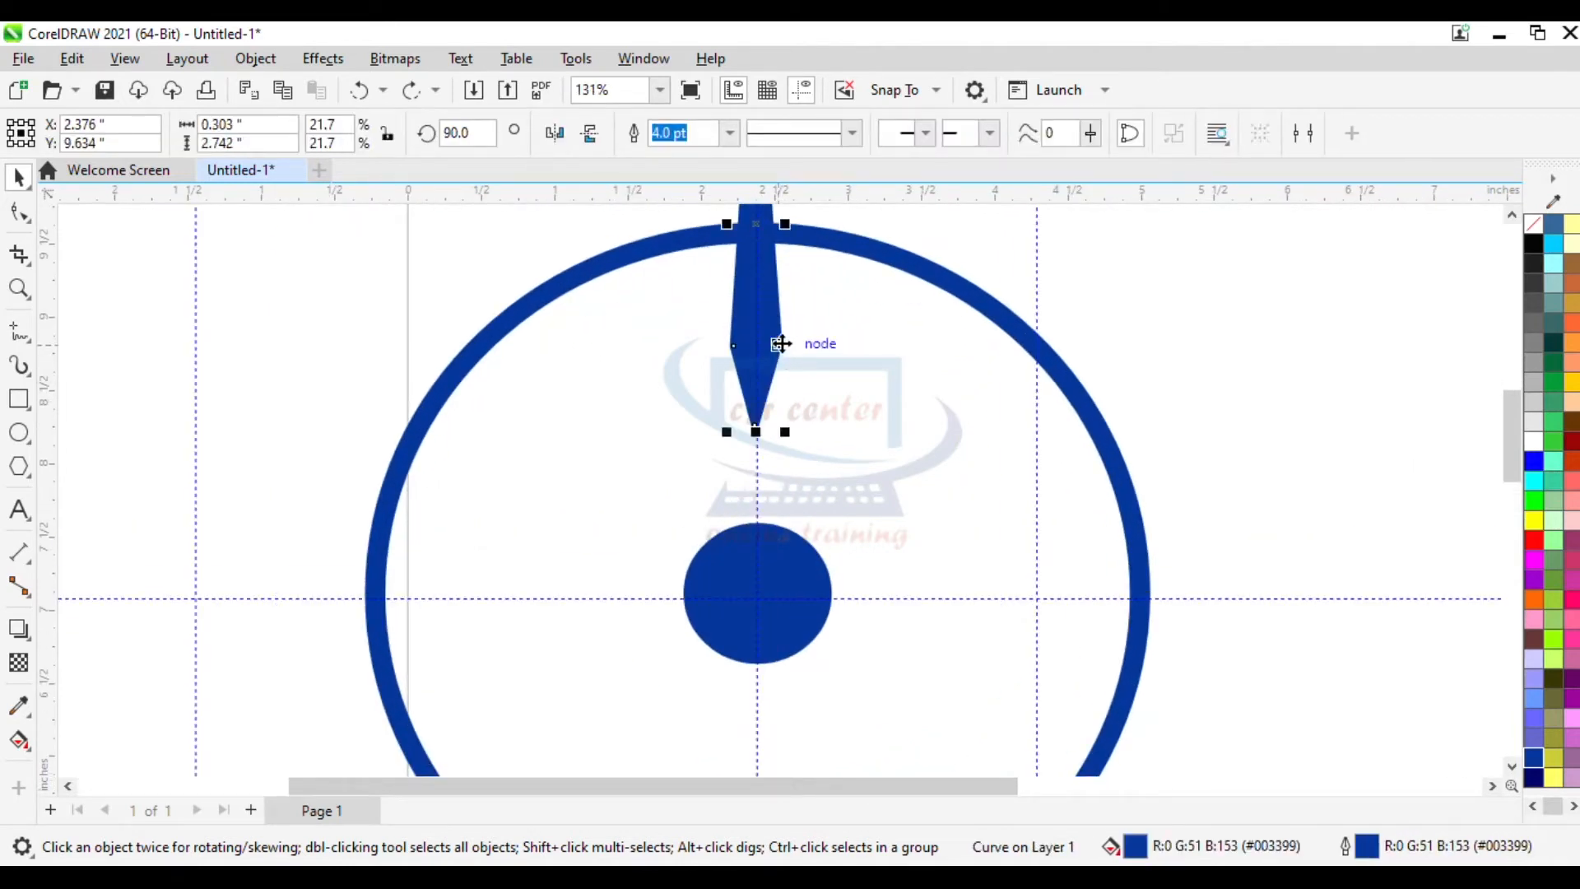
drag(755, 227, 758, 325)
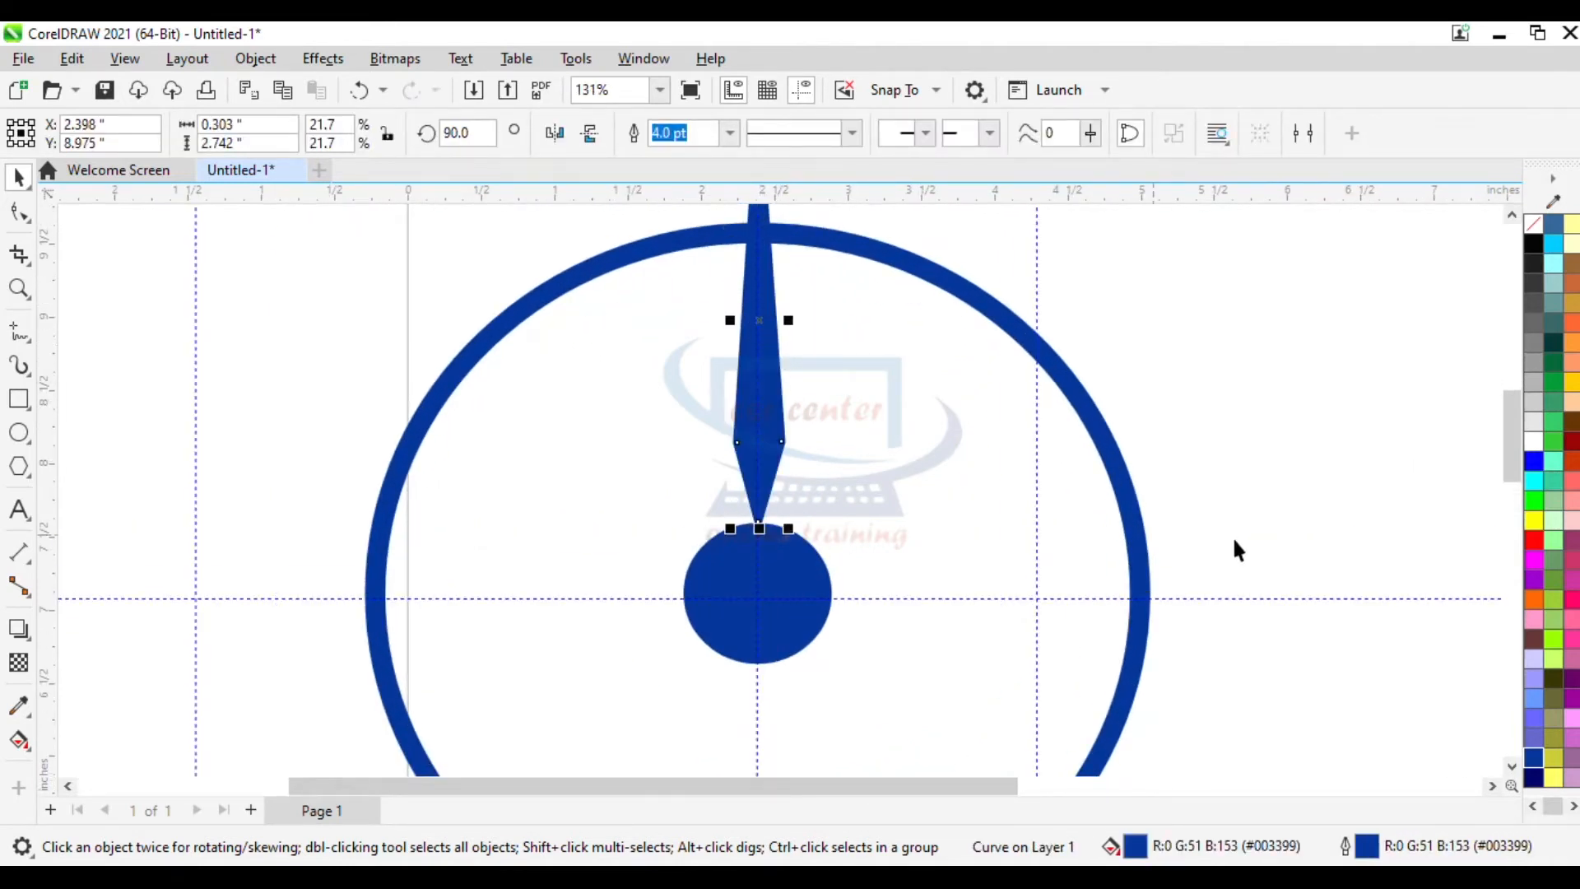
- Move the spear's rotation centre onto the centre of the hub circle
click(1233, 542)
scroll(975, 598, down, 2)
click(858, 514)
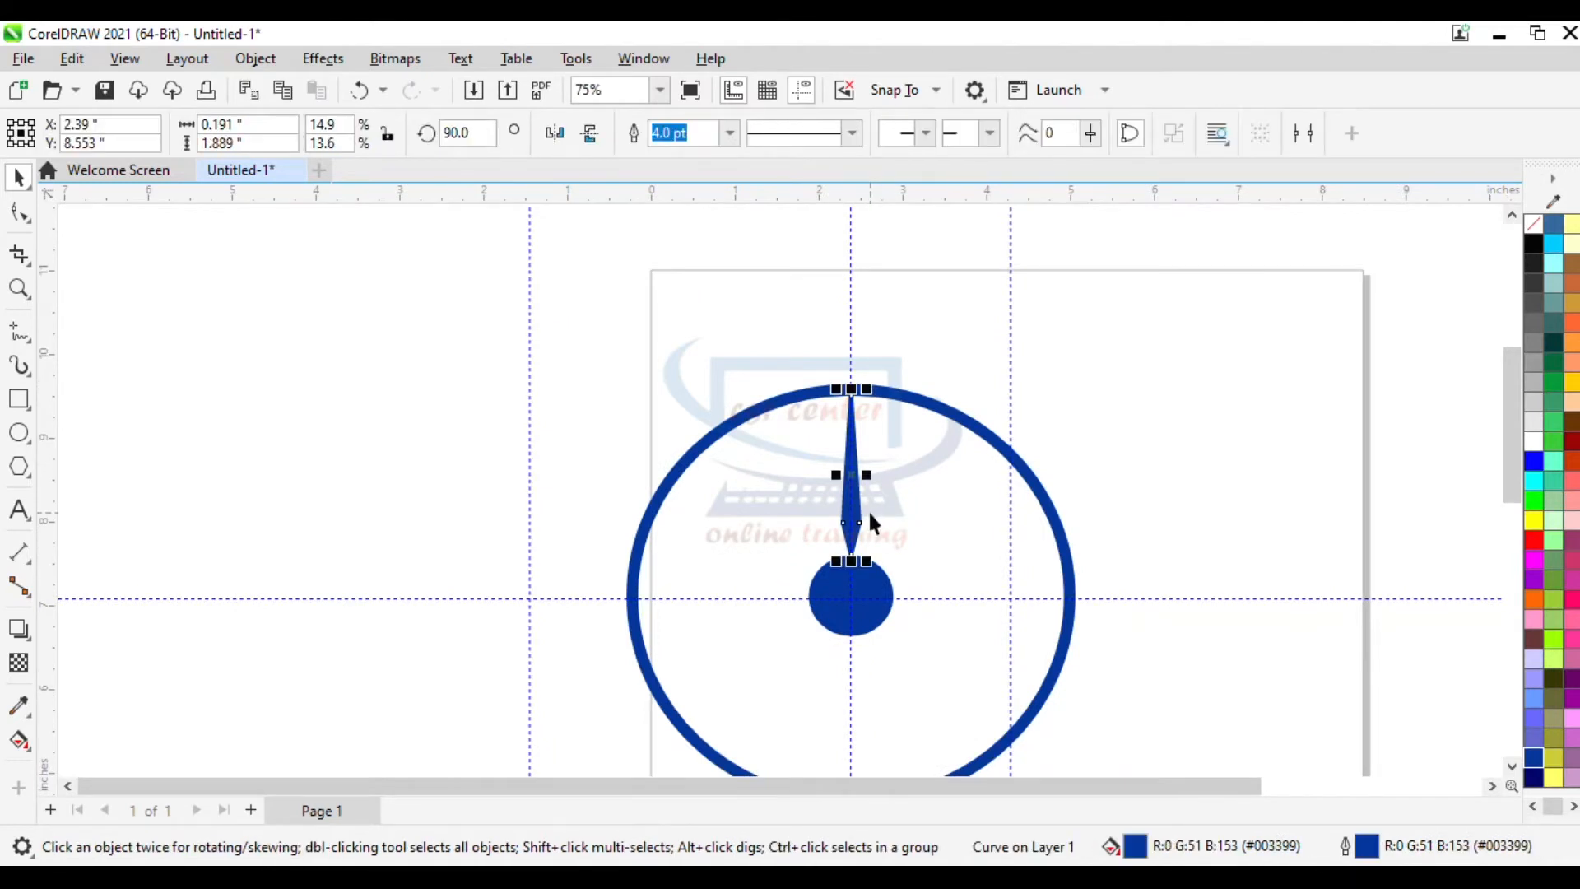
scroll(864, 510, up, 4)
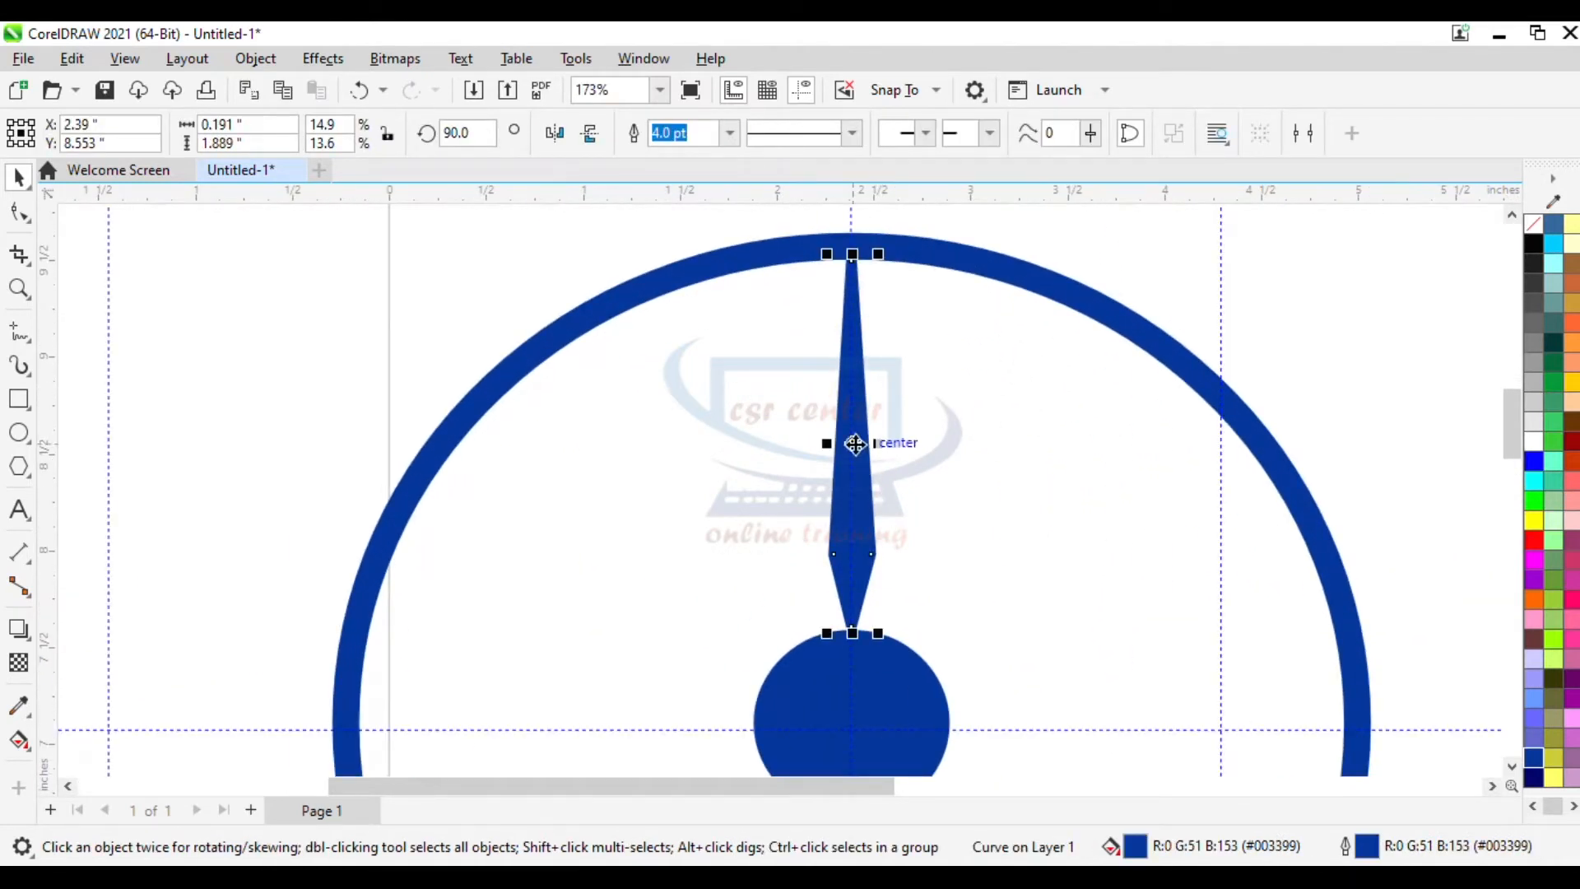
click(855, 443)
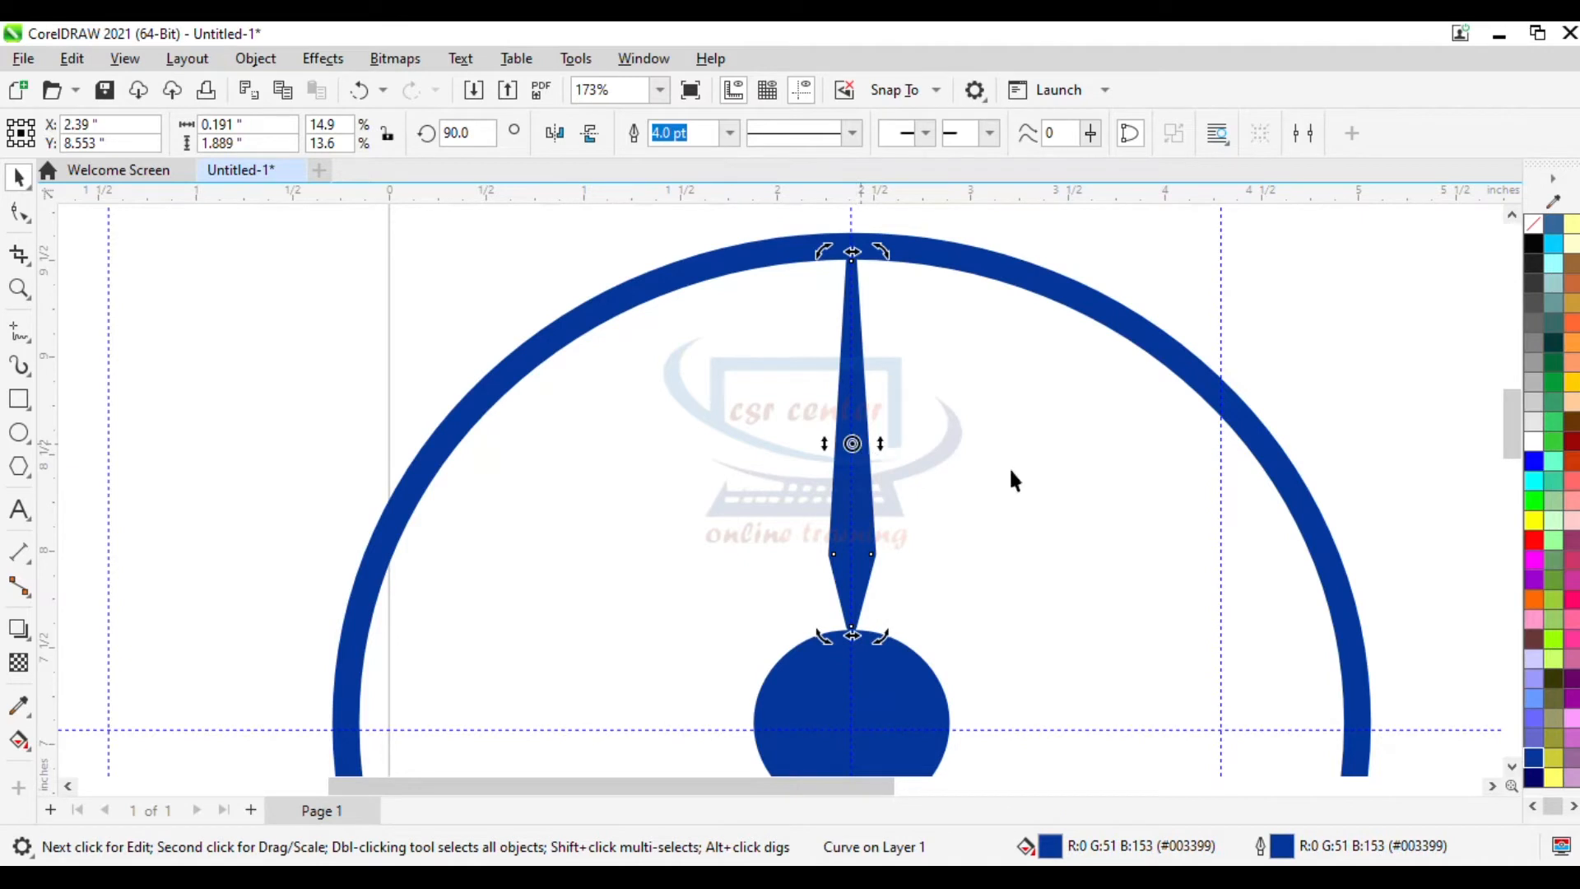
drag(852, 442, 853, 721)
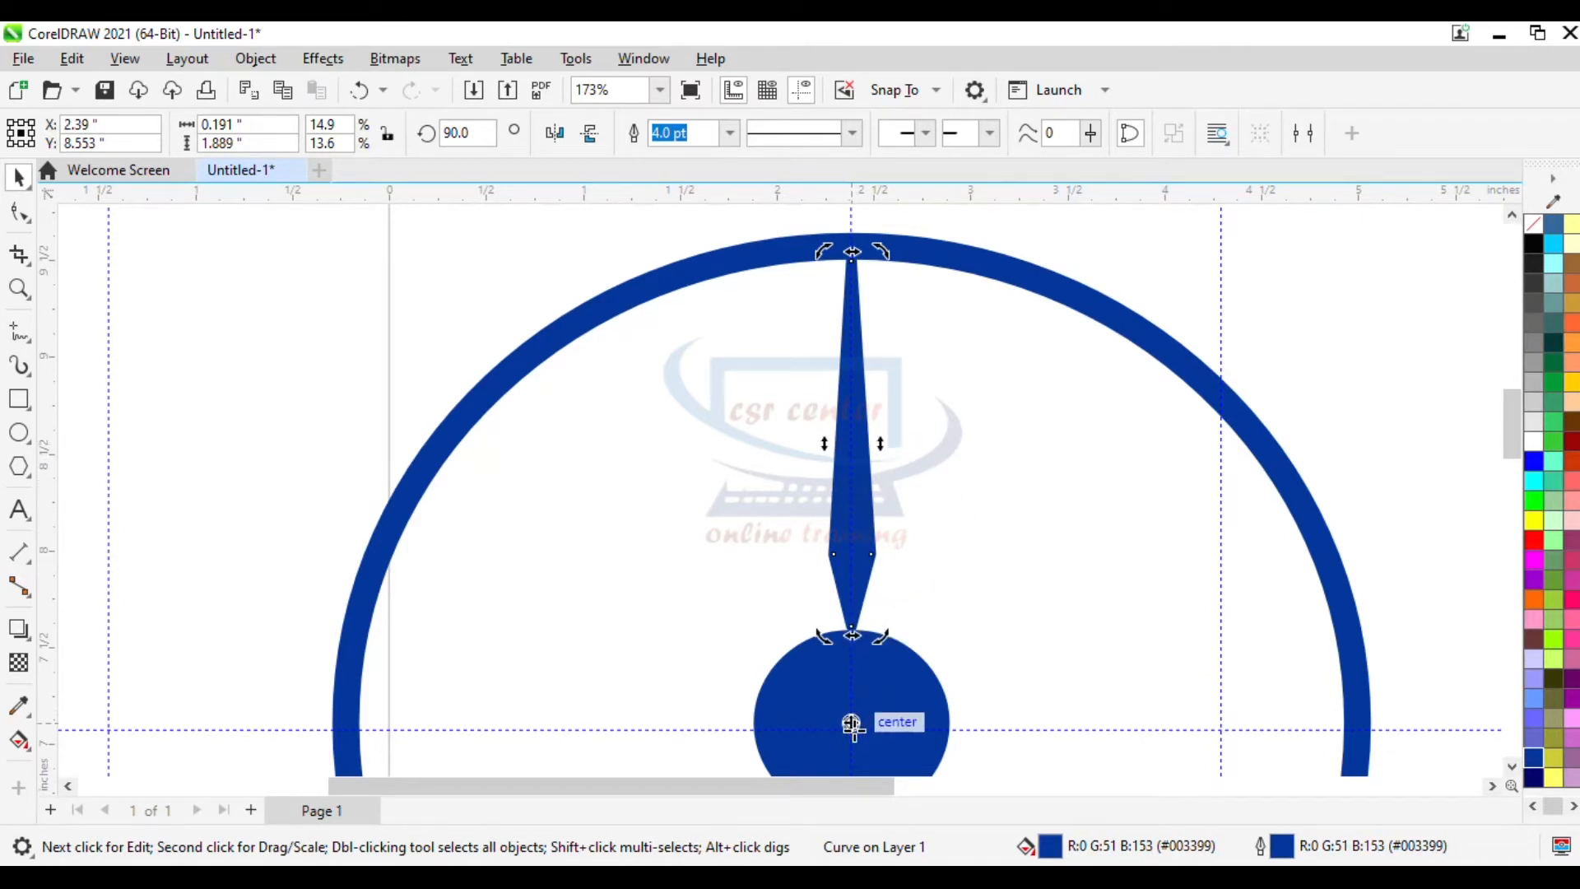
- Rotate a copy of the spear about 15 degrees around the hub centre
drag(885, 256, 1004, 299)
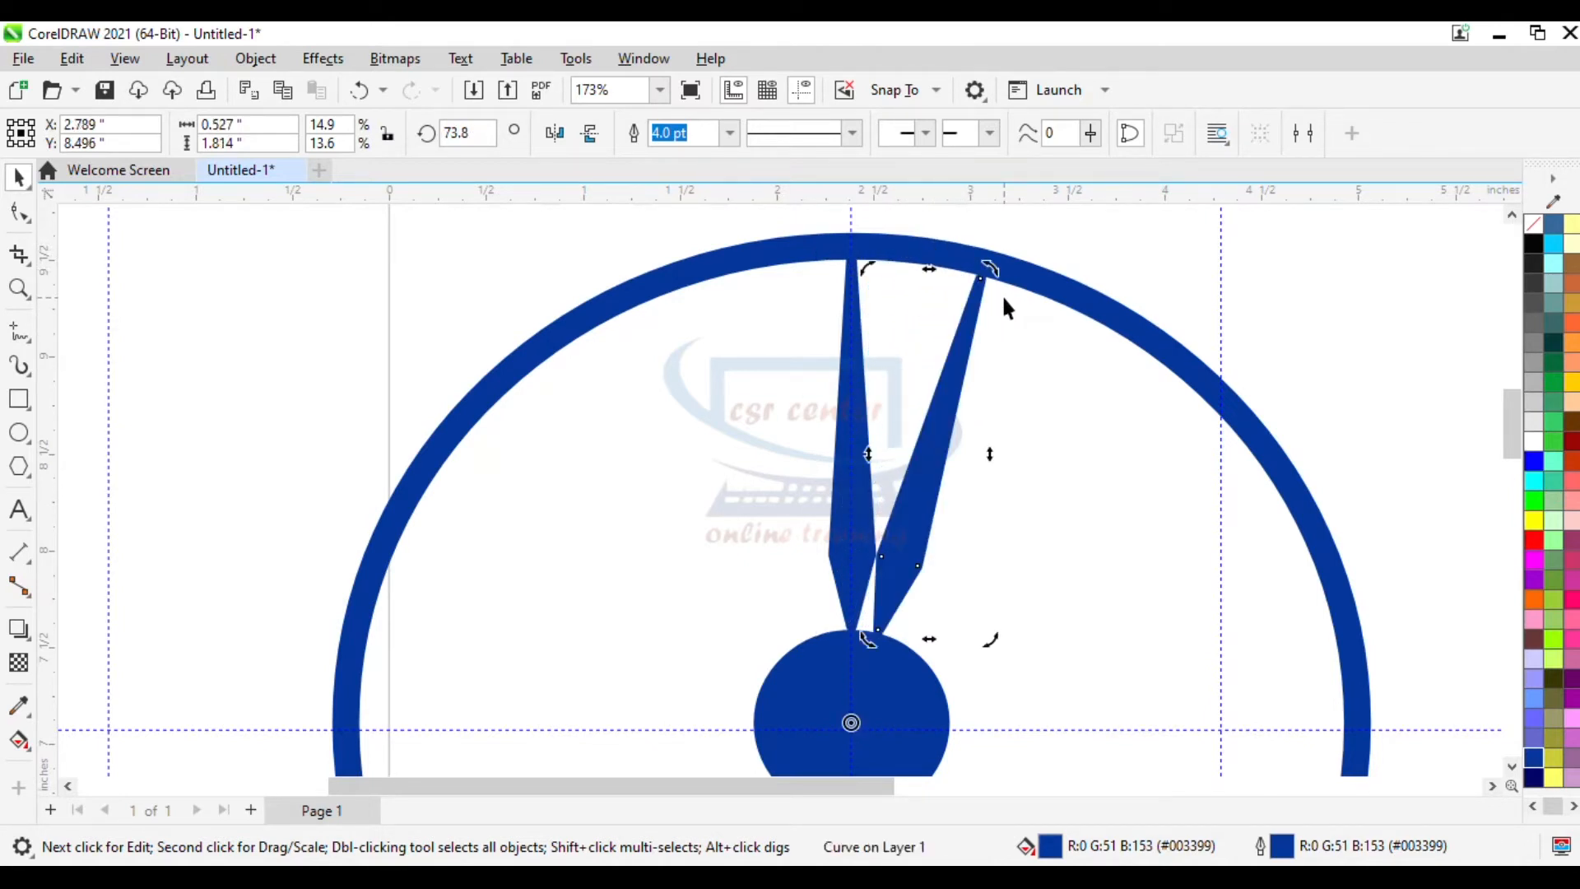
scroll(1002, 301, down, 2)
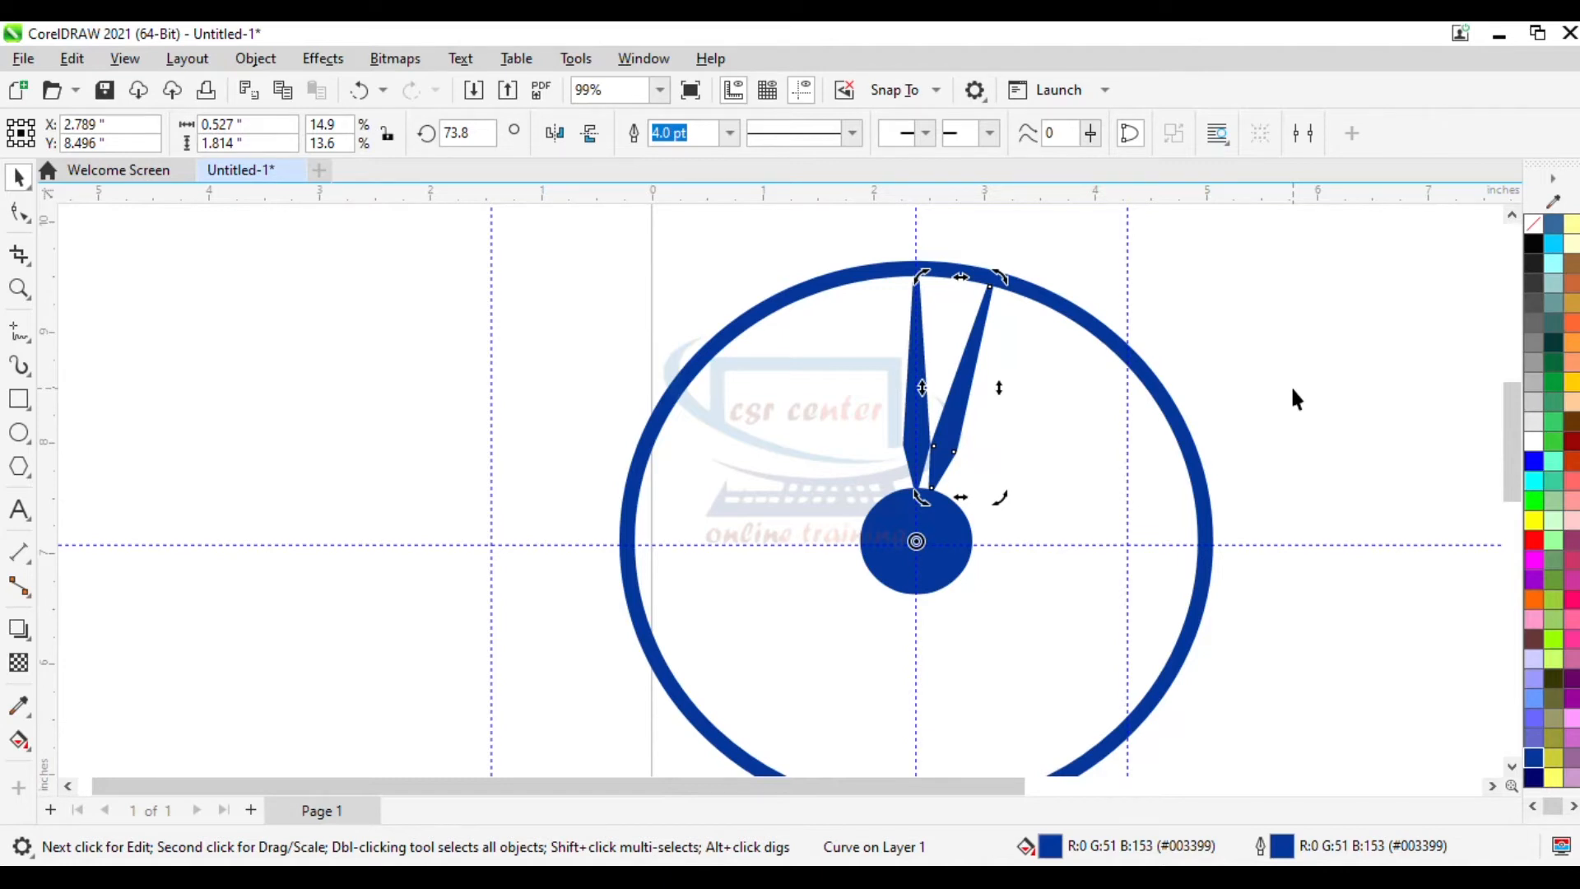
- Repeat the rotated copy until spokes fill the entire ring around the hub
key(ctrl+r)
key(ctrl+r)
key(ctrl+r)
key(ctrl+r)
key(ctrl+r)
key(ctrl+r)
key(ctrl+r)
key(ctrl+r)
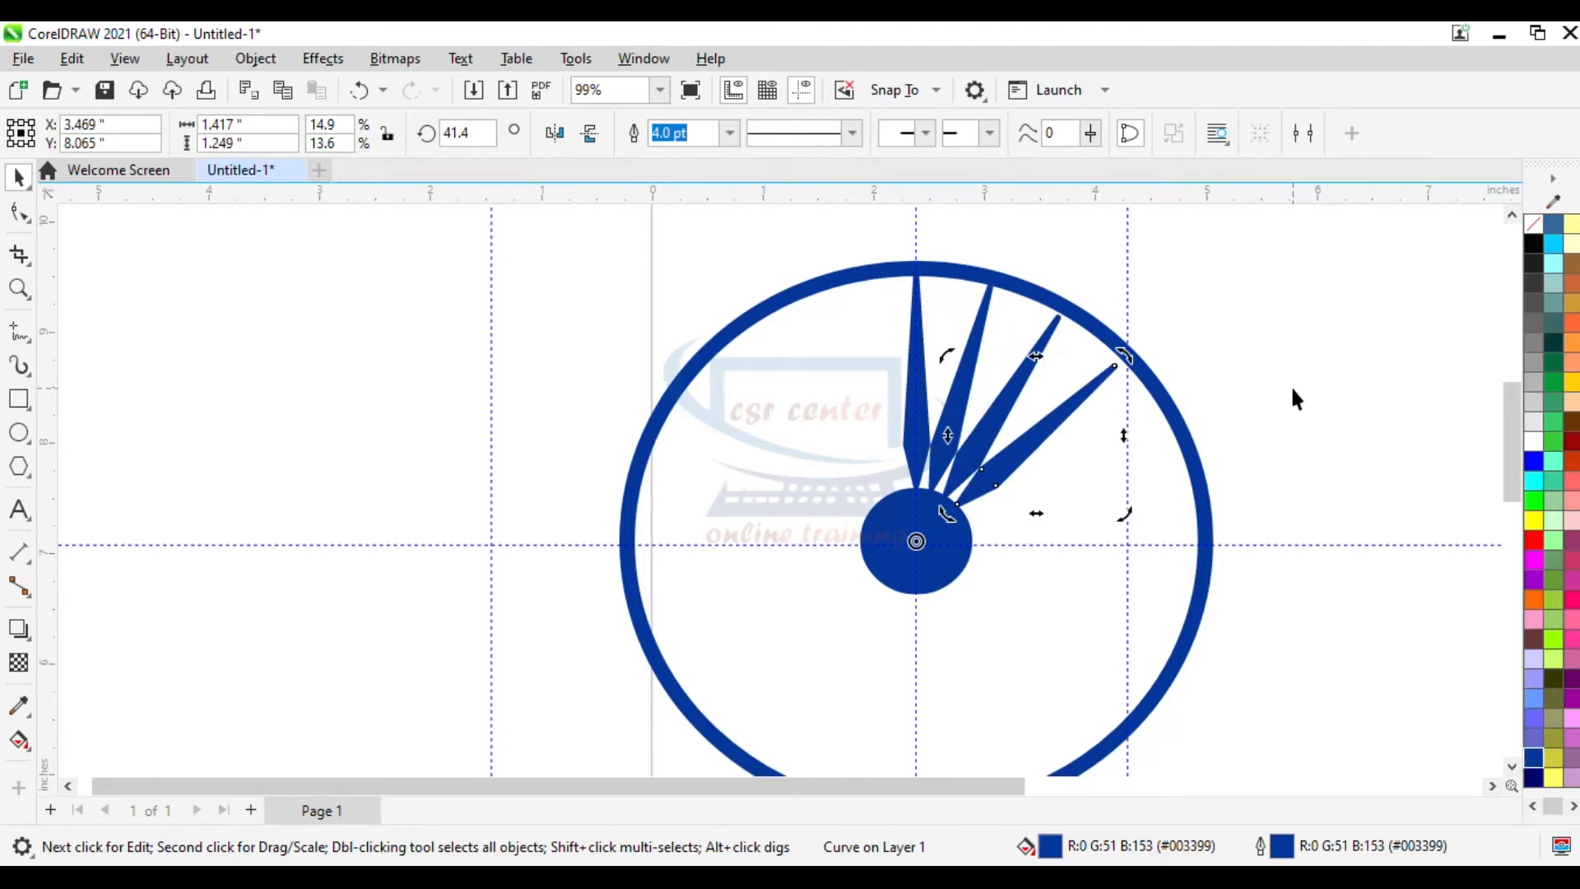
key(ctrl+r)
key(ctrl+r)
key(ctrl+r)
key(ctrl+r)
key(ctrl+r)
key(ctrl+r)
key(ctrl+r)
key(ctrl+r)
key(ctrl+r)
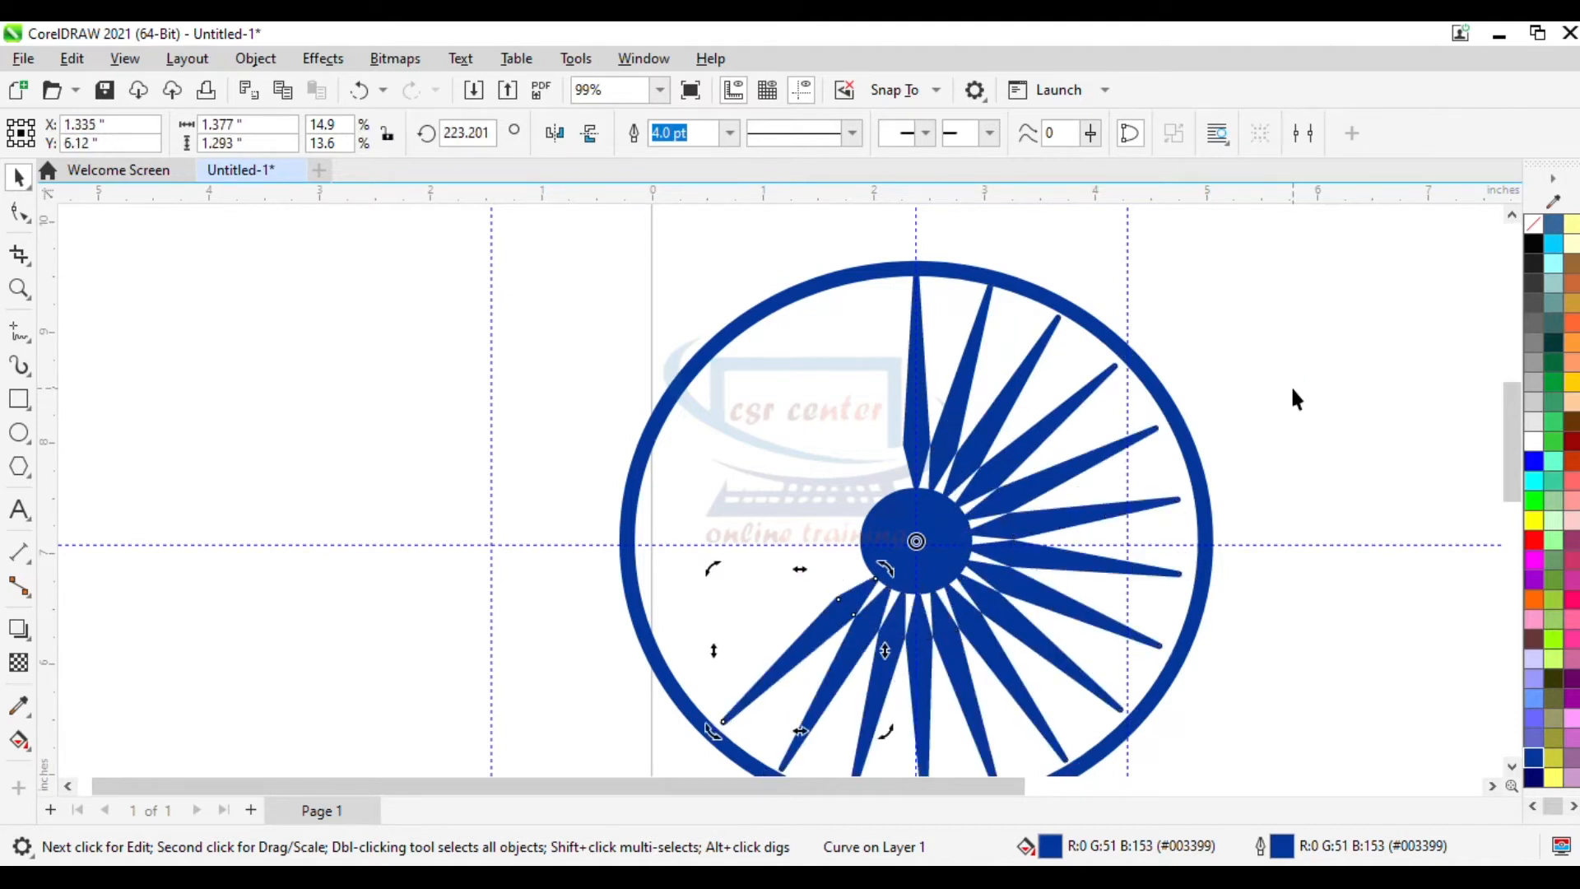
key(ctrl+r)
key(ctrl+r)
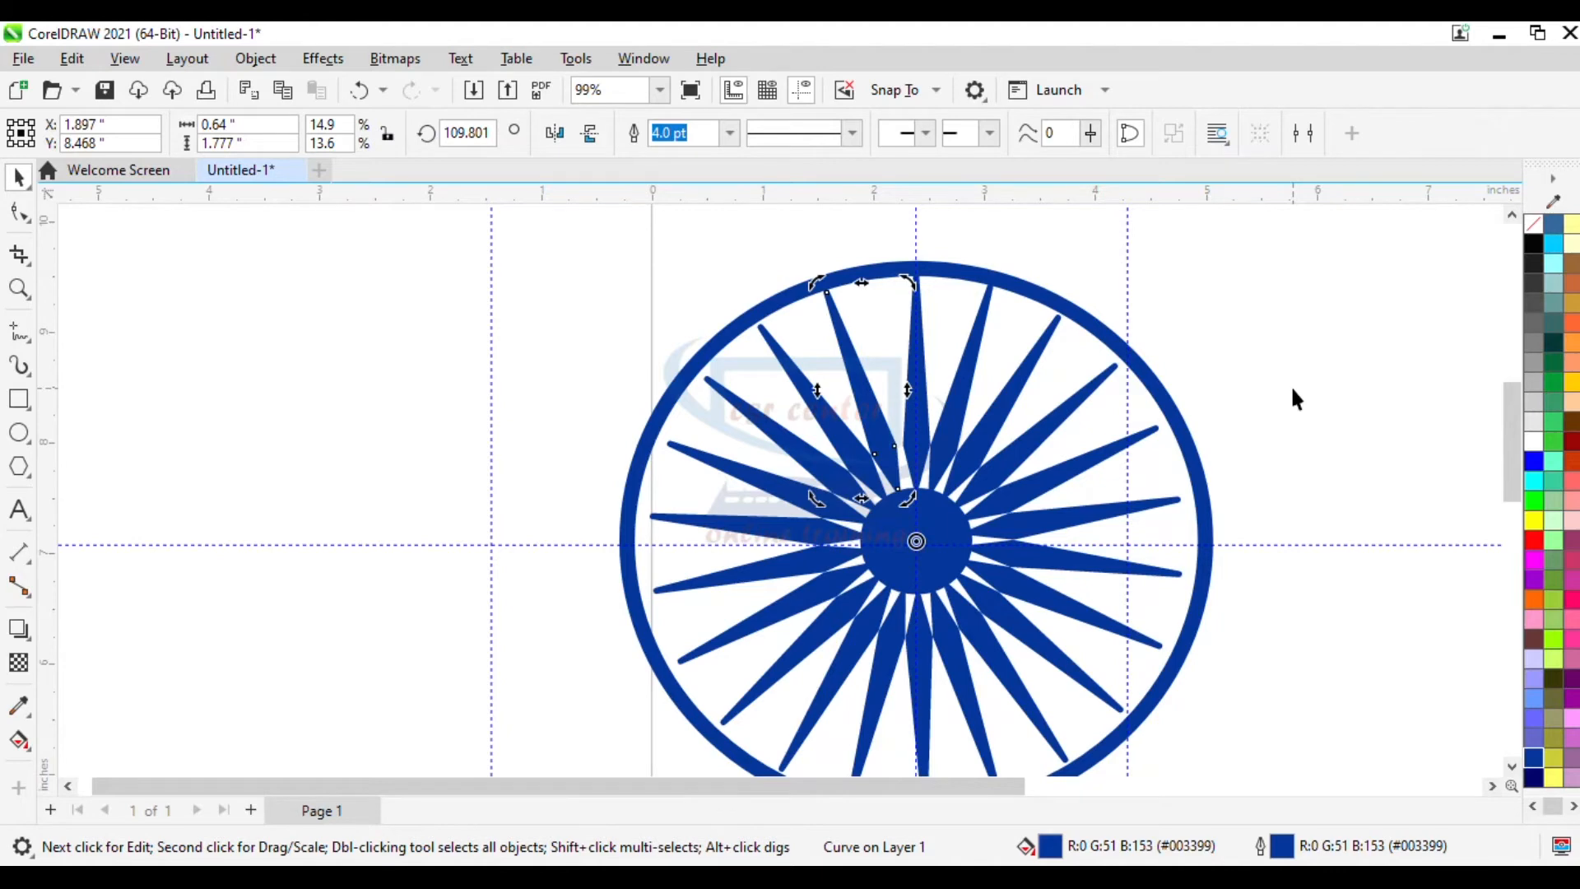
- Draw a small rectangle about 0.45 x 0.19 inches just above the ring's top edge
scroll(1292, 393, down, 3)
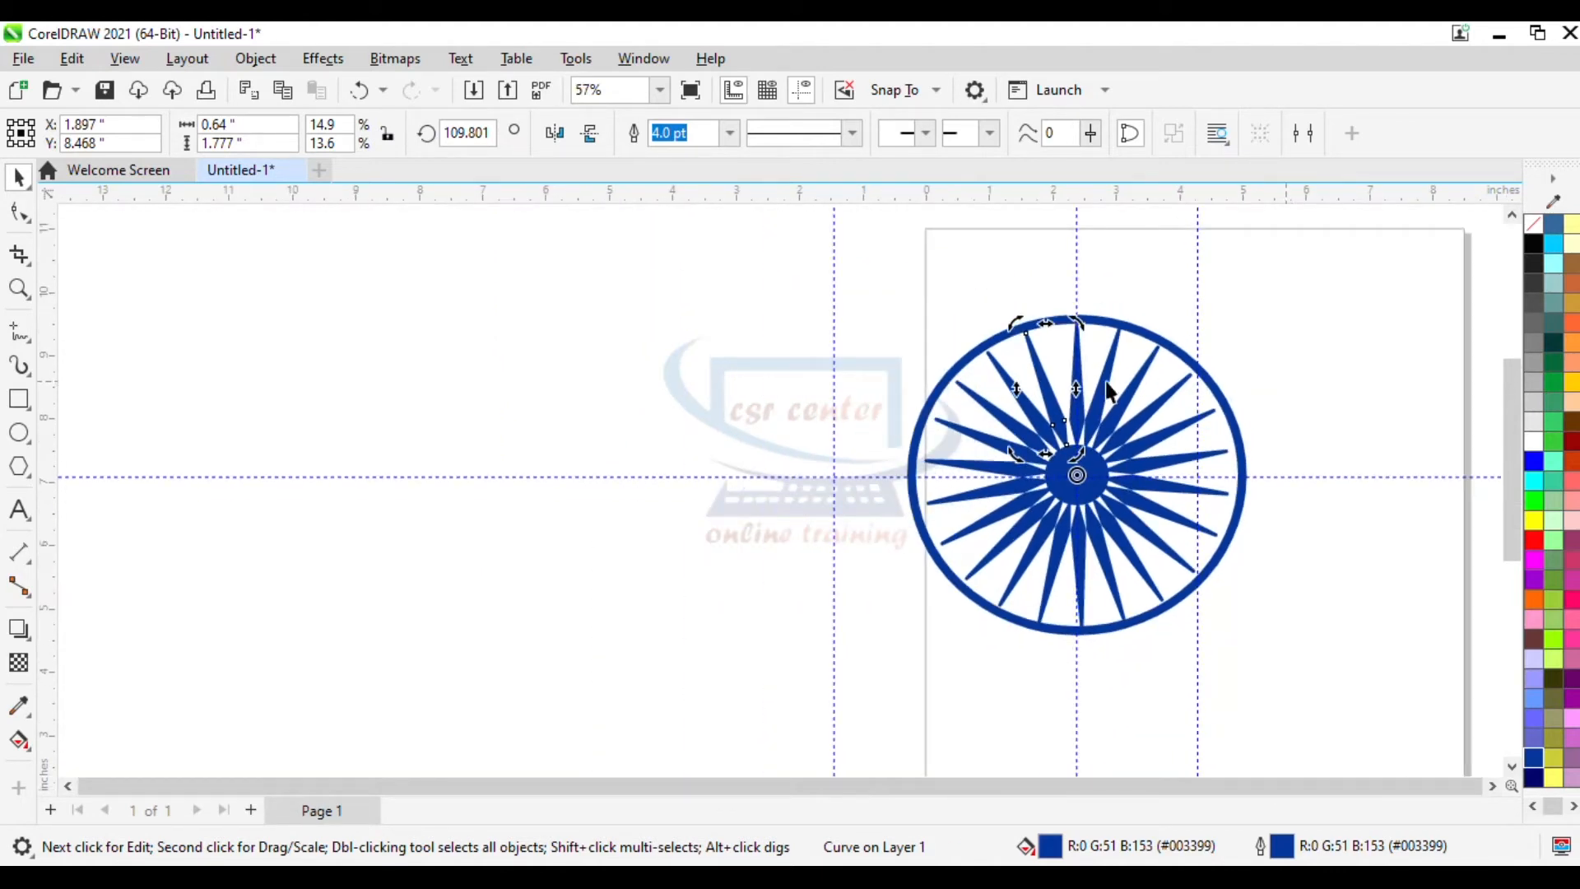
scroll(1100, 412, up, 1)
scroll(1256, 545, up, 1)
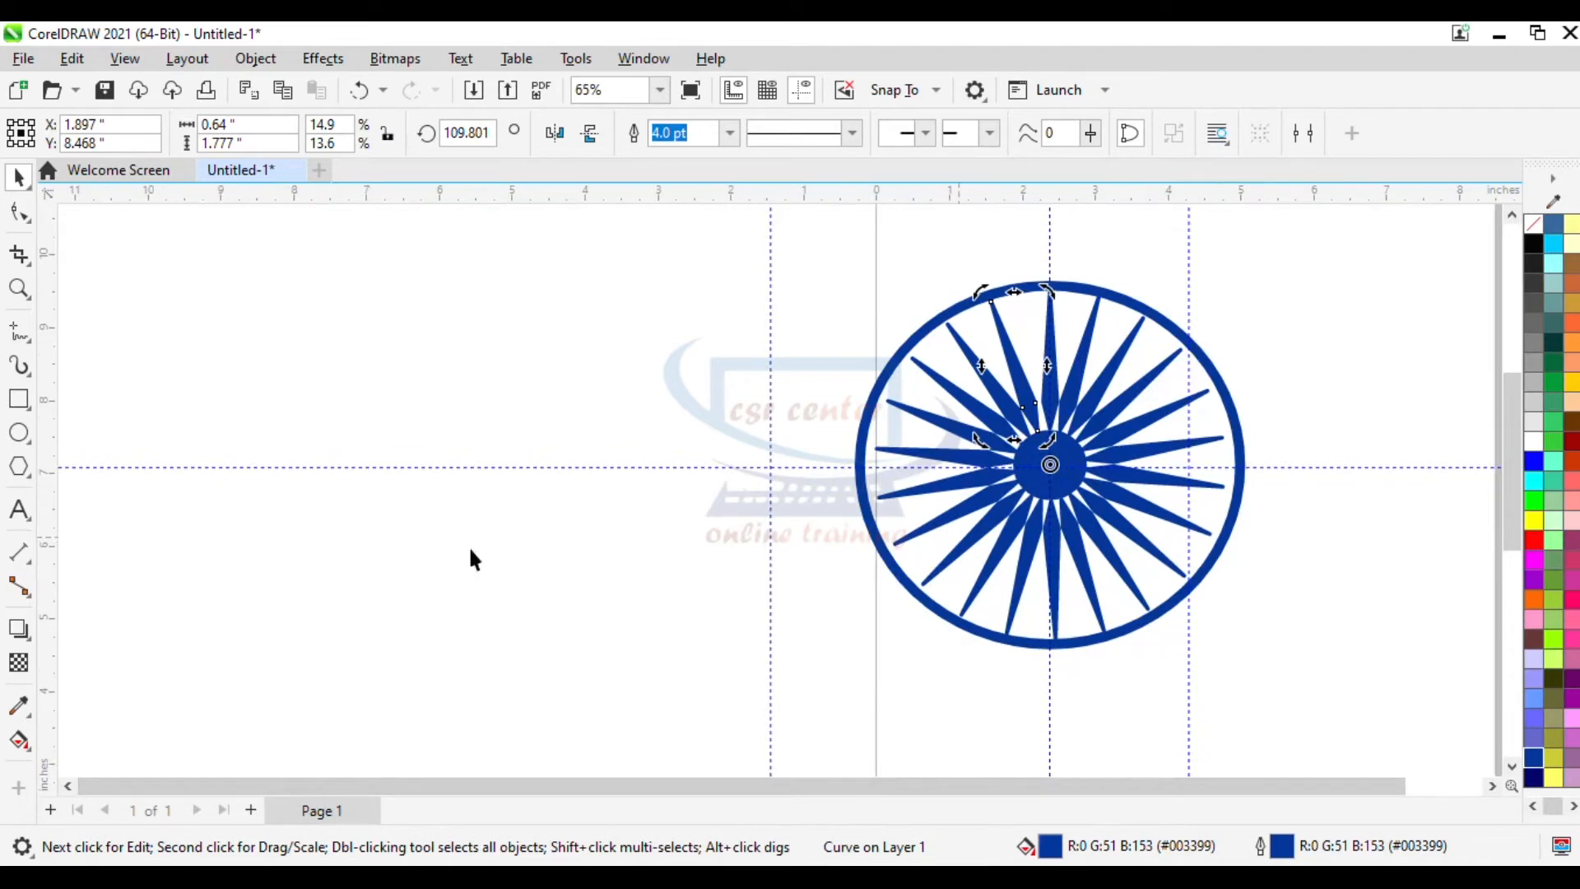
click(19, 399)
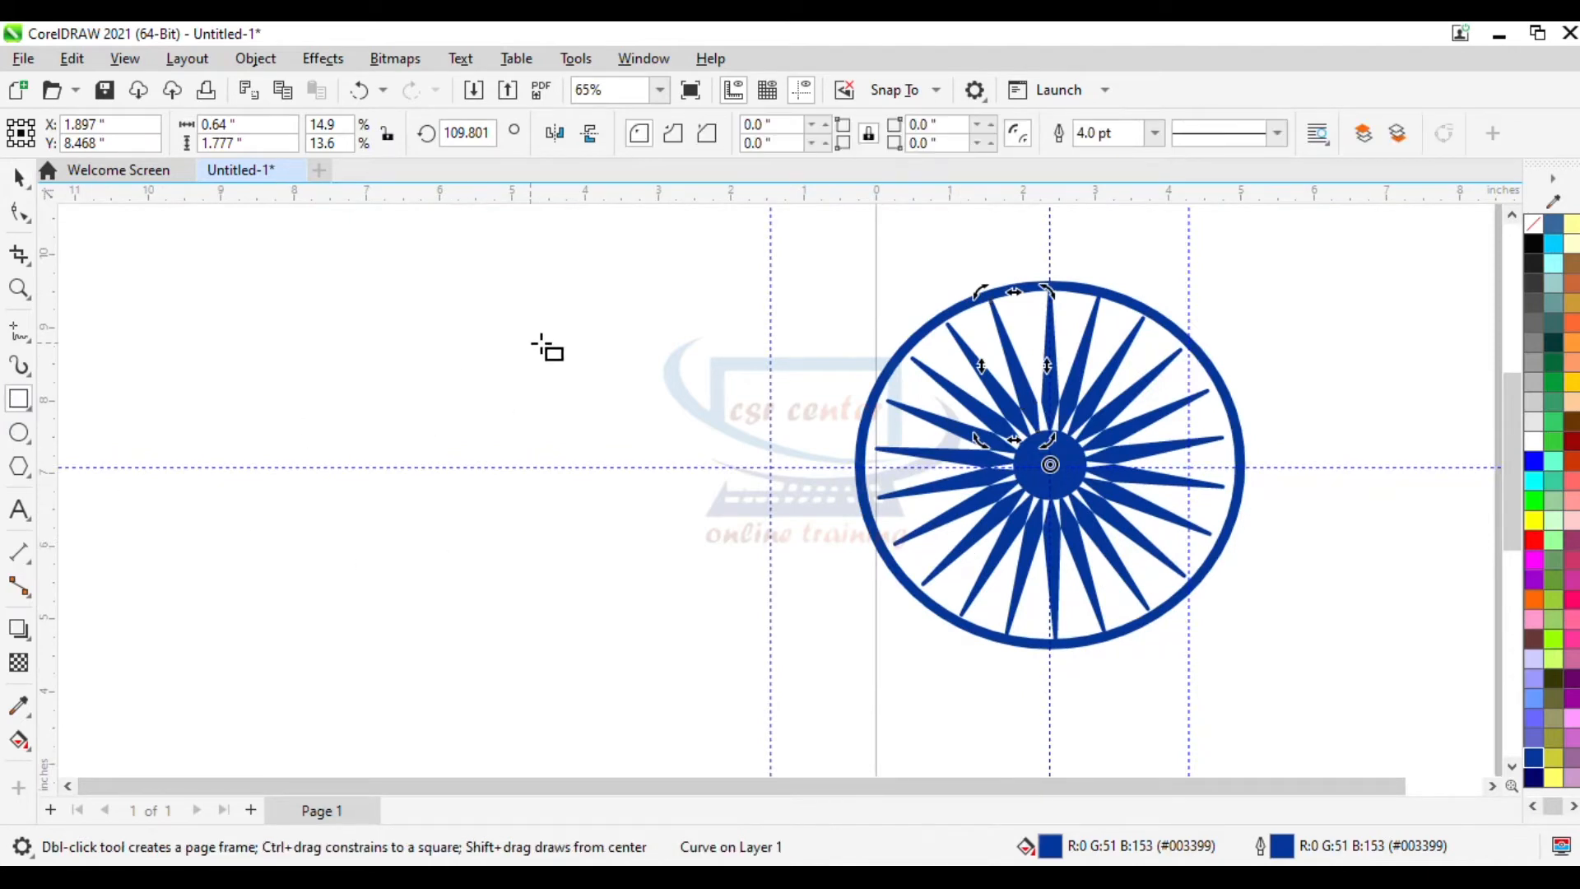
scroll(1193, 391, up, 4)
scroll(1111, 387, up, 2)
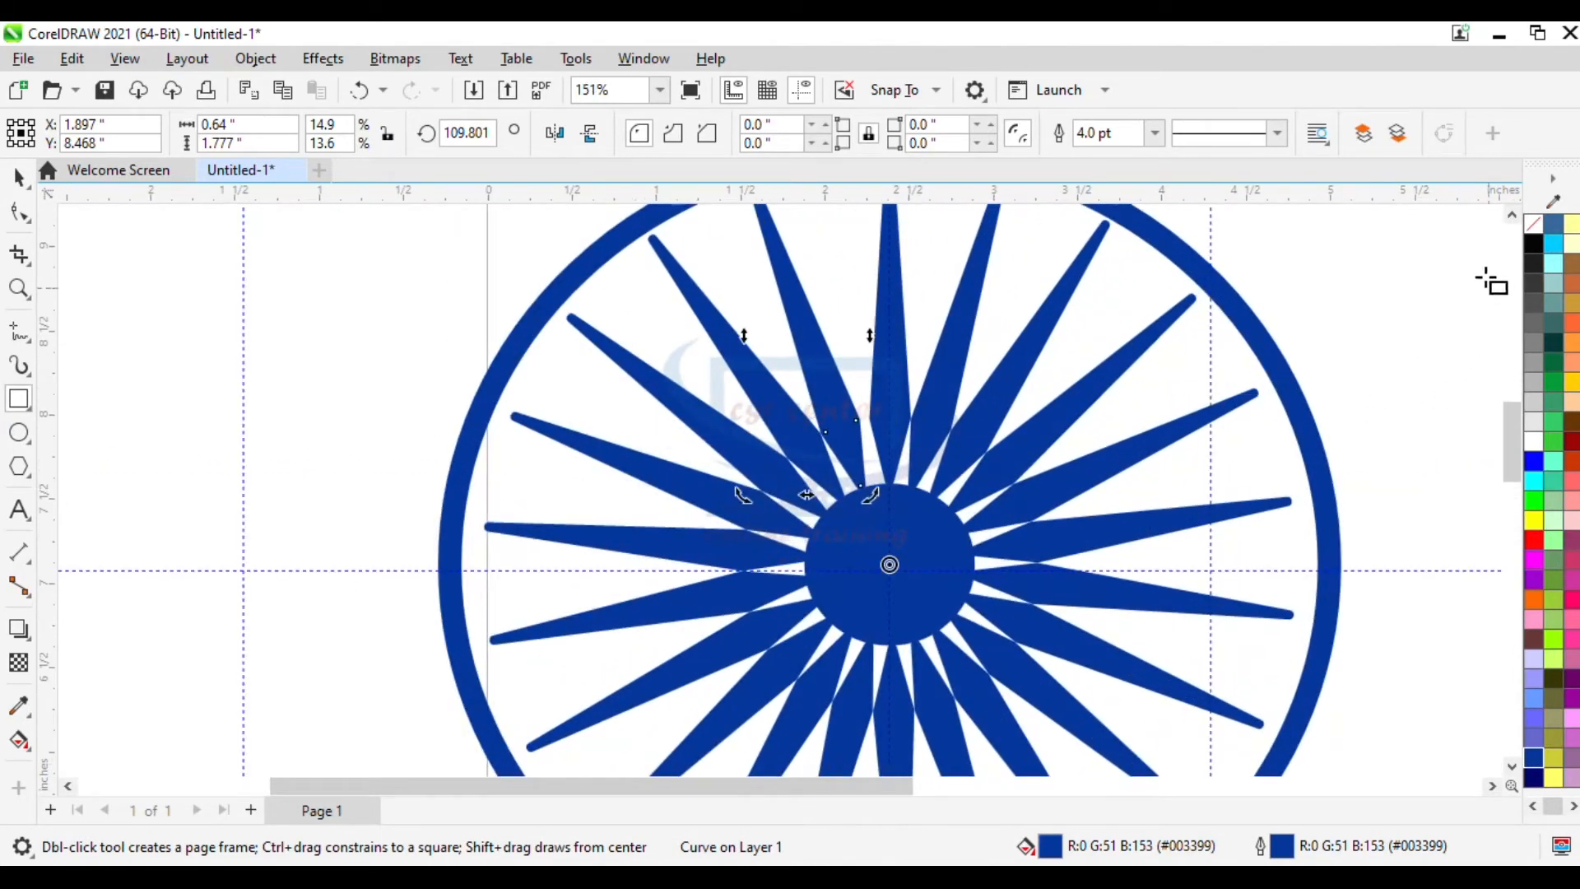
scroll(778, 280, up, 2)
drag(774, 272, 810, 301)
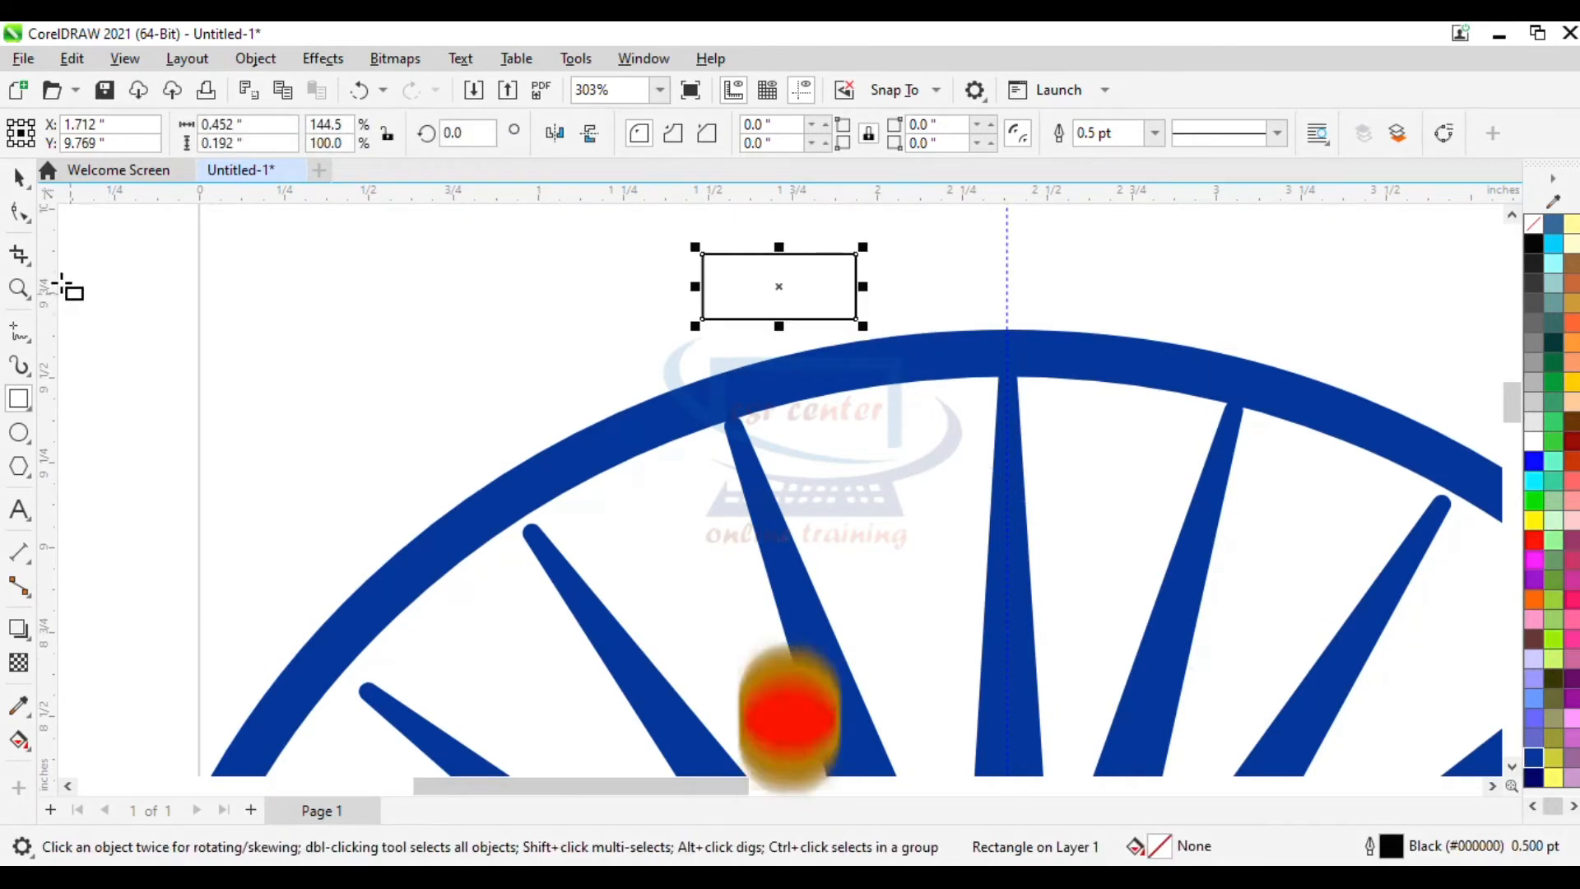
- Round the rectangle's corners to 0.096 inches with the Shape tool
click(19, 213)
scroll(766, 306, up, 1)
drag(670, 227, 745, 247)
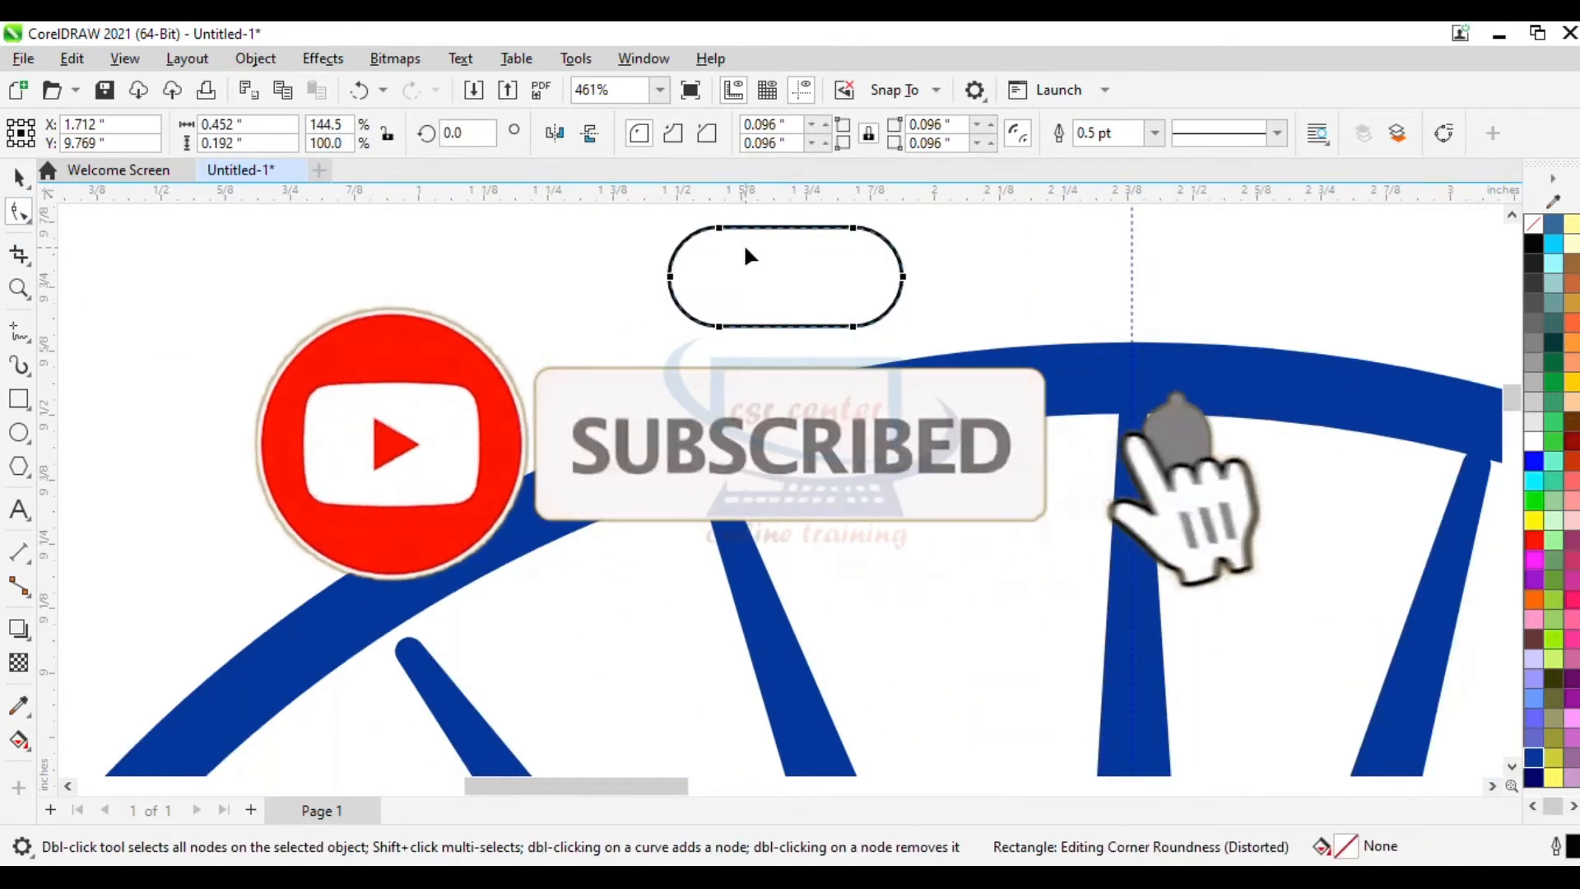
- Rotate the rounded rectangle 90 degrees and move it onto the ring's upper edge
click(19, 176)
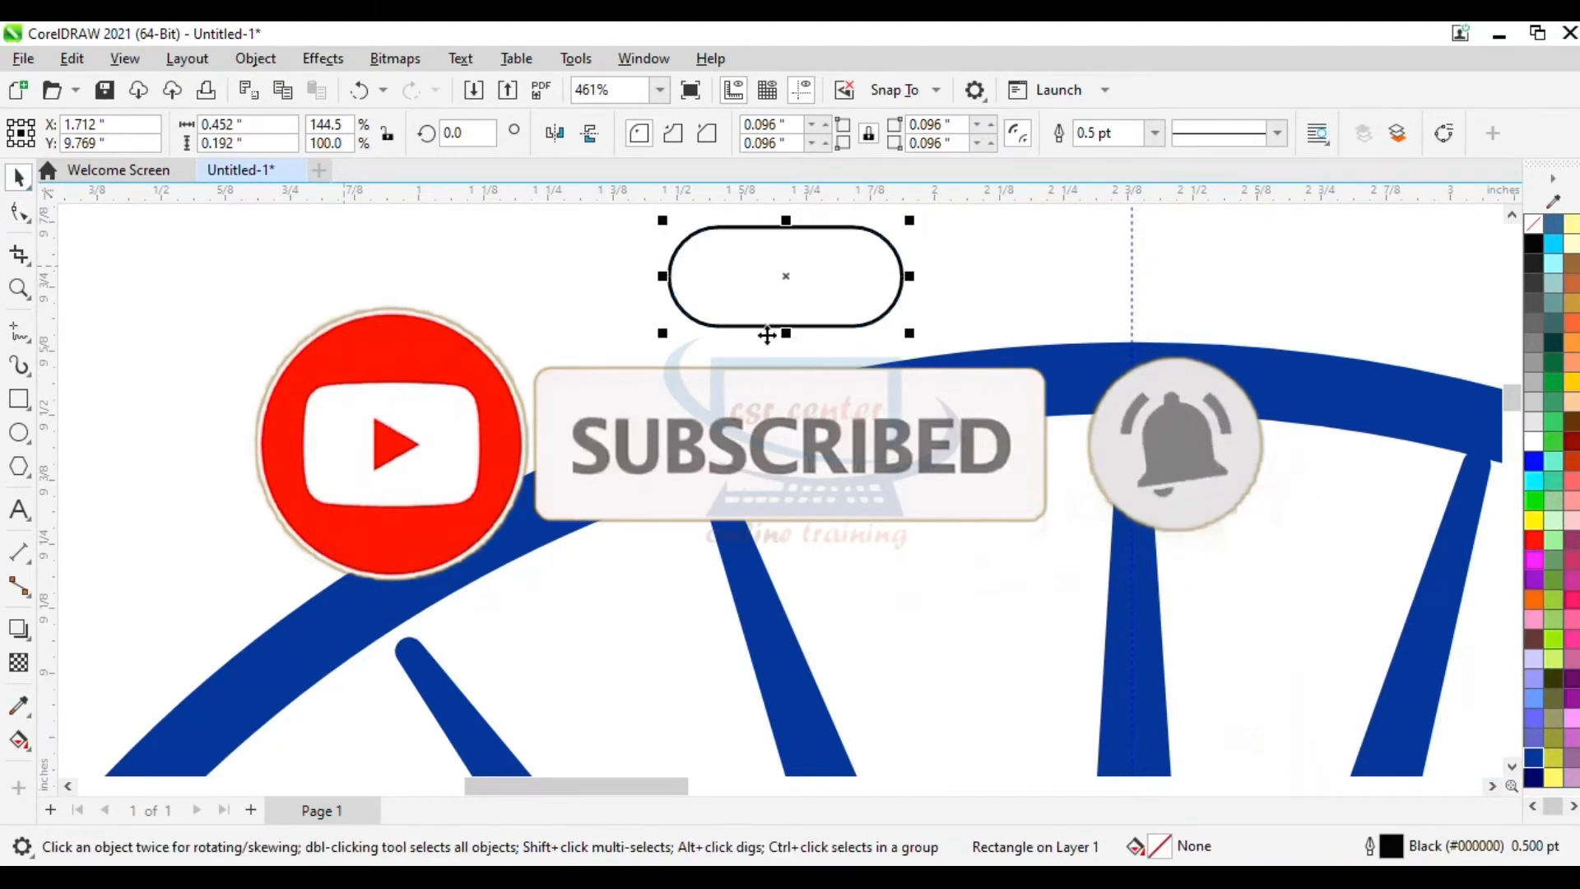
click(465, 132)
text(9)
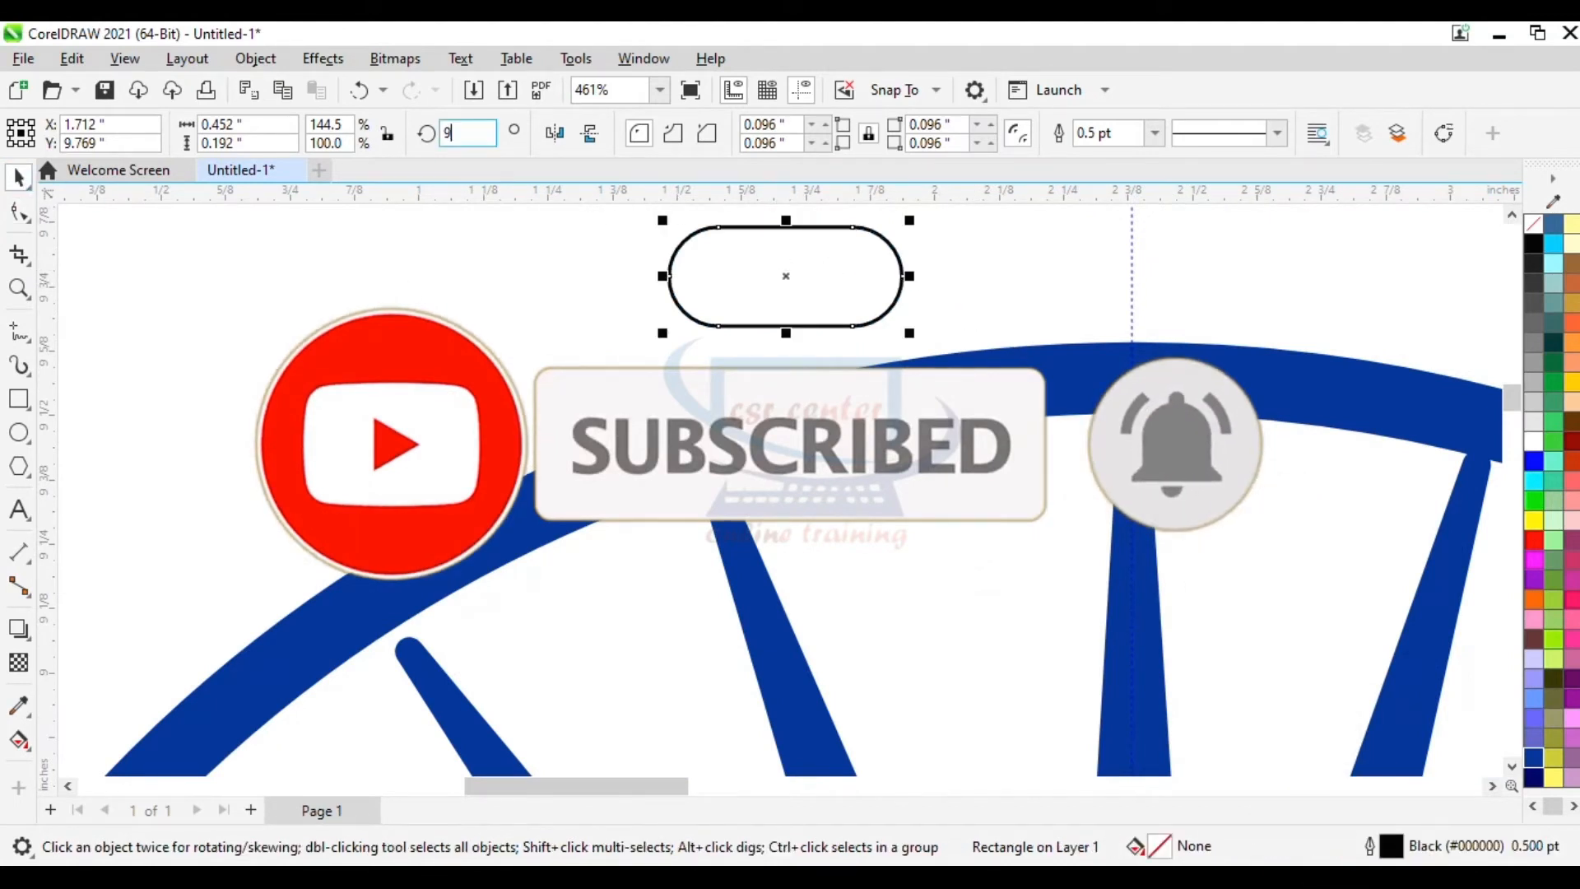
text(0)
key(Return)
drag(783, 276, 919, 423)
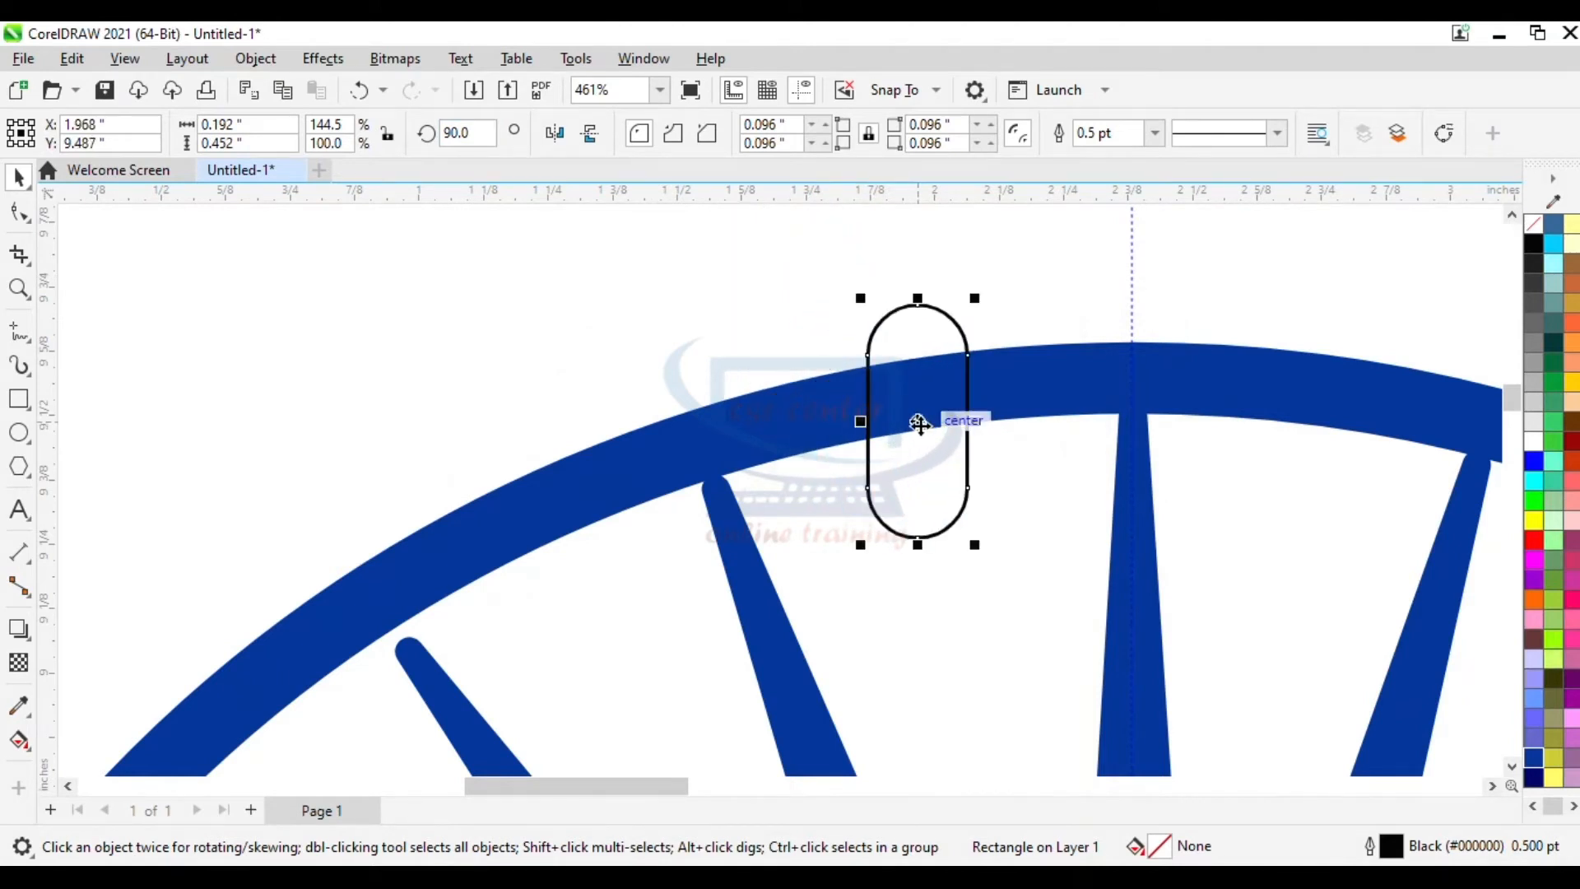
- Tilt the rounded rectangle to about 98.7 degrees to follow the ring's curve and nudge it slightly upward
click(919, 423)
drag(979, 293, 959, 271)
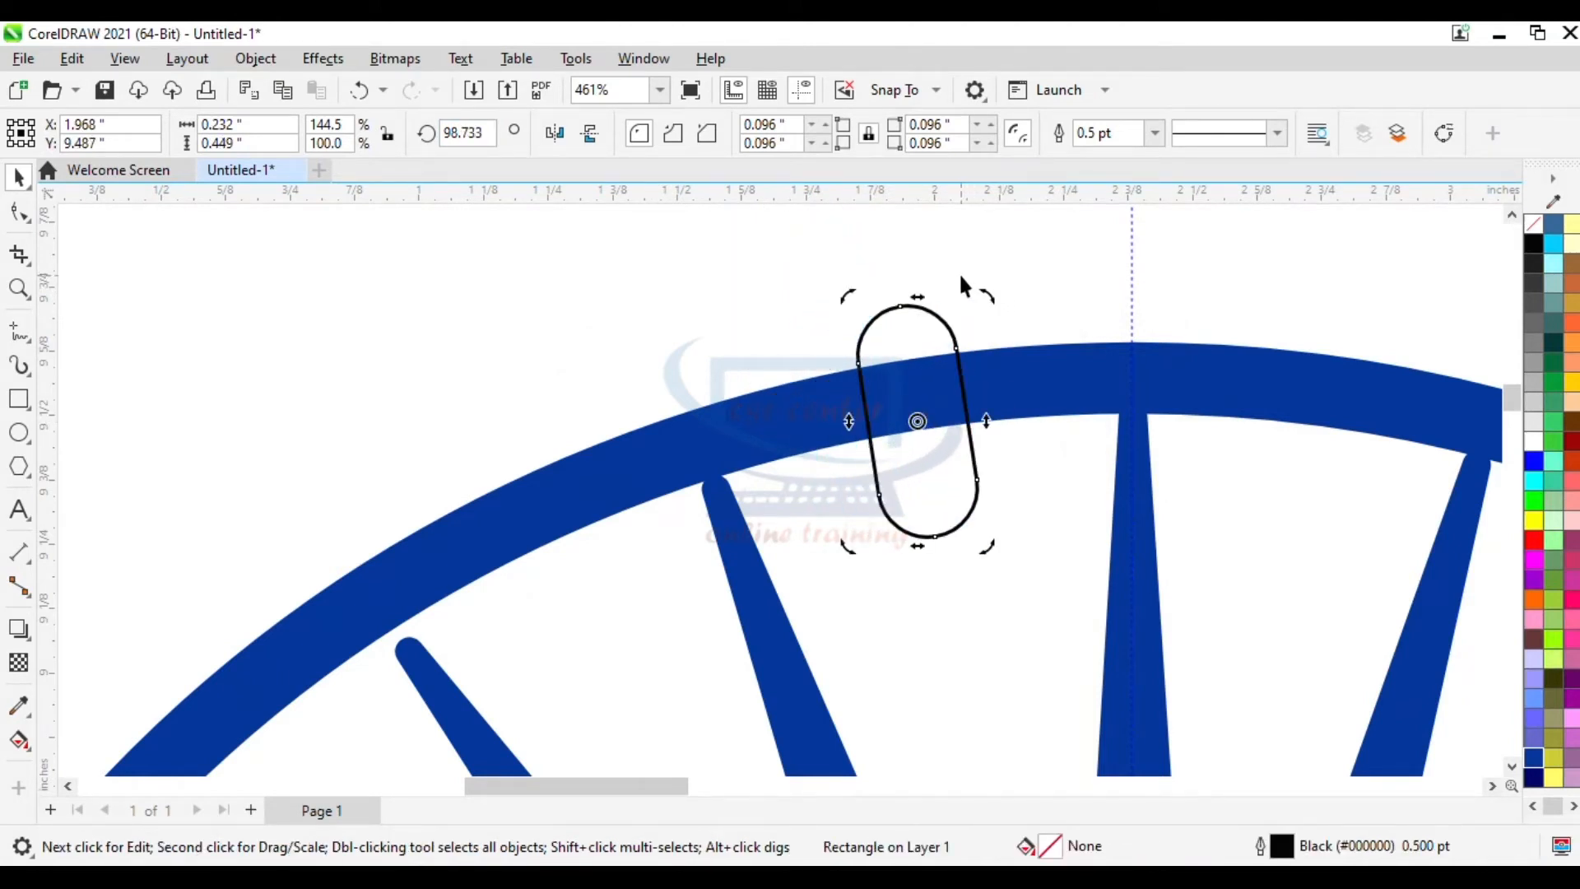
click(917, 420)
key(Up)
key(Up)
key(Up)
key(Up)
key(Up)
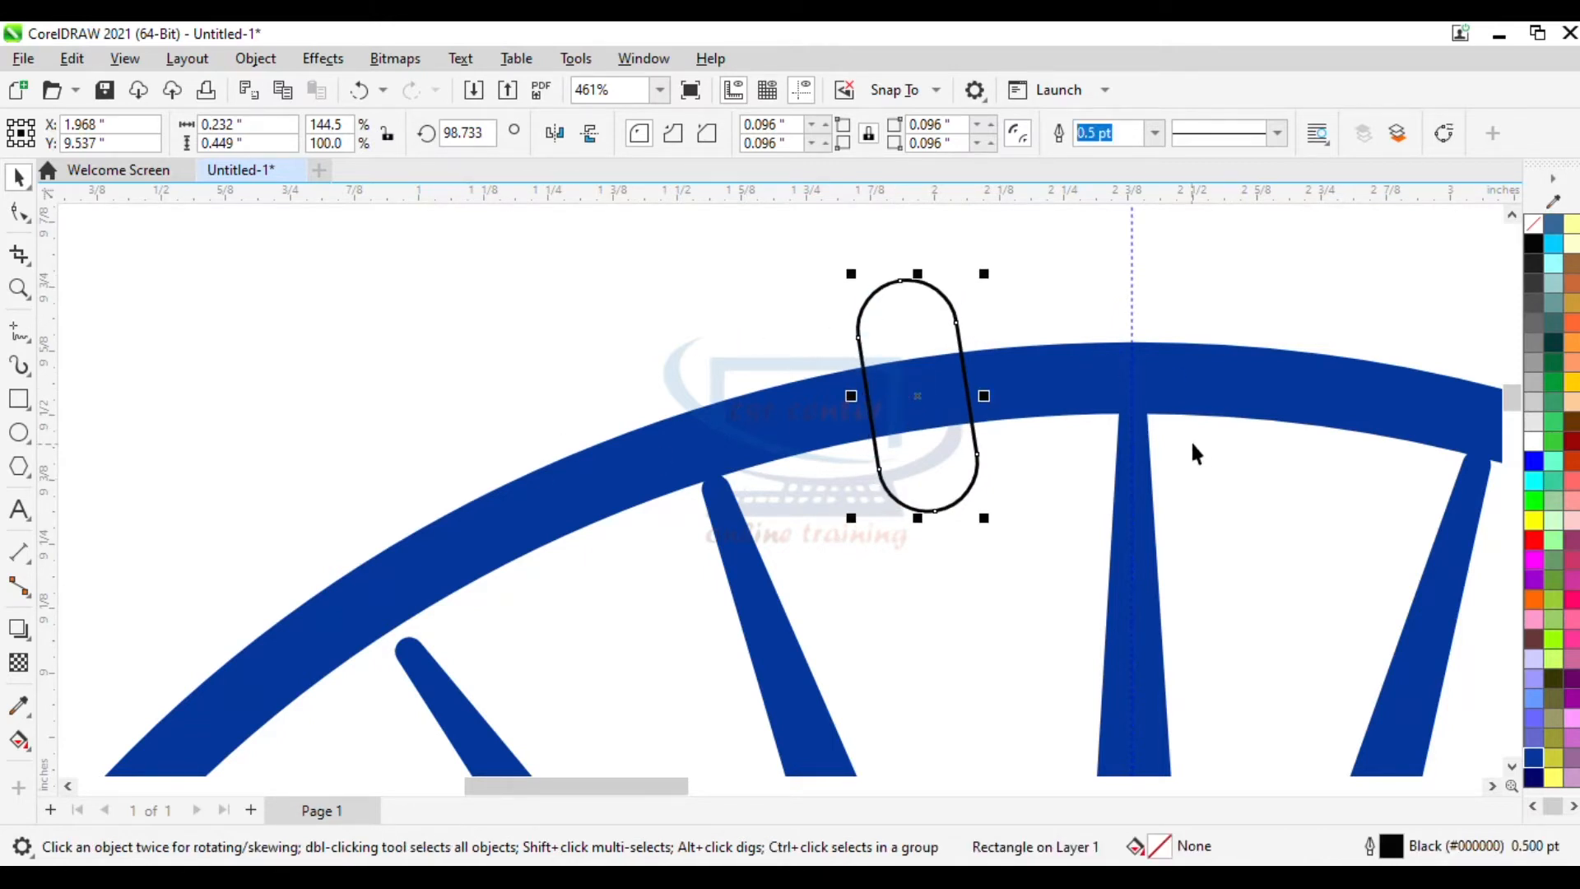
- Delete the rounded rectangle's segments lying outside the ring using Virtual Segment Delete
click(24, 260)
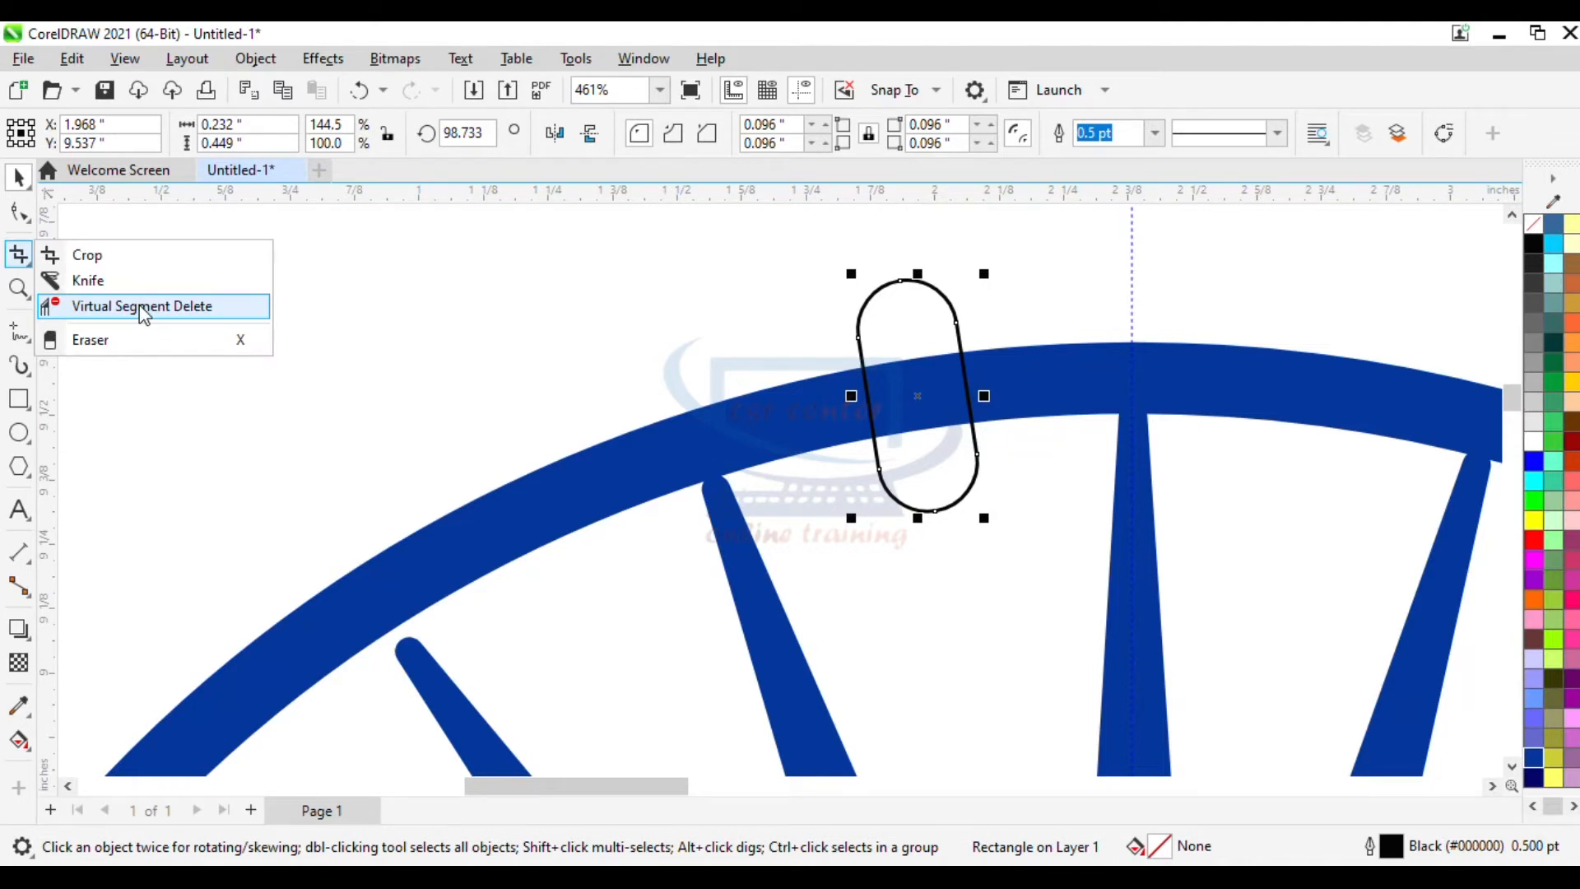
click(140, 306)
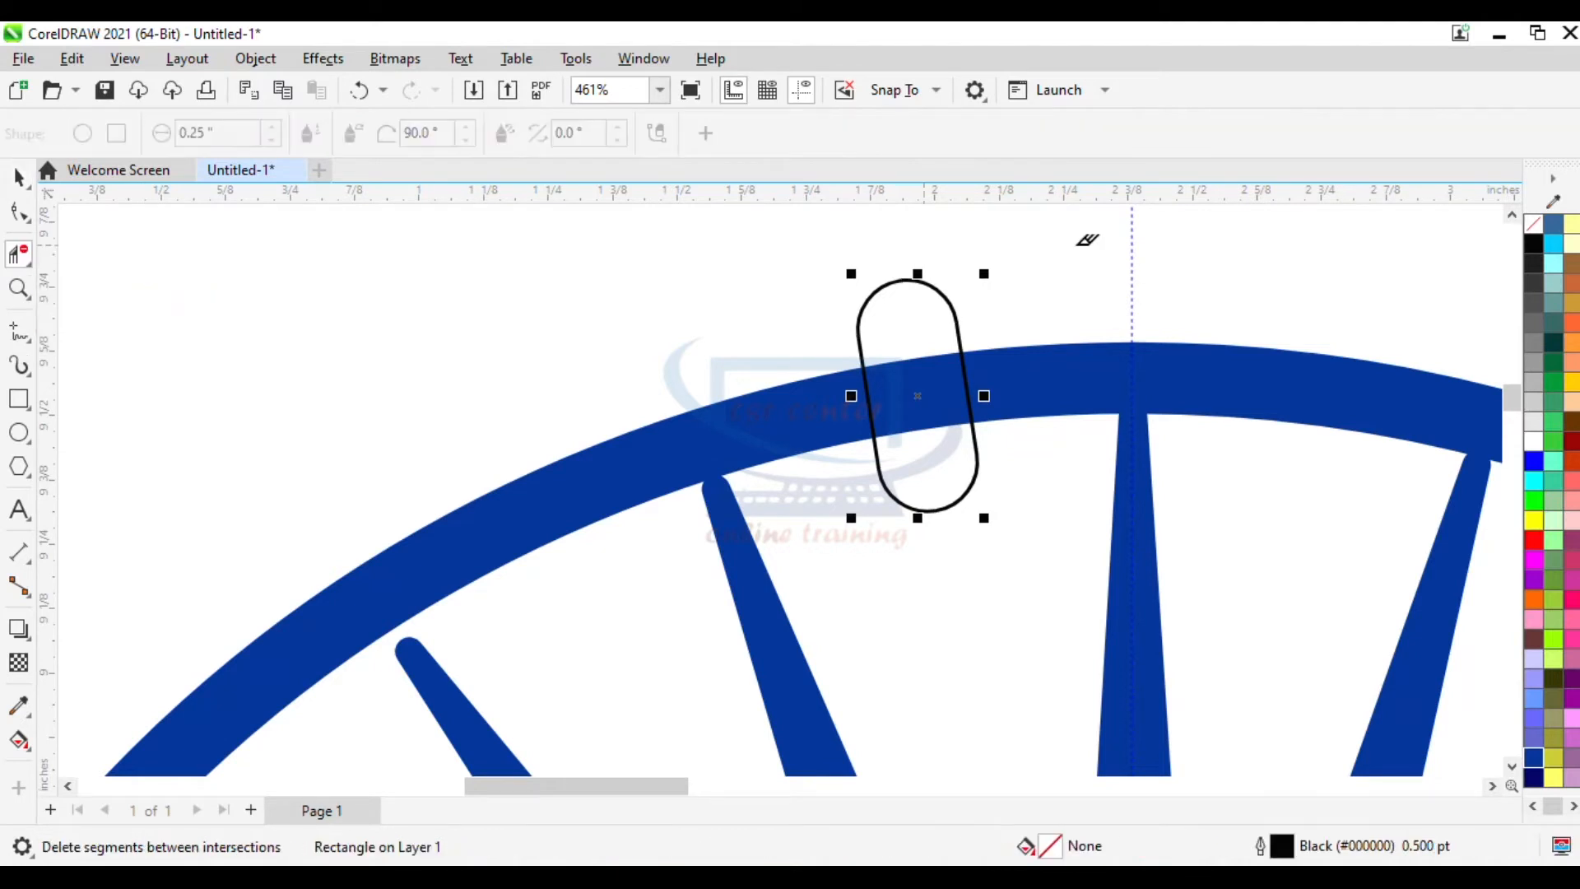
click(961, 311)
click(861, 329)
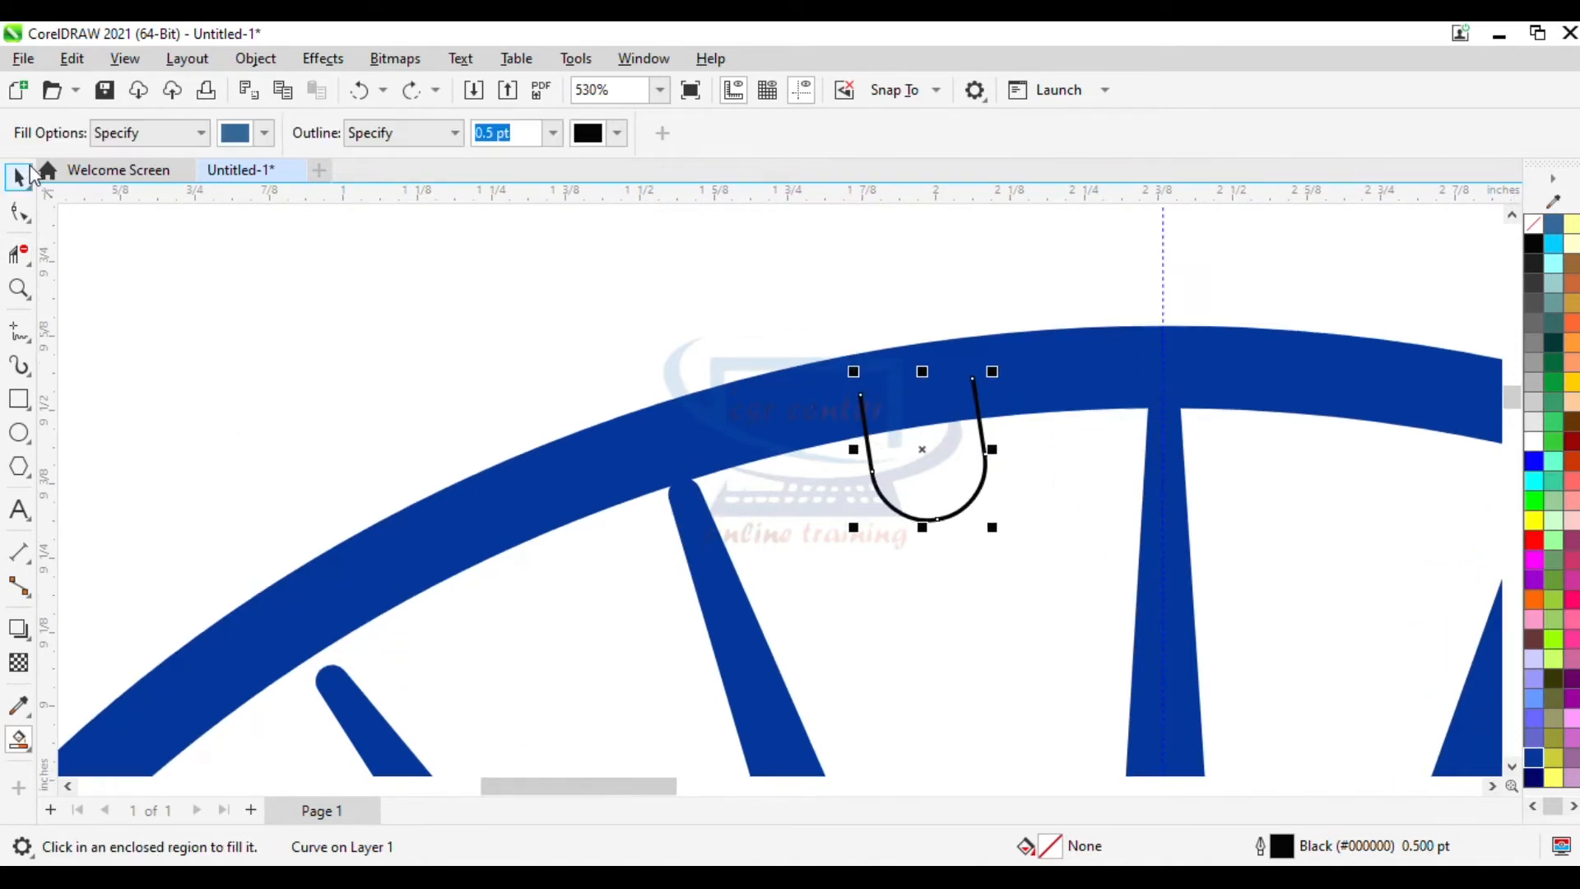
- Smart Fill the area enclosed by the U-shaped curve and the ring's inner edge with blue
click(22, 177)
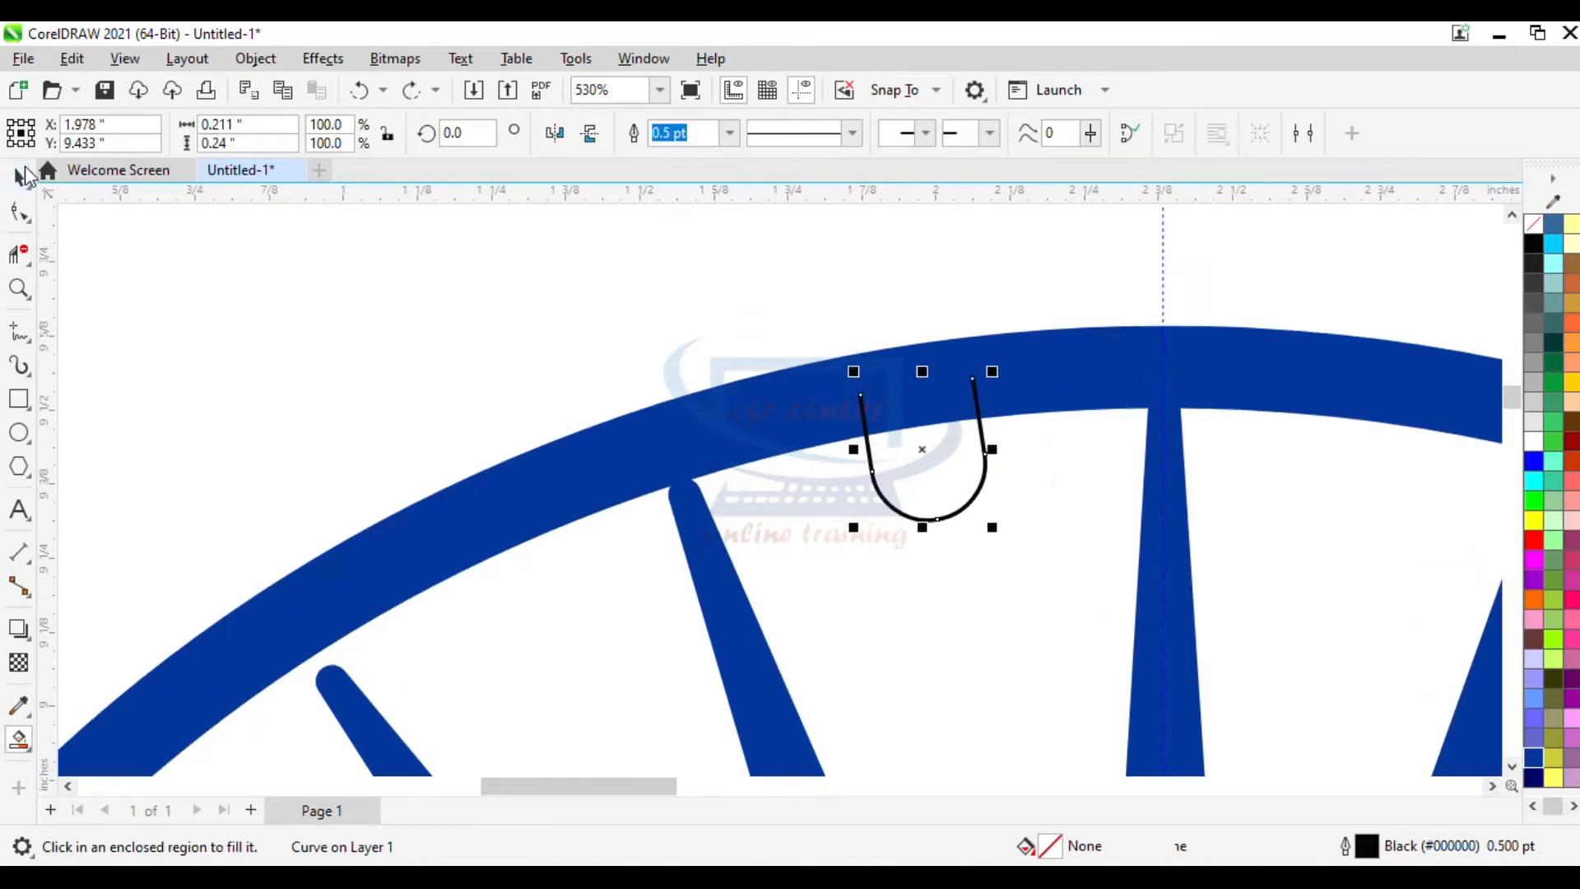
click(27, 749)
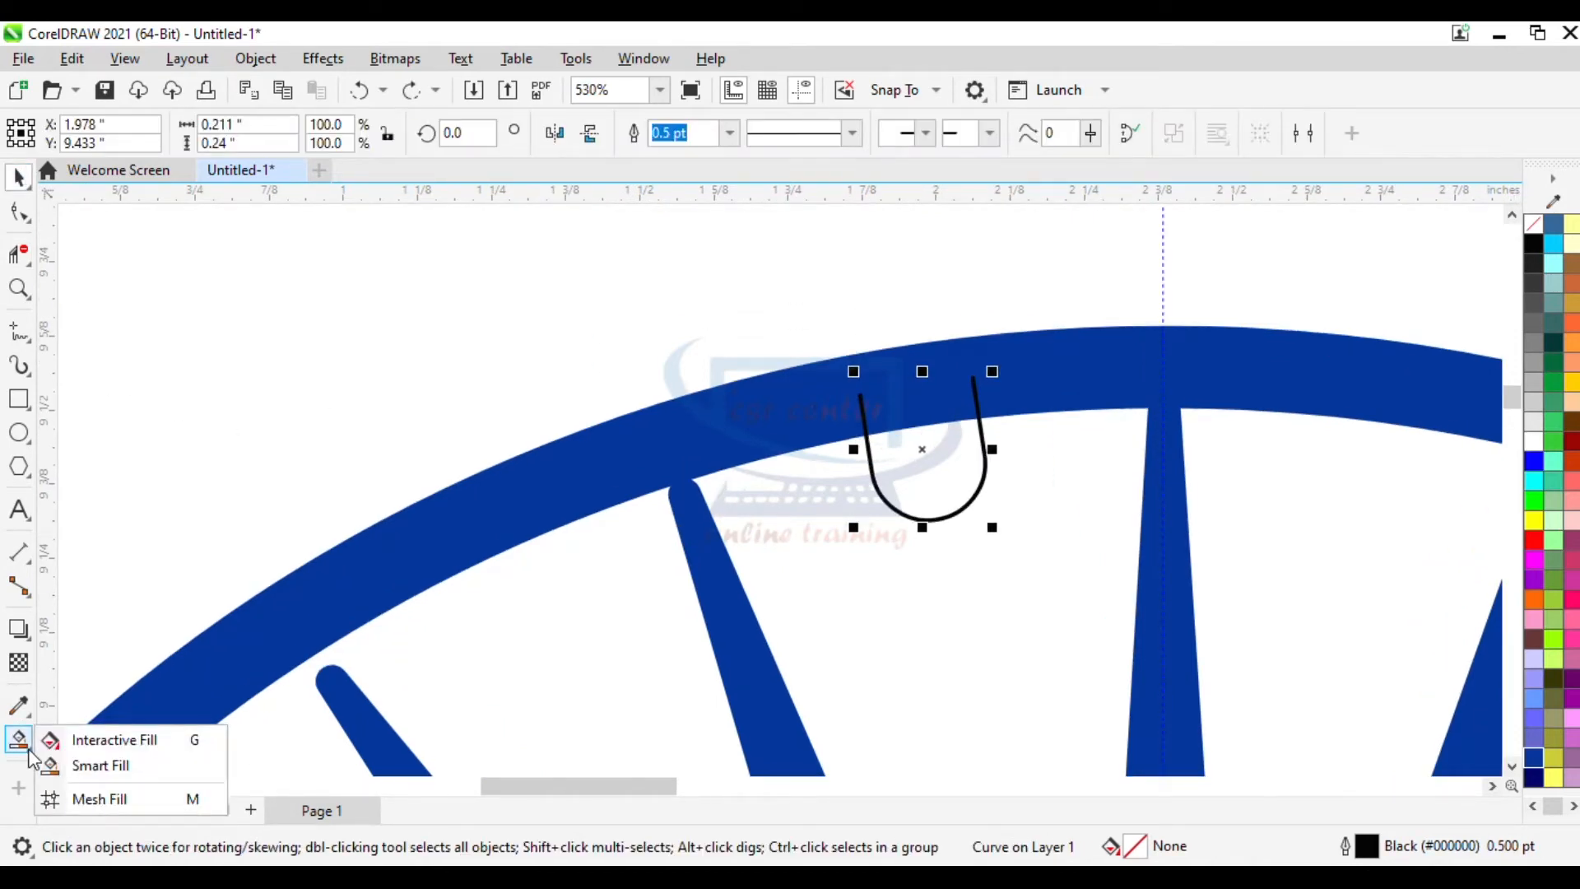
click(86, 769)
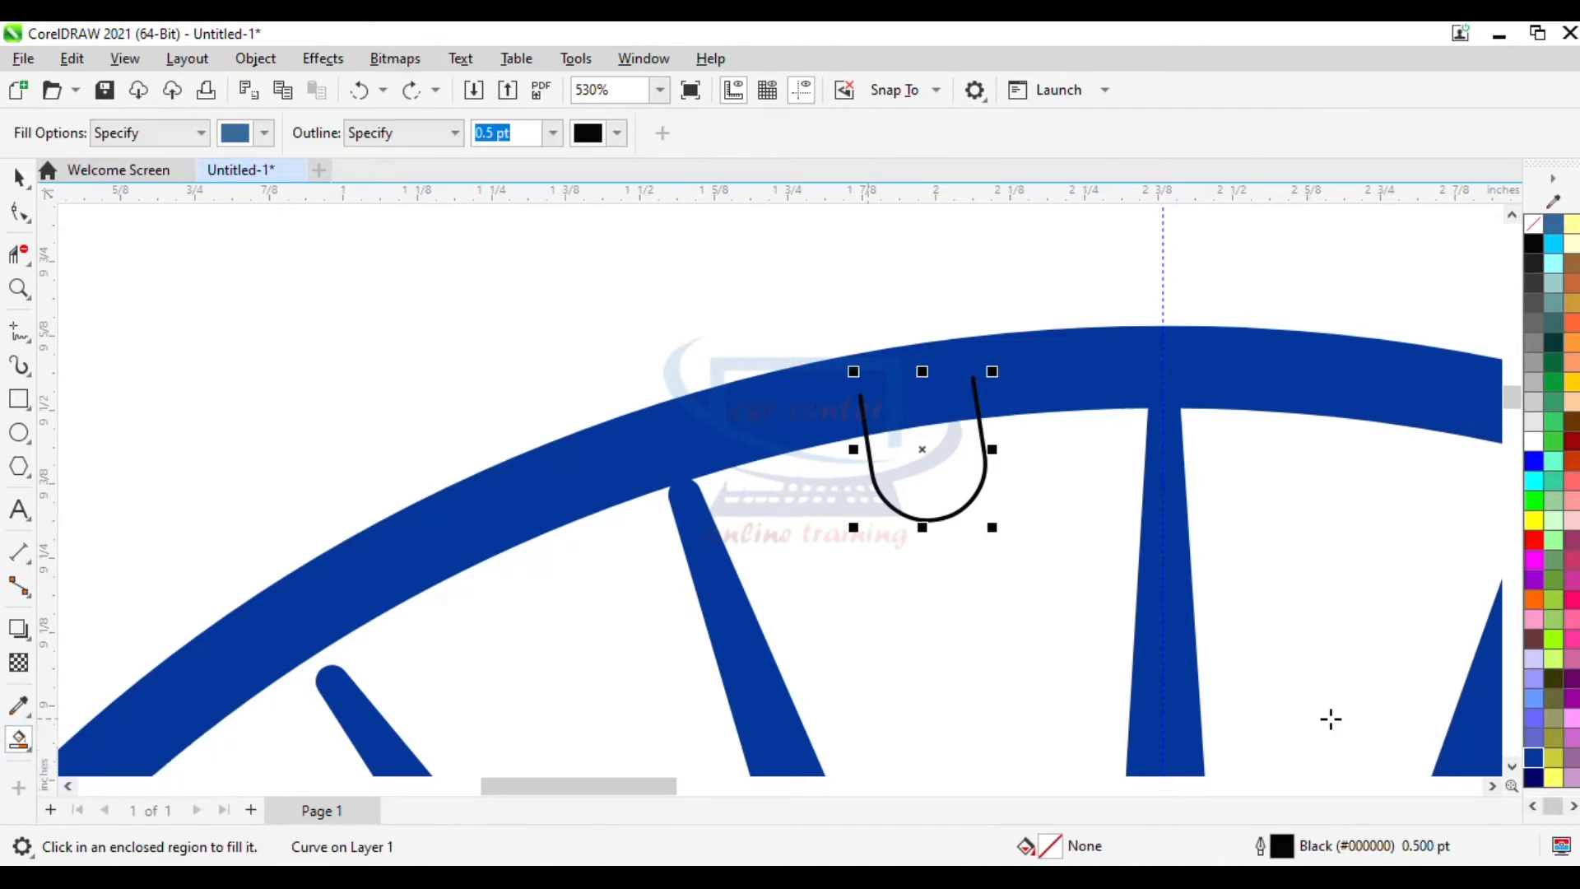
click(1533, 761)
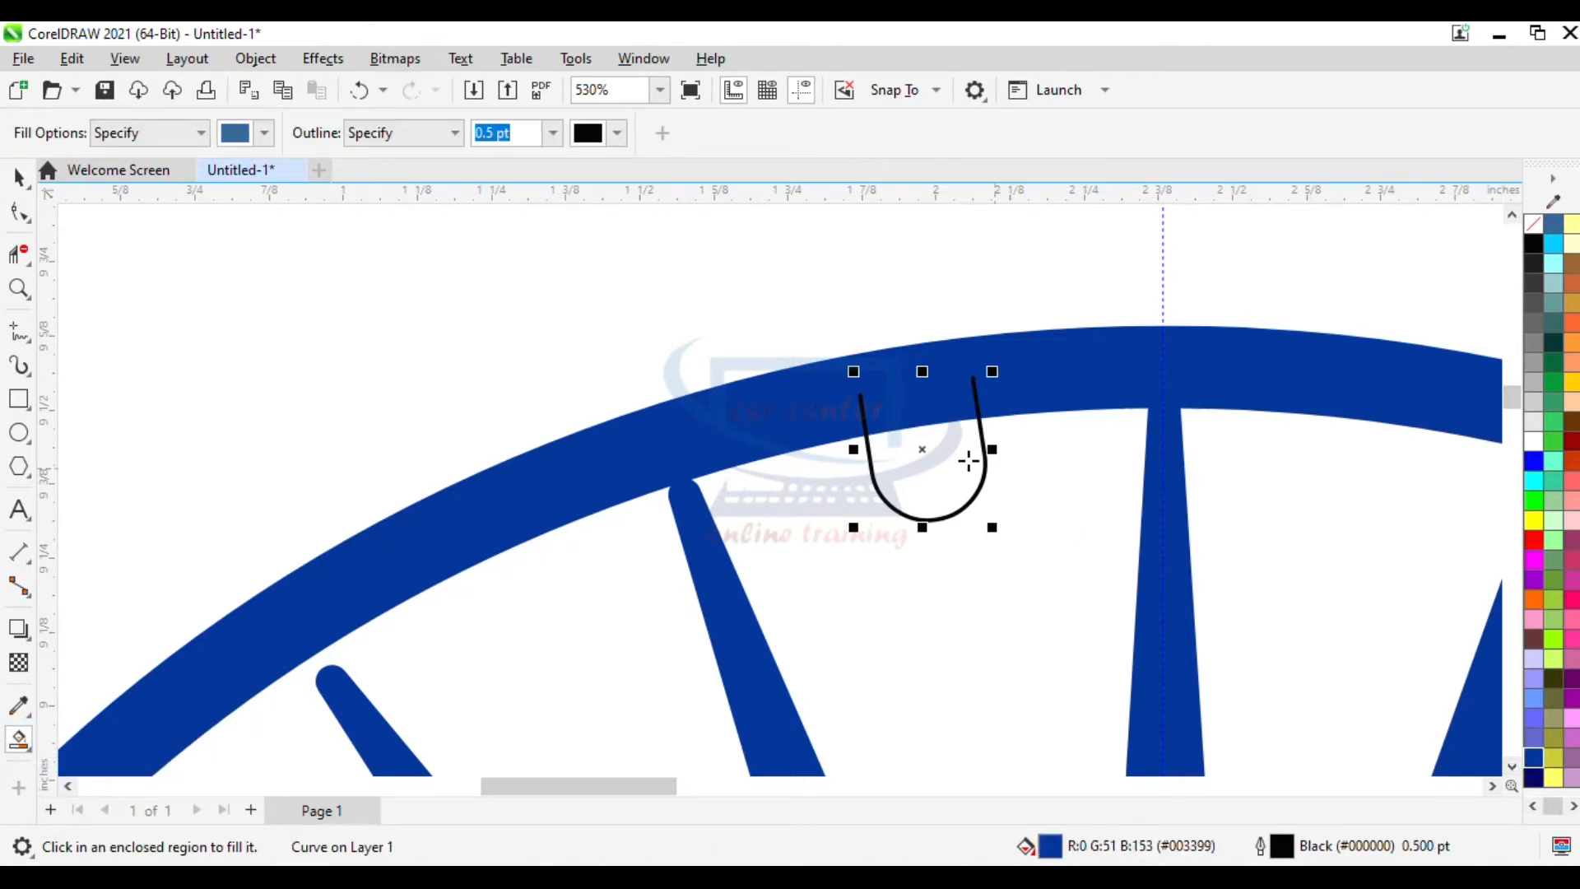
click(924, 449)
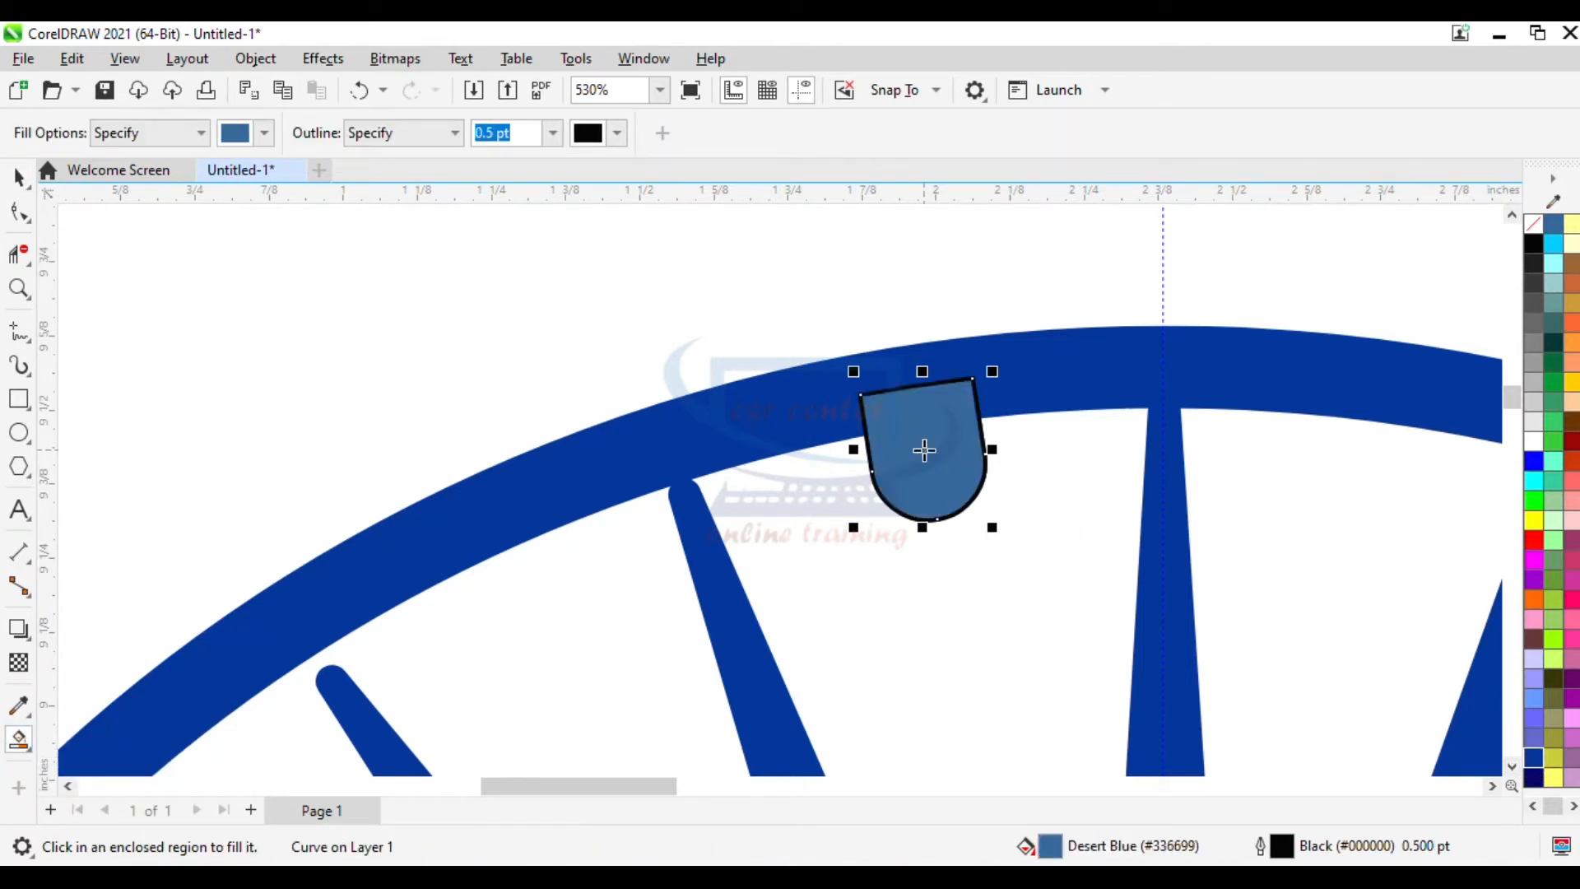
- Set the notch shape's fill and outline to the dark blue #003399
click(1533, 760)
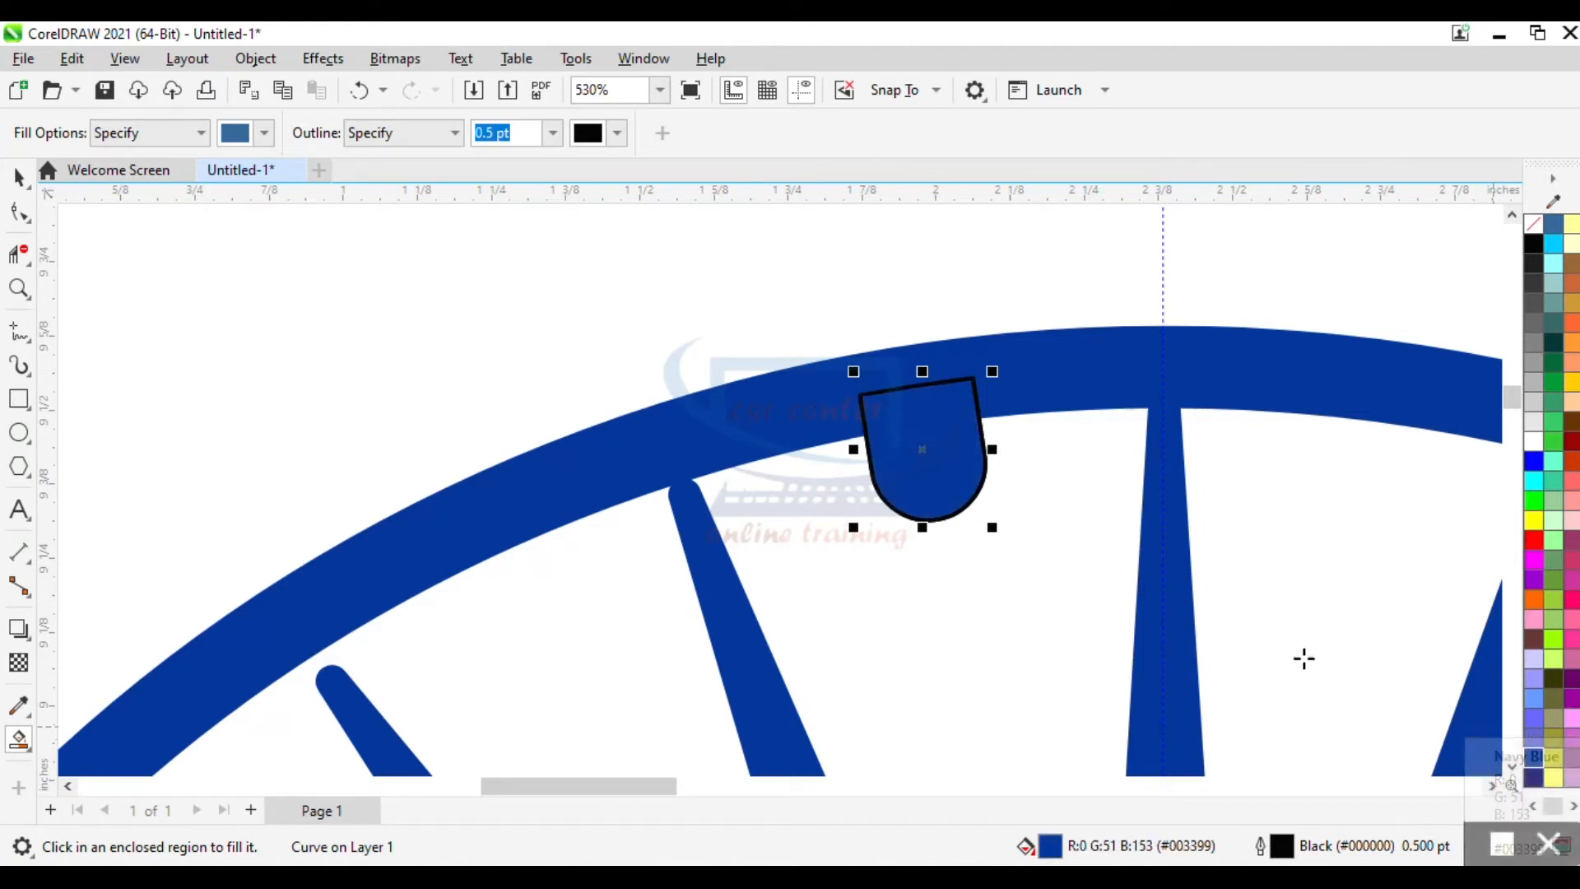
right_click(1535, 764)
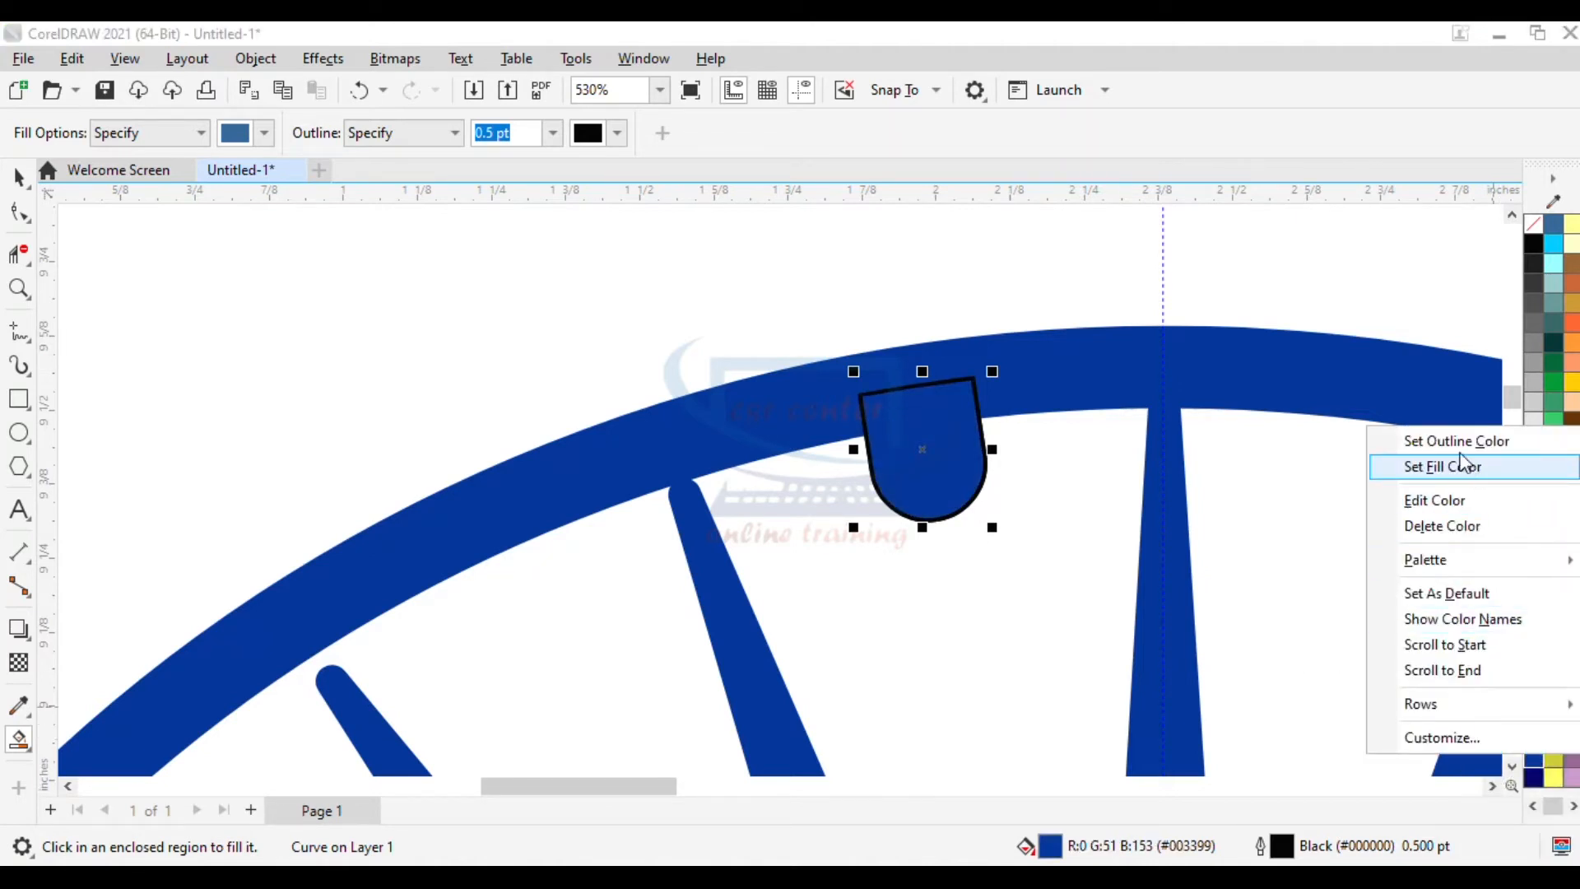
click(1454, 442)
scroll(1341, 455, down, 3)
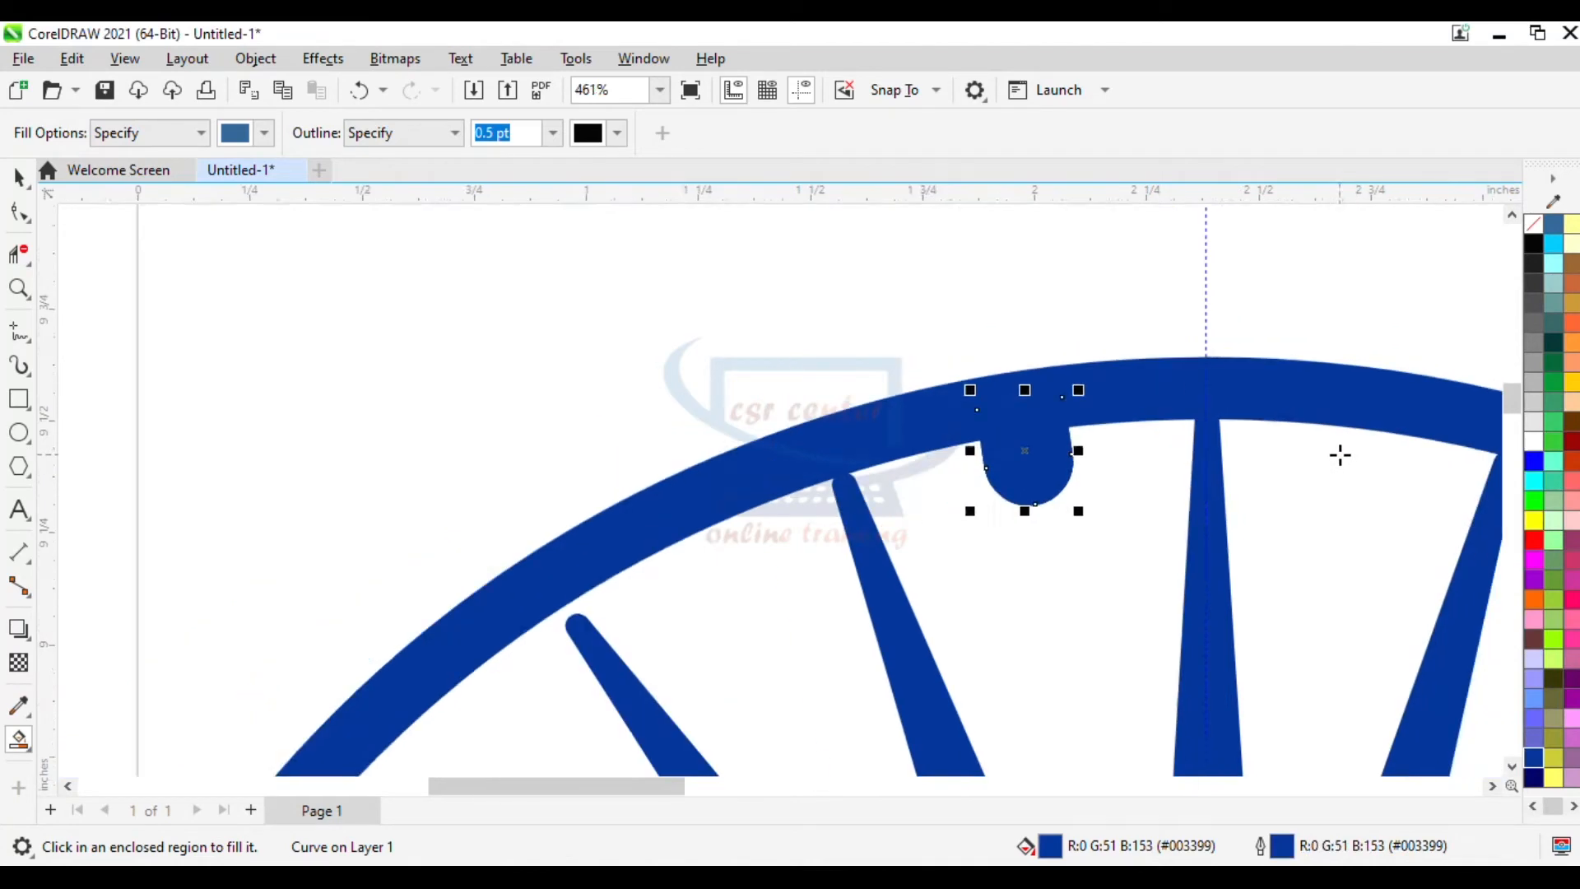
- Move the notch's rotation centre to the hub and rotate a copy of the notch further along the rim
drag(1513, 402, 1513, 432)
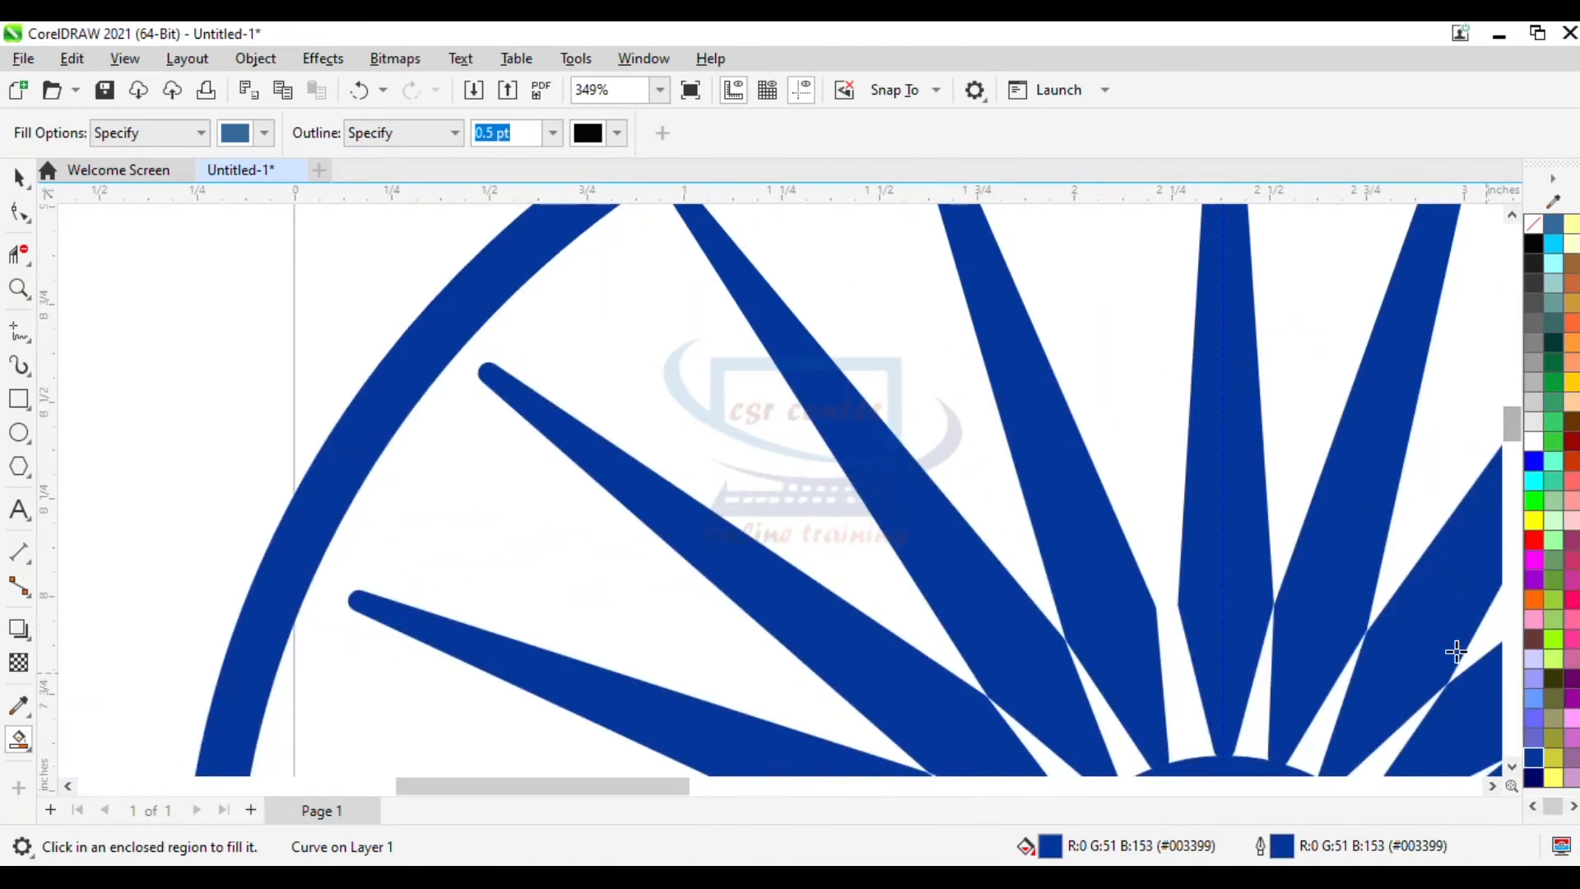
scroll(1227, 541, down, 2)
click(1491, 786)
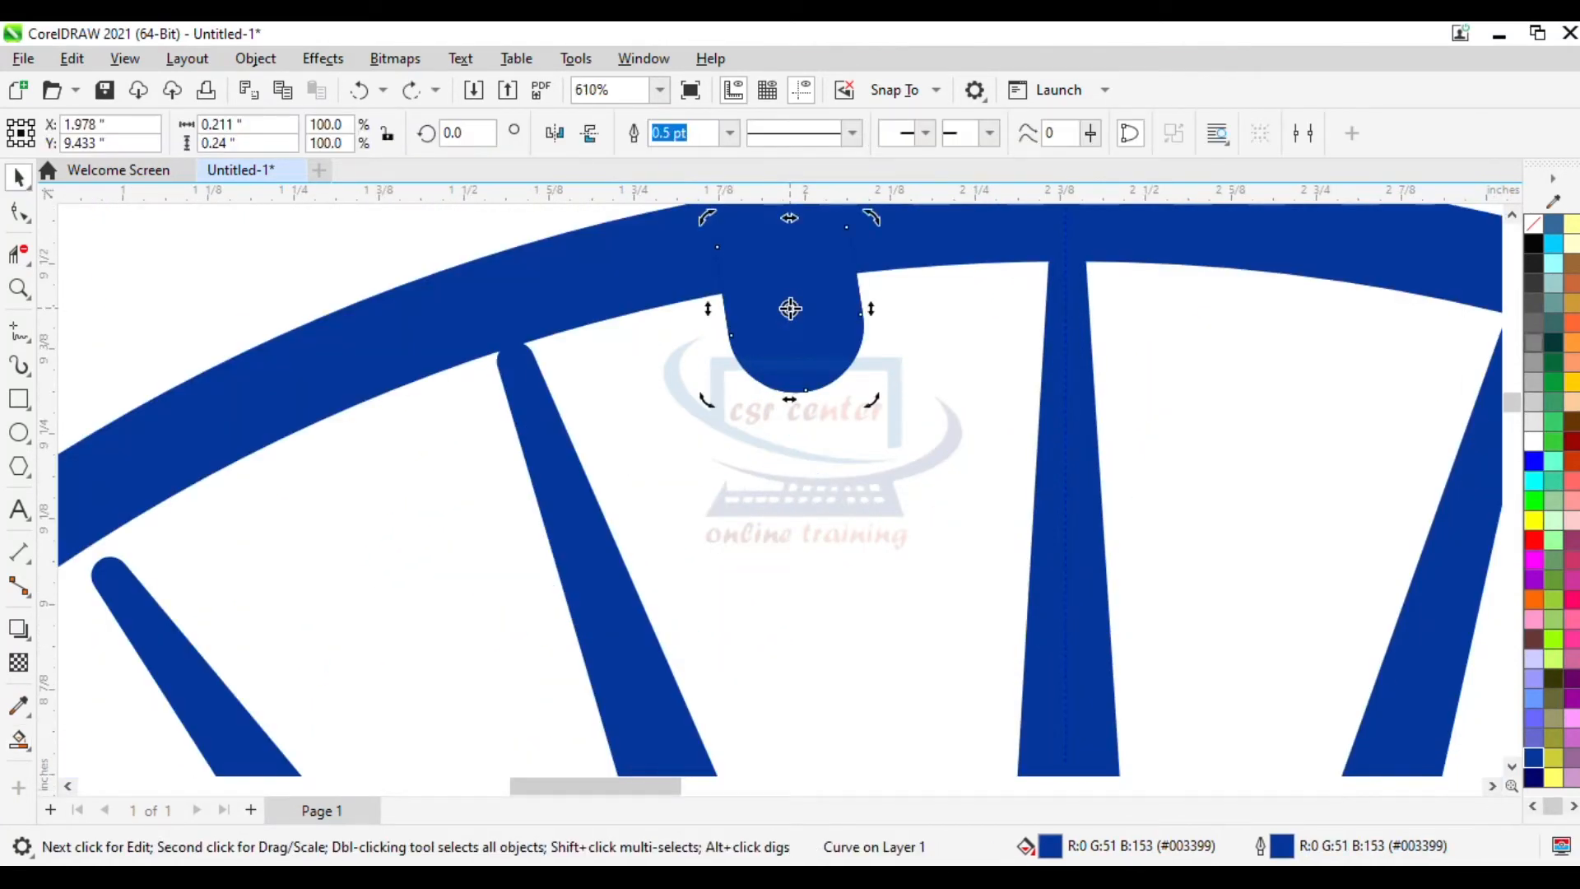
scroll(790, 307, down, 3)
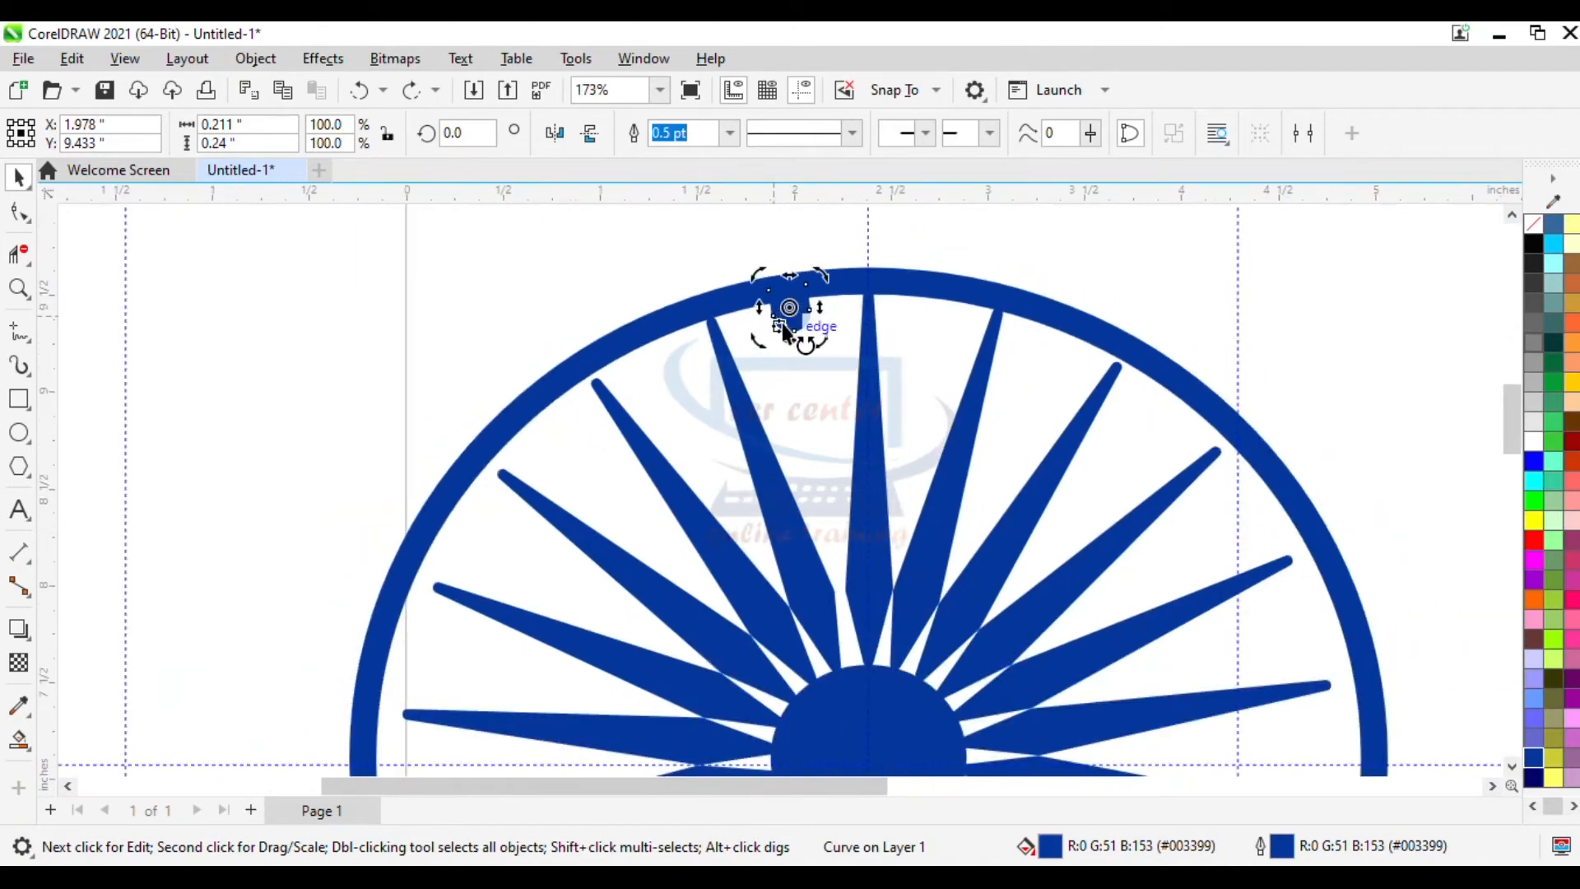
scroll(790, 309, down, 1)
mouse_move(788, 312)
mouse_down()
mouse_move(861, 621)
mouse_move(860, 700)
mouse_up()
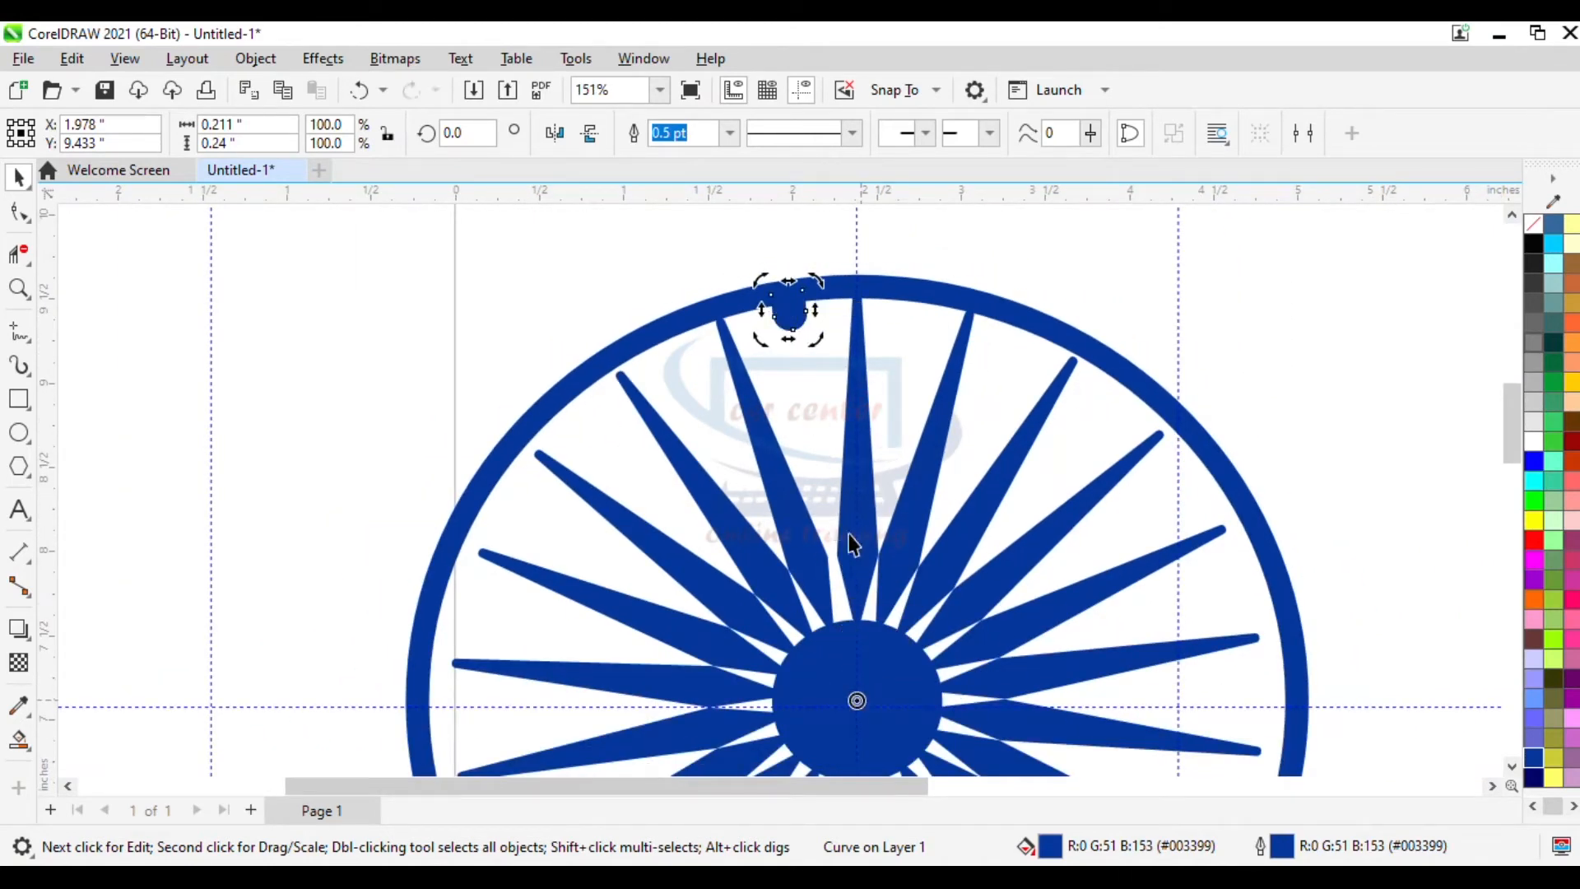
drag(819, 284, 940, 308)
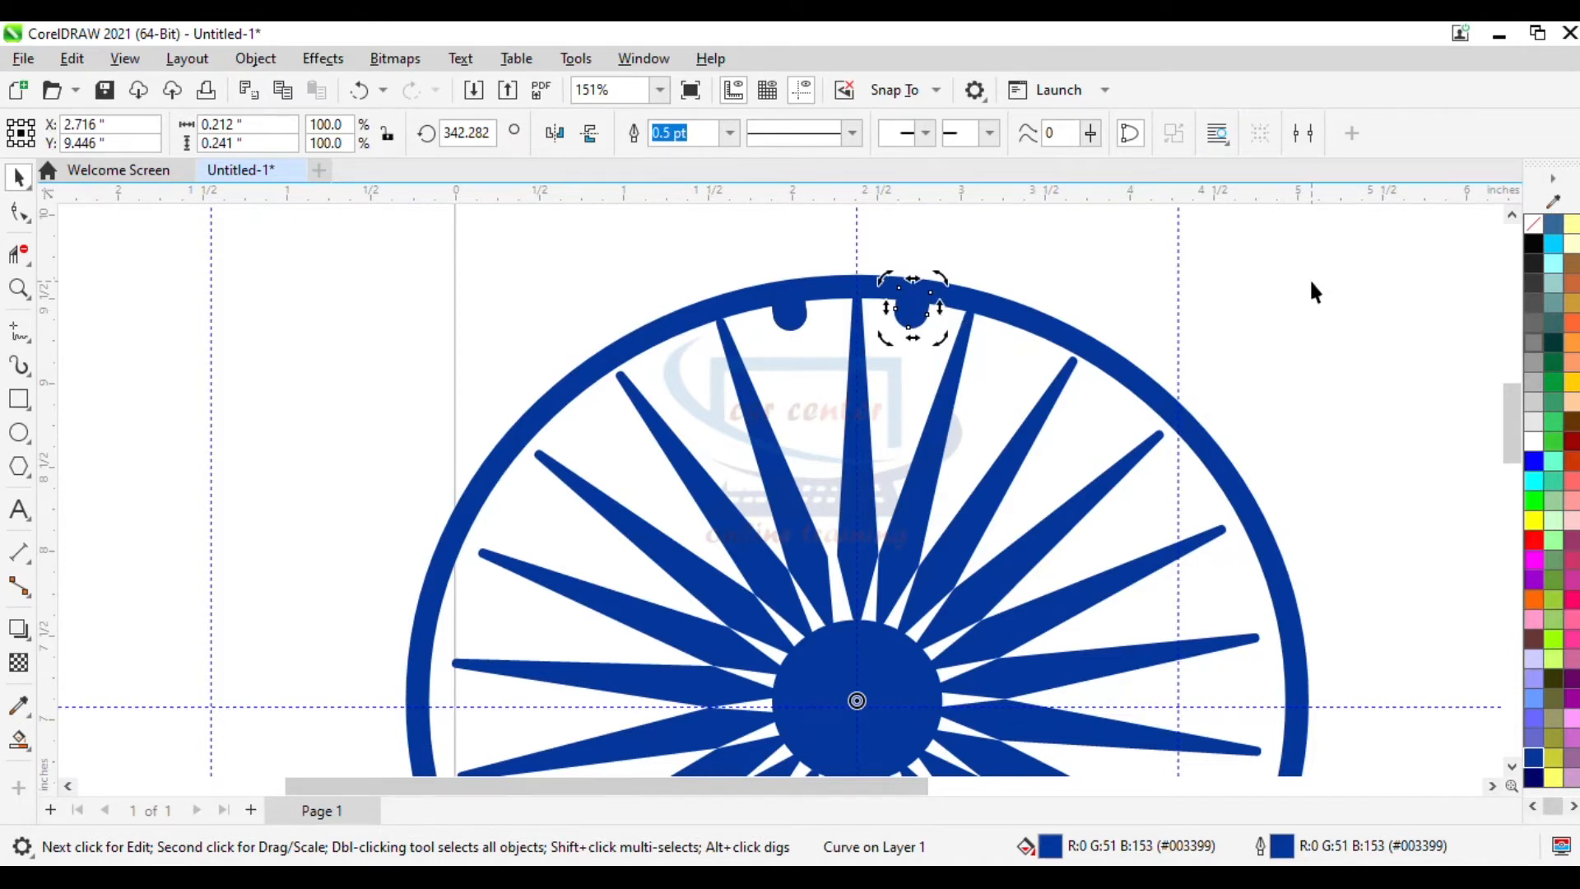
- Repeat the rotated copy to place notches all around the rim, undoing the one extra repetition
scroll(1312, 284, down, 1)
key(ctrl+r)
key(ctrl+r)
key(ctrl+r)
key(ctrl+r)
key(ctrl+r)
key(ctrl+r)
key(ctrl+r)
key(ctrl+r)
key(ctrl+r)
key(ctrl+r)
key(ctrl+r)
key(ctrl+r)
key(ctrl+r)
key(ctrl+r)
key(ctrl+r)
key(ctrl+r)
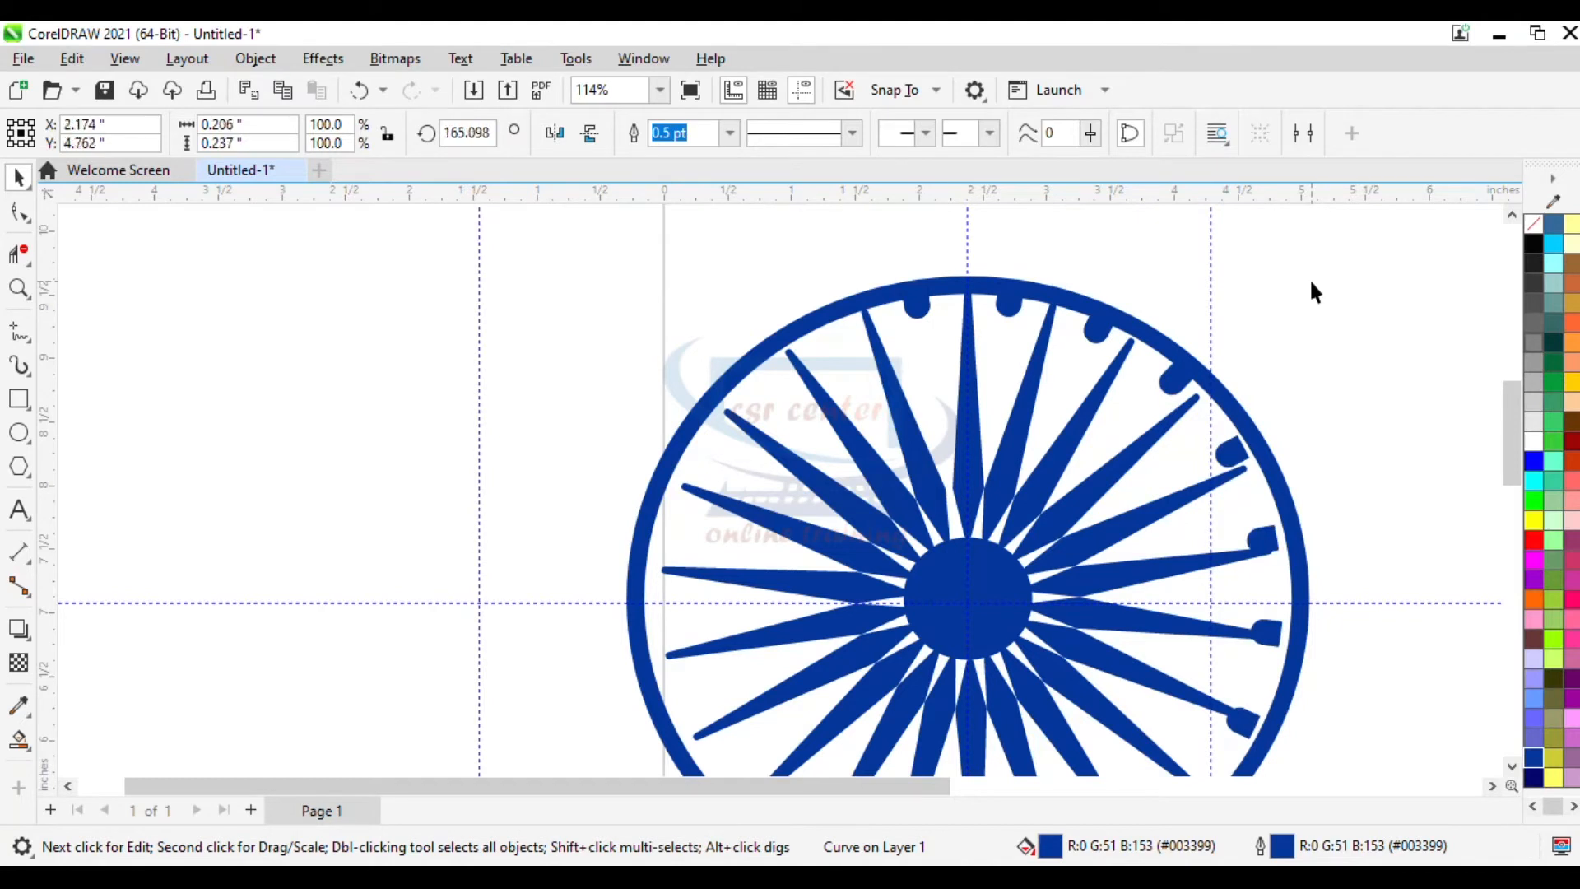
key(ctrl+r)
key(ctrl+r)
key(ctrl+z)
- Stretch one spoke slightly so its tip reaches the ring near its notch
scroll(1212, 335, down, 1)
drag(1012, 782, 1020, 782)
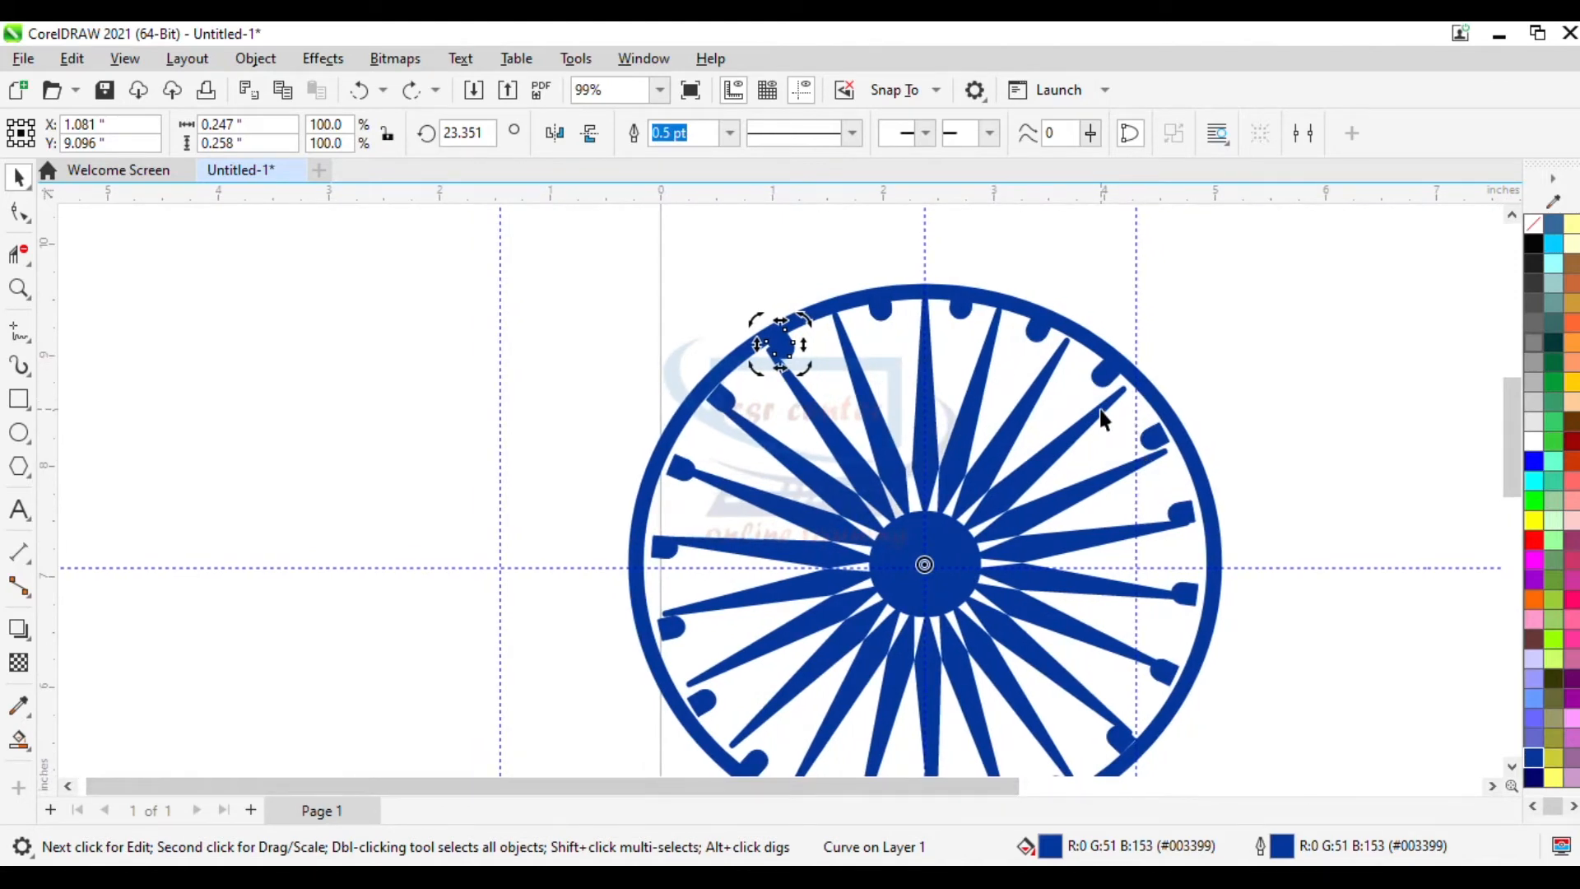
scroll(1100, 408, up, 6)
click(1152, 370)
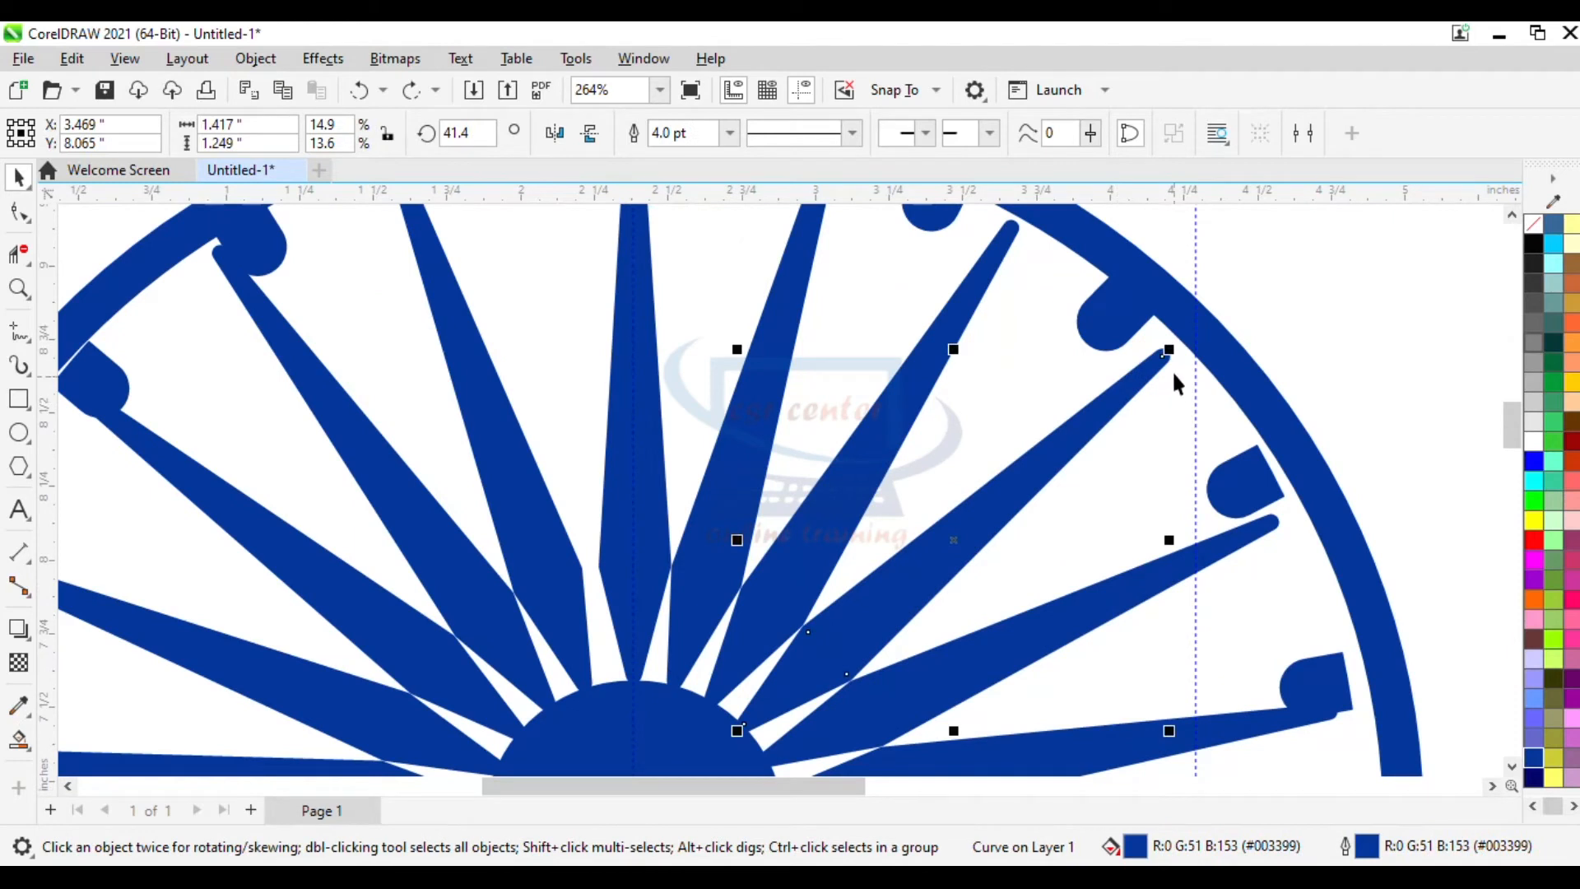
drag(1169, 349, 1188, 341)
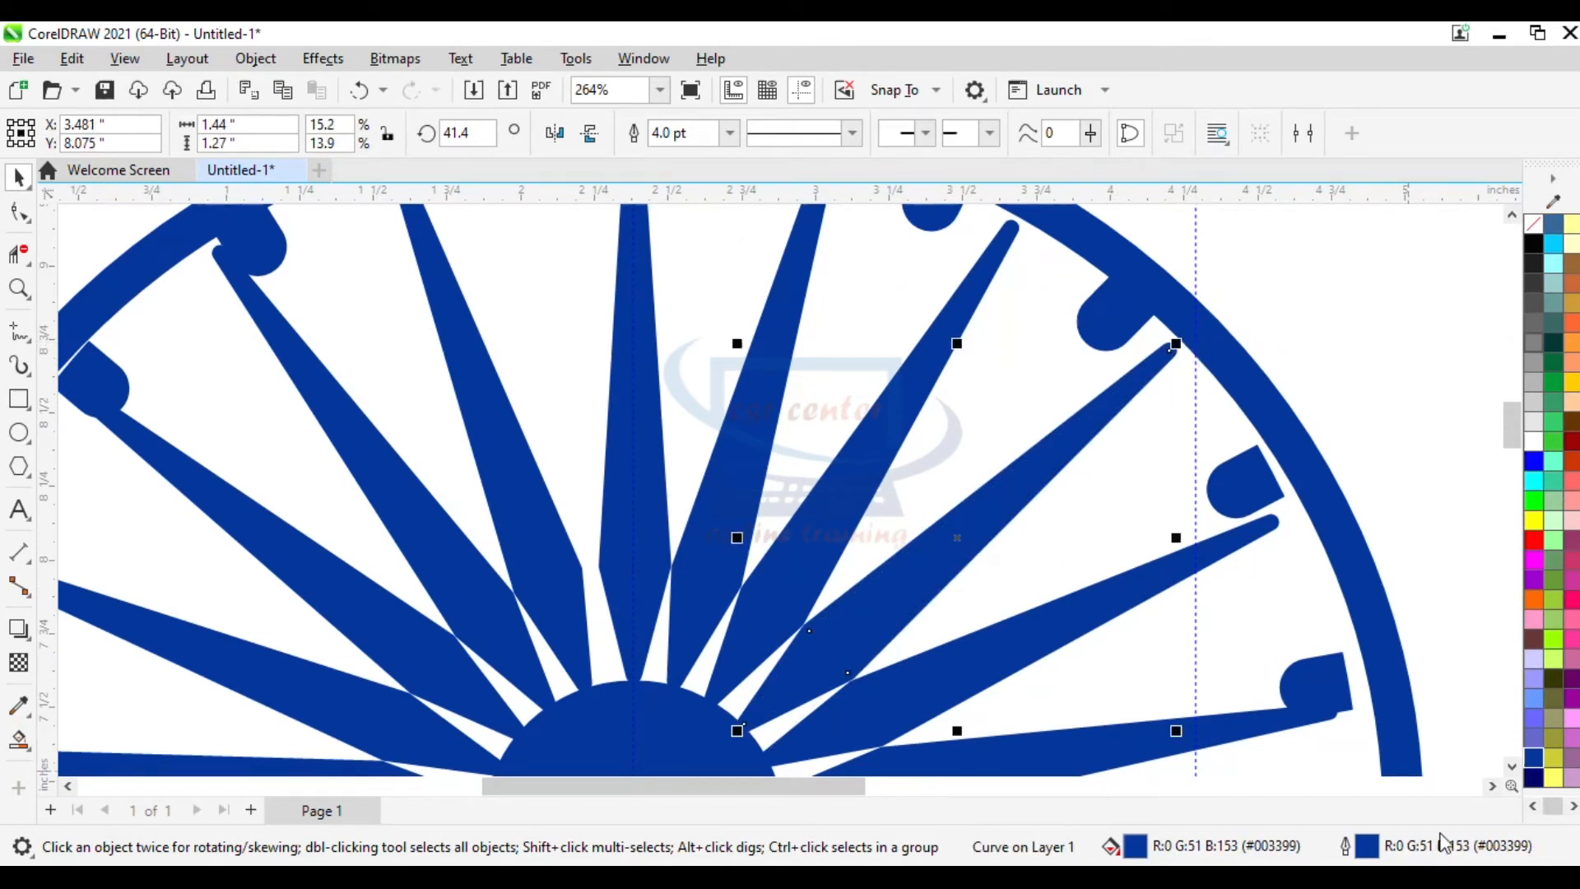
- Move the misplaced notch up onto the ring's inner edge
click(1254, 486)
drag(1249, 484, 1227, 438)
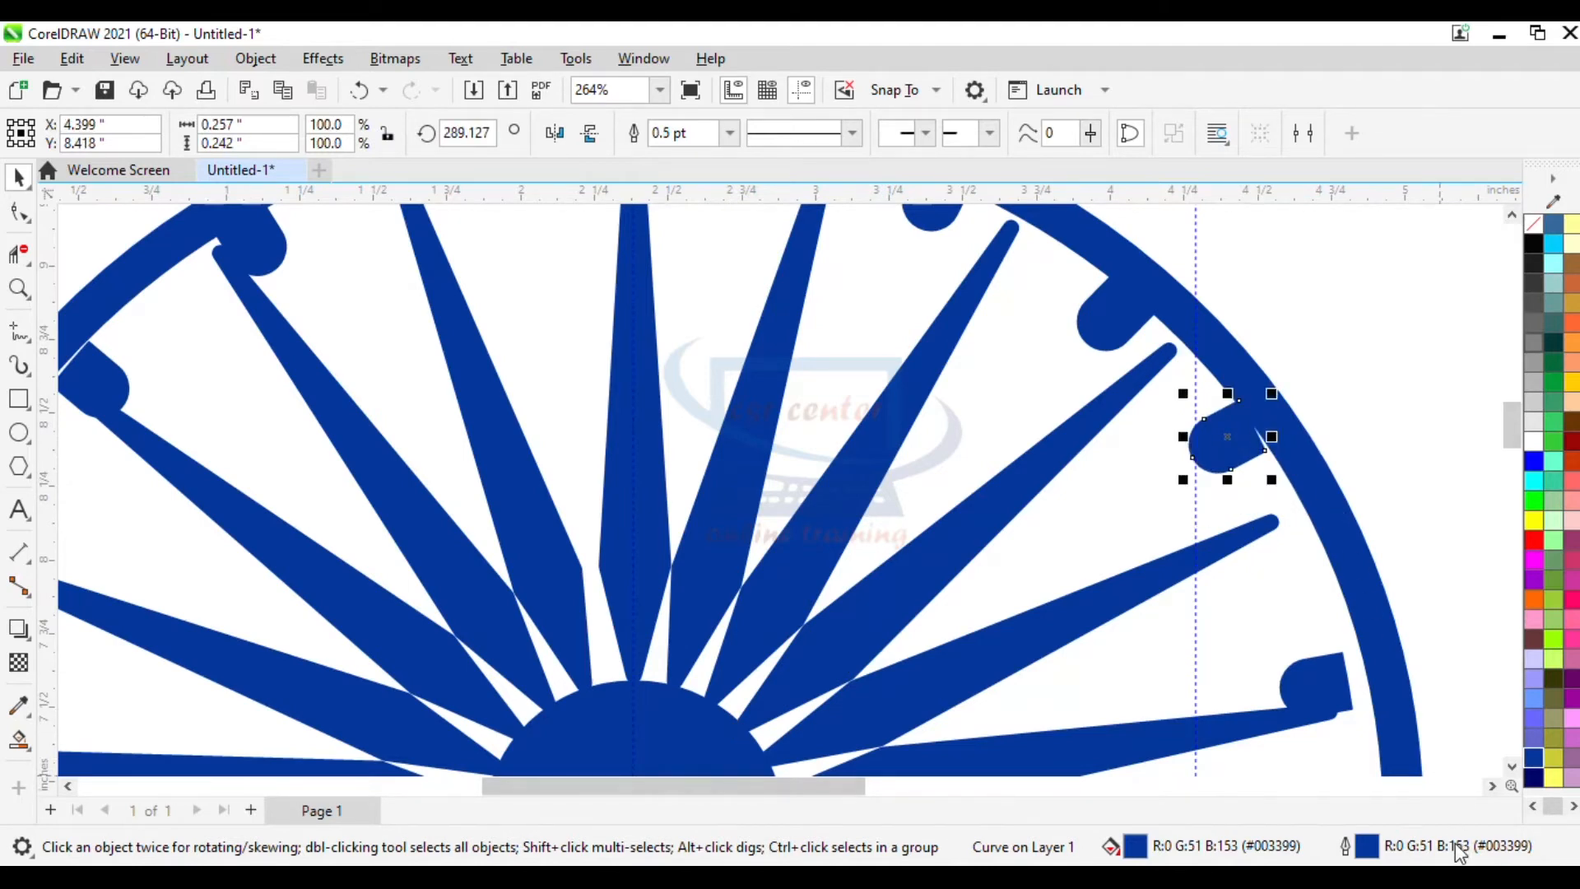
key(Escape)
- Select all parts of the emblem and group them
key(F4)
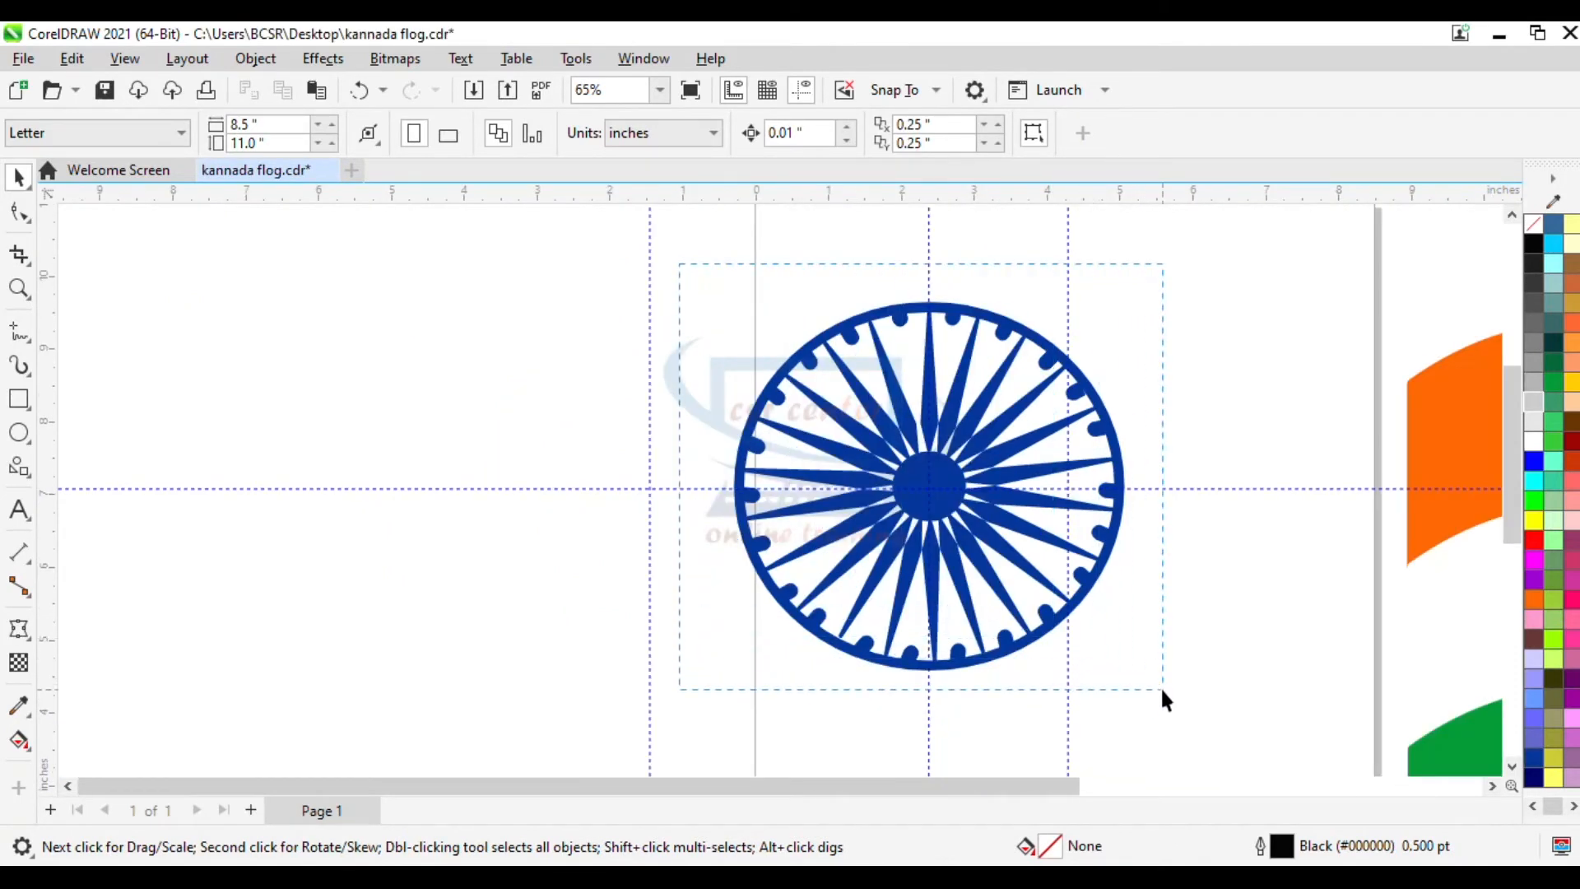
drag(1162, 690, 1161, 689)
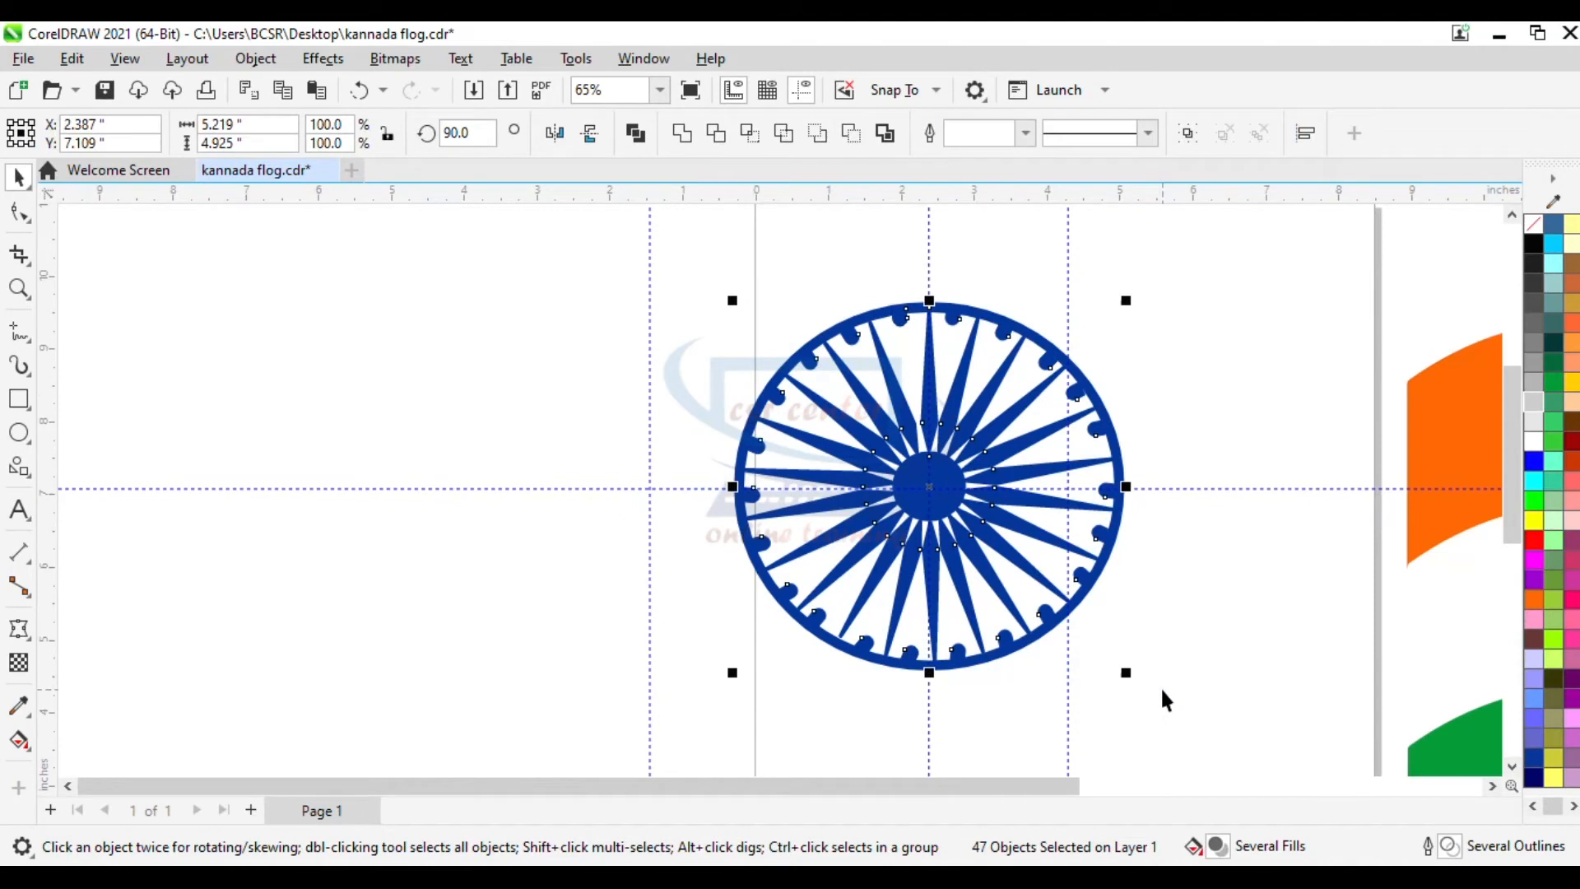
right_click(874, 331)
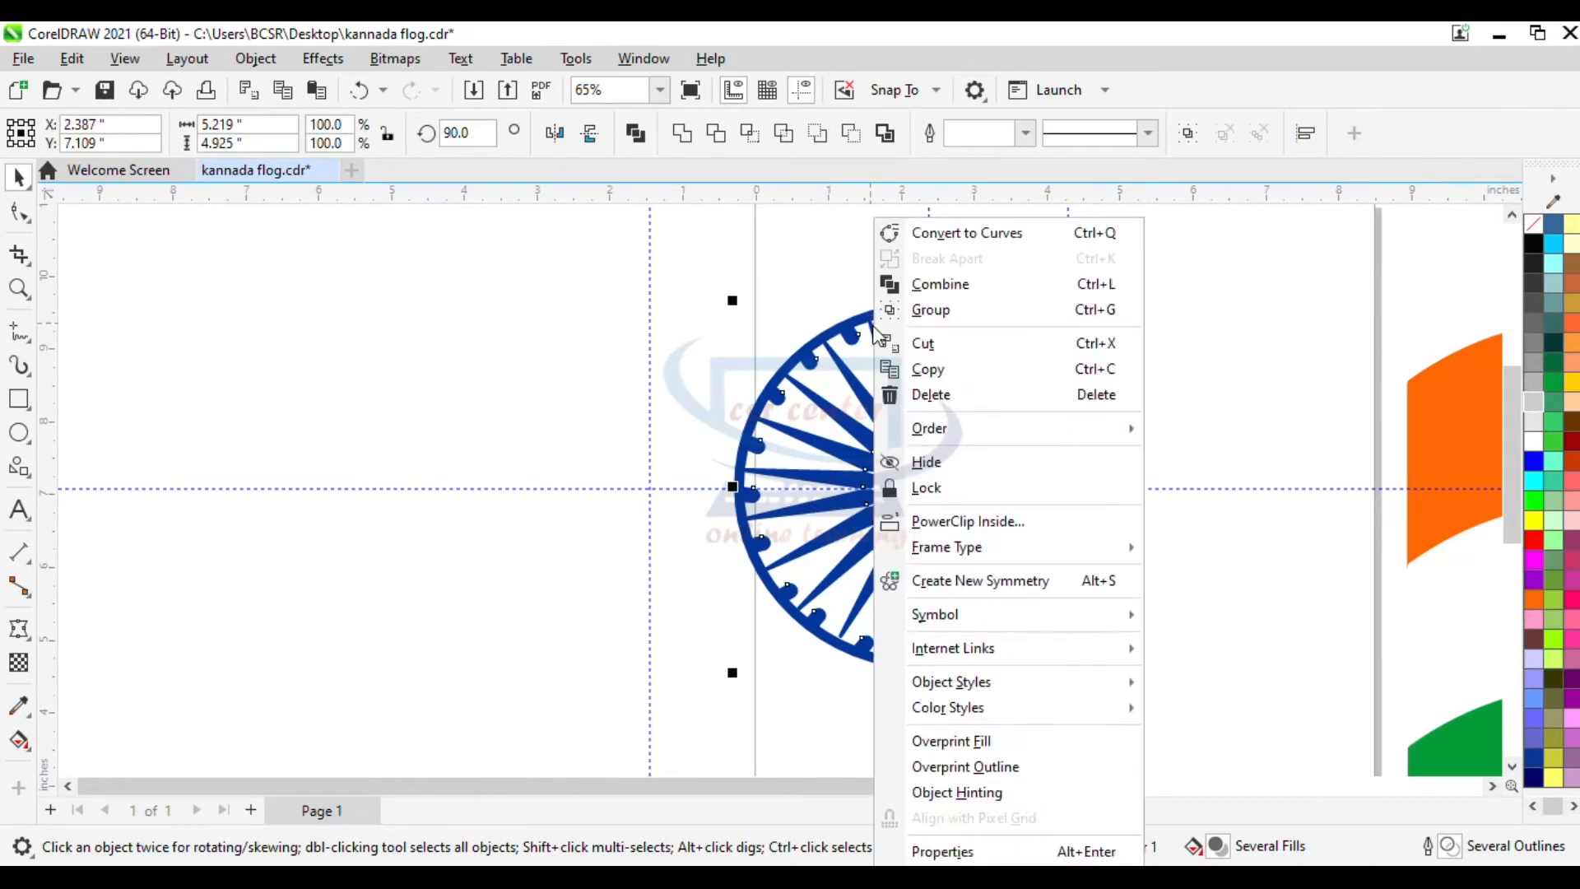
click(895, 313)
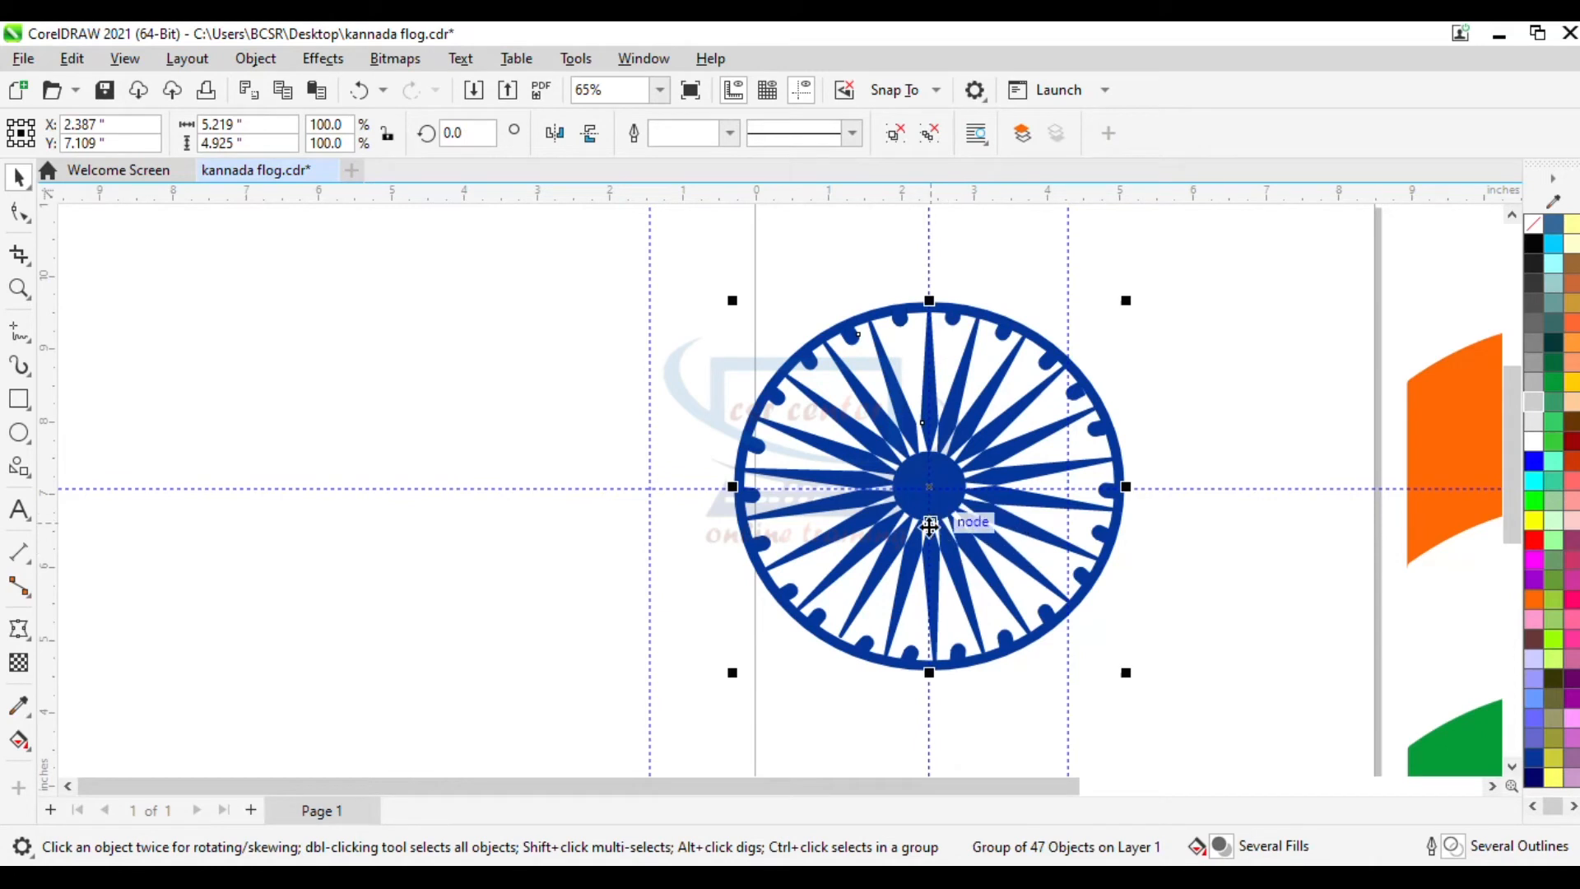
- Move the grouped emblem onto the middle of the wavy tricolour flag
drag(941, 521, 600, 486)
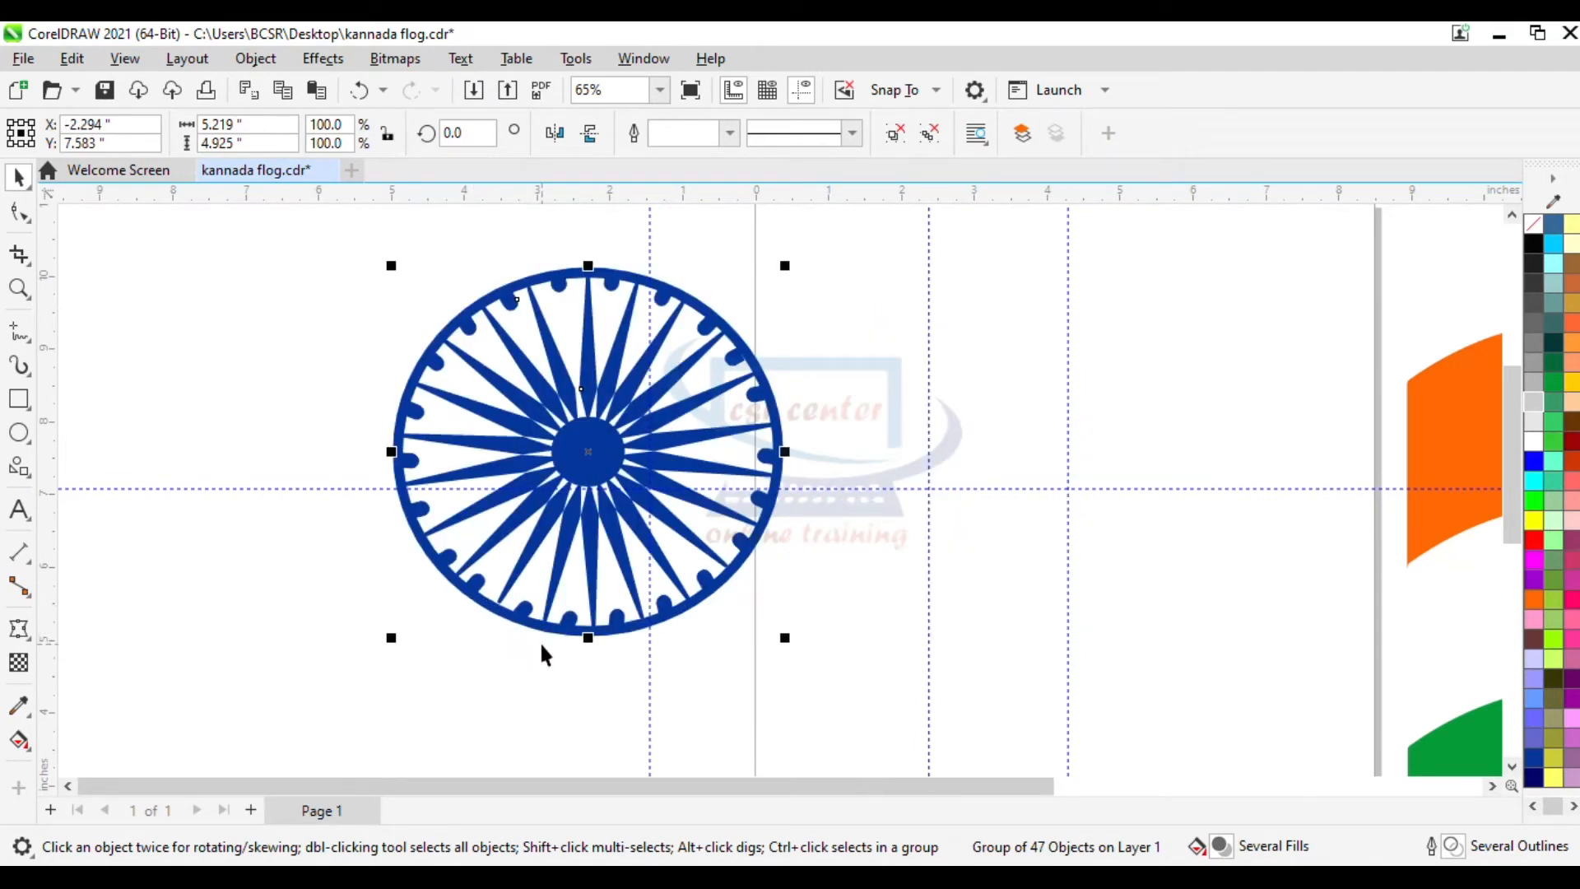
scroll(539, 640, down, 1)
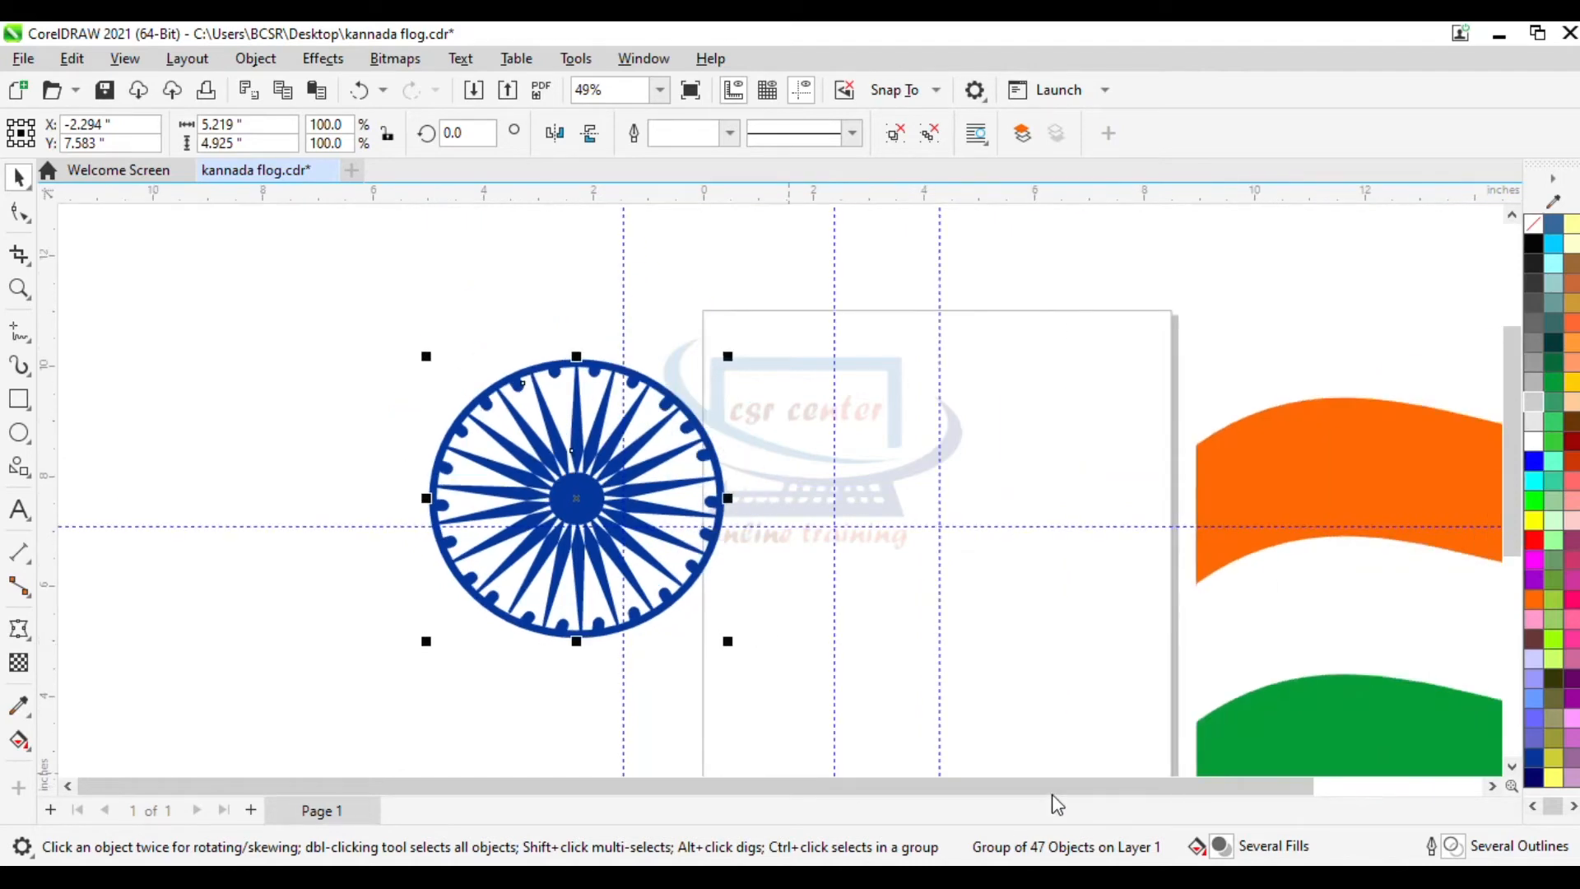
drag(1045, 790, 1167, 790)
drag(1510, 512, 1519, 571)
drag(227, 353, 1116, 492)
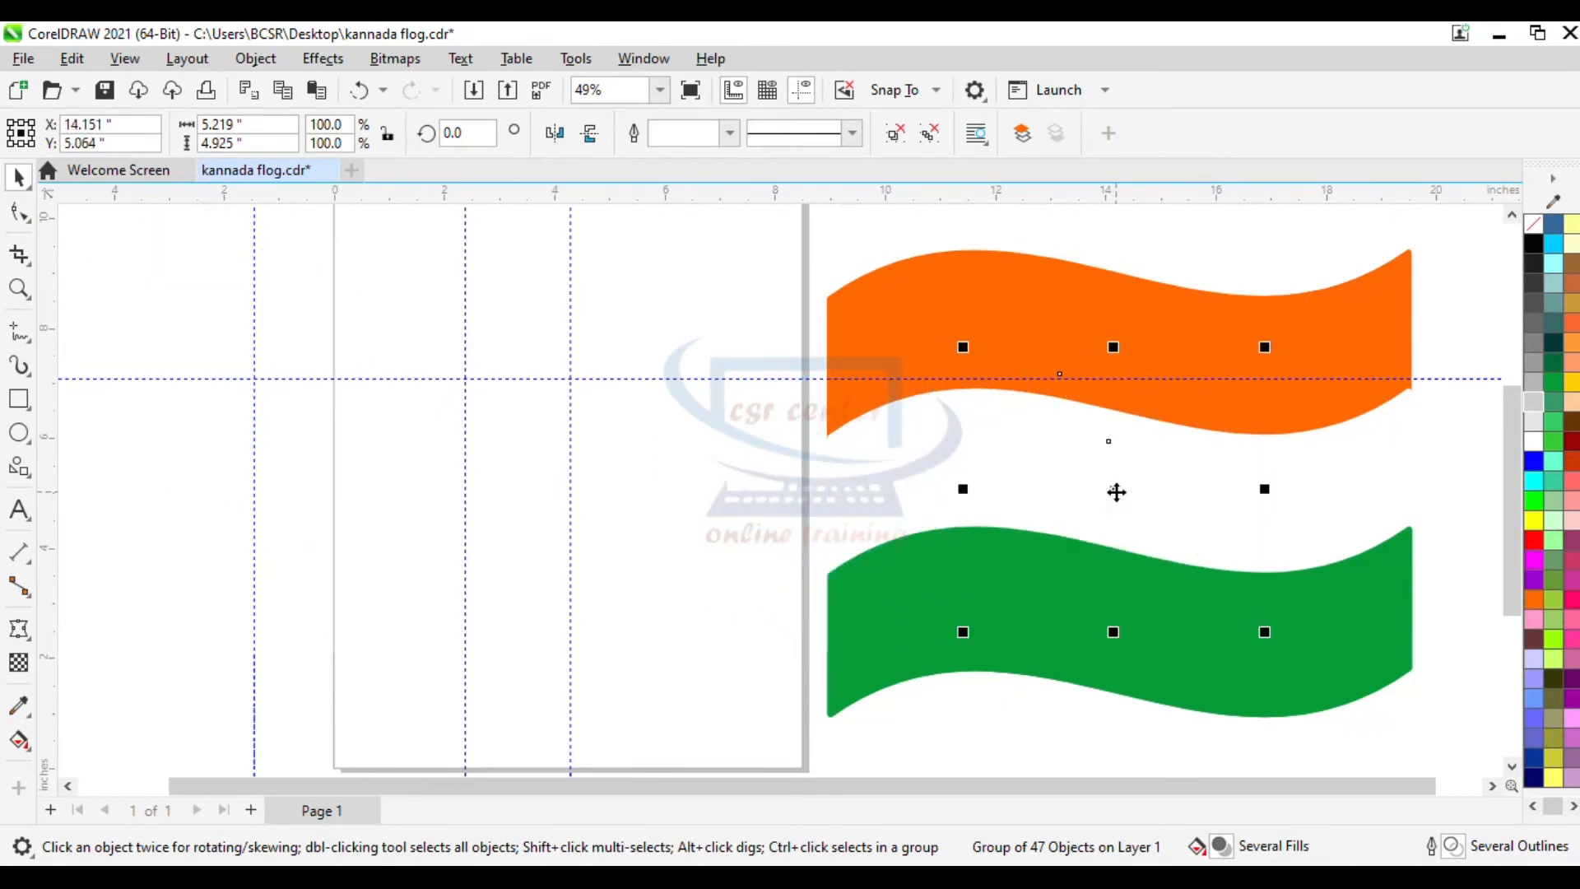
- Bring the emblem to the front of the page
right_click(1116, 492)
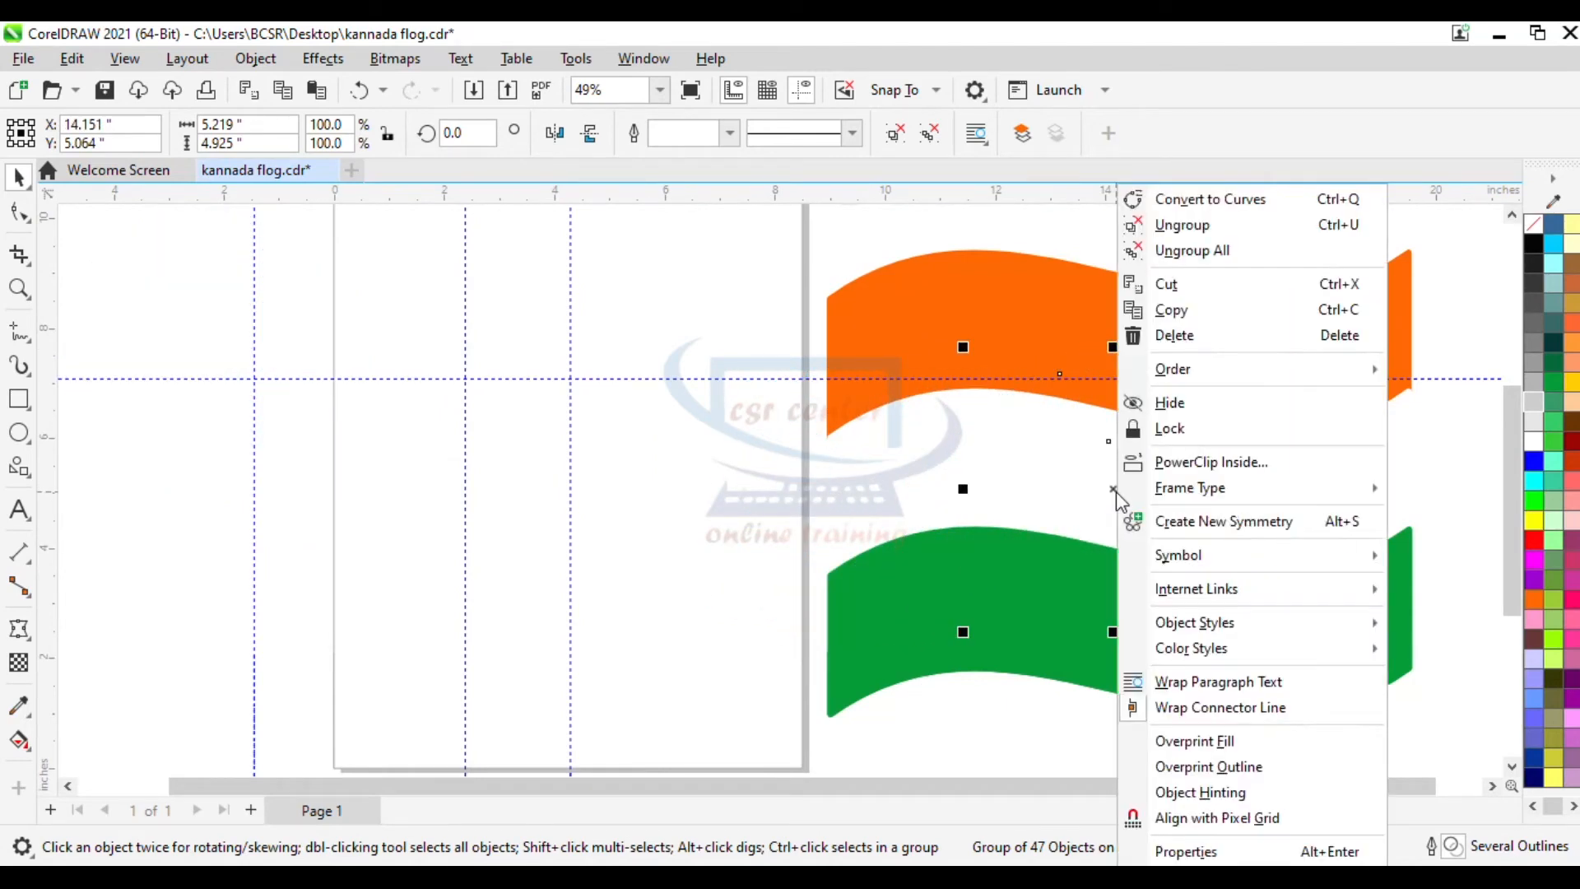
mouse_move(1229, 369)
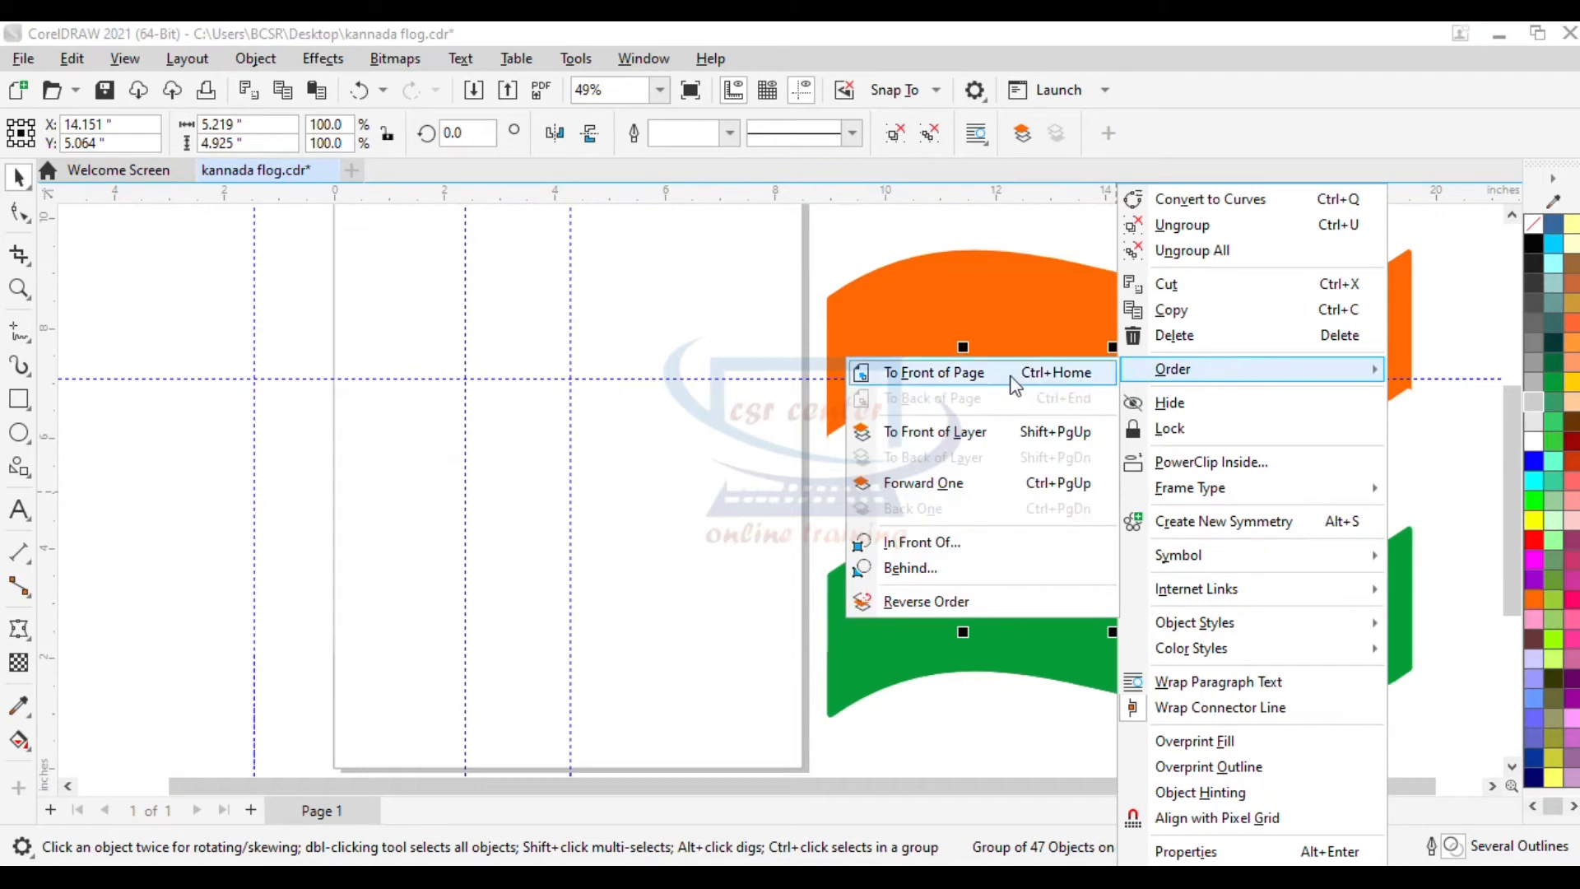
click(982, 384)
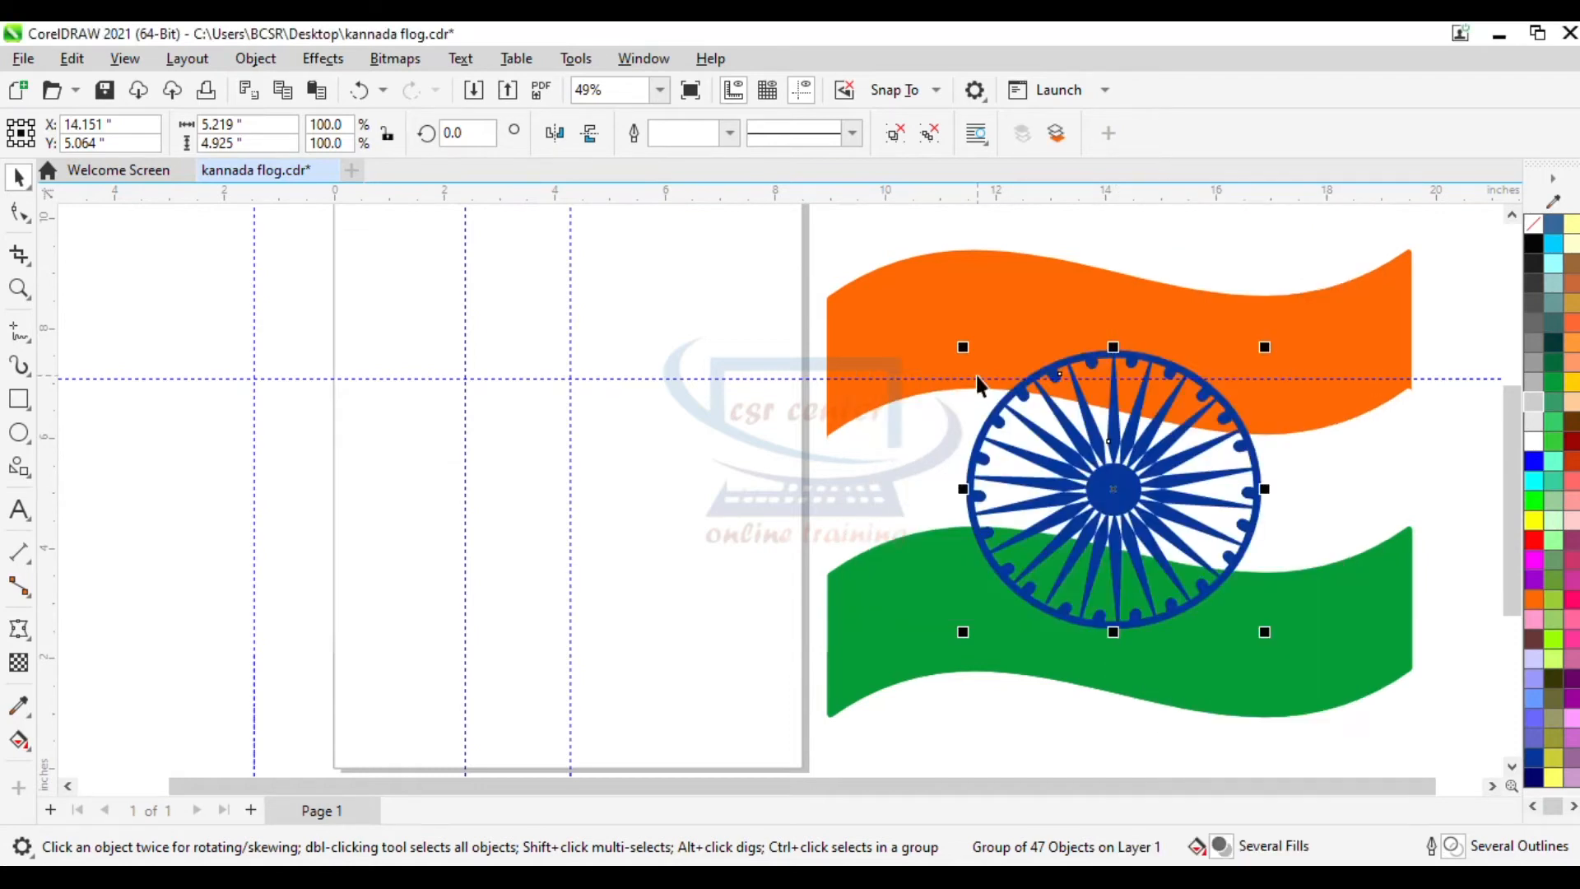
- Scale the emblem down to about 50% so it fits in the white band between the stripes
drag(1264, 346, 1216, 393)
drag(963, 632, 1003, 594)
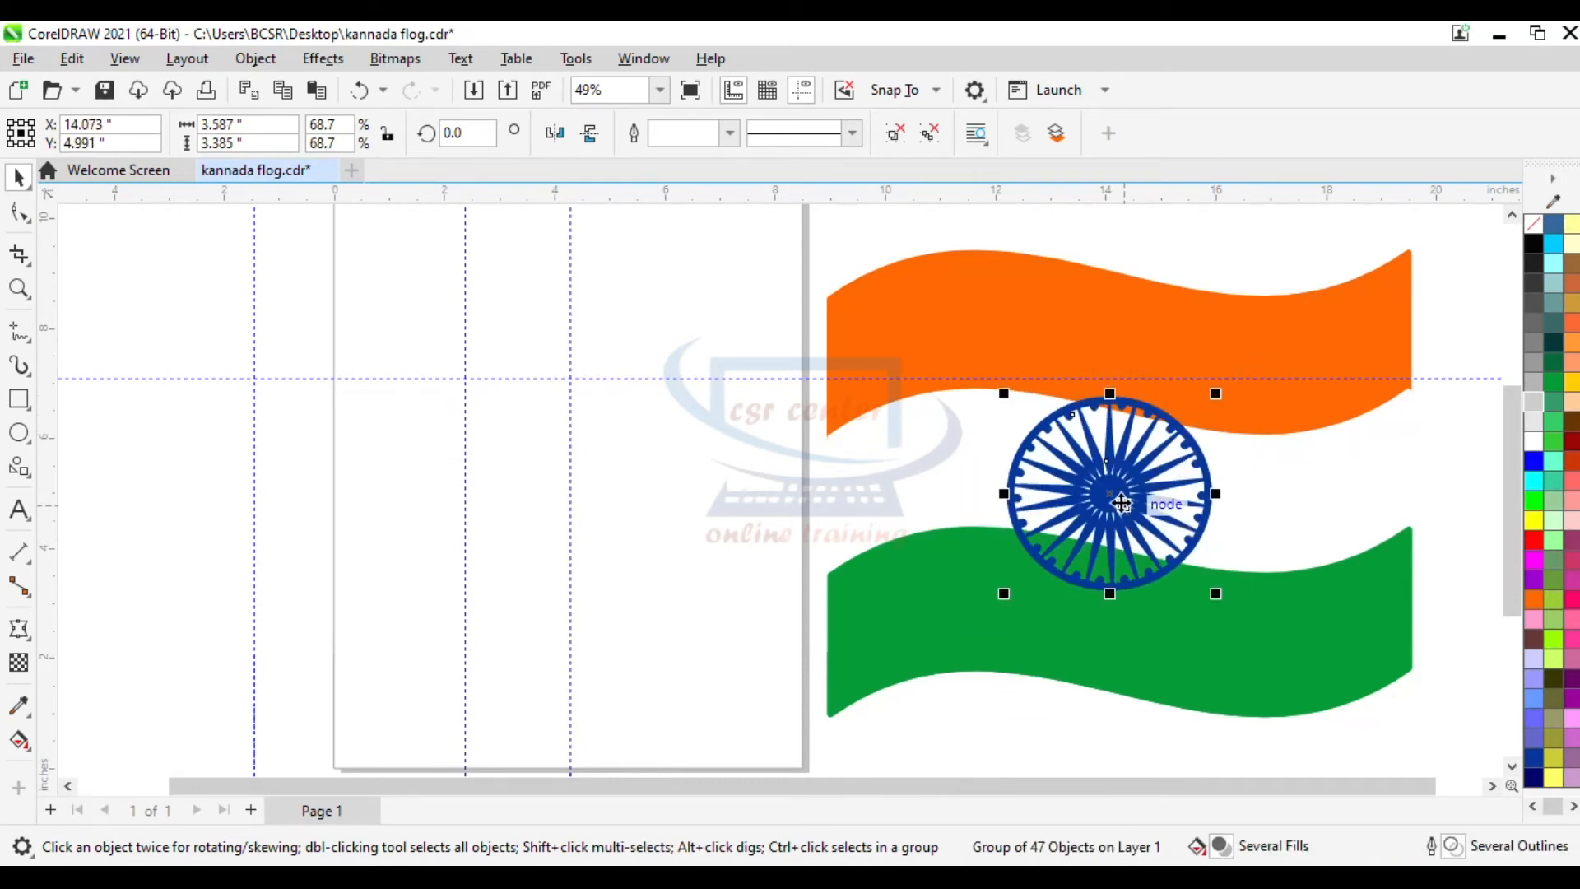
drag(1216, 393, 1196, 412)
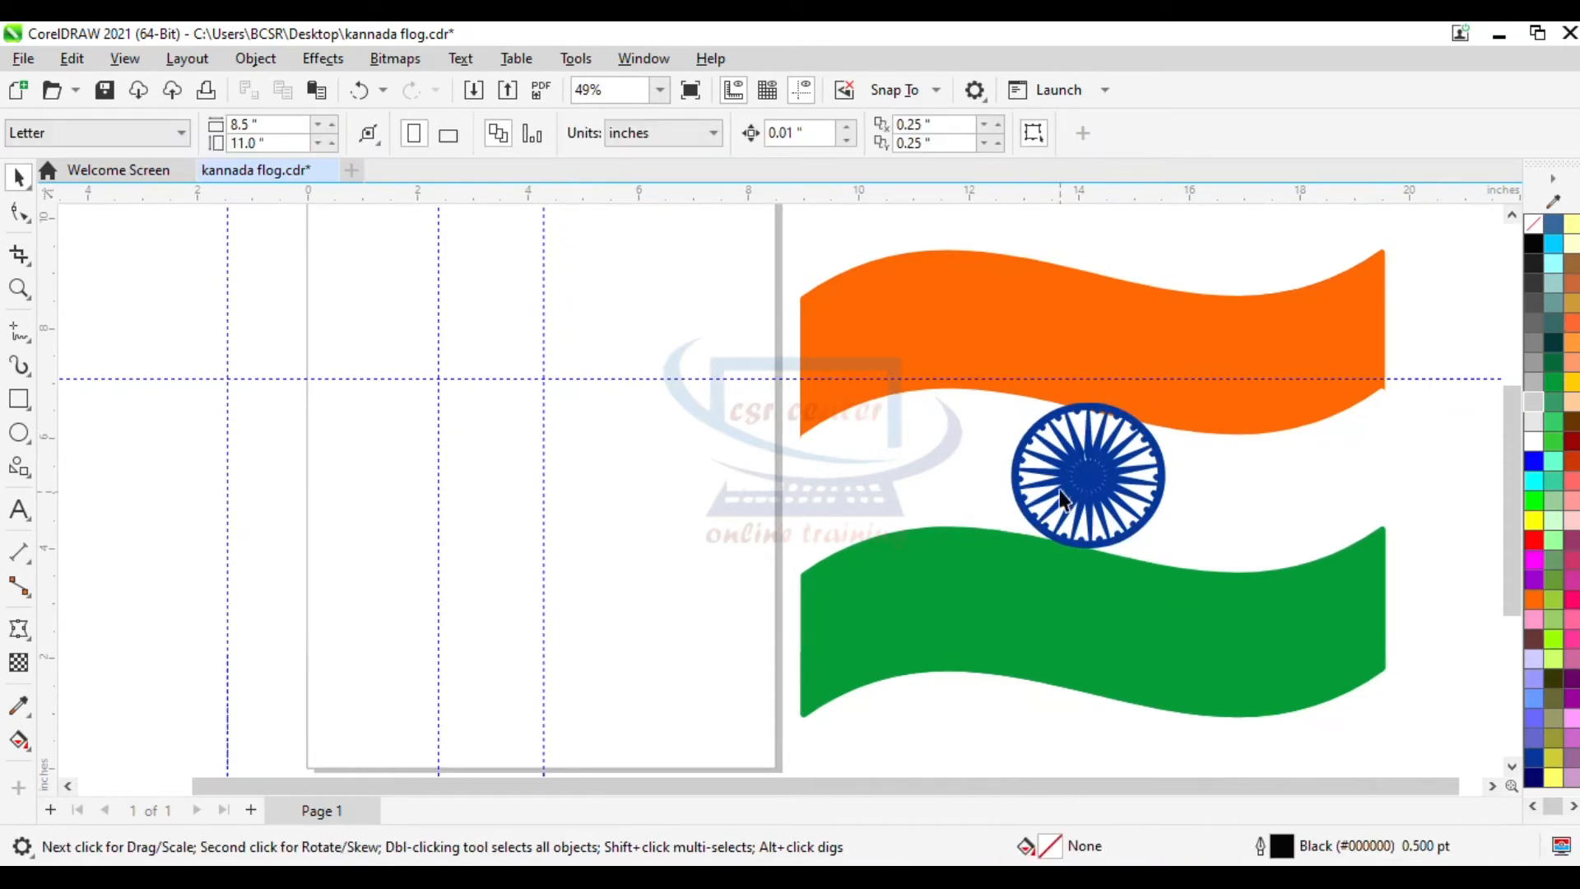
click(1099, 479)
drag(1171, 399, 1166, 398)
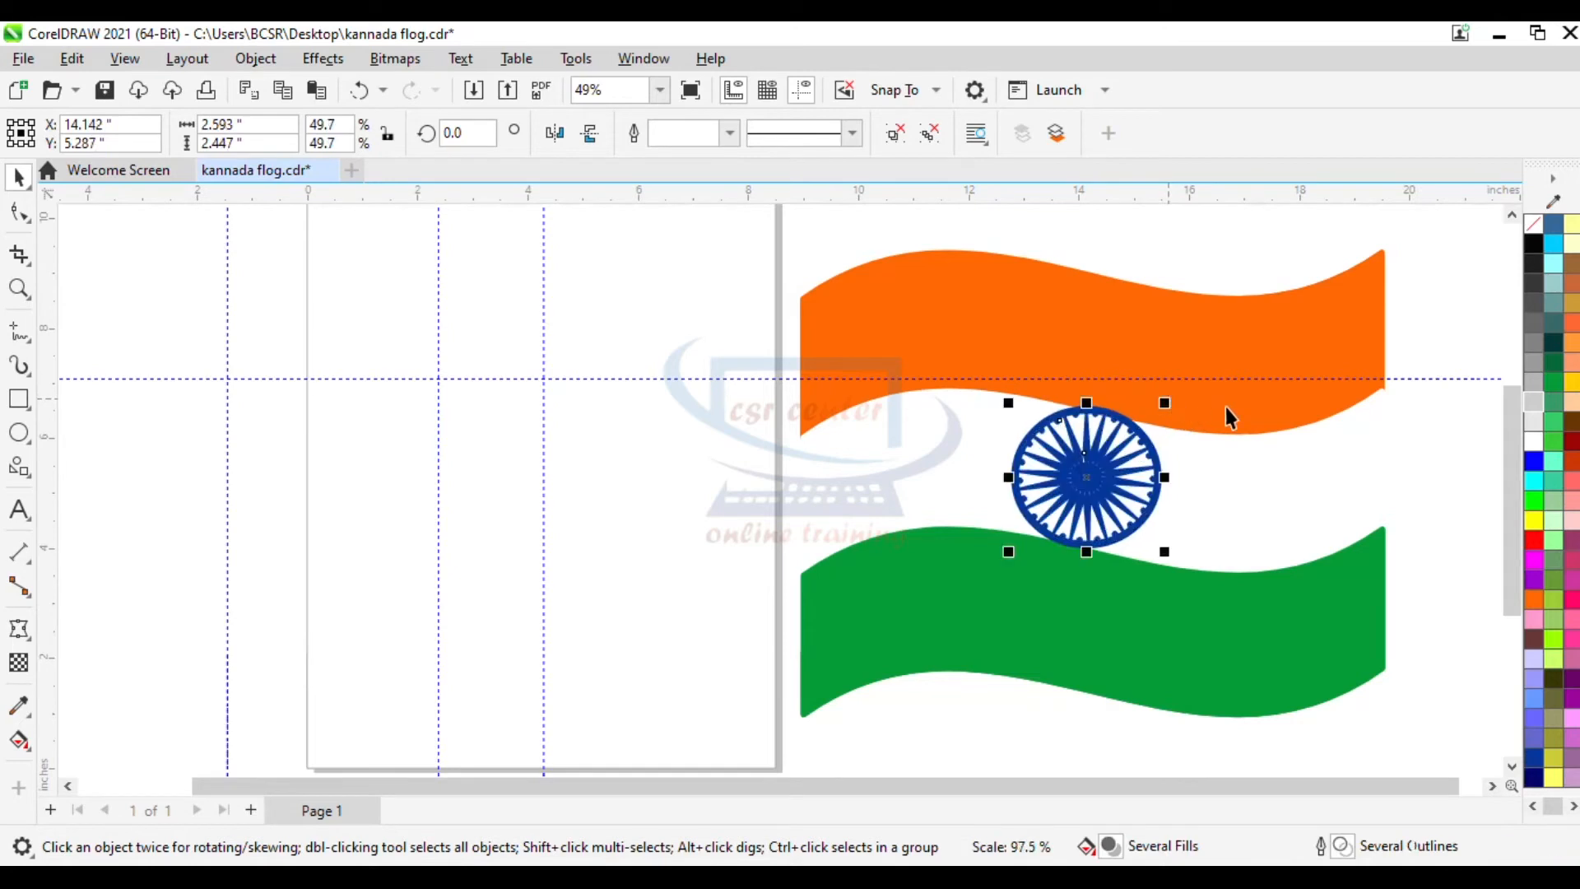
click(1454, 328)
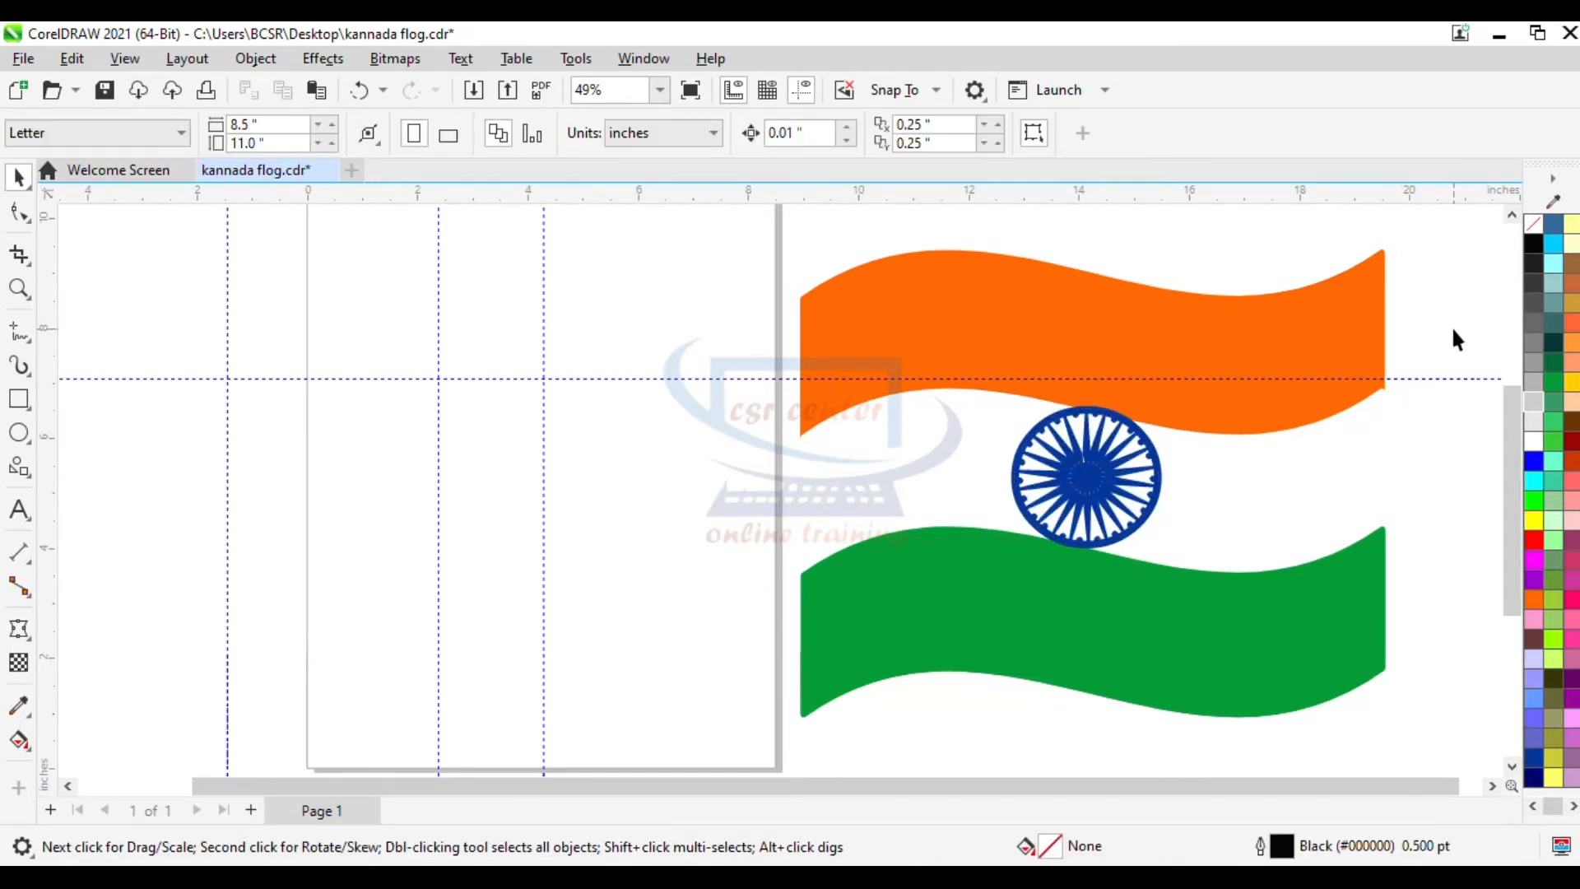
- Draw a tall narrow rectangle about 1.4 by 13.4 inches left of the page and fill it light grey
scroll(1453, 330, down, 2)
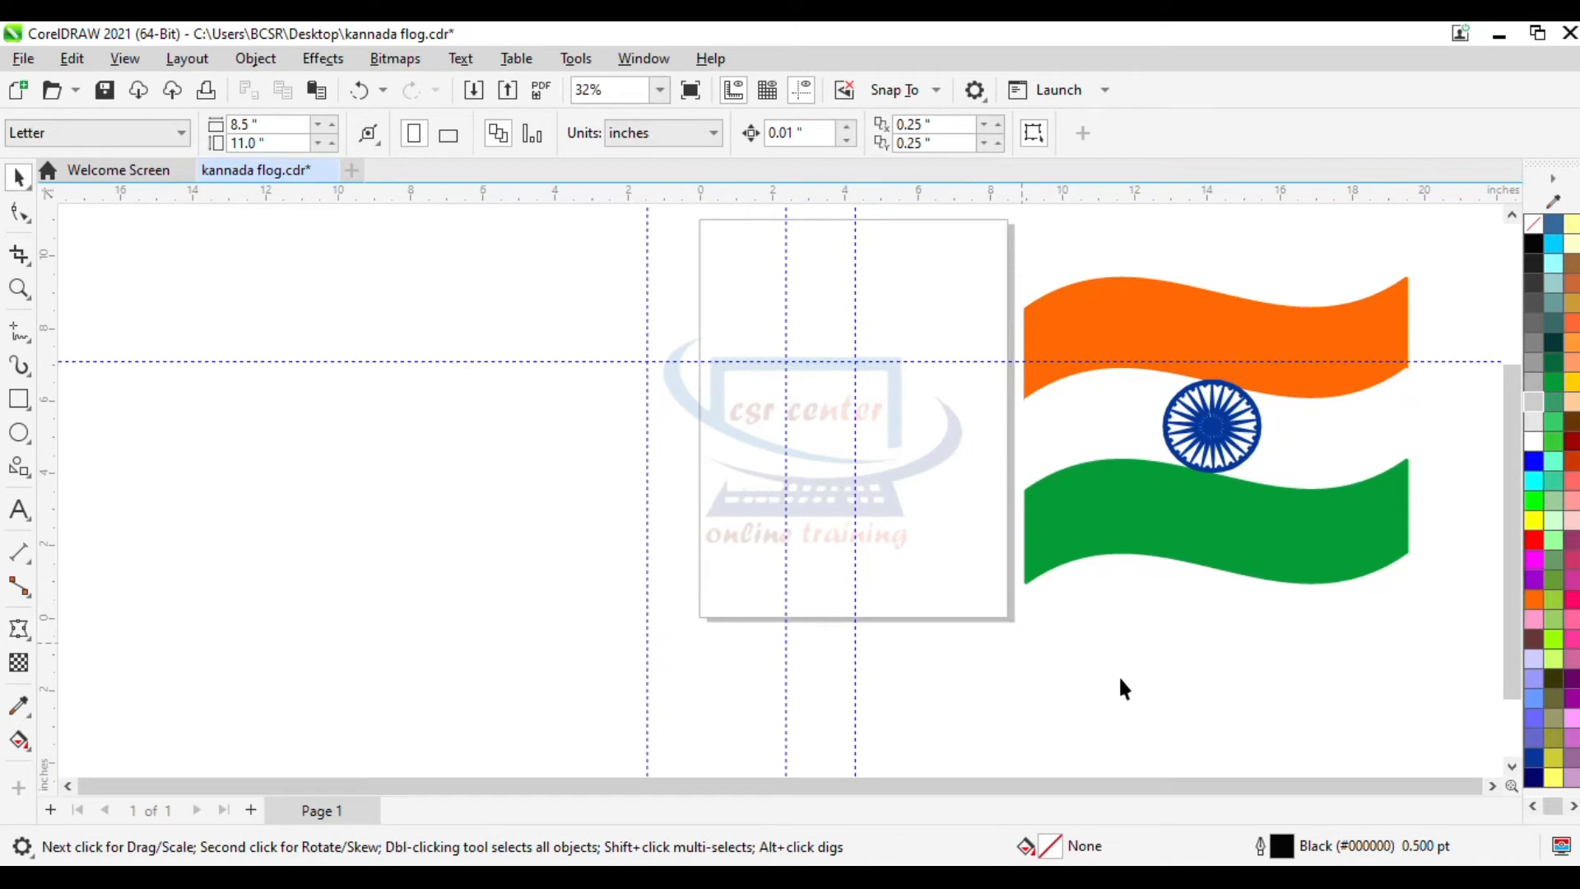
click(17, 402)
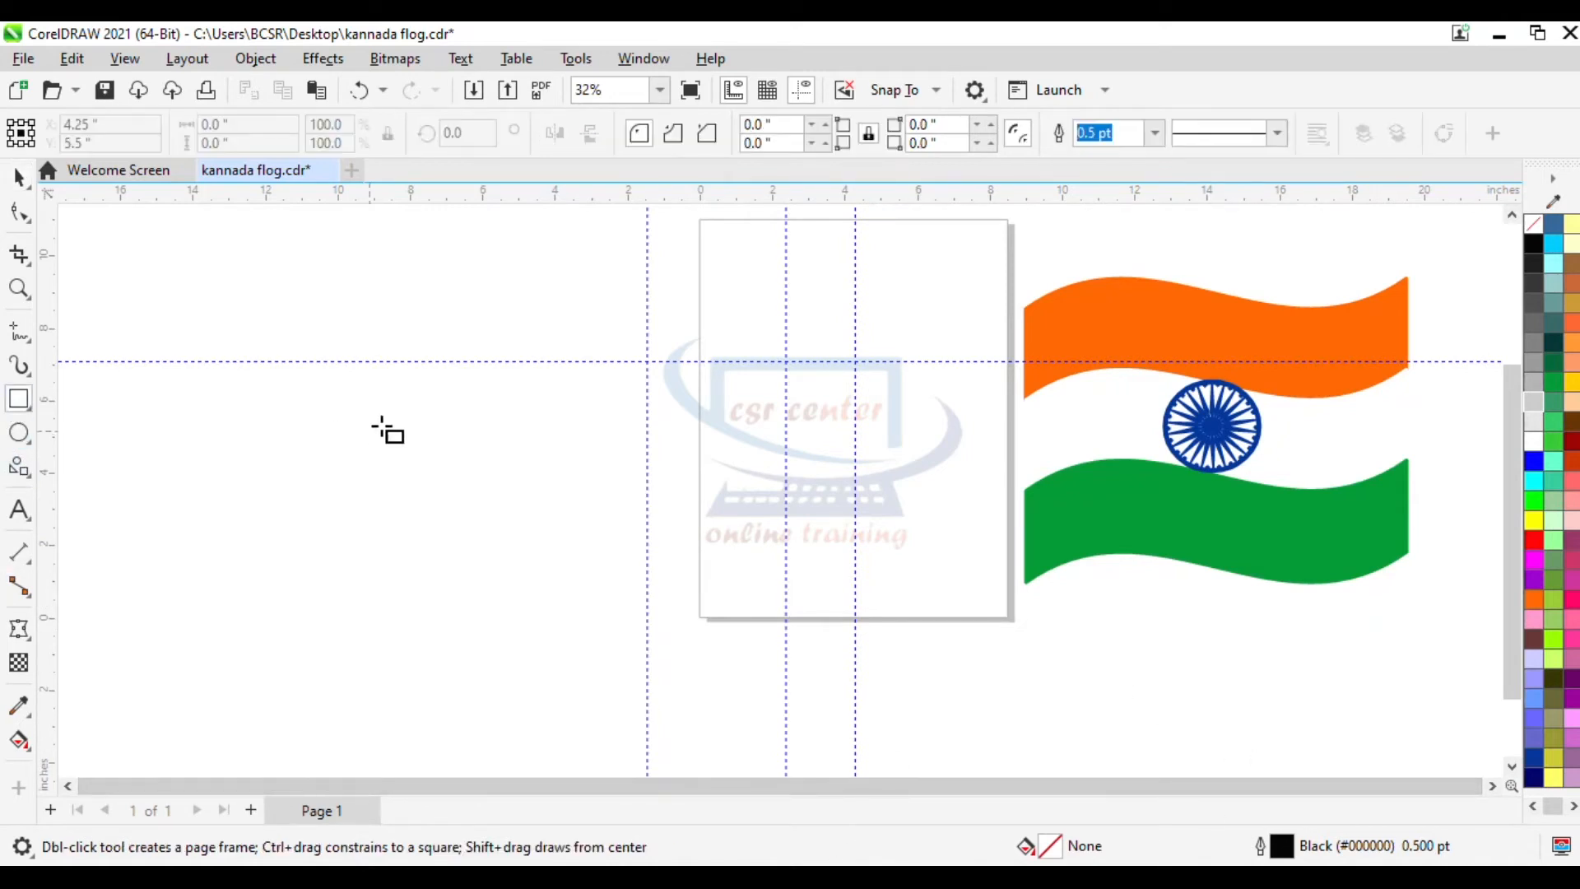
drag(423, 321, 492, 749)
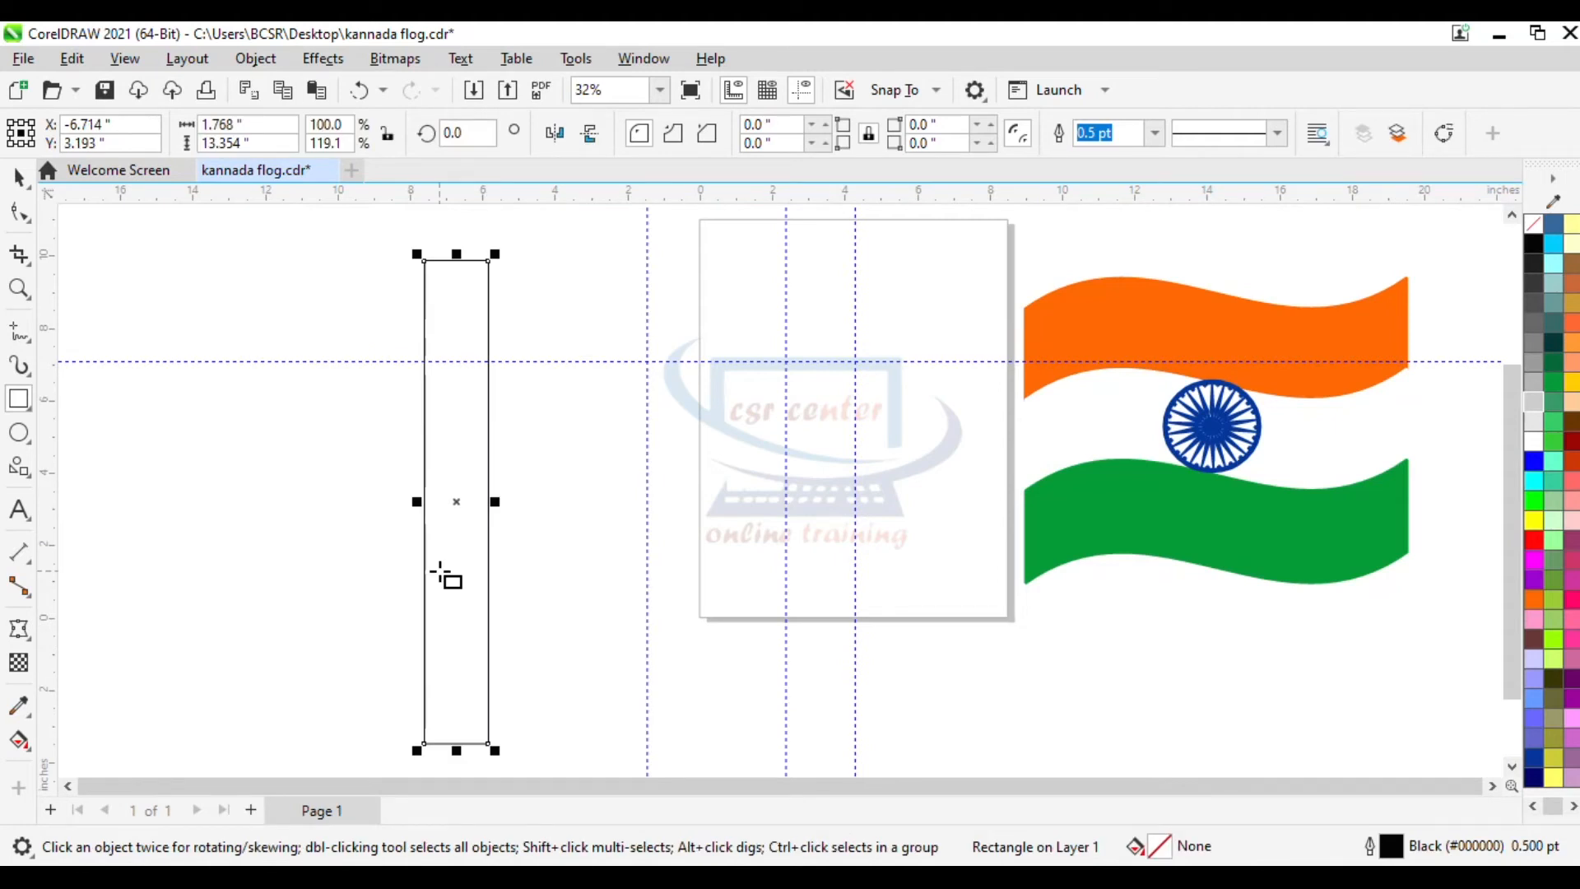
drag(493, 505, 481, 503)
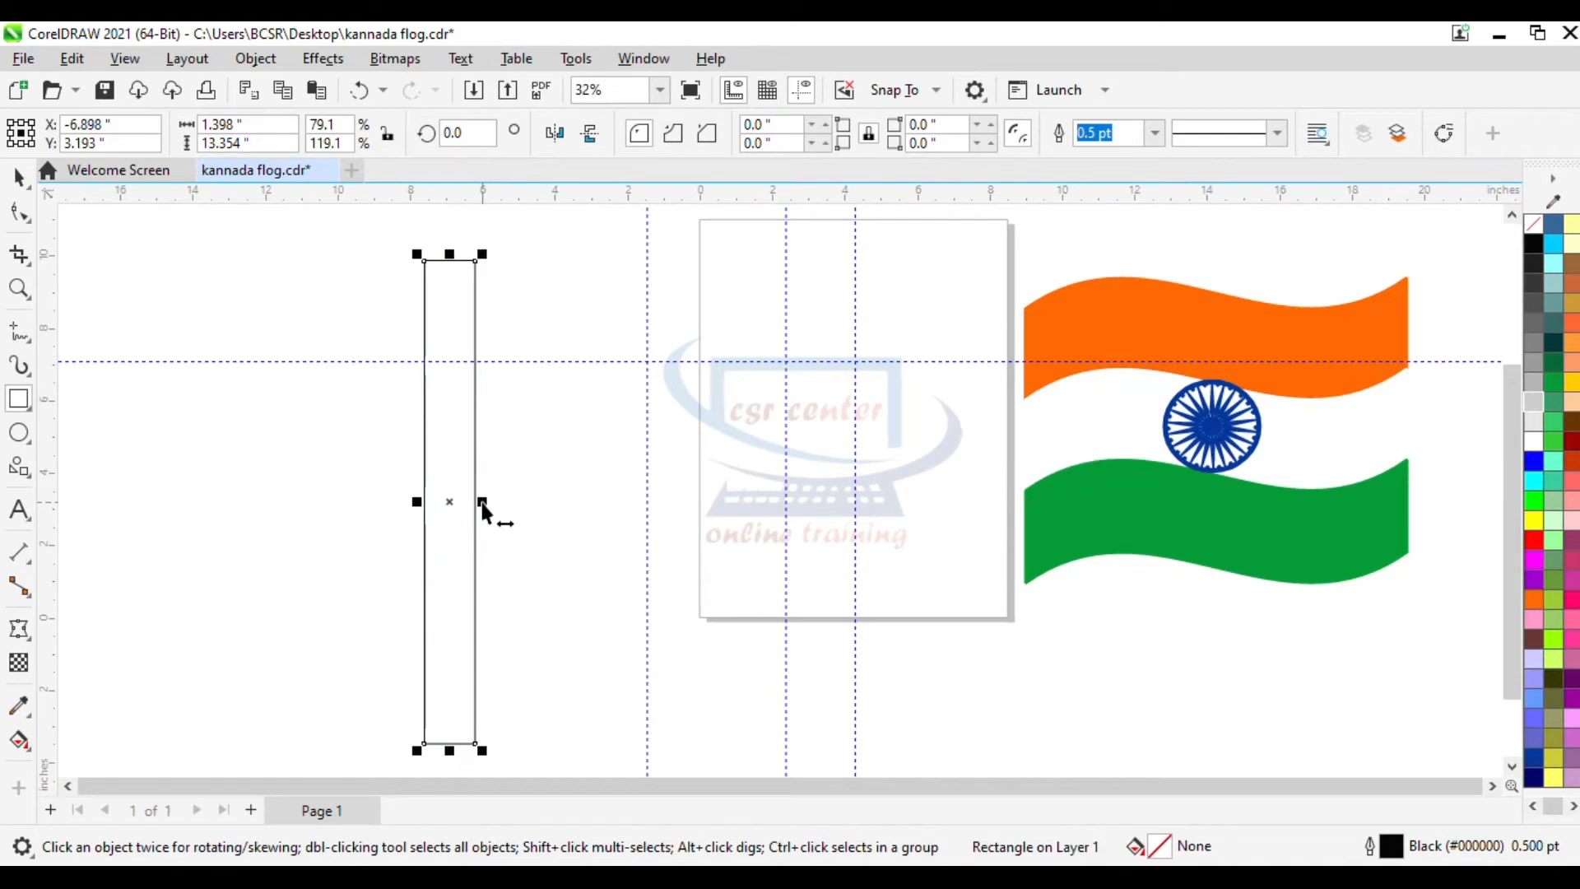
click(1534, 401)
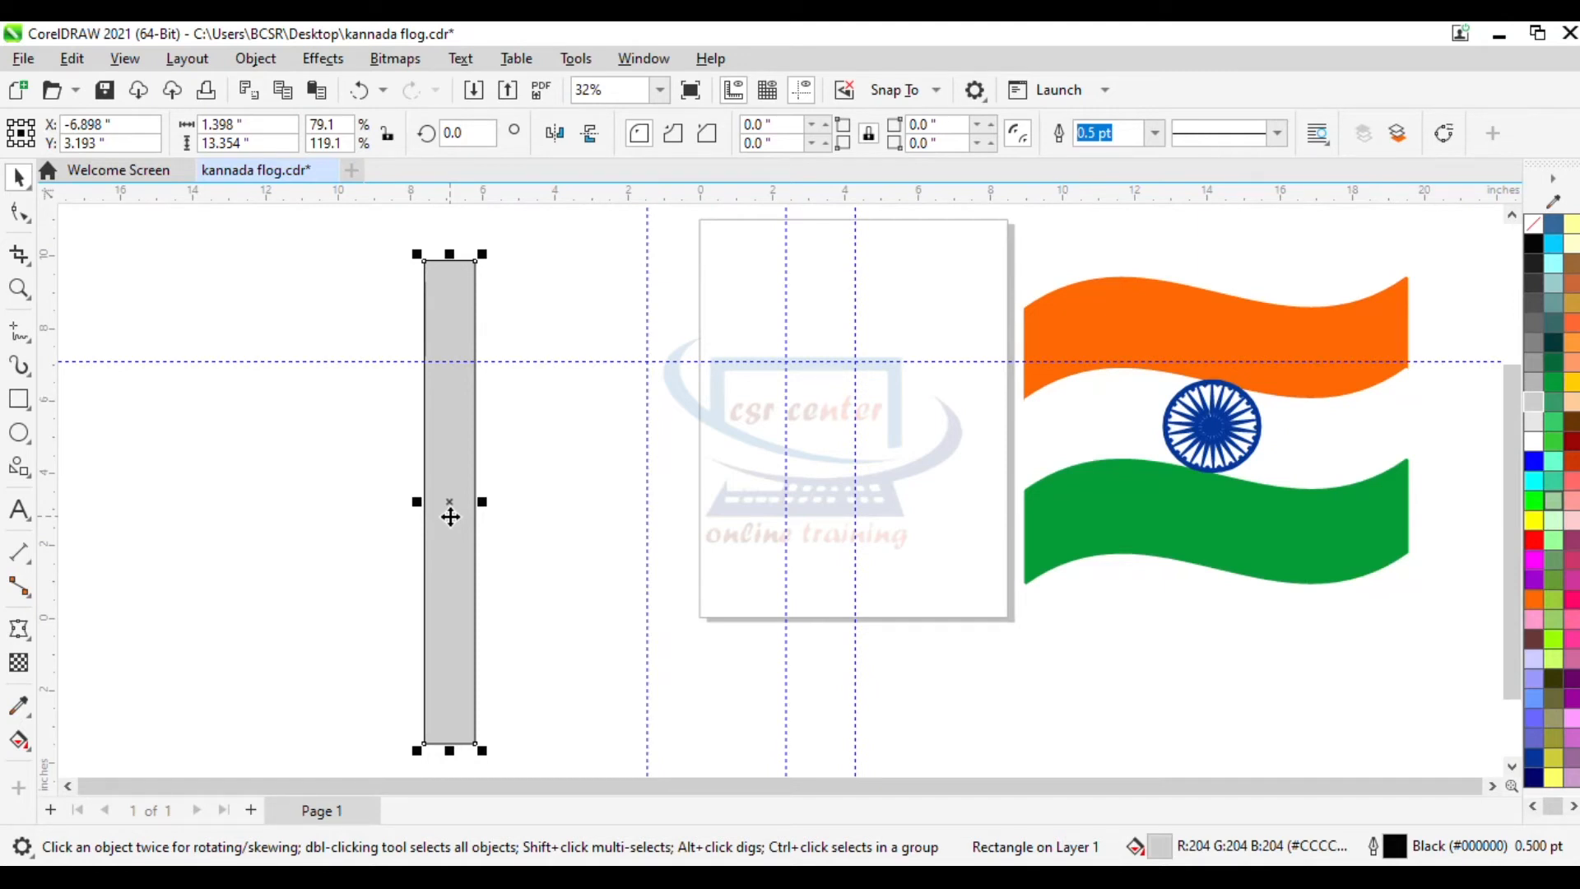
- Give the pole a Repeat and Mirror fountain fill, setting the gradient's end at the pole's middle
key(g)
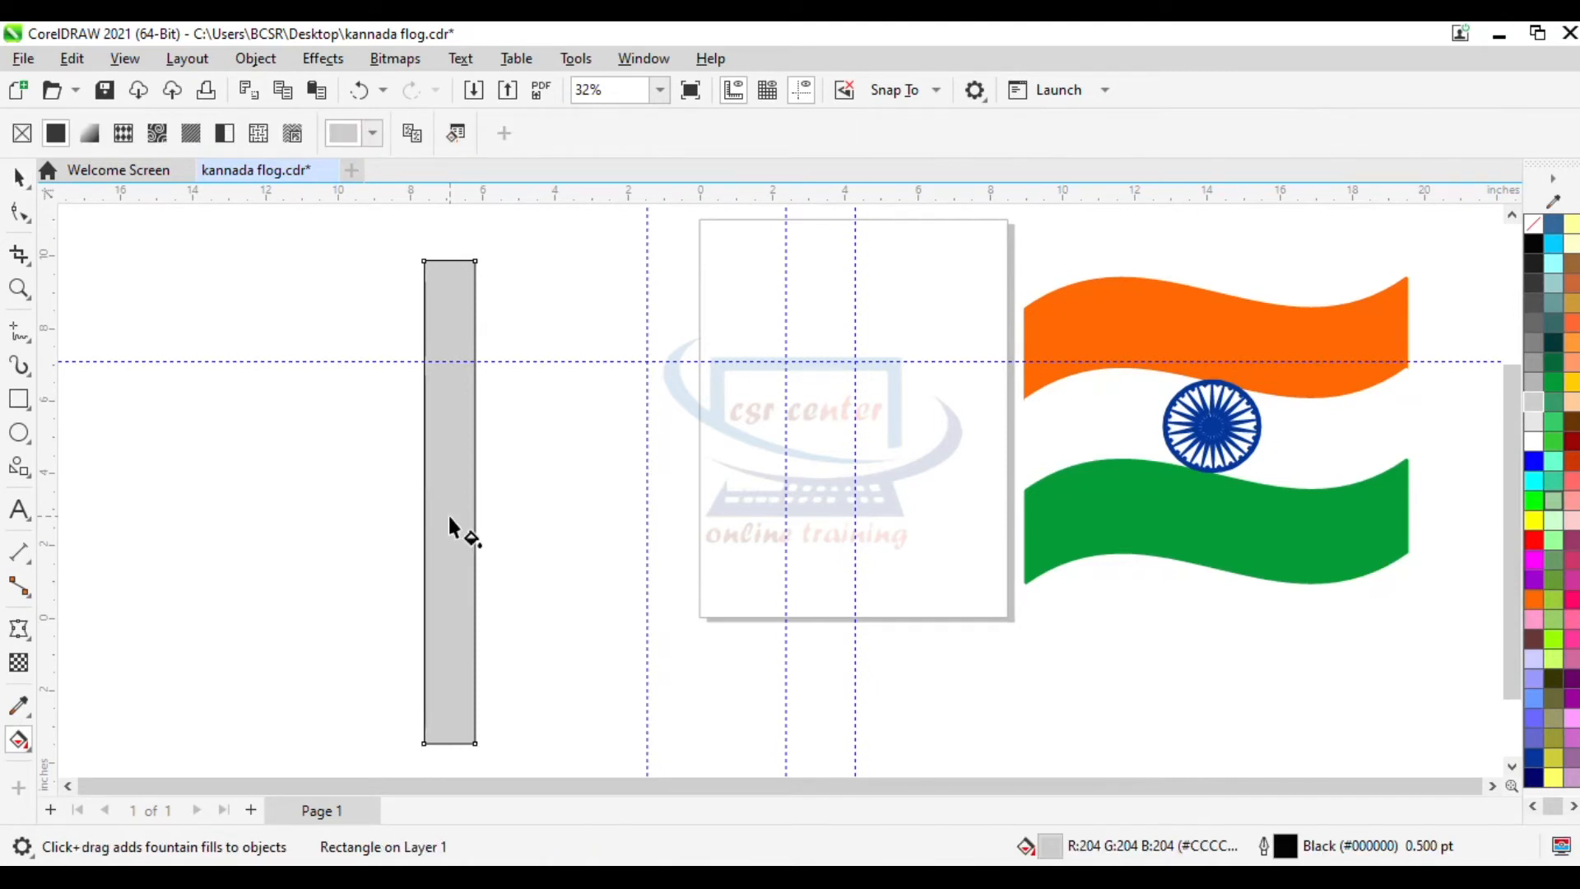
click(91, 138)
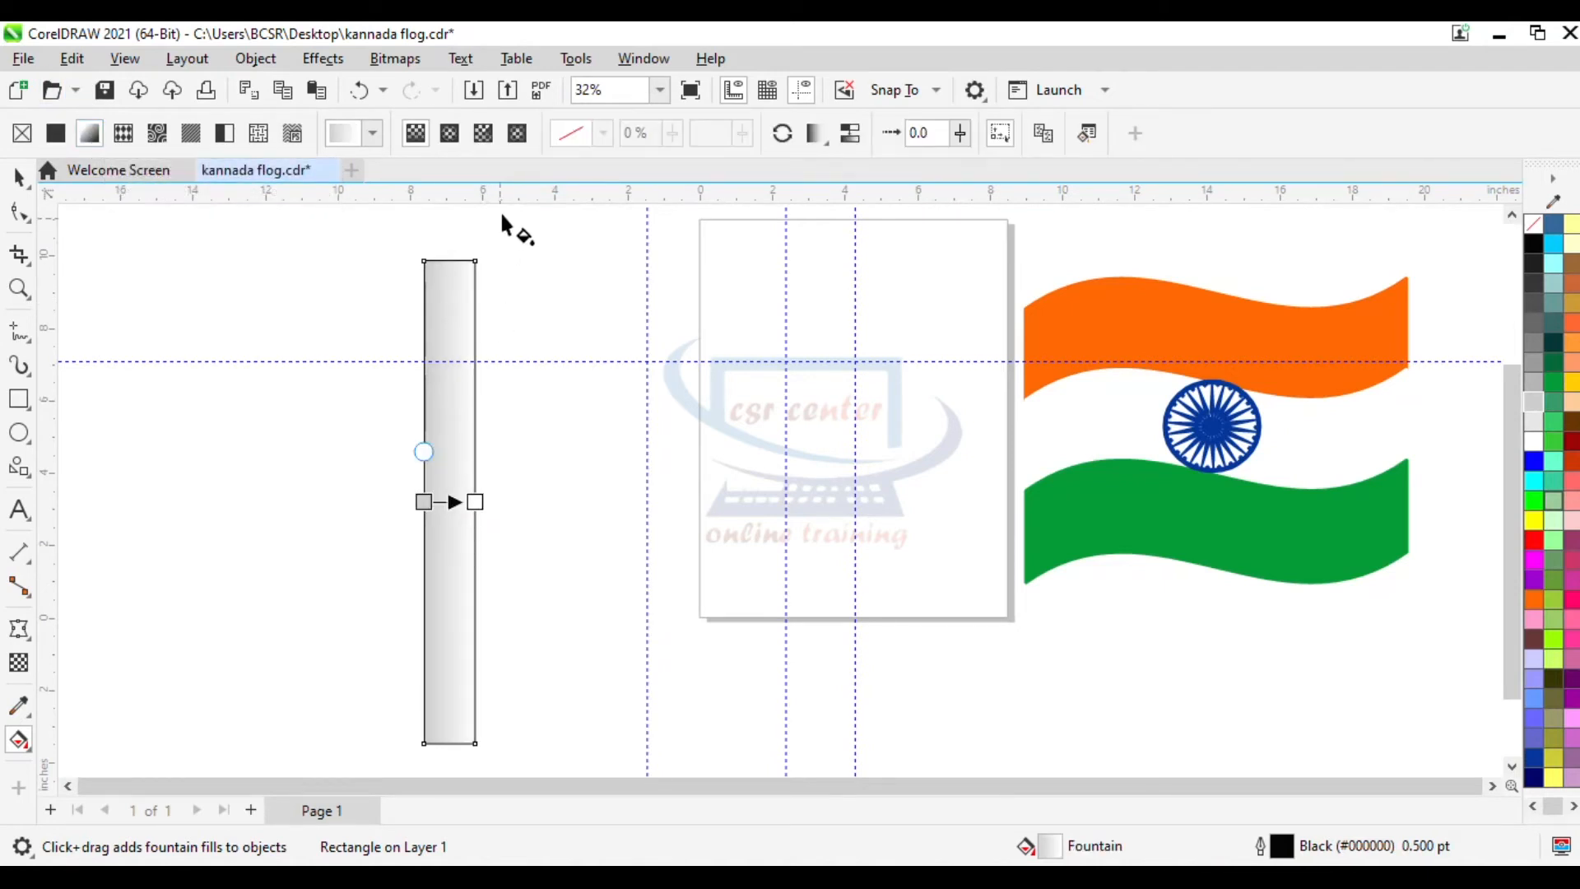
click(817, 132)
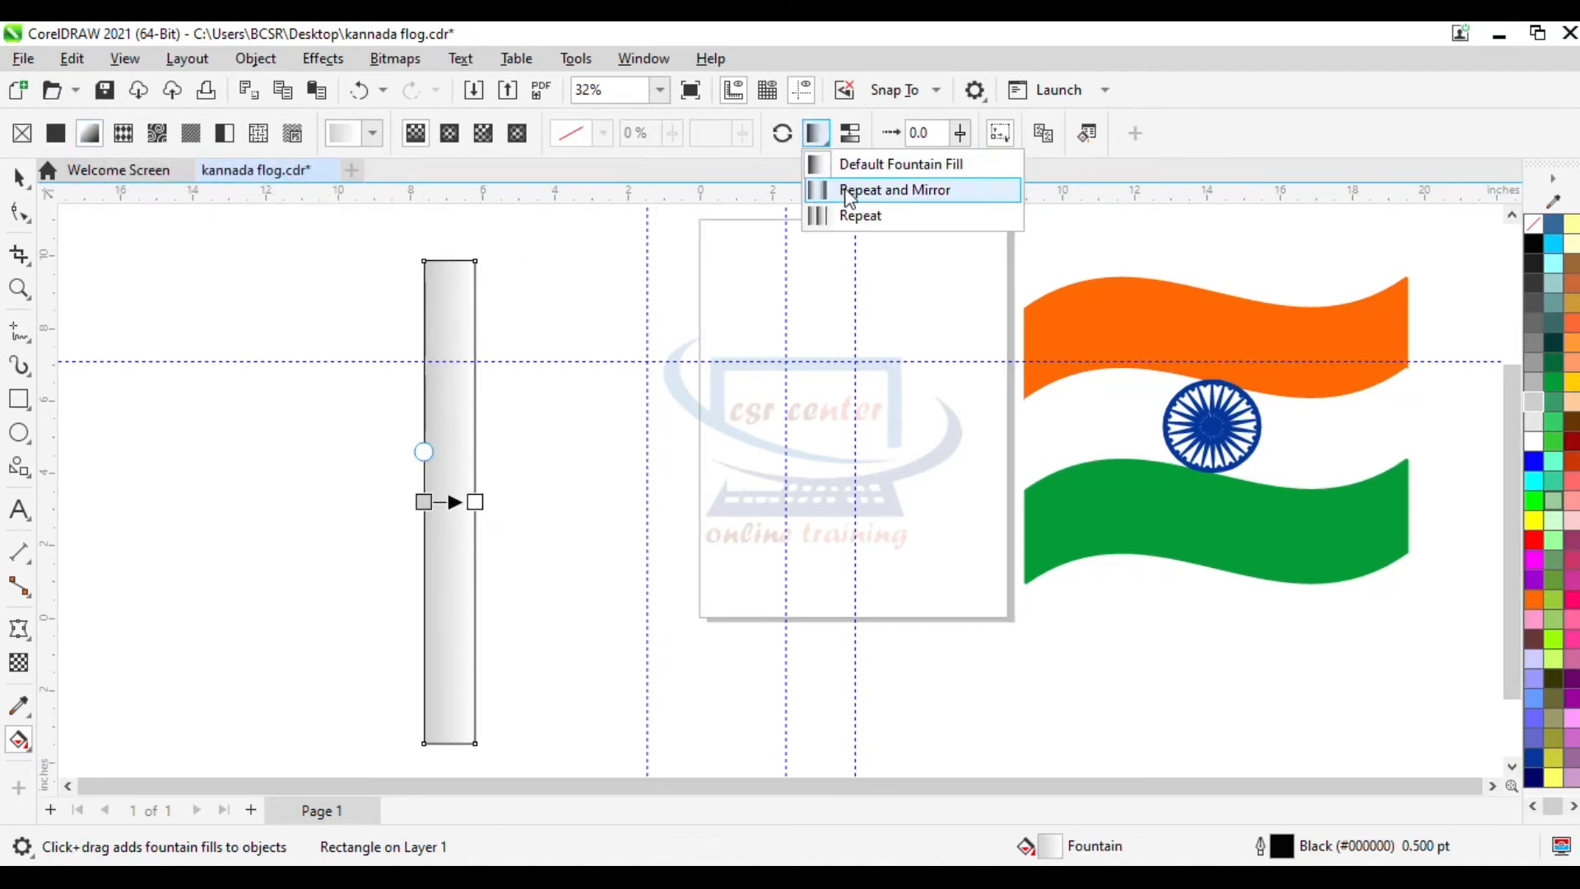
click(850, 190)
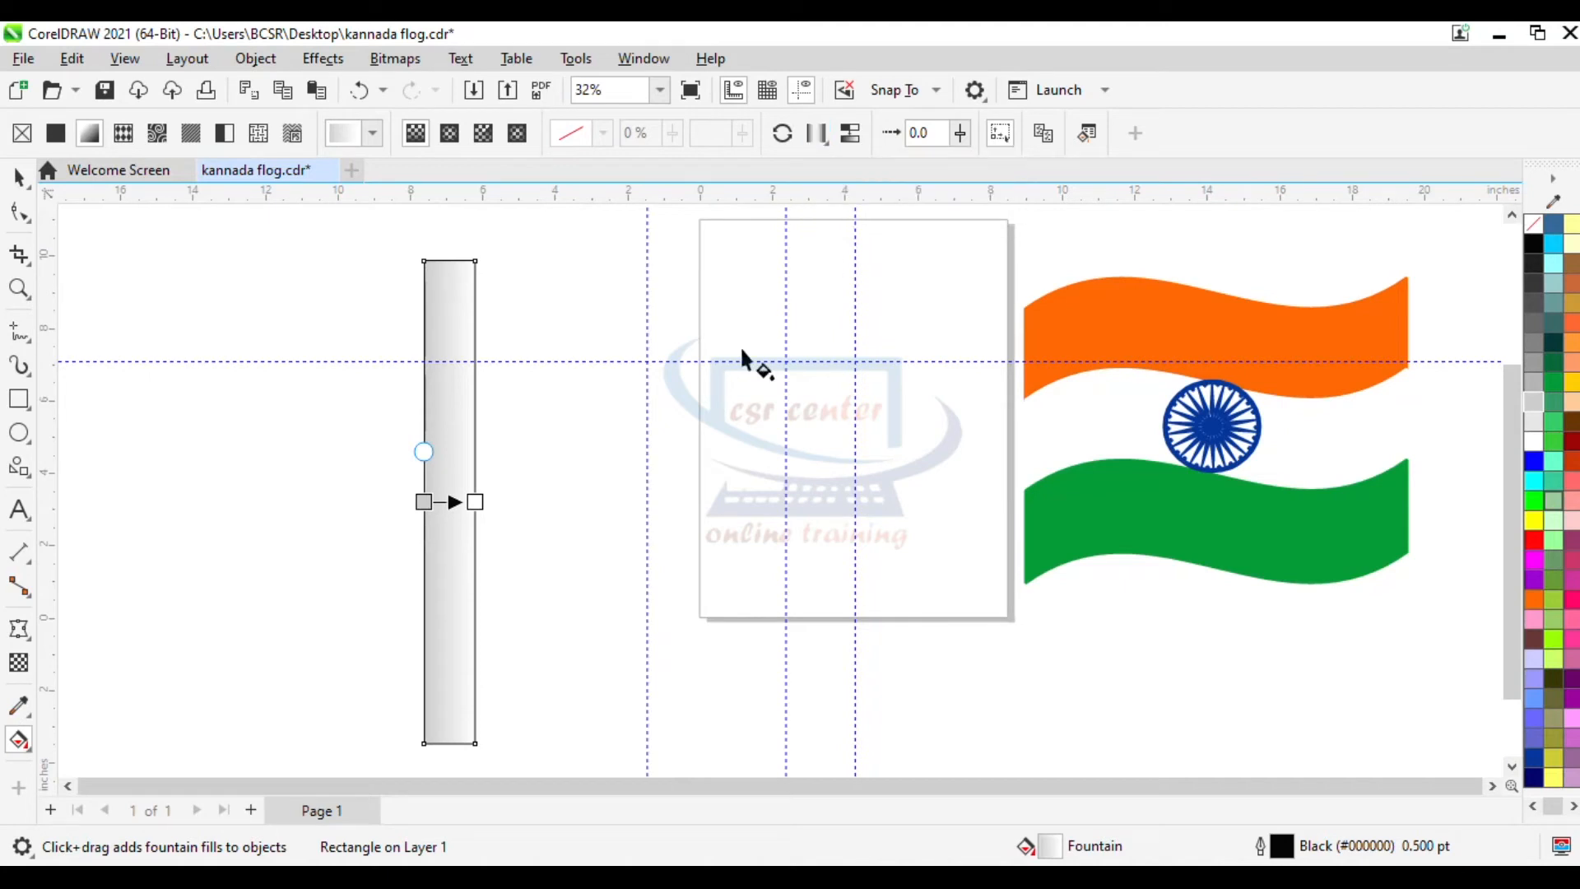
scroll(484, 507, up, 4)
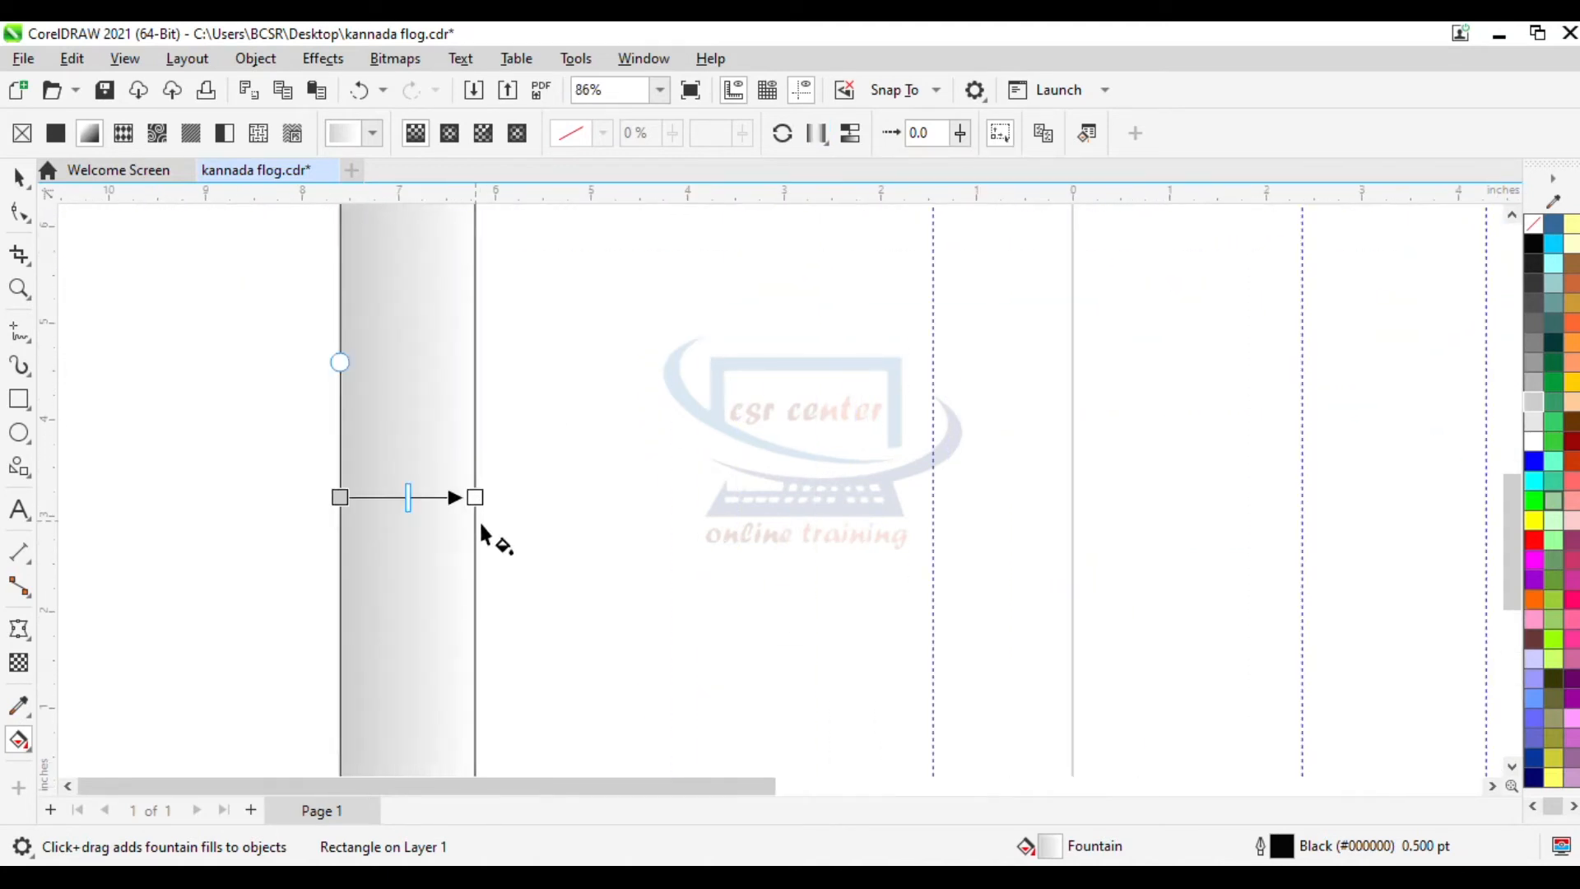
drag(474, 497, 409, 497)
scroll(420, 503, down, 4)
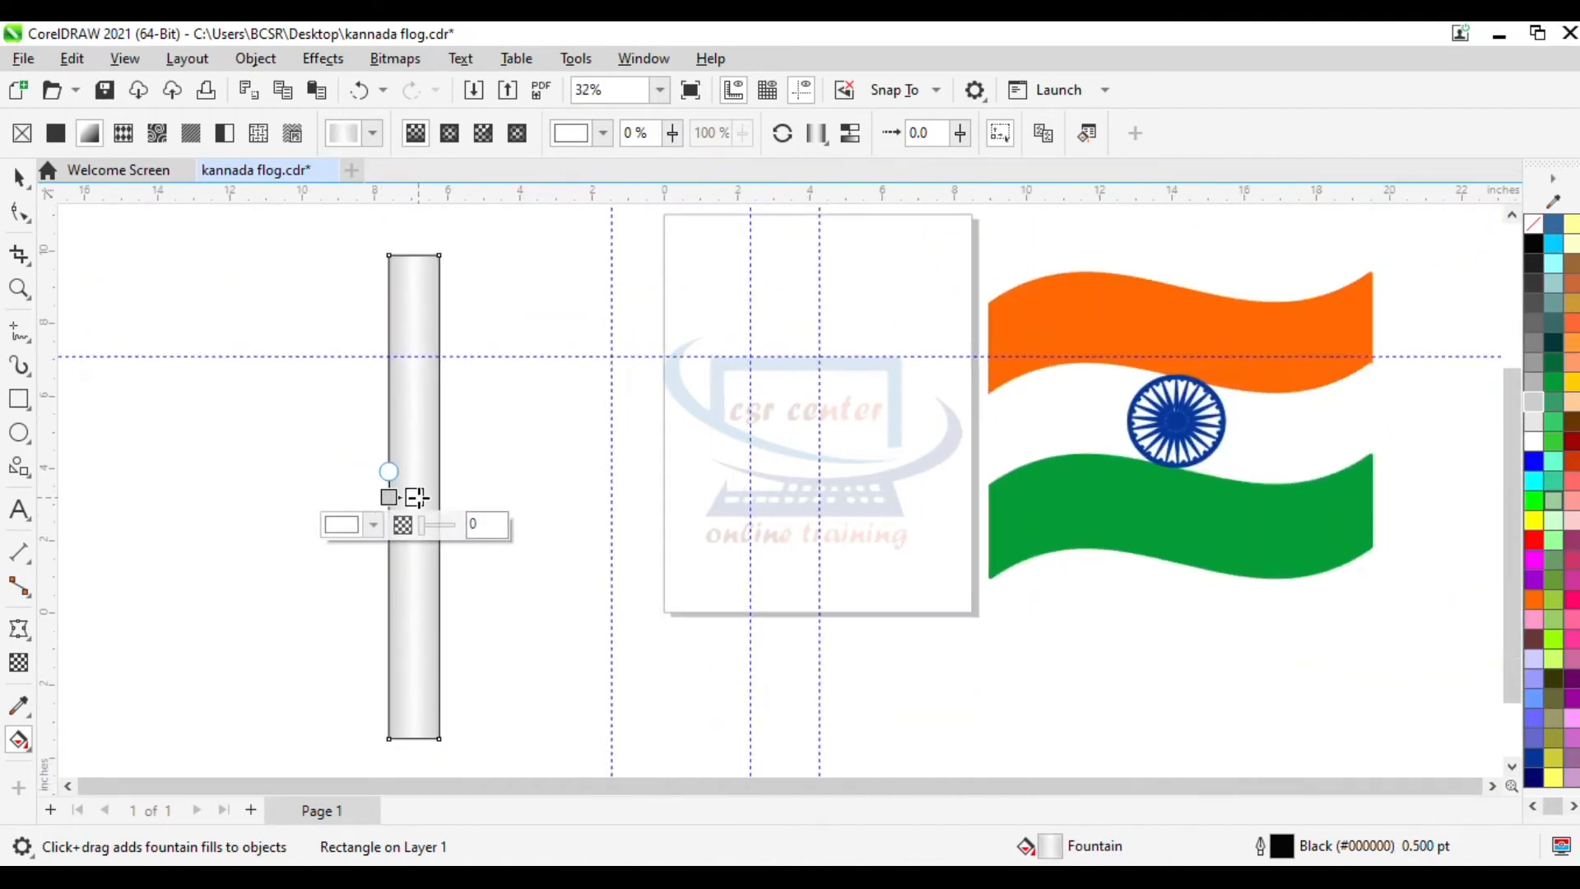
- Remove the pole's outline
scroll(417, 497, up, 2)
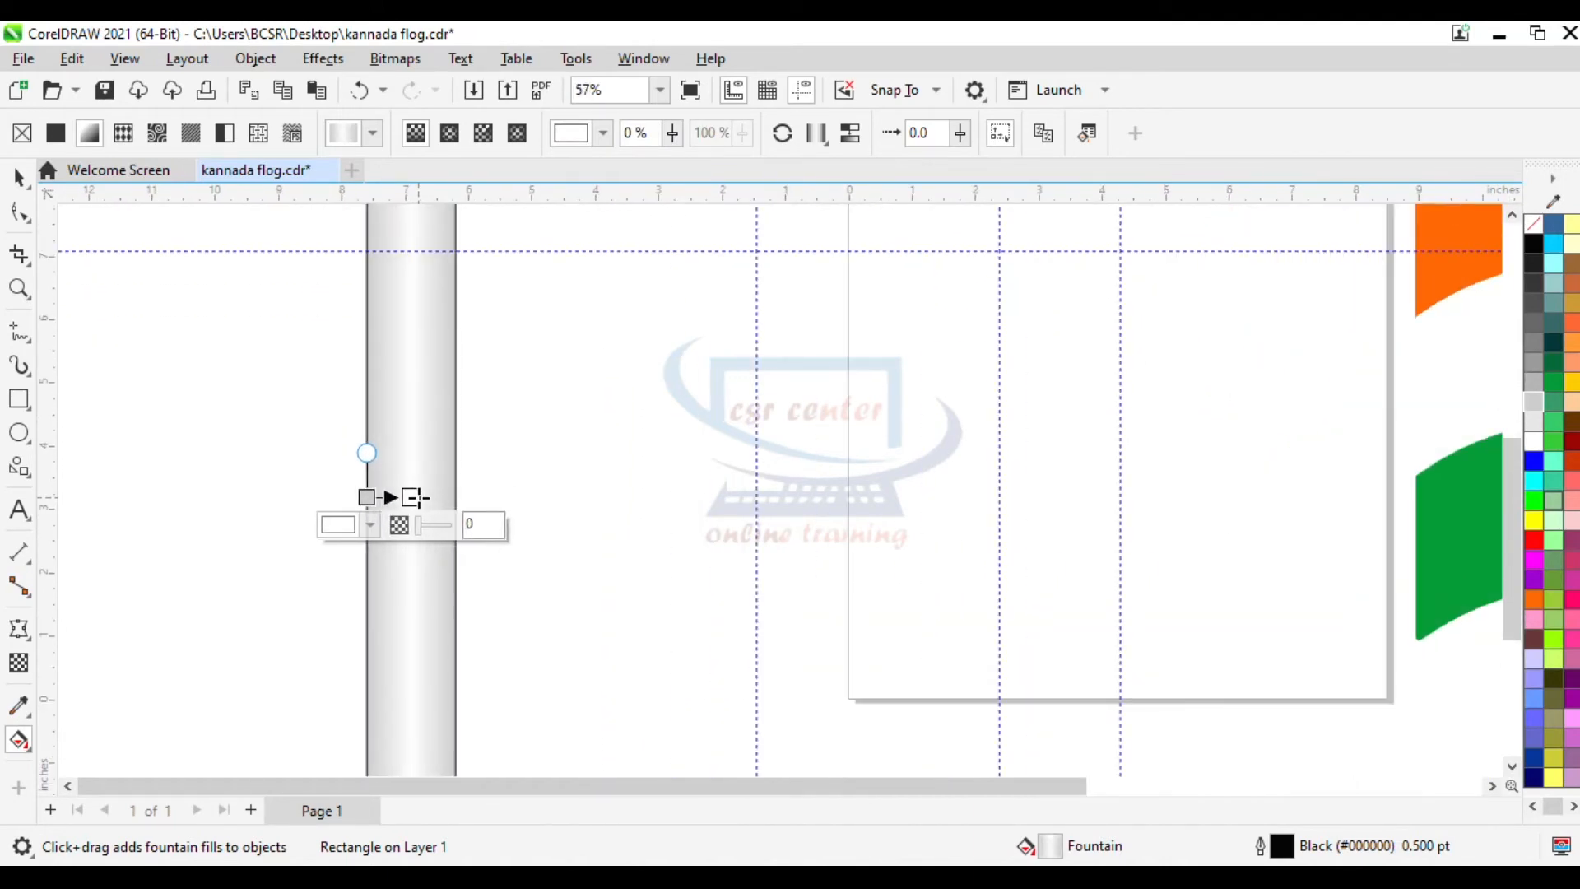
scroll(416, 497, up, 1)
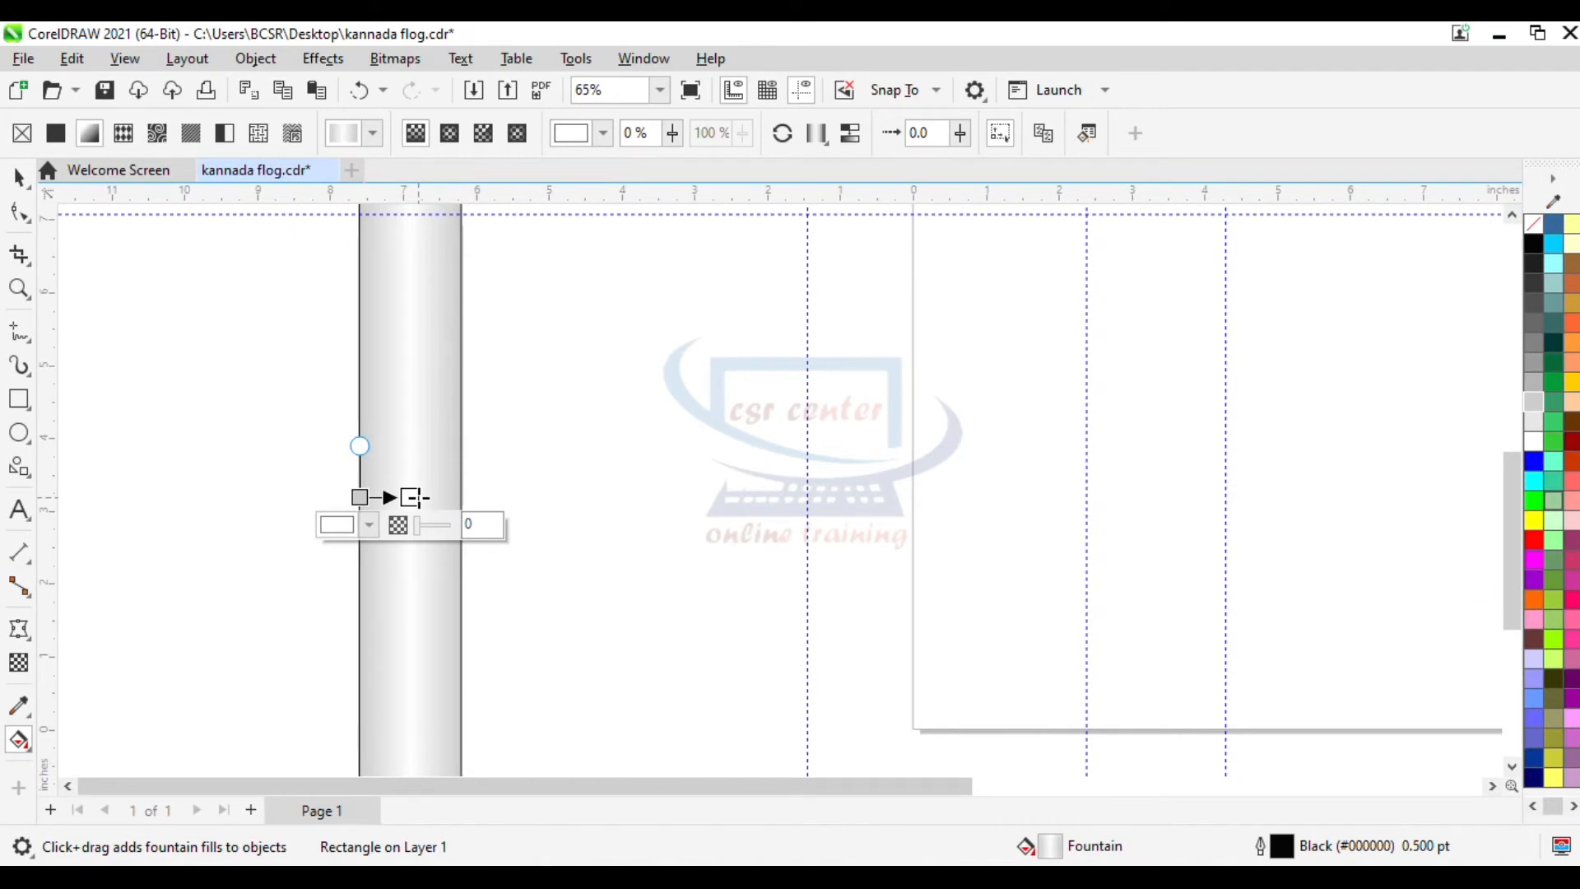
scroll(419, 497, down, 2)
click(19, 178)
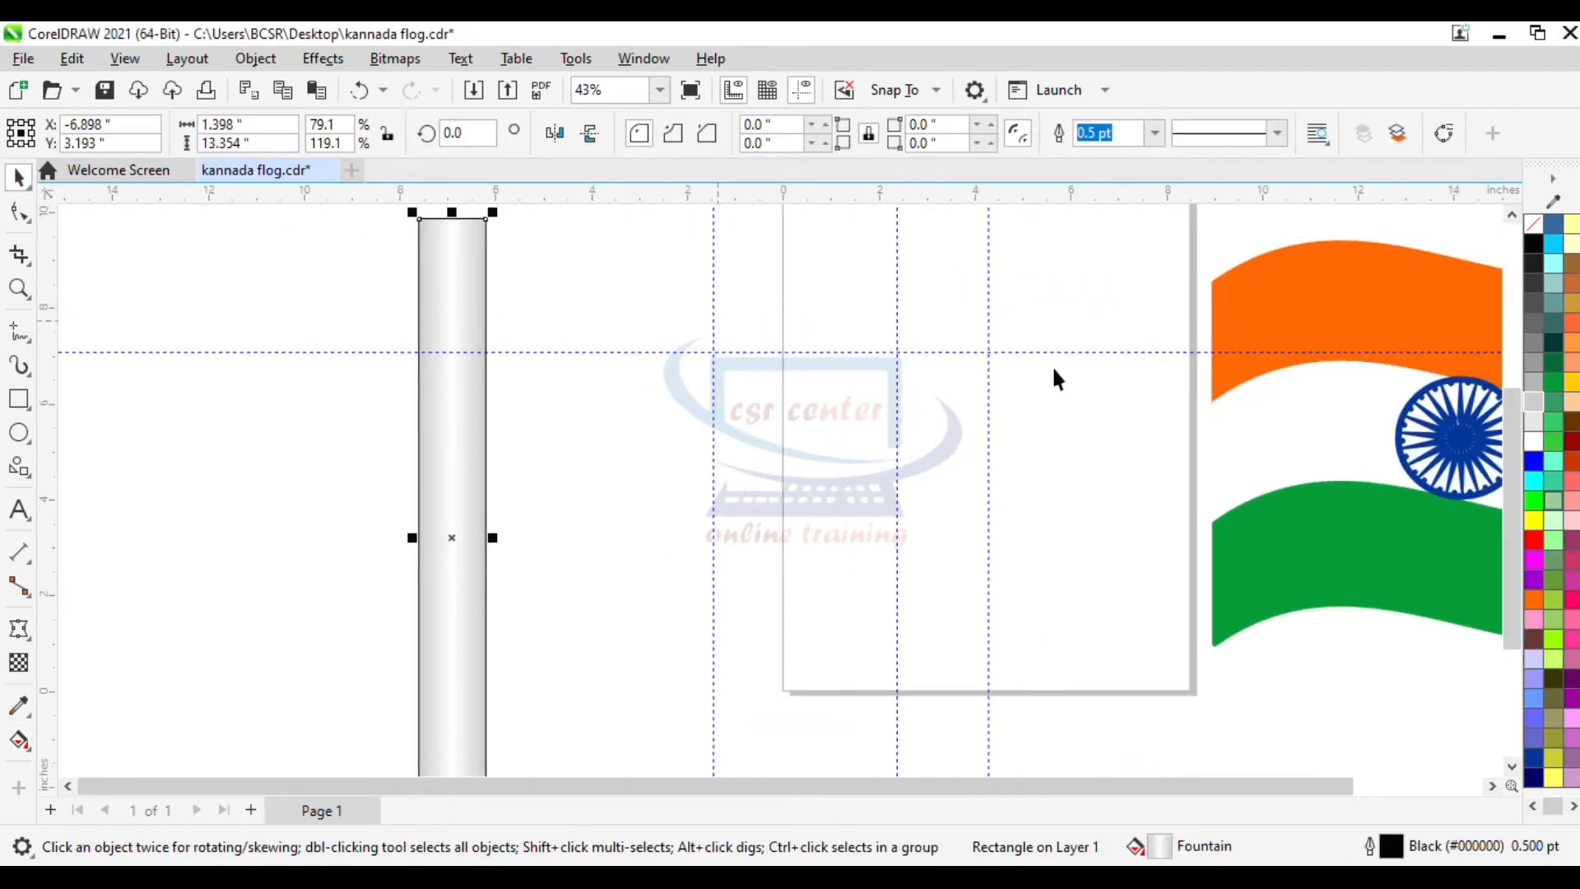
right_click(1535, 227)
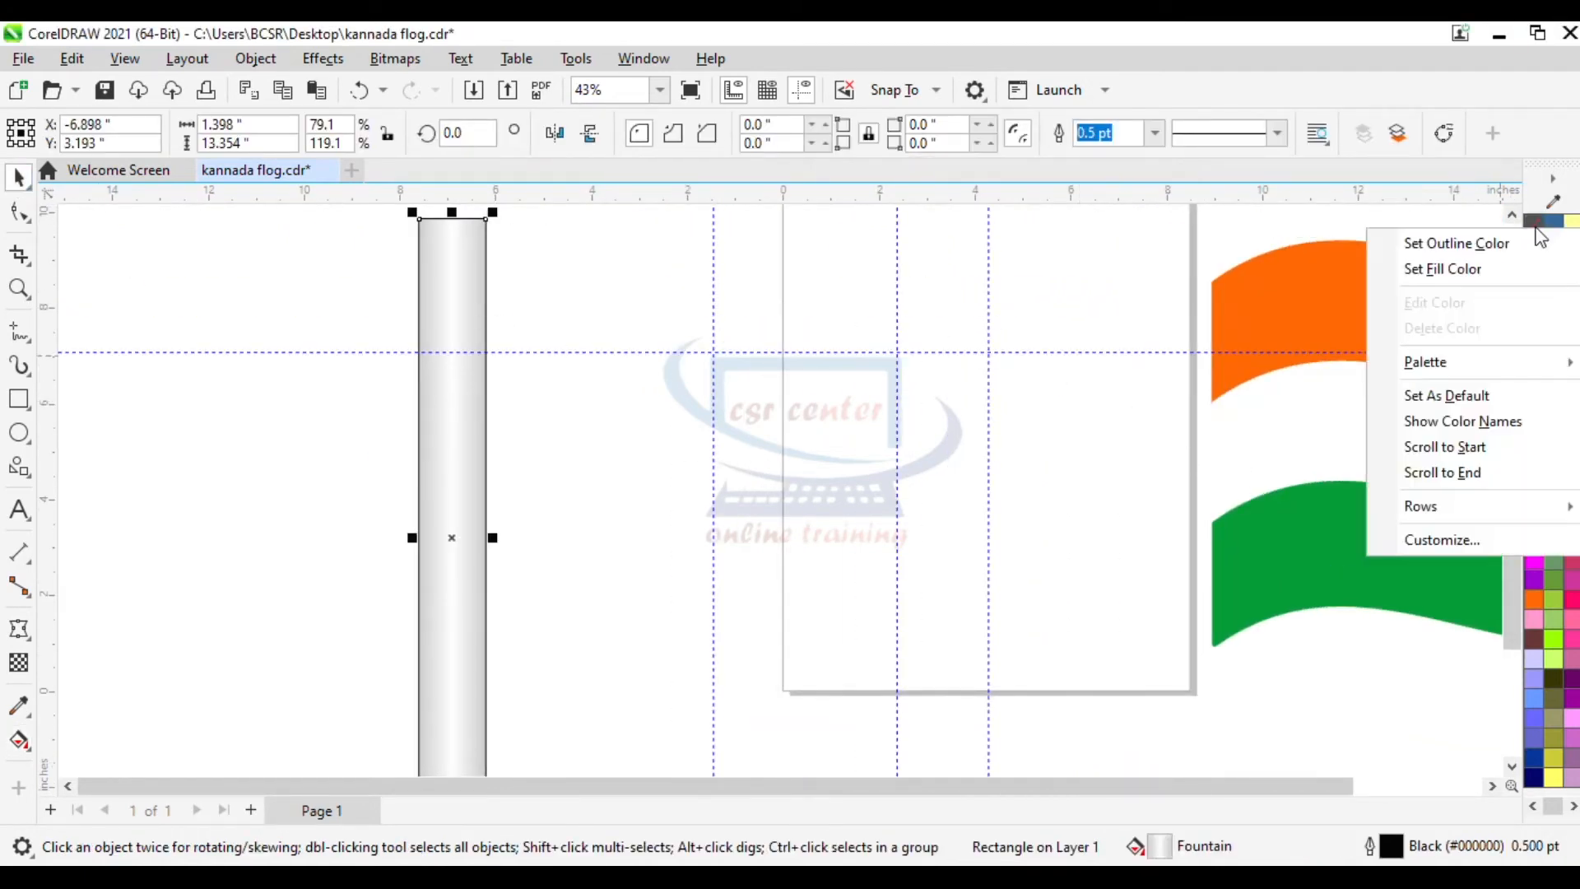
click(1473, 246)
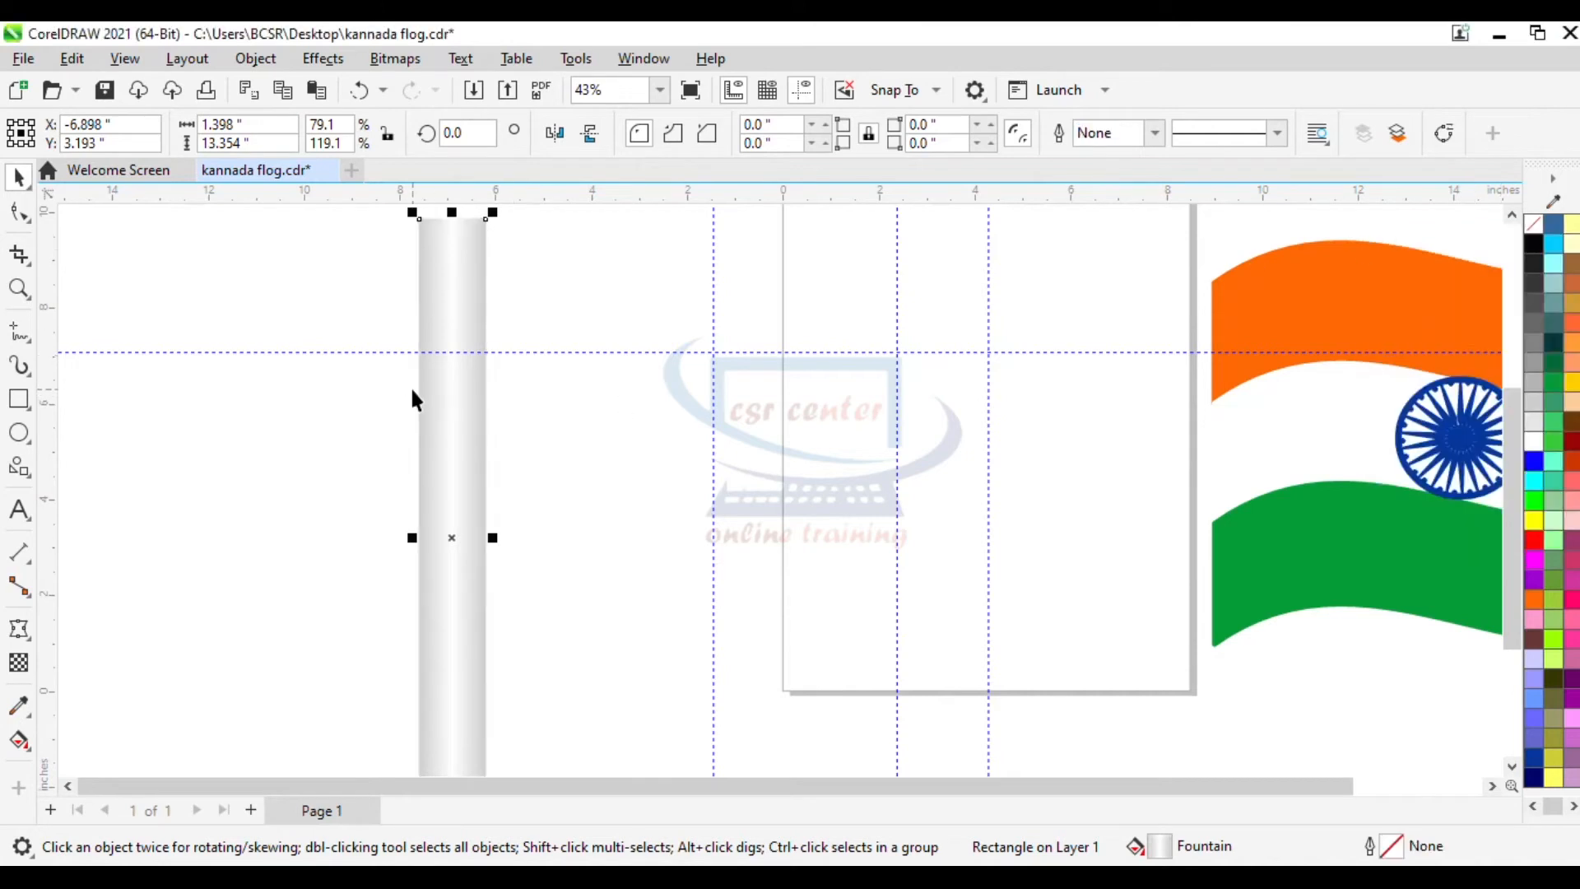
- Place the pole against the flag's left edge and delete the horizontal guideline
scroll(441, 274, down, 1)
drag(561, 419, 936, 426)
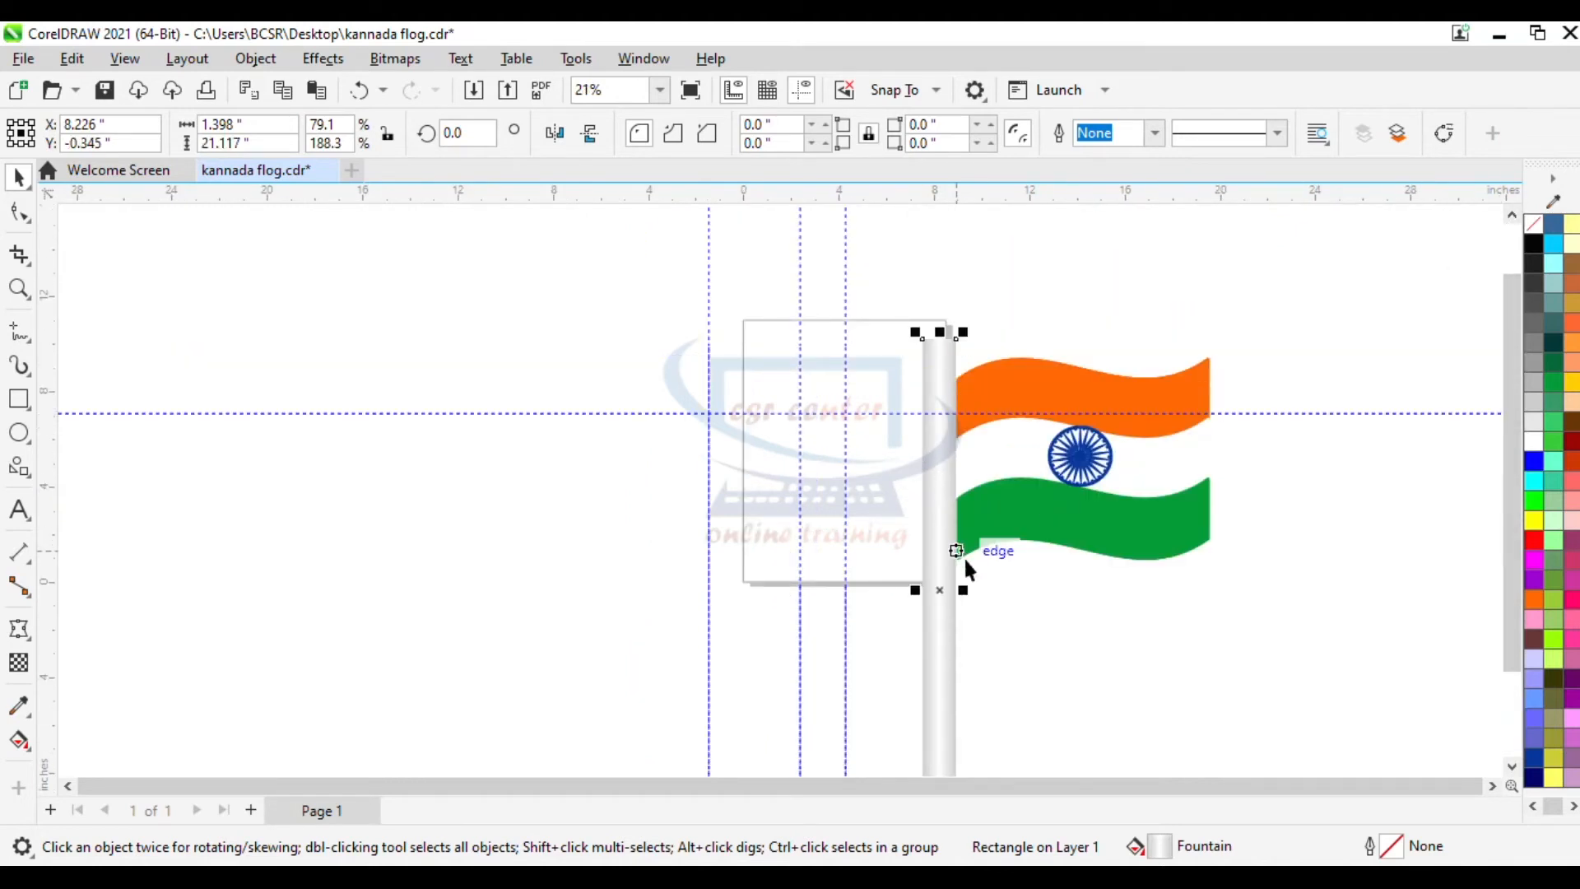
click(993, 612)
click(942, 488)
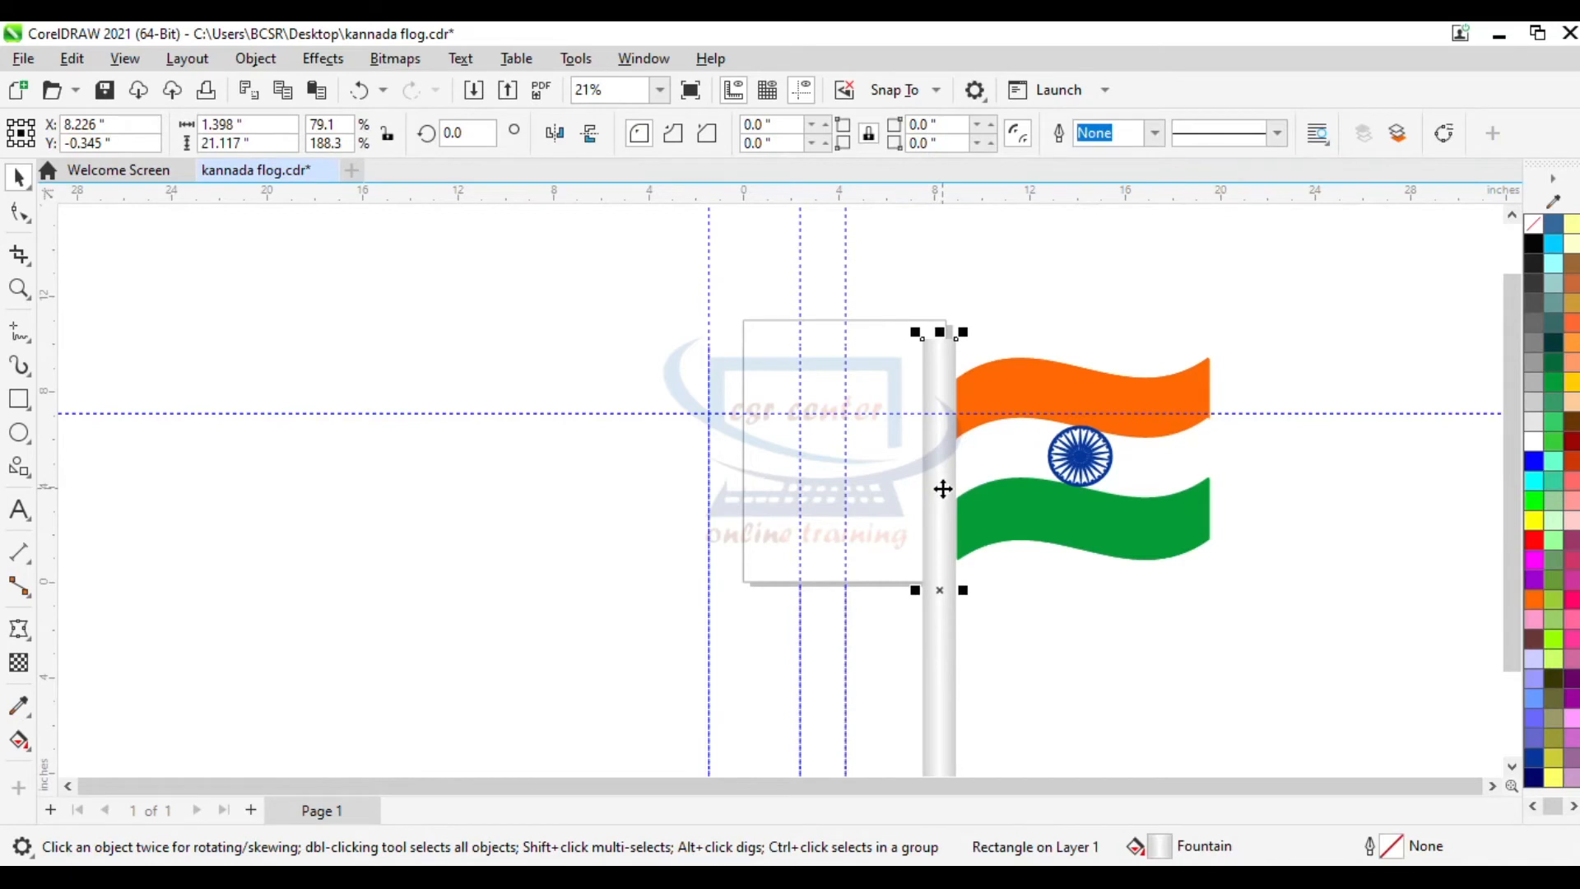
click(616, 413)
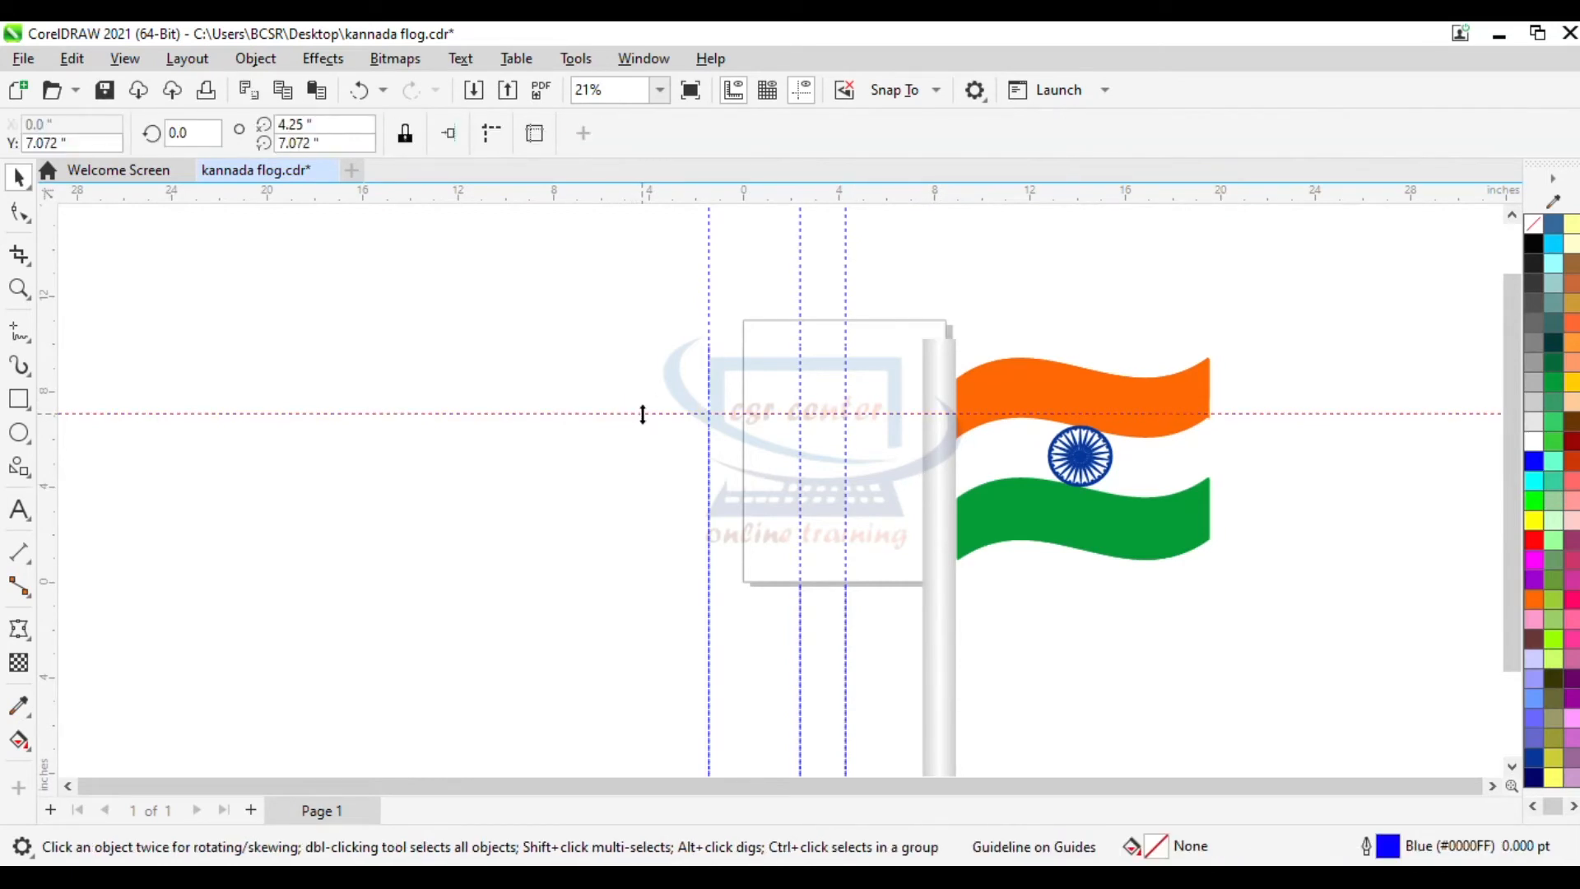
key(Delete)
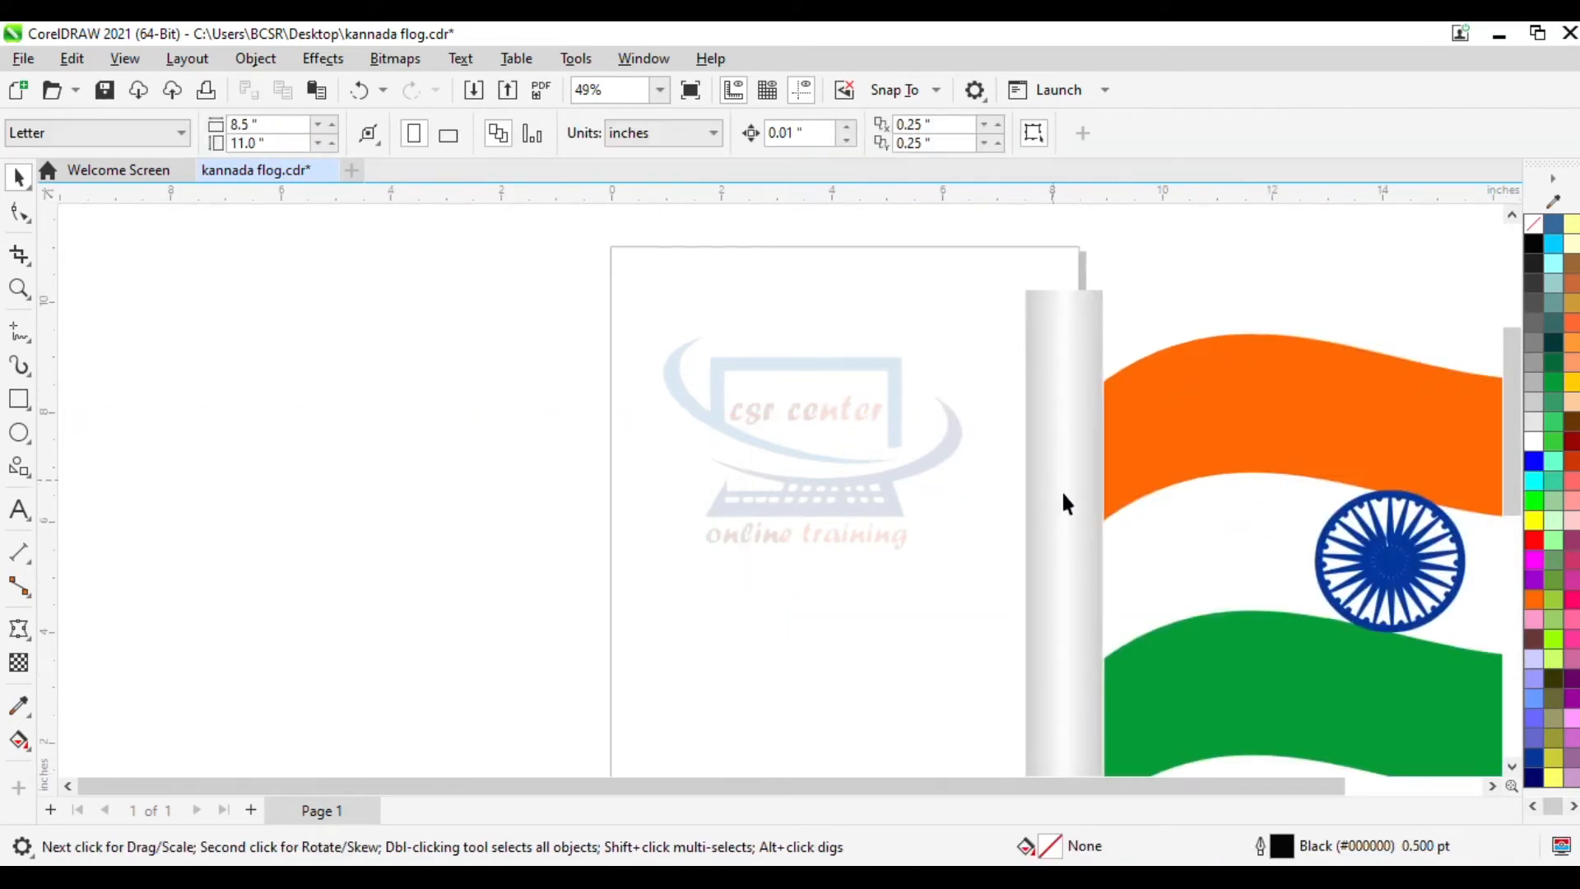
- Add two wider pole segments about 1.8 by 1.4 inches as collars on the upper and lower pole
drag(1063, 504, 856, 498)
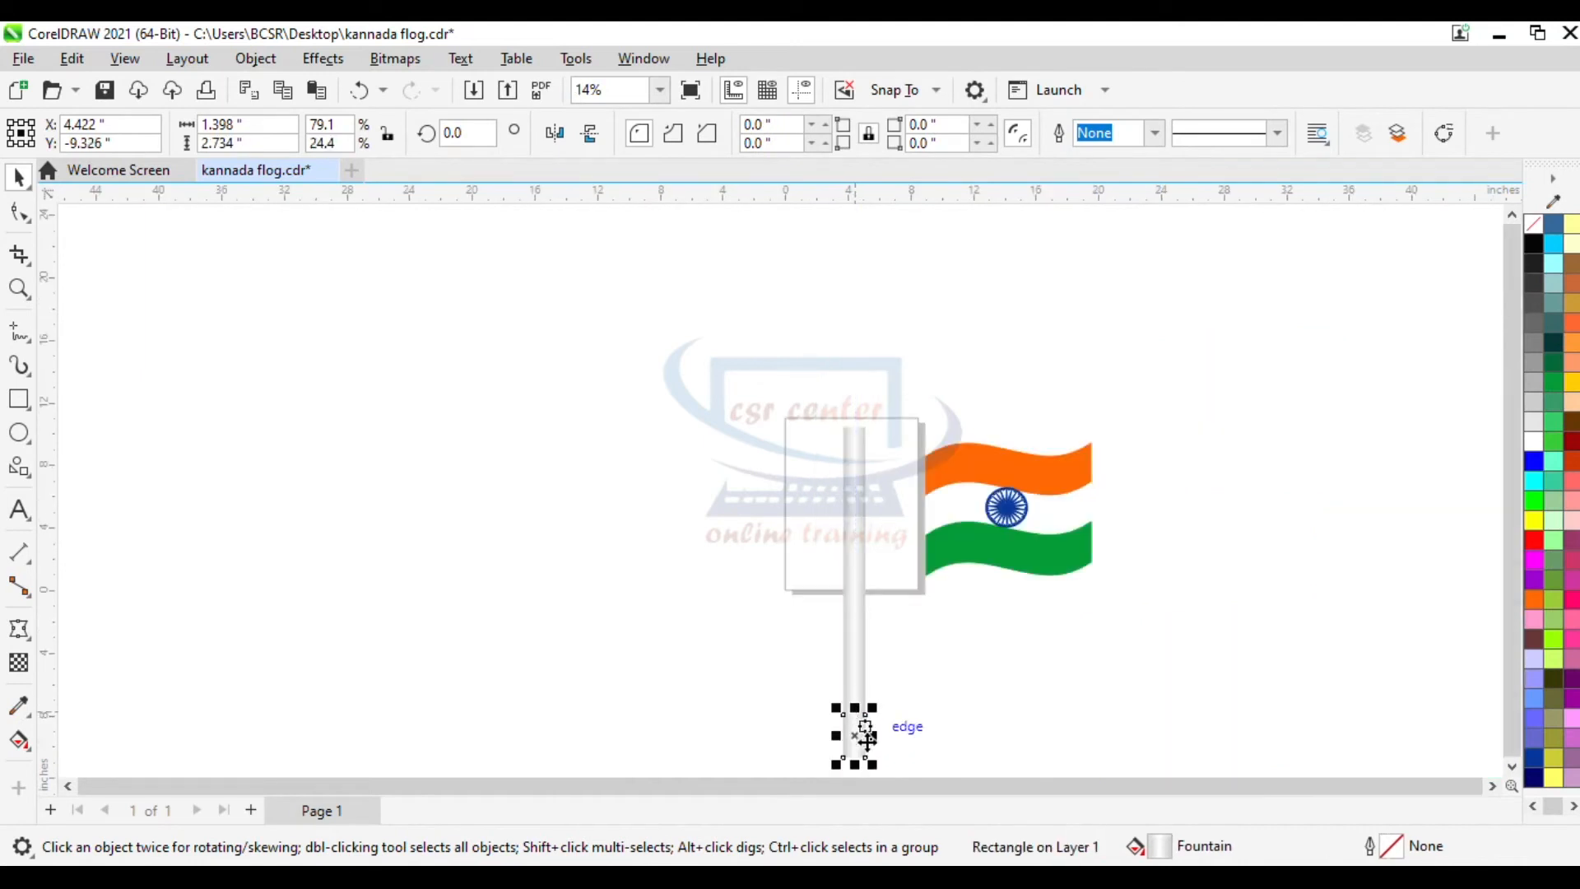
scroll(847, 716, up, 1)
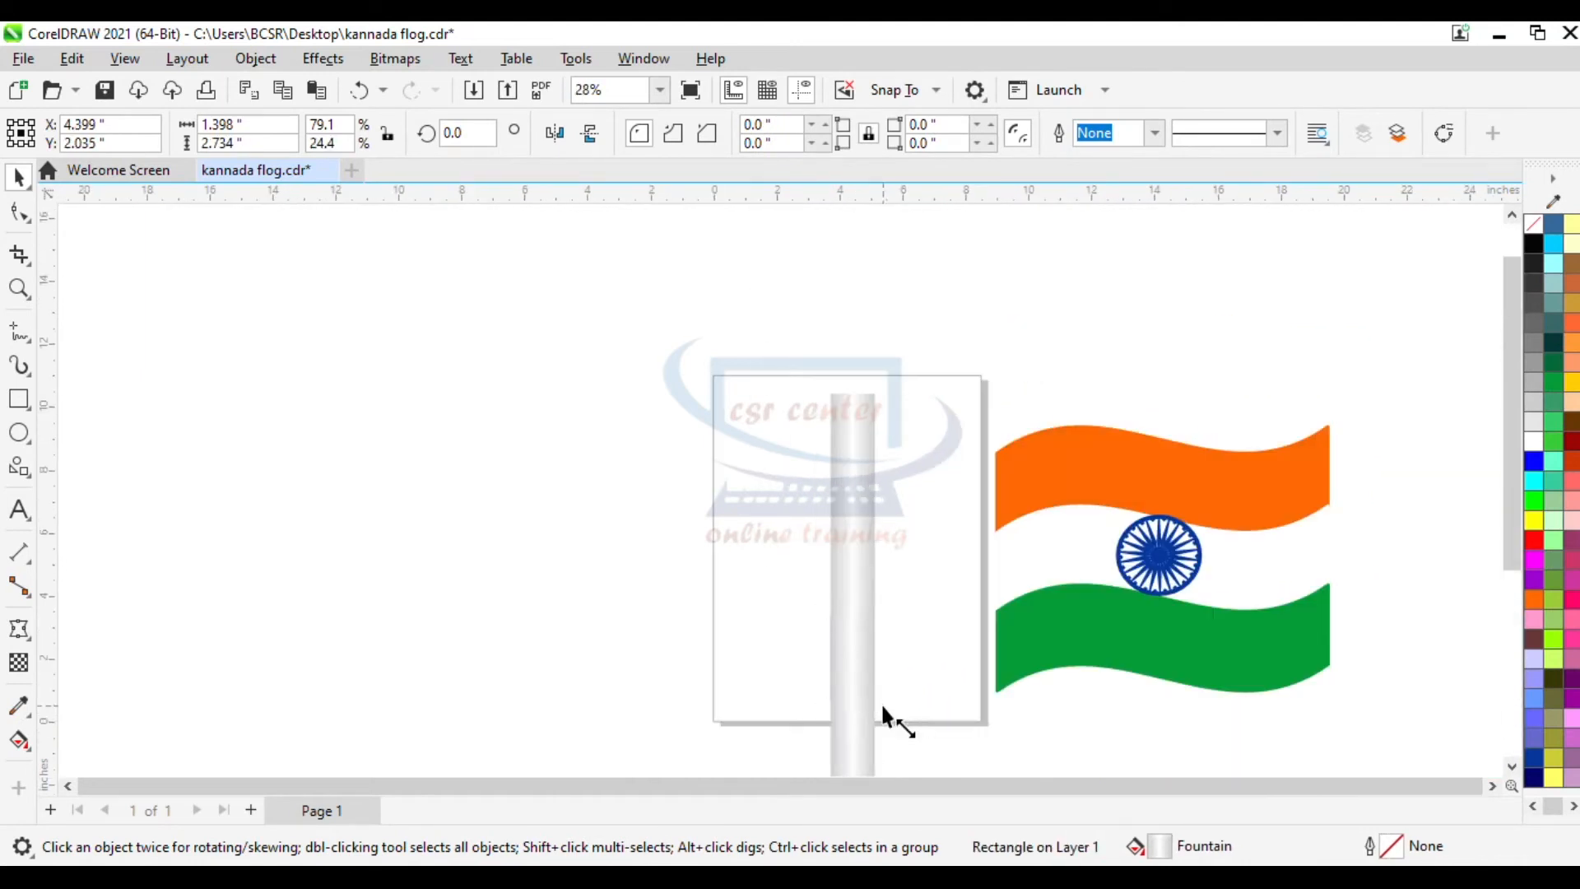
drag(883, 707, 905, 714)
drag(853, 603, 851, 663)
drag(886, 714, 889, 718)
drag(853, 689, 856, 489)
right_click(851, 614)
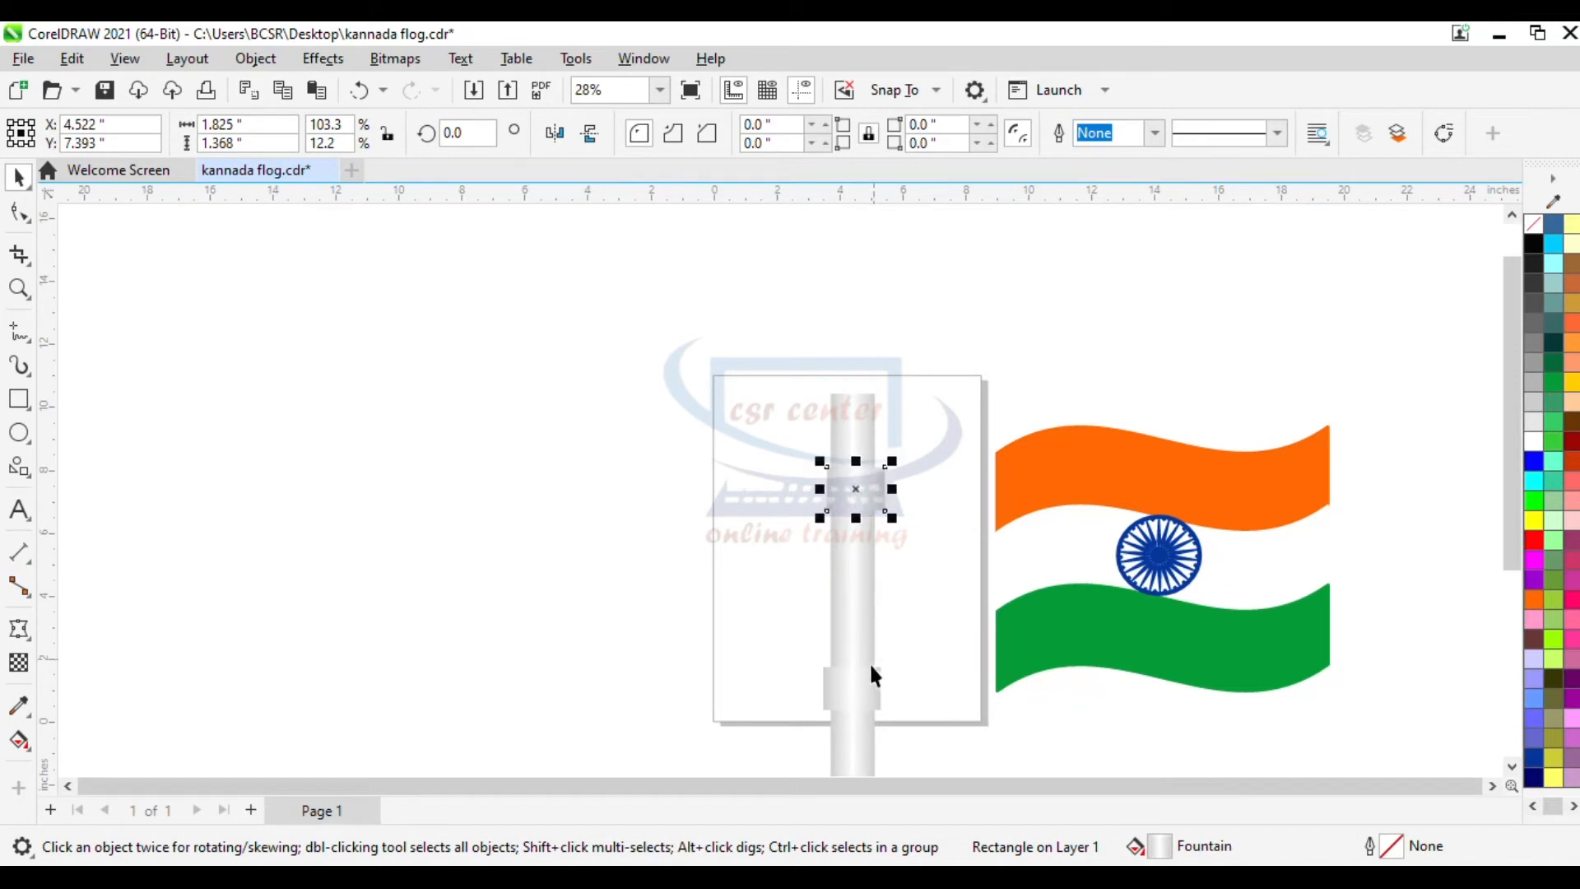
click(856, 692)
drag(856, 691, 855, 665)
scroll(871, 650, up, 3)
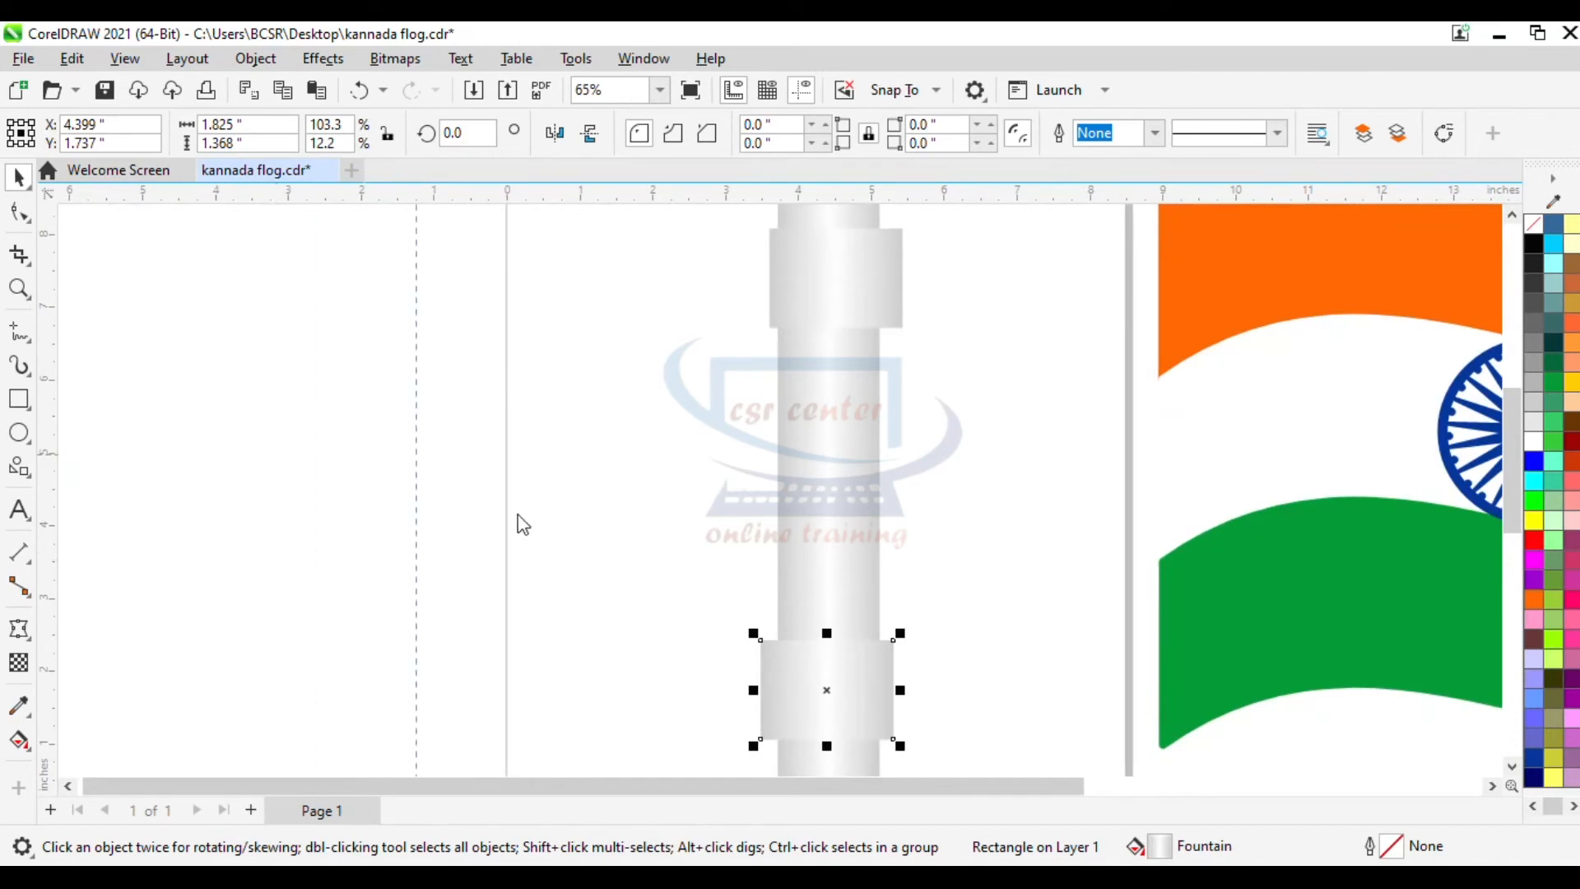
key(Escape)
- Make a thin copy of the upper collar, about 1.8 by 0.1 inches, filled 30% Black, across the collar
scroll(836, 454, up, 2)
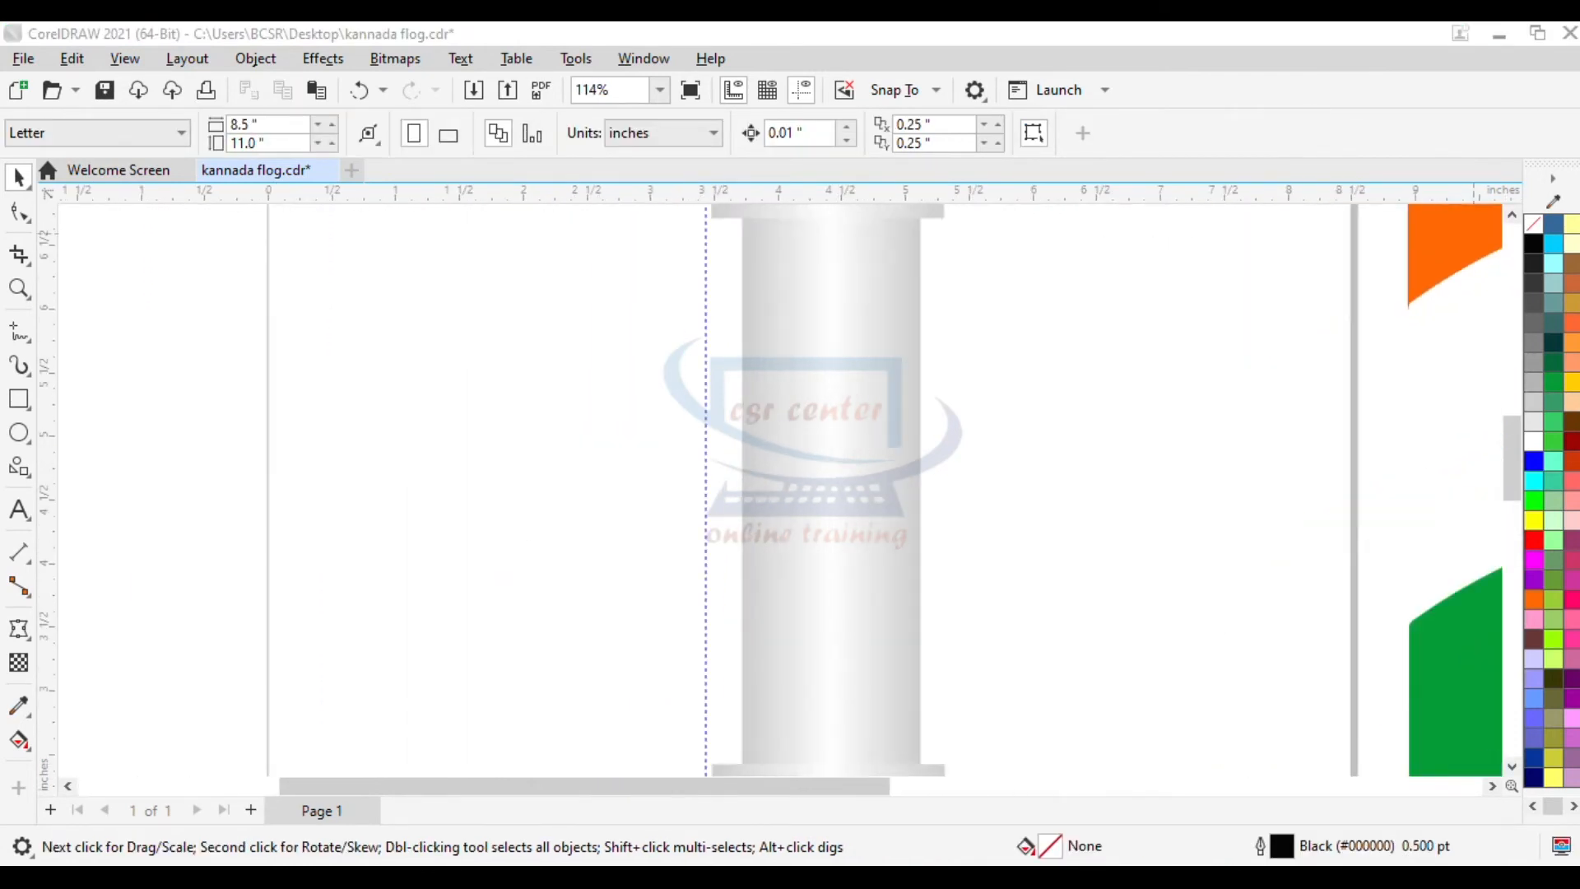
click(1518, 218)
click(1519, 218)
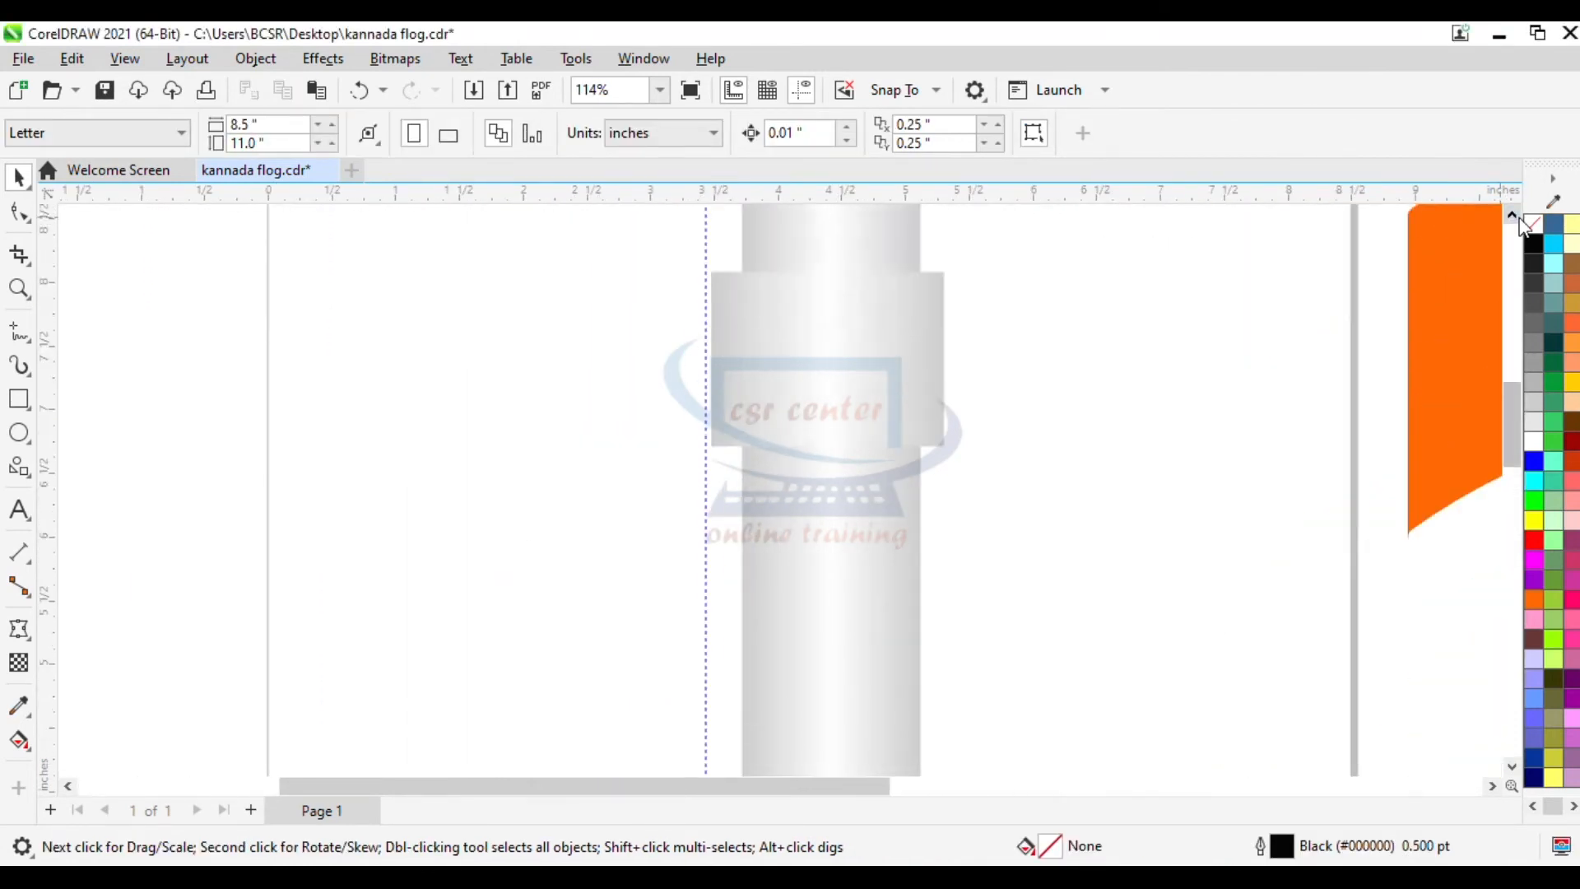
click(819, 337)
drag(827, 265, 821, 414)
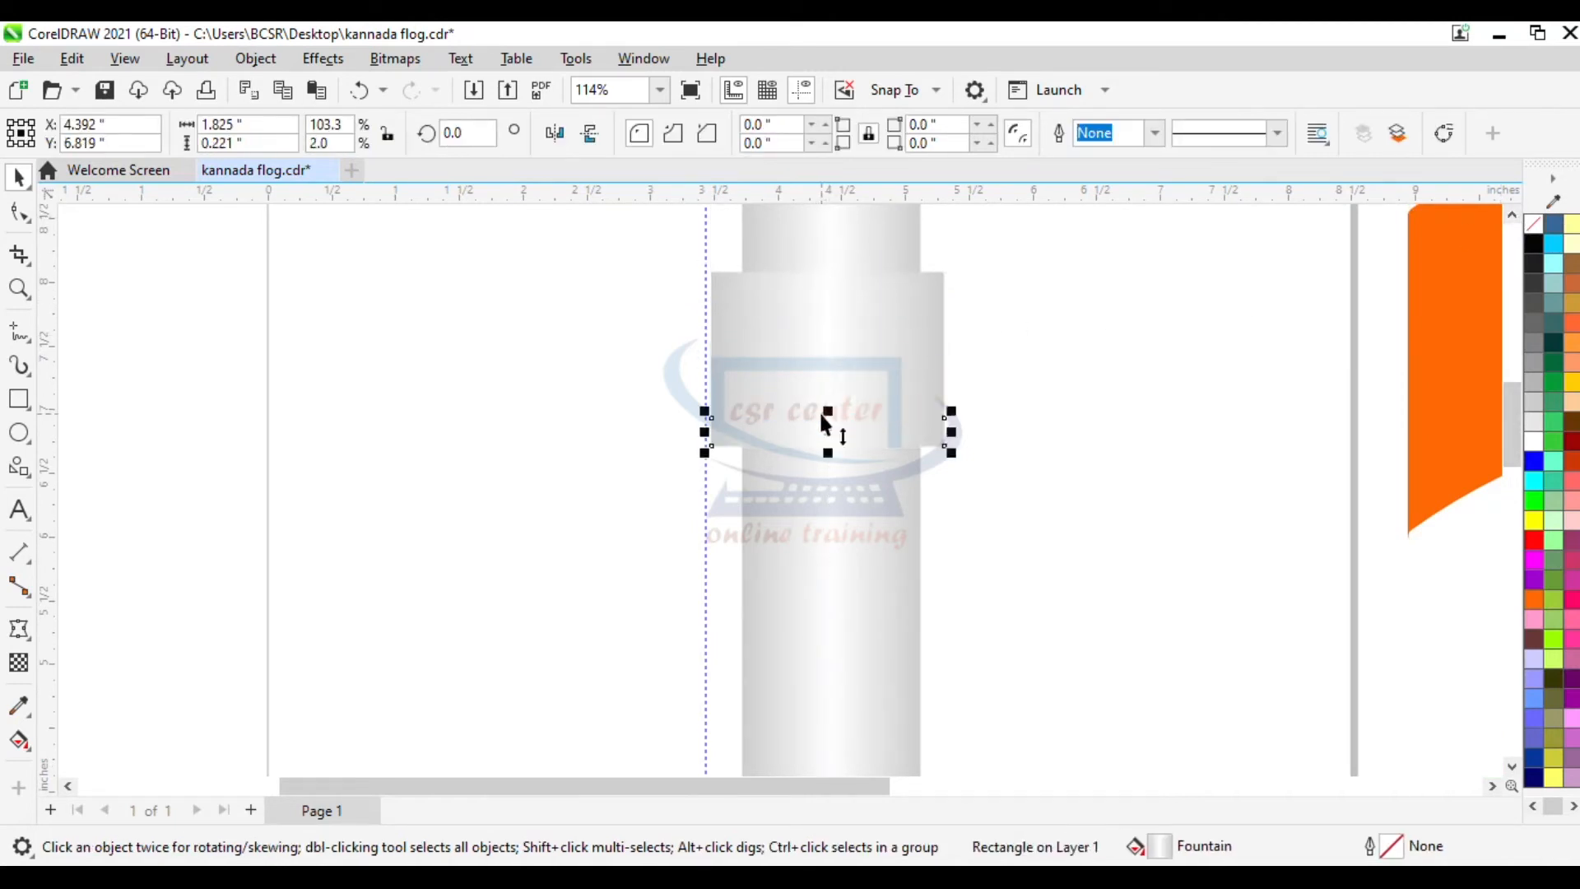
click(1533, 382)
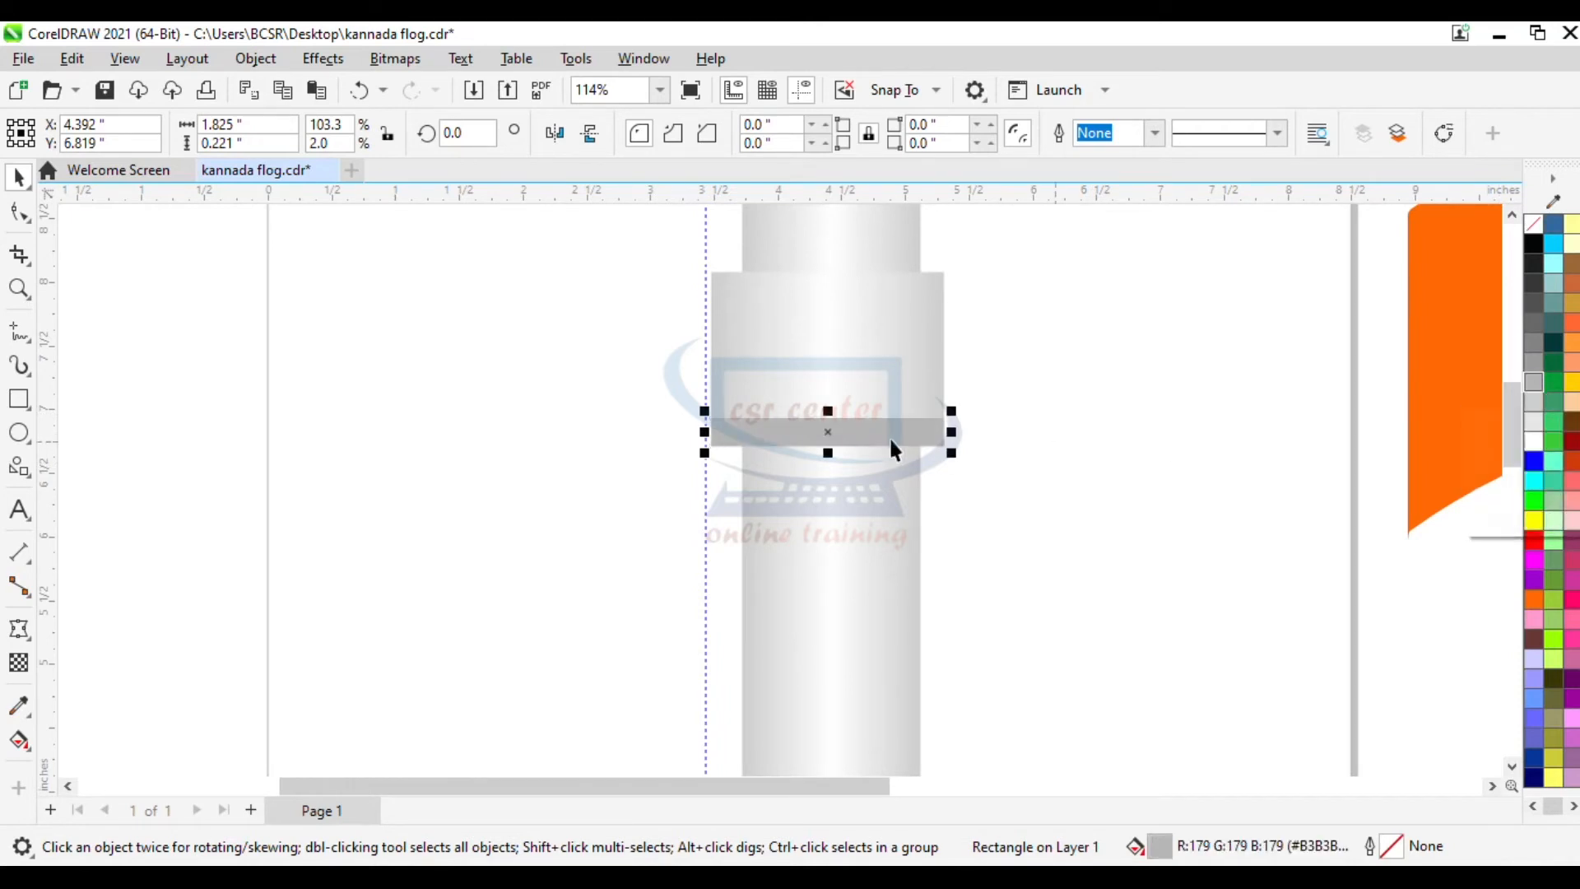
drag(826, 410, 827, 424)
scroll(1054, 525, down, 4)
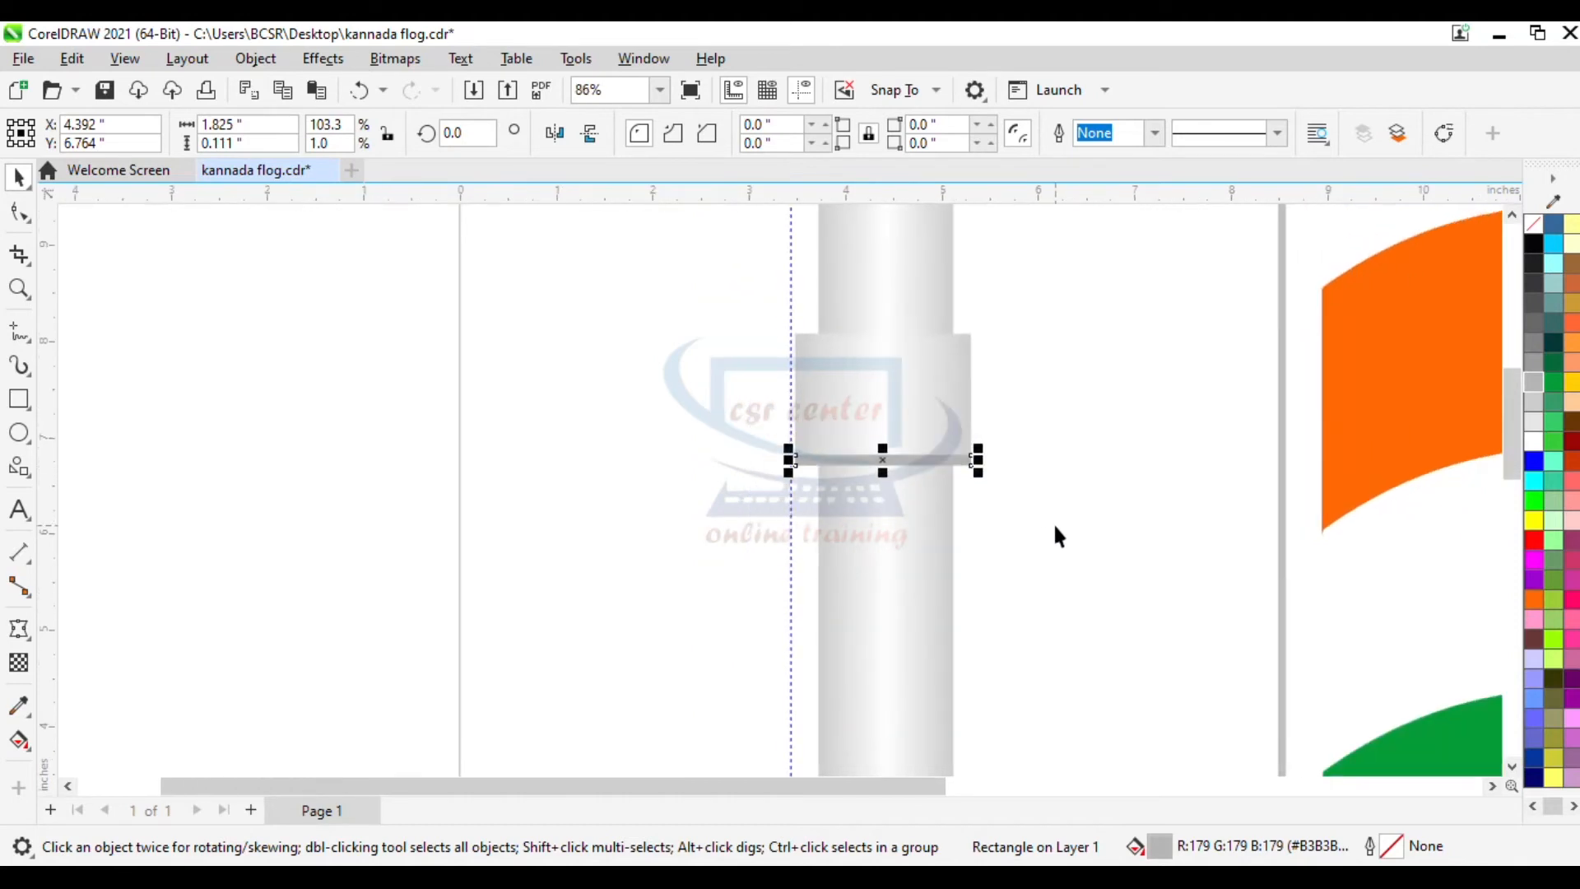
- Make a thin 30% Black band copy of the lower collar across it
drag(1511, 420, 1506, 484)
click(953, 576)
drag(926, 539, 927, 630)
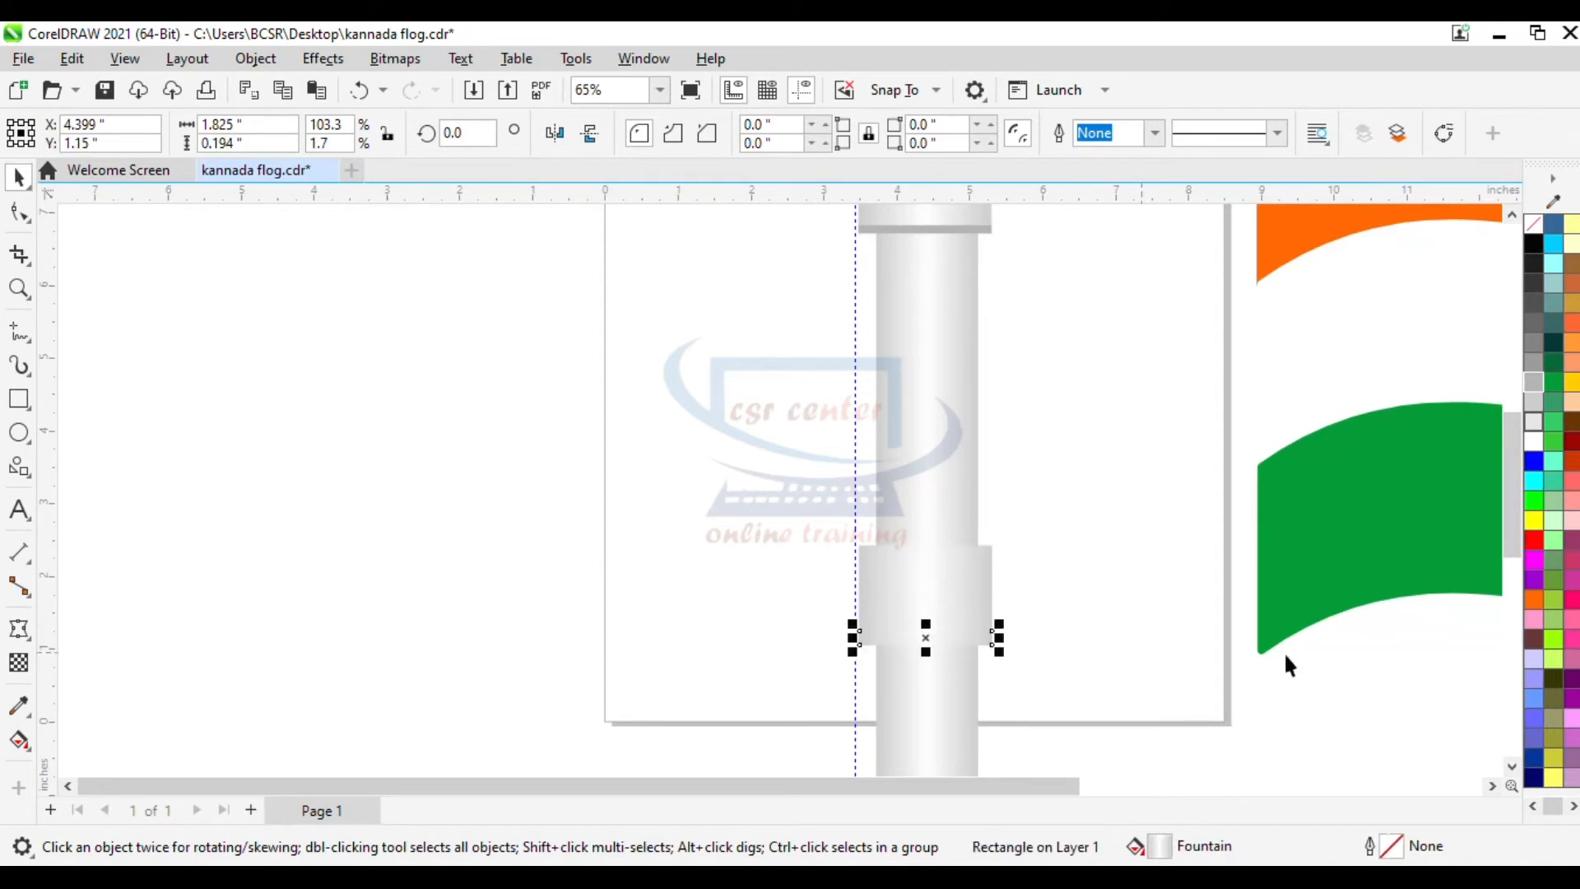
click(1533, 381)
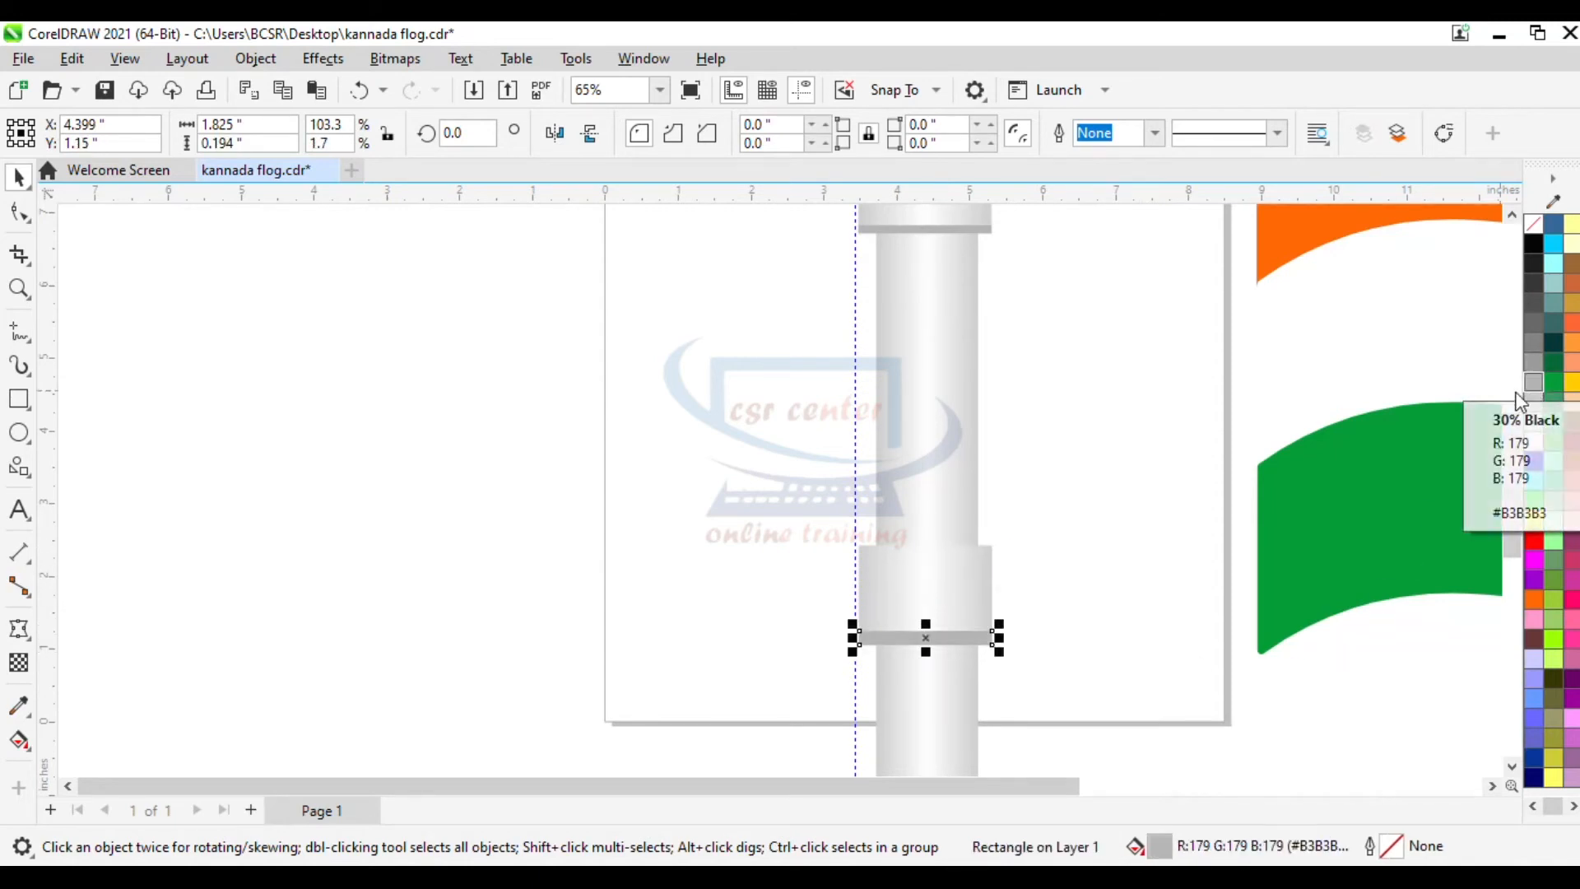
- Mirror a copy of the upper collar to the pole's right and turn it into a triangle by deleting its top-right node
scroll(1060, 564, down, 1)
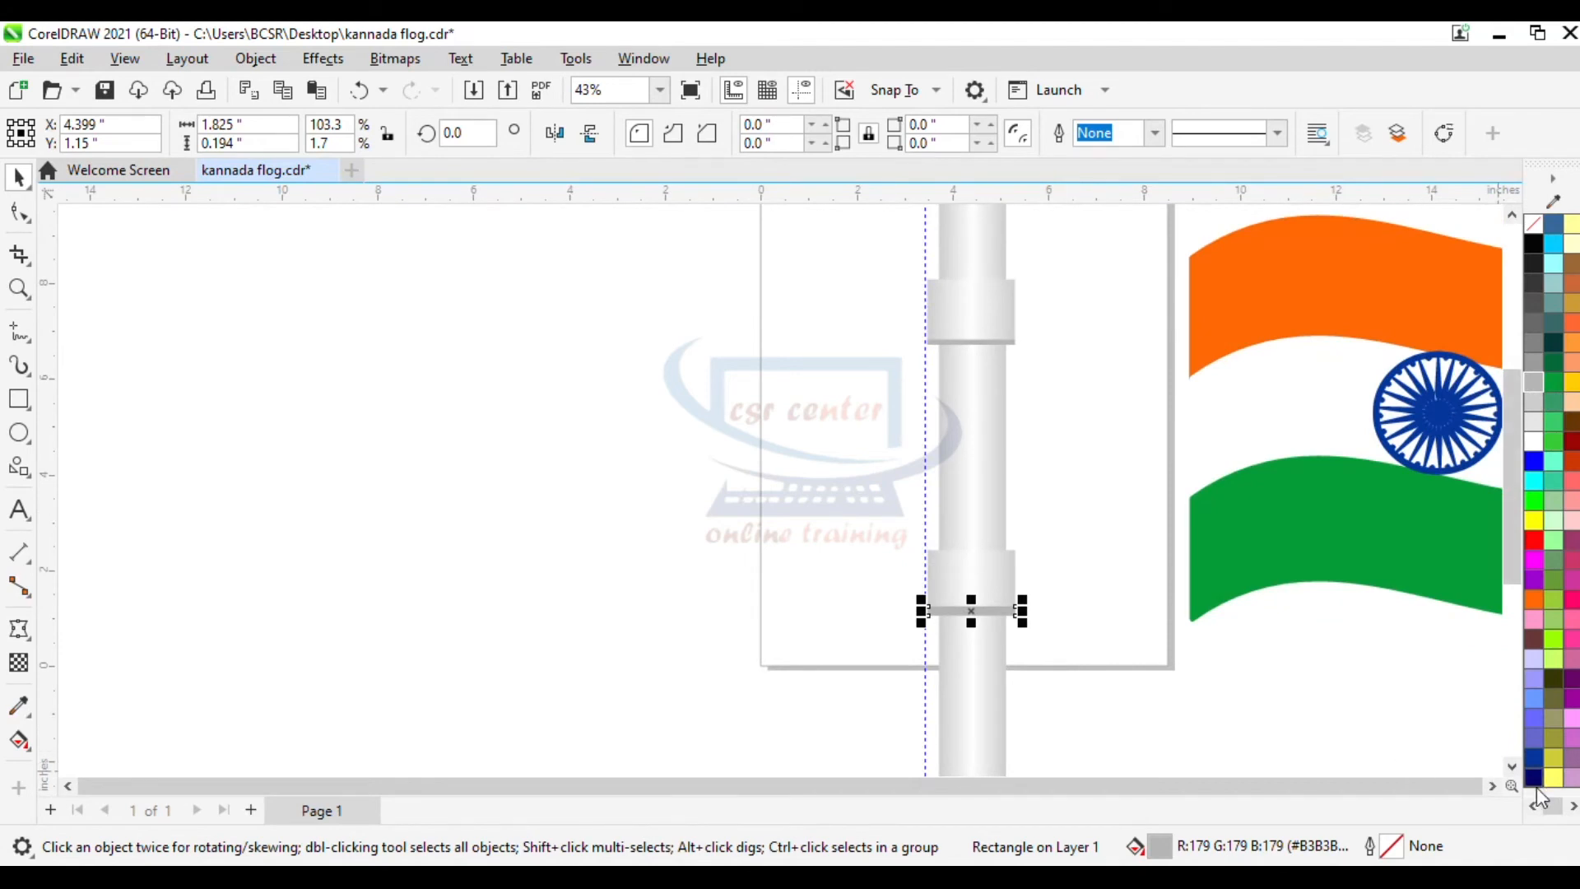
click(1493, 787)
click(671, 325)
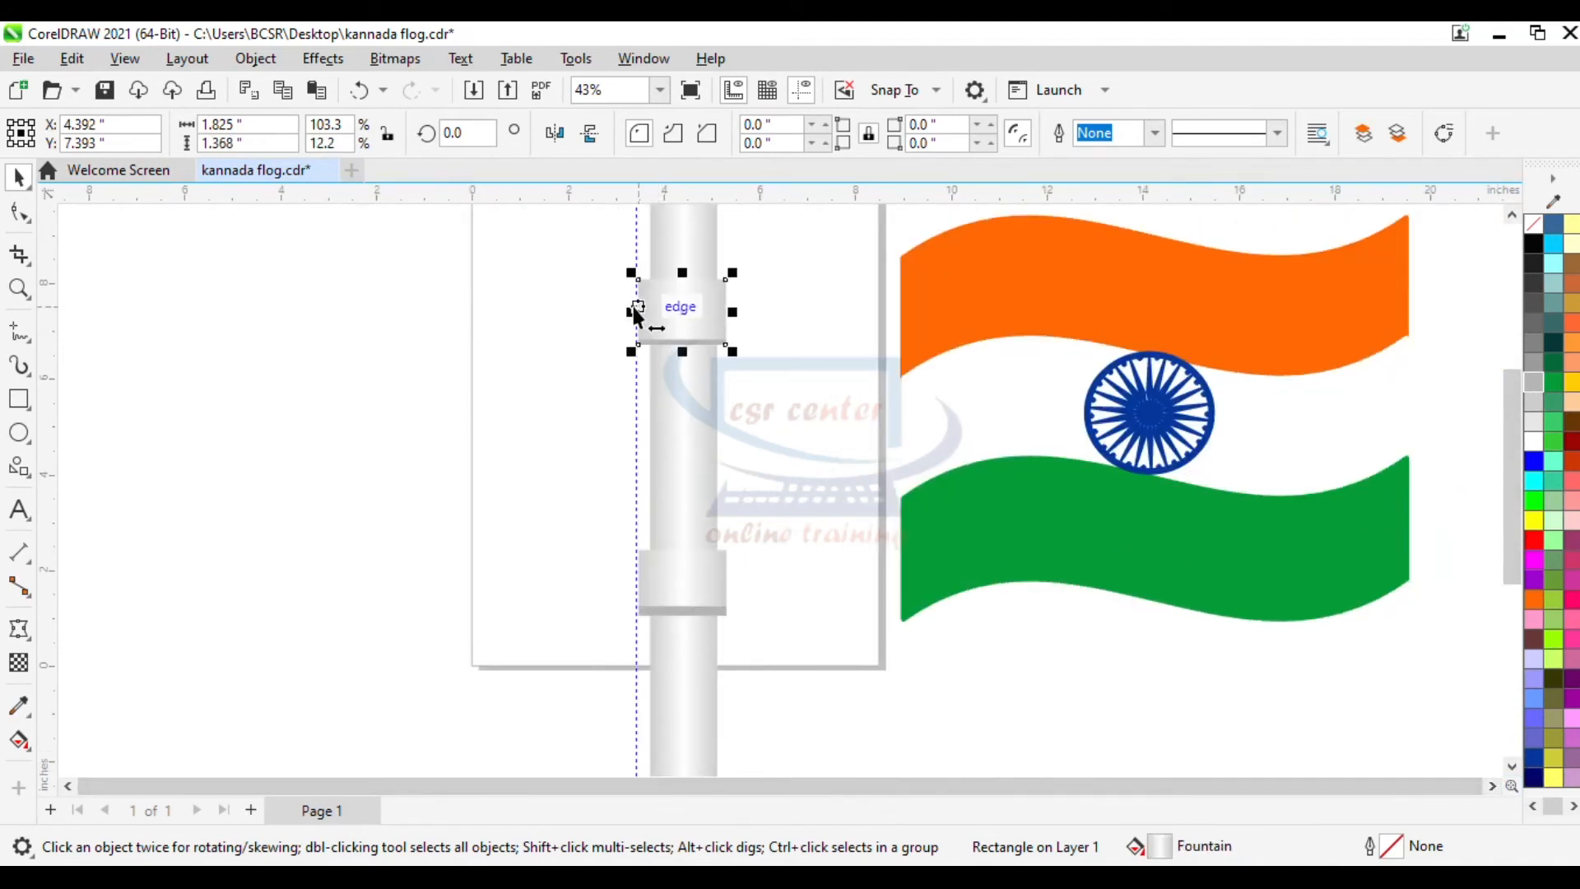
drag(633, 312, 792, 312)
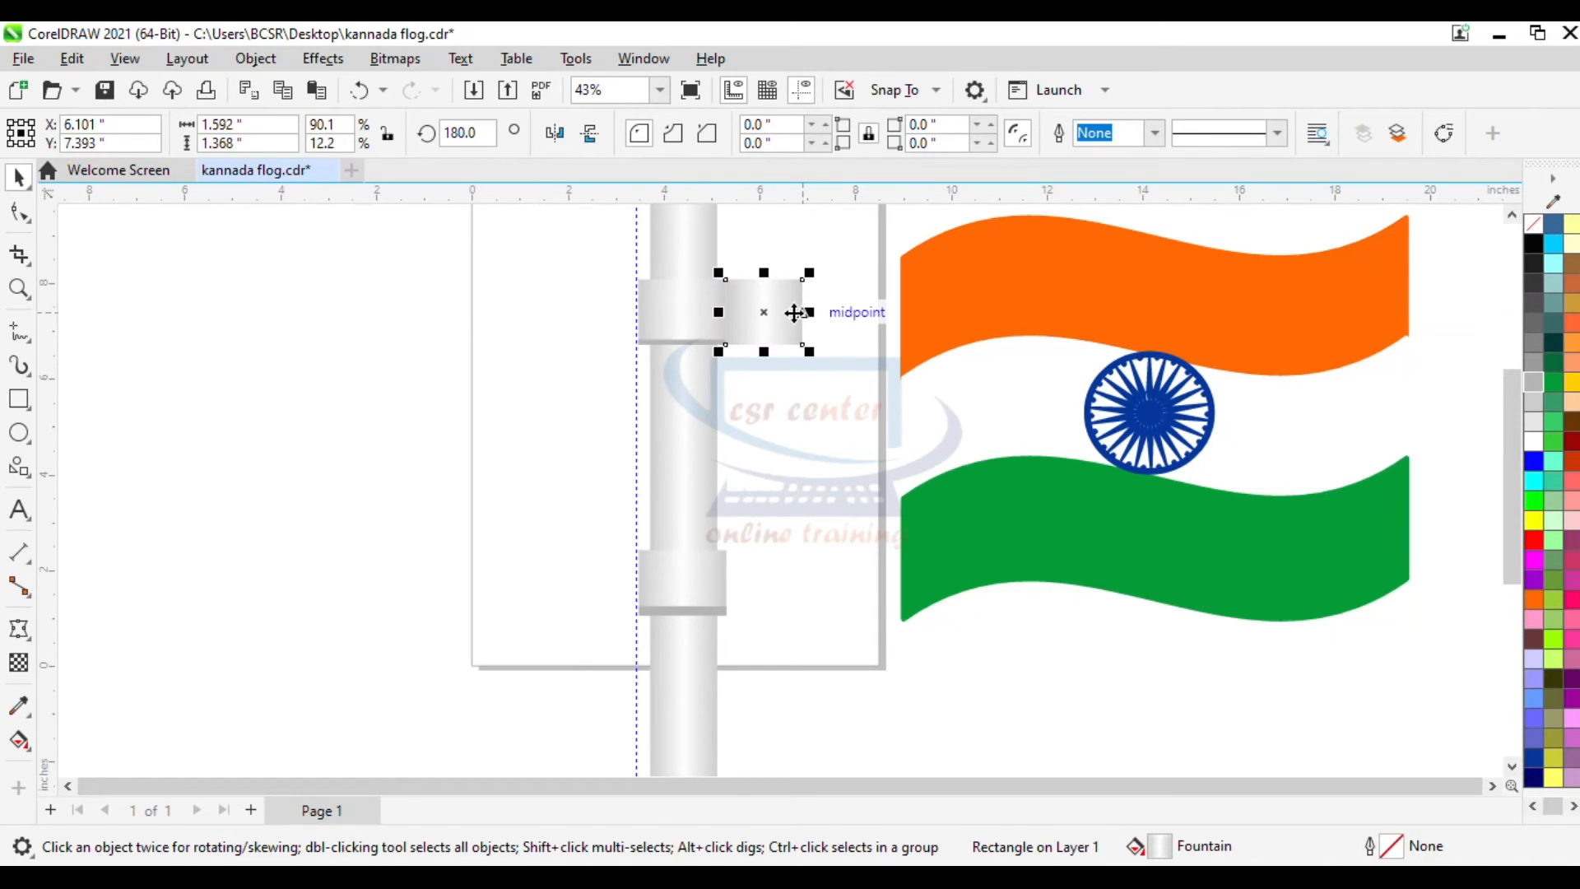
click(19, 212)
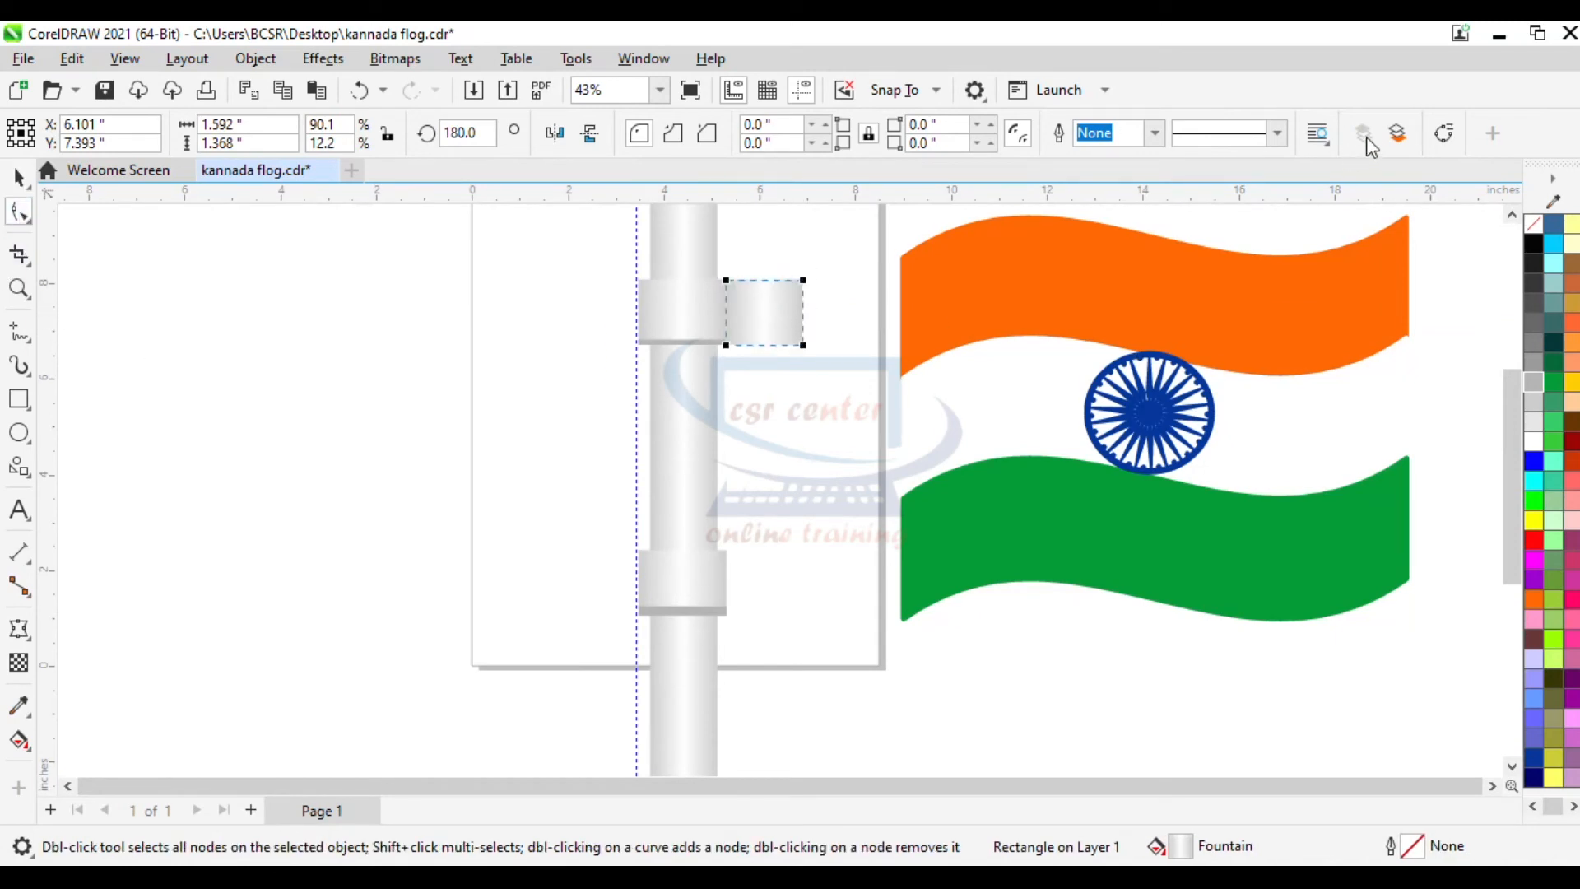
click(1443, 133)
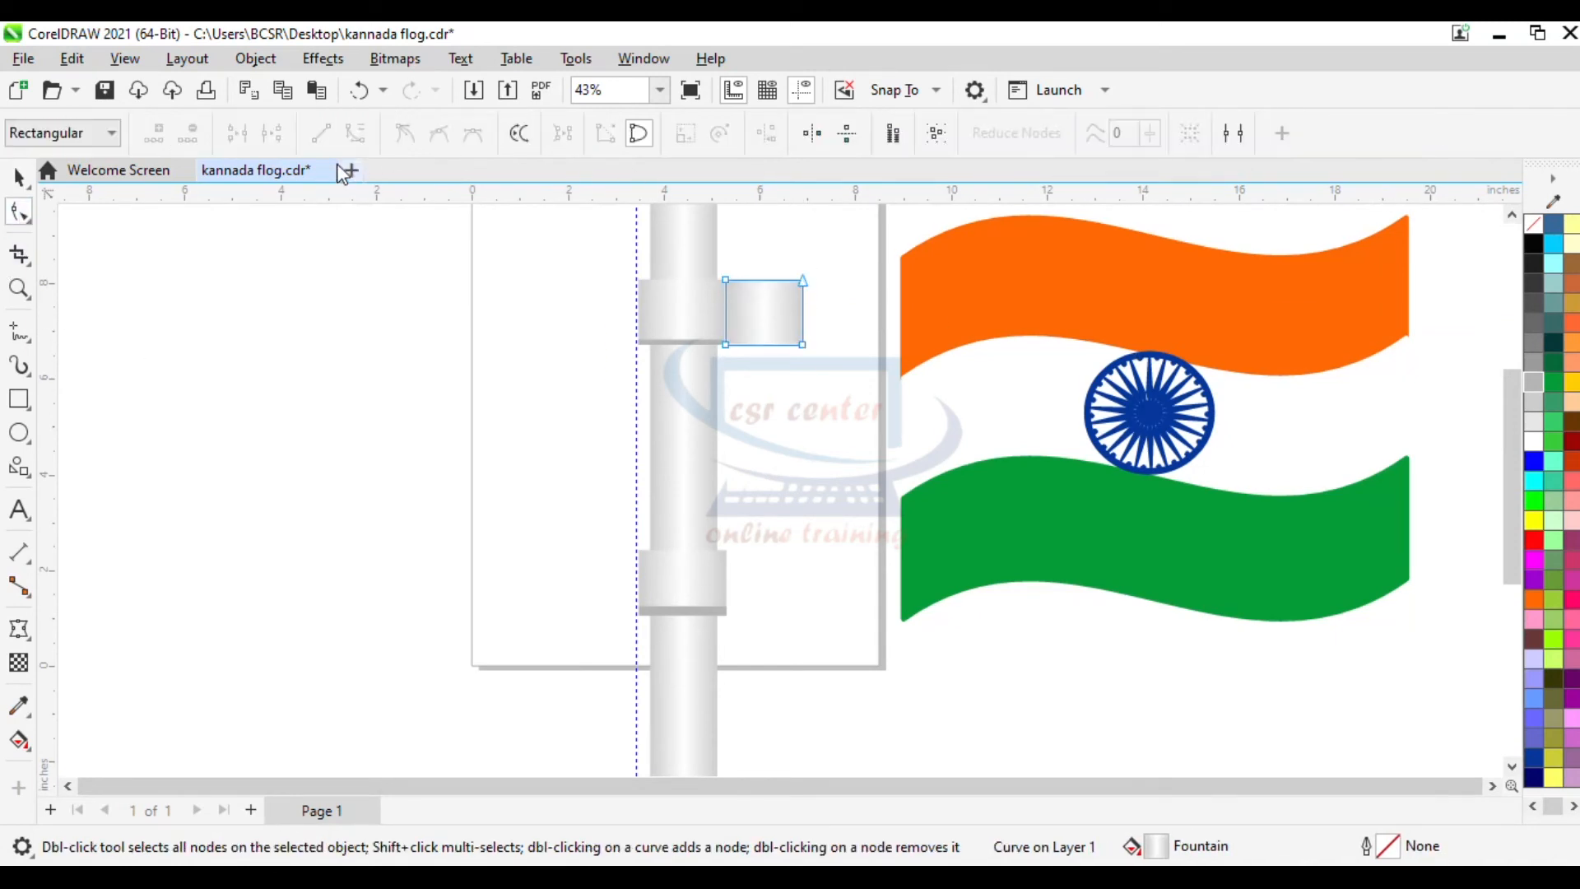
click(803, 281)
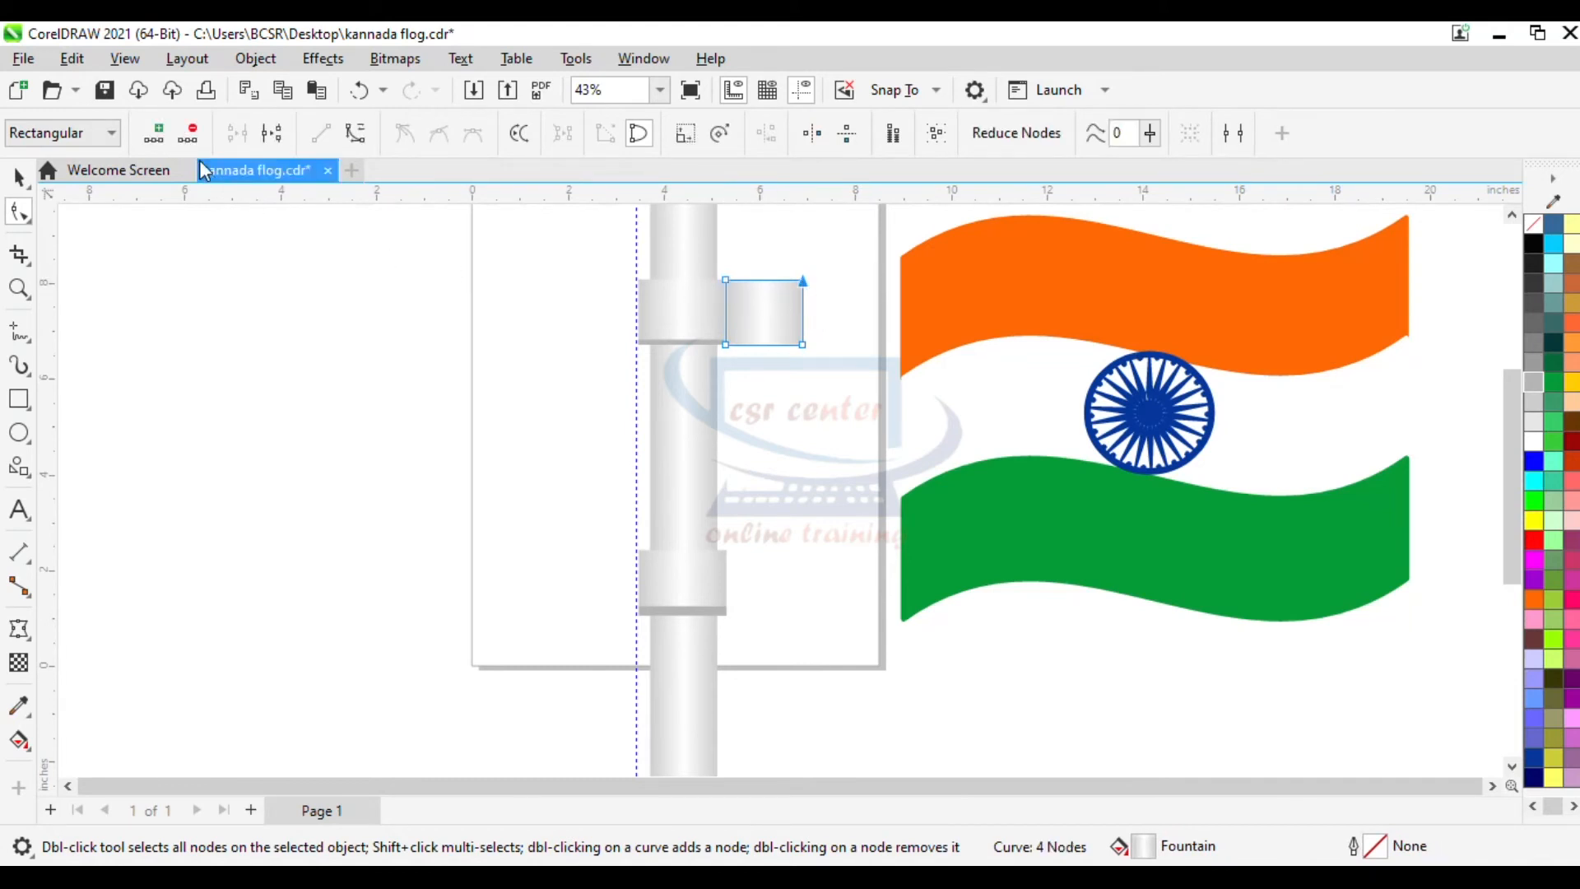
click(191, 136)
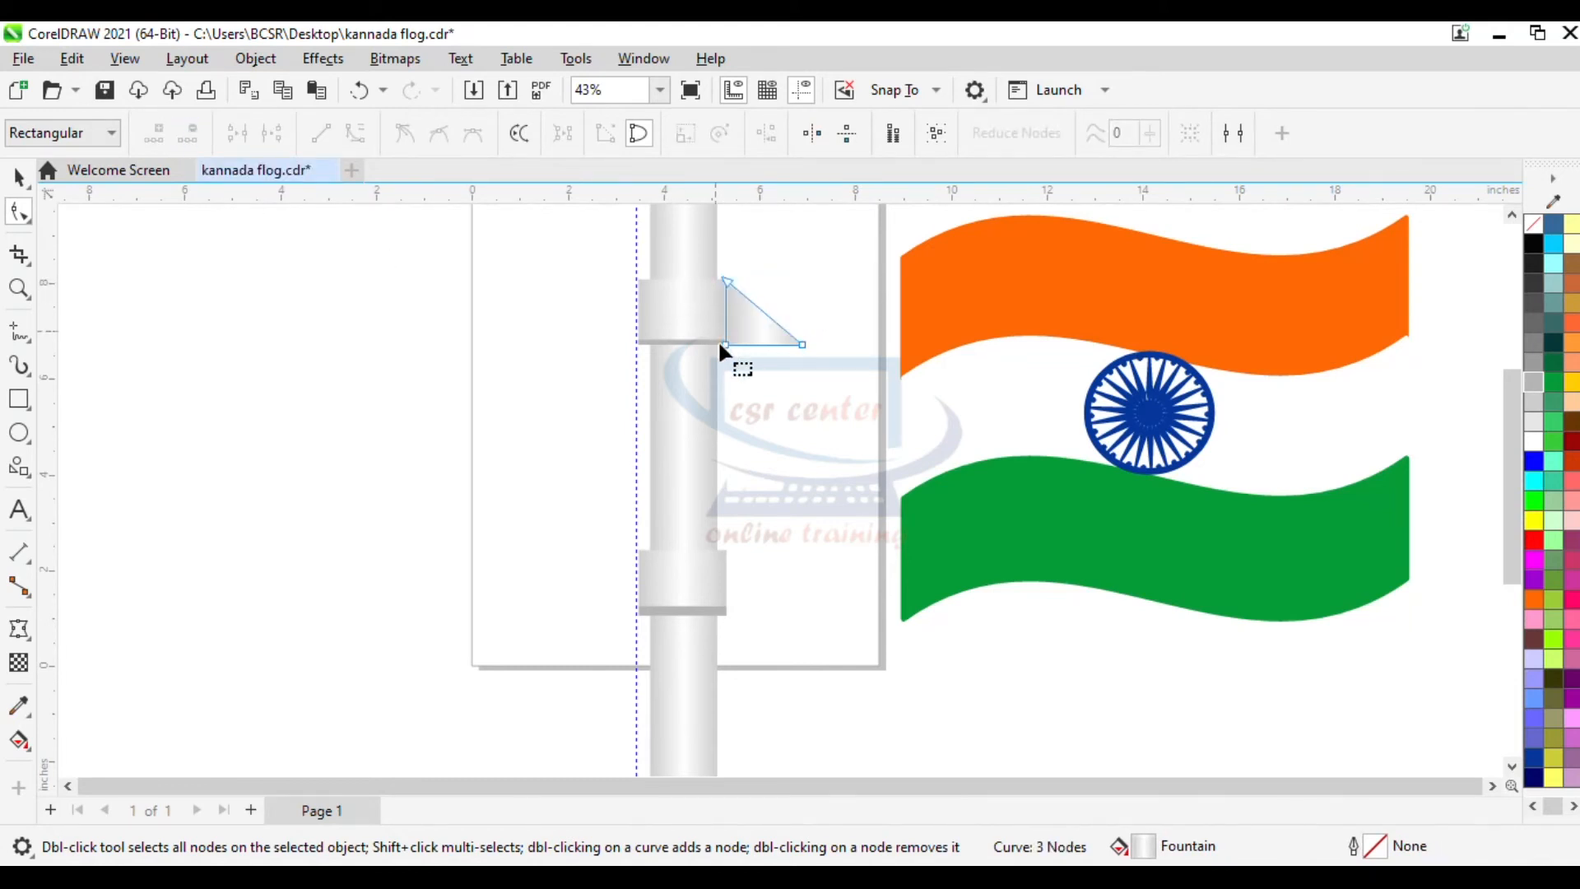
- Copy the triangular bracket down onto the lower collar
key(space)
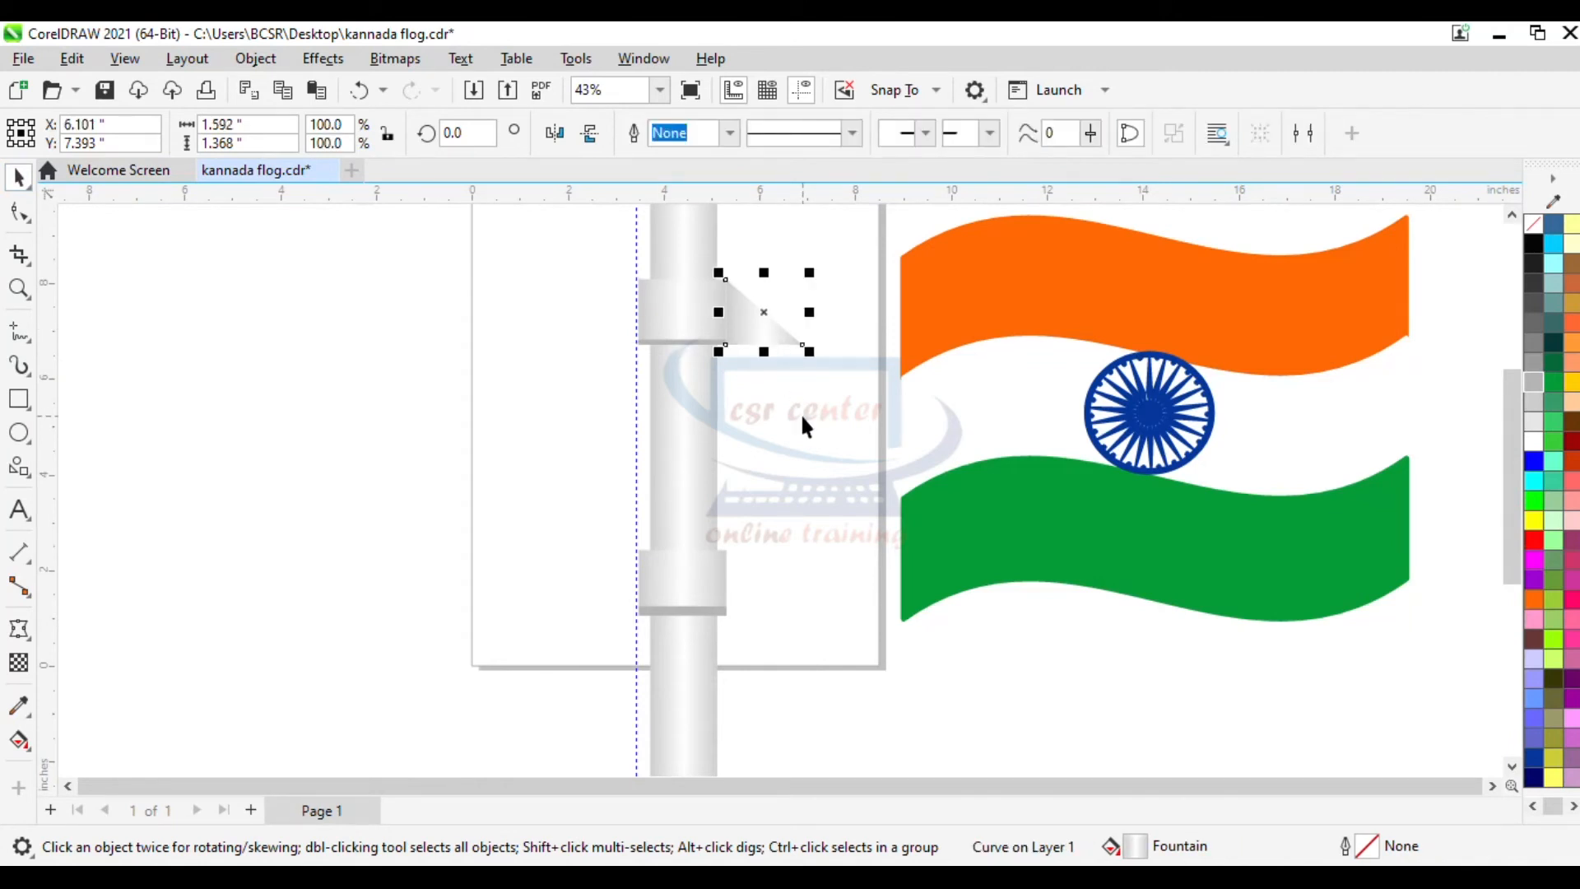
drag(752, 308, 749, 590)
click(1203, 673)
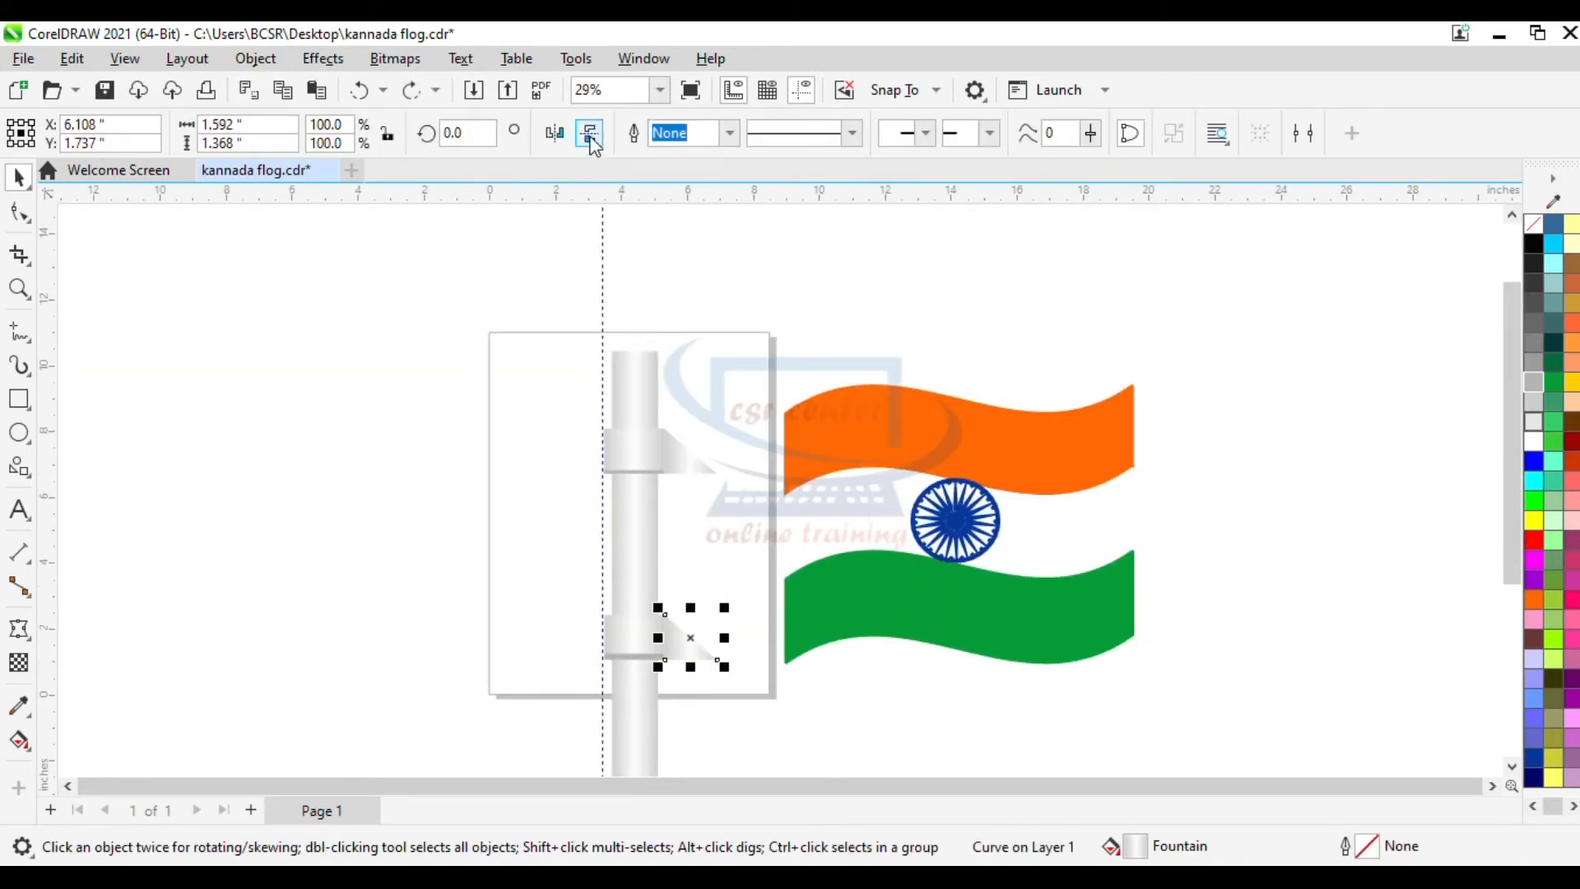
- Draw an ellipse about 1.5 by 2 inches over the top of the pole
click(591, 139)
click(1005, 695)
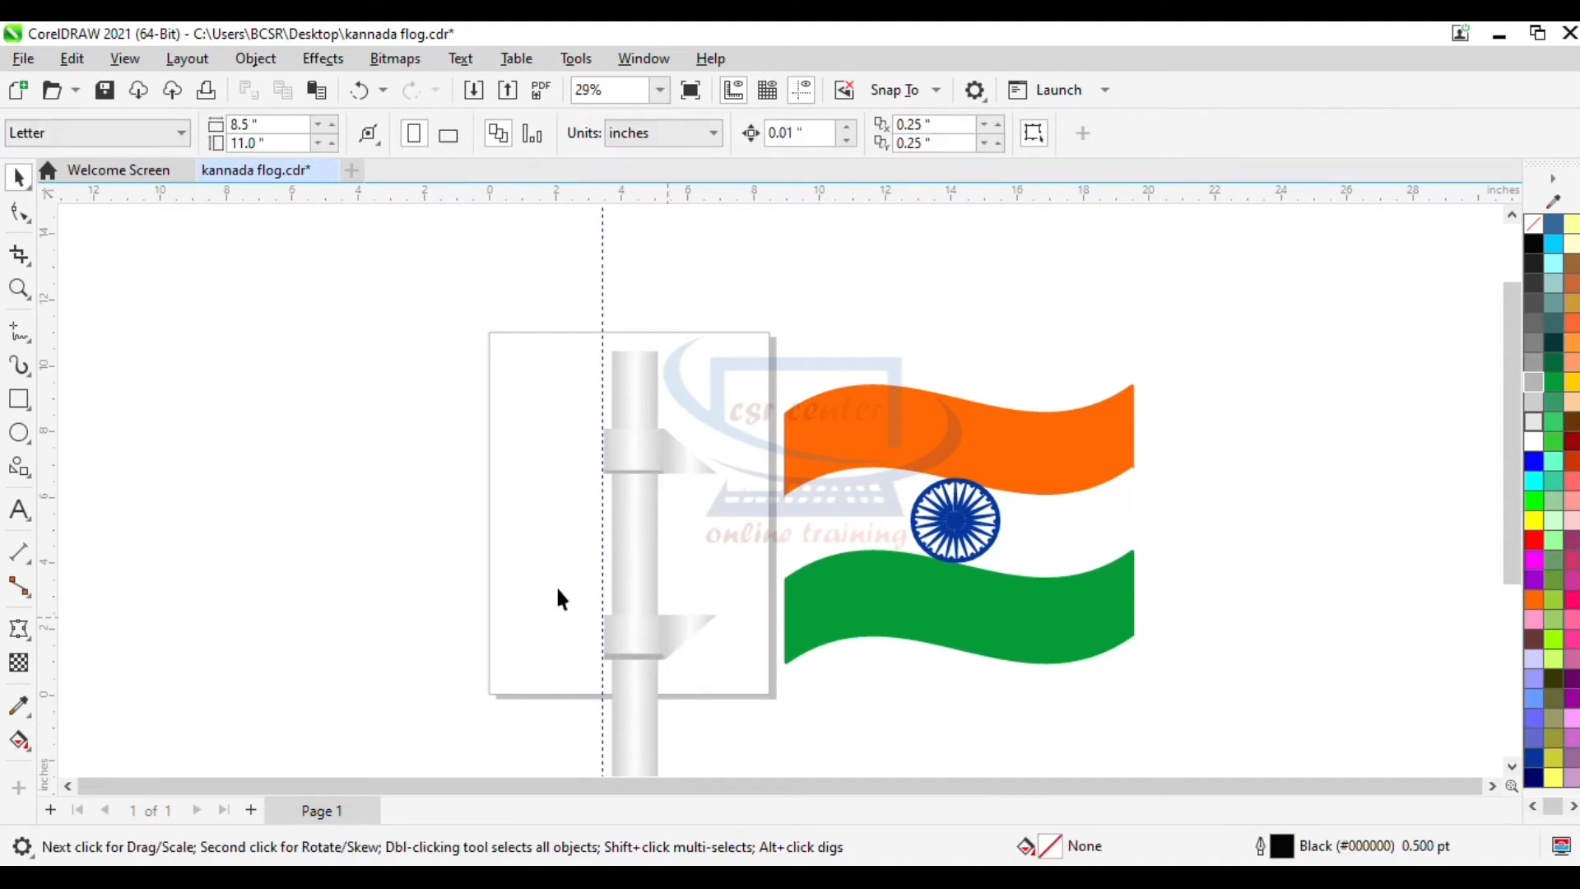
click(18, 432)
scroll(583, 397, up, 3)
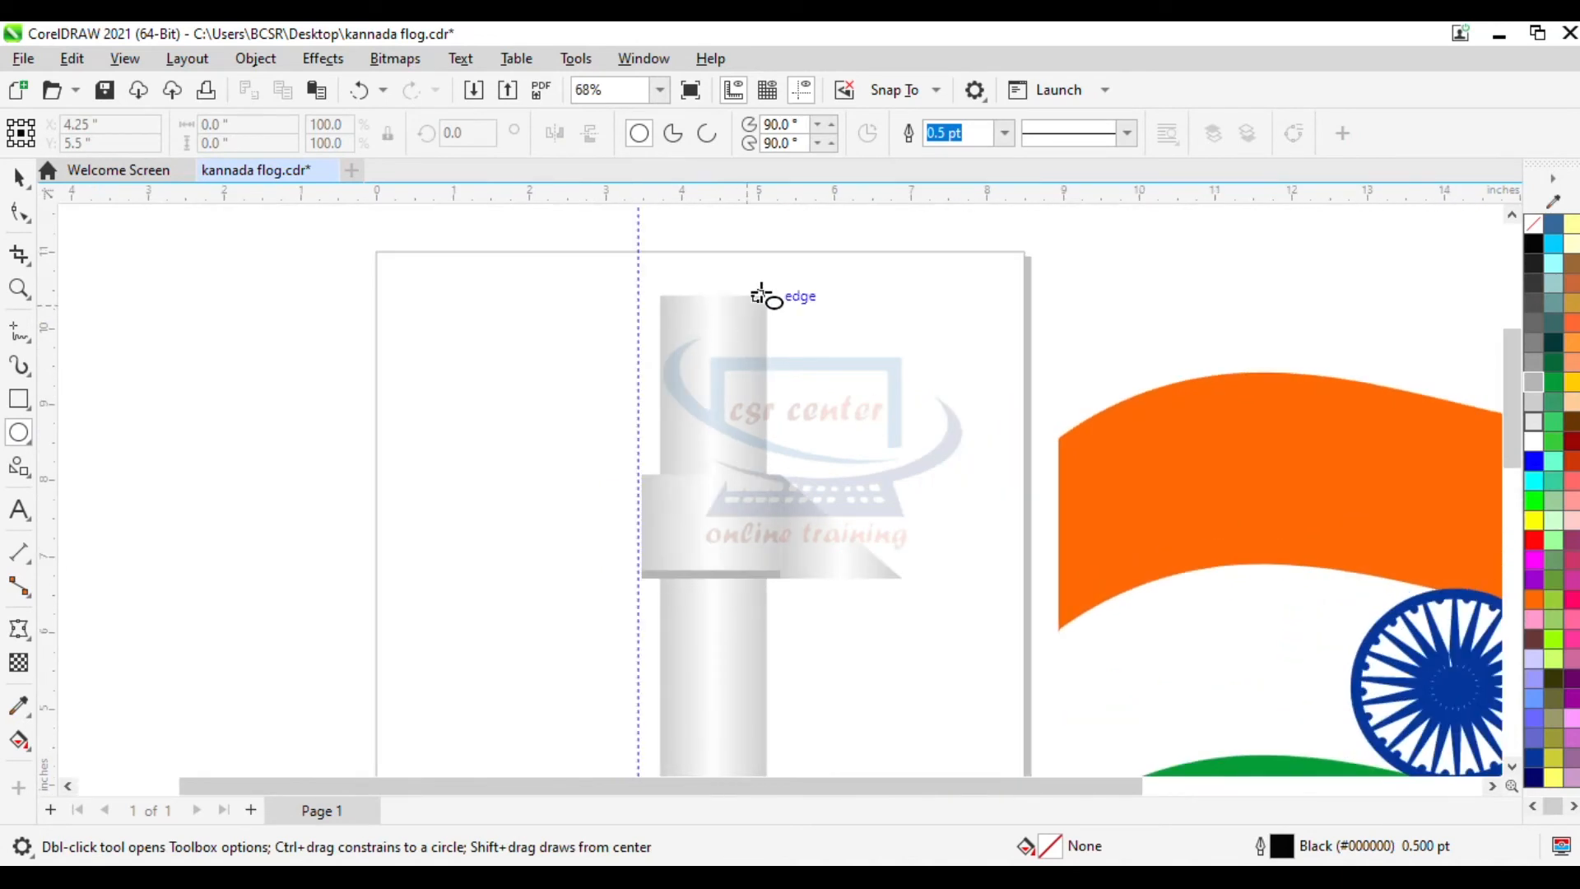
drag(641, 251, 757, 407)
drag(702, 328, 716, 296)
scroll(707, 206, up, 3)
click(19, 177)
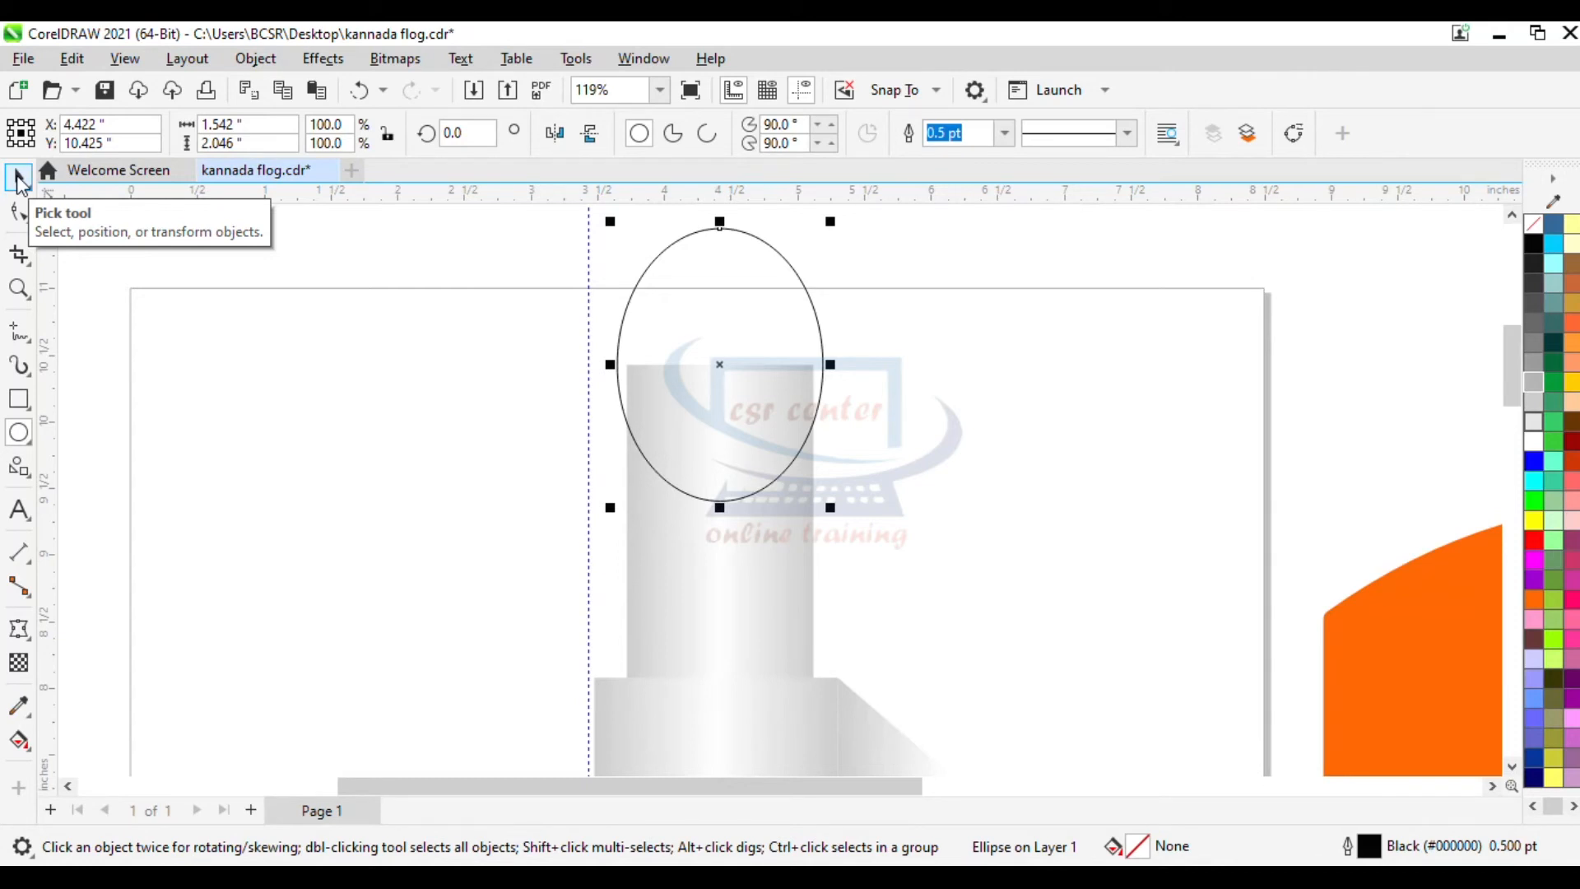
- Copy the pole's grey fountain fill onto the top ellipse and remove the ellipse's outline to form the knob
key(Tab)
click(179, 320)
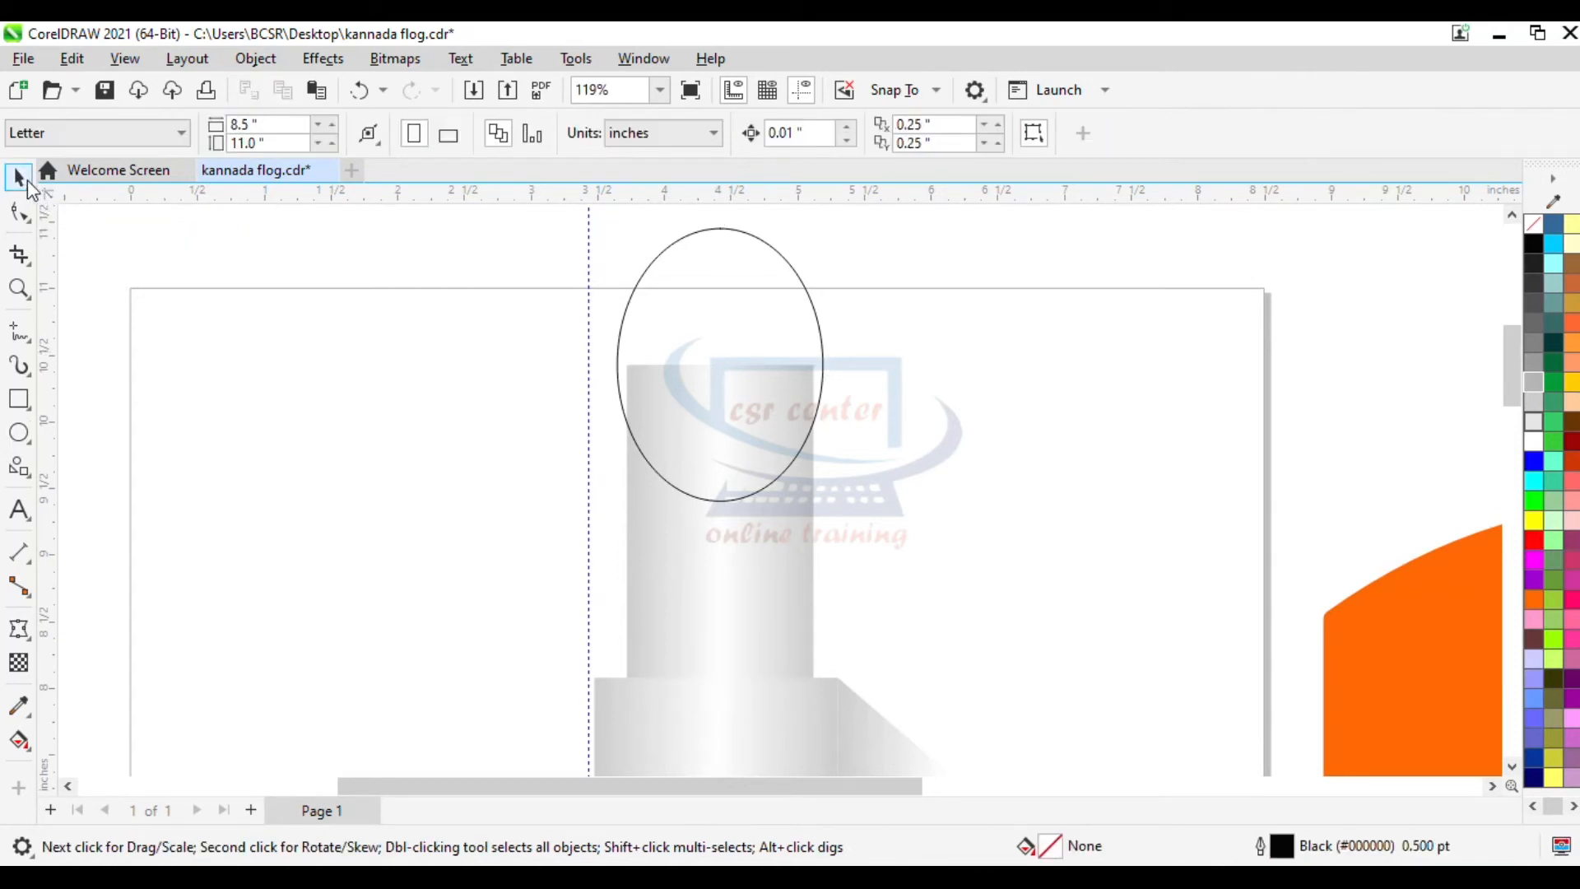
click(738, 632)
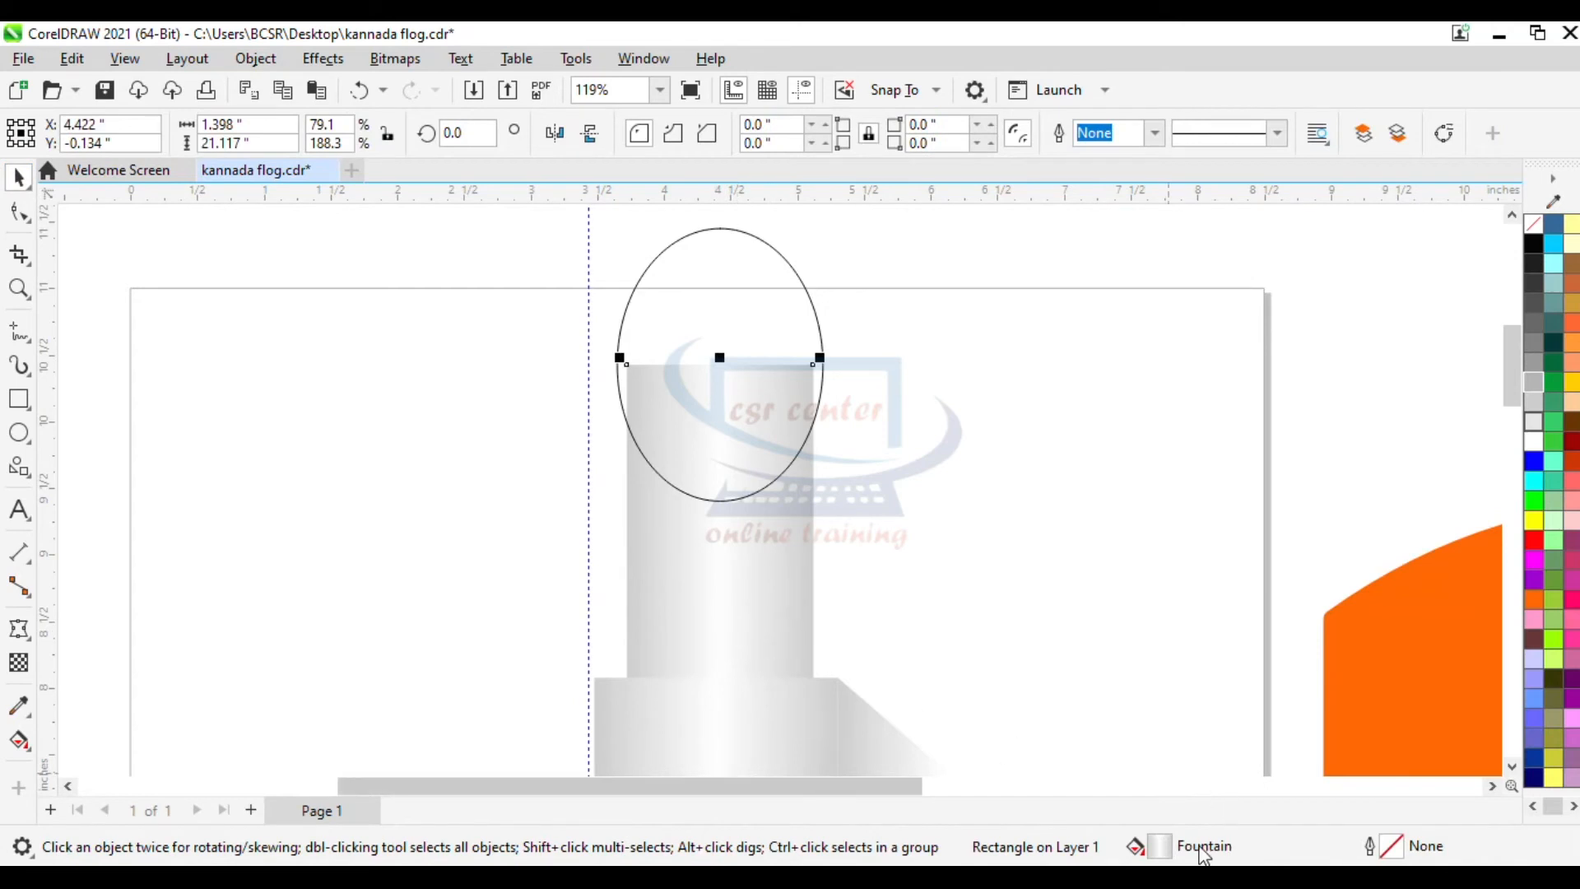
drag(744, 326, 744, 324)
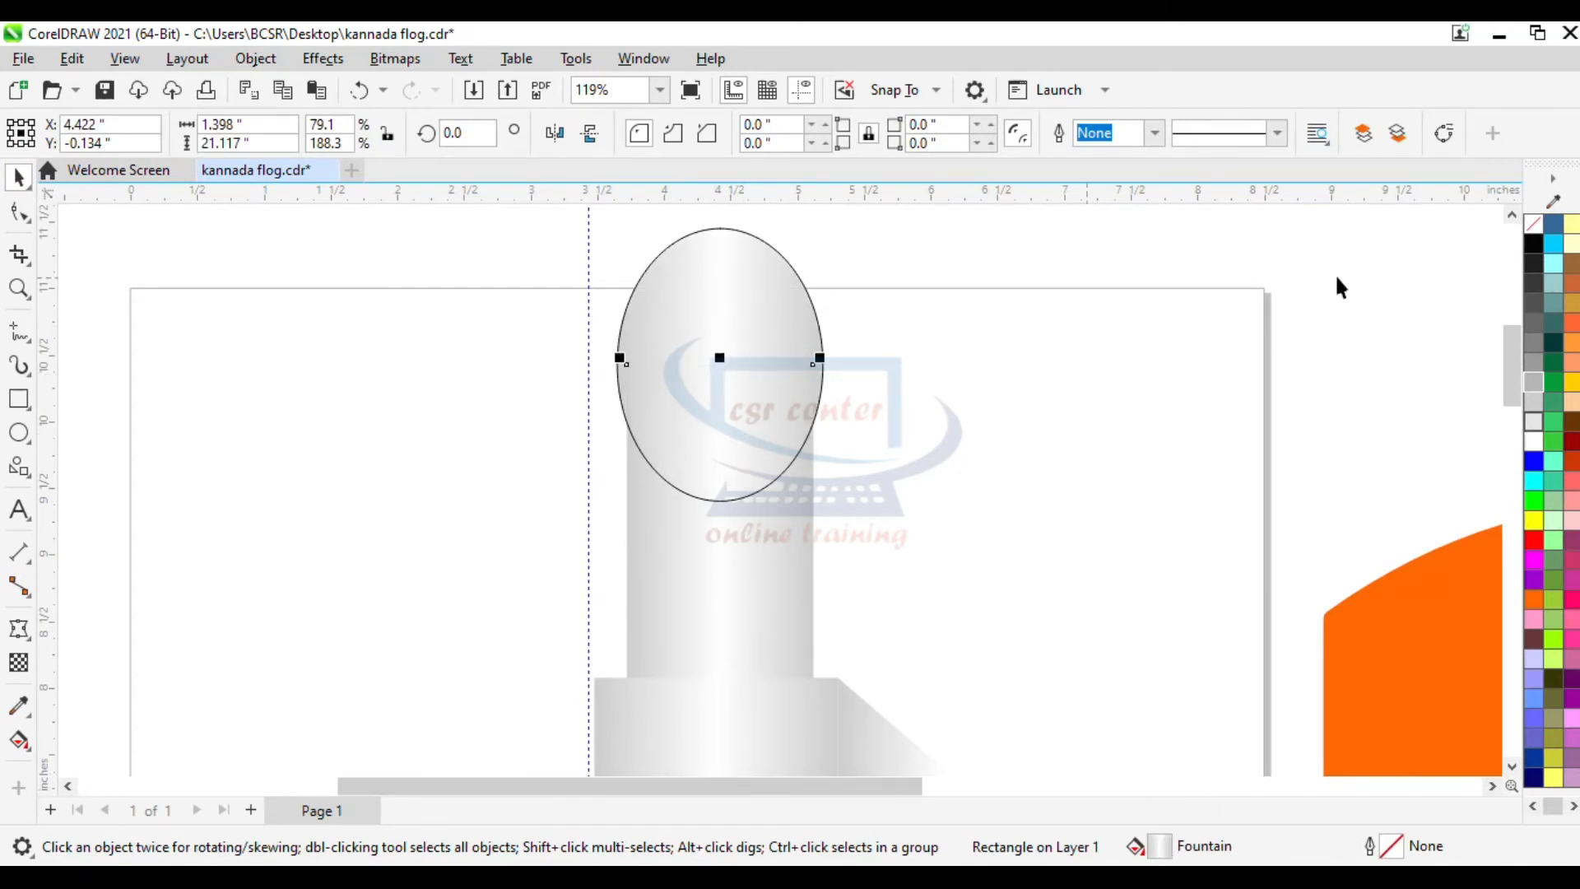
click(696, 251)
right_click(1532, 220)
click(1518, 240)
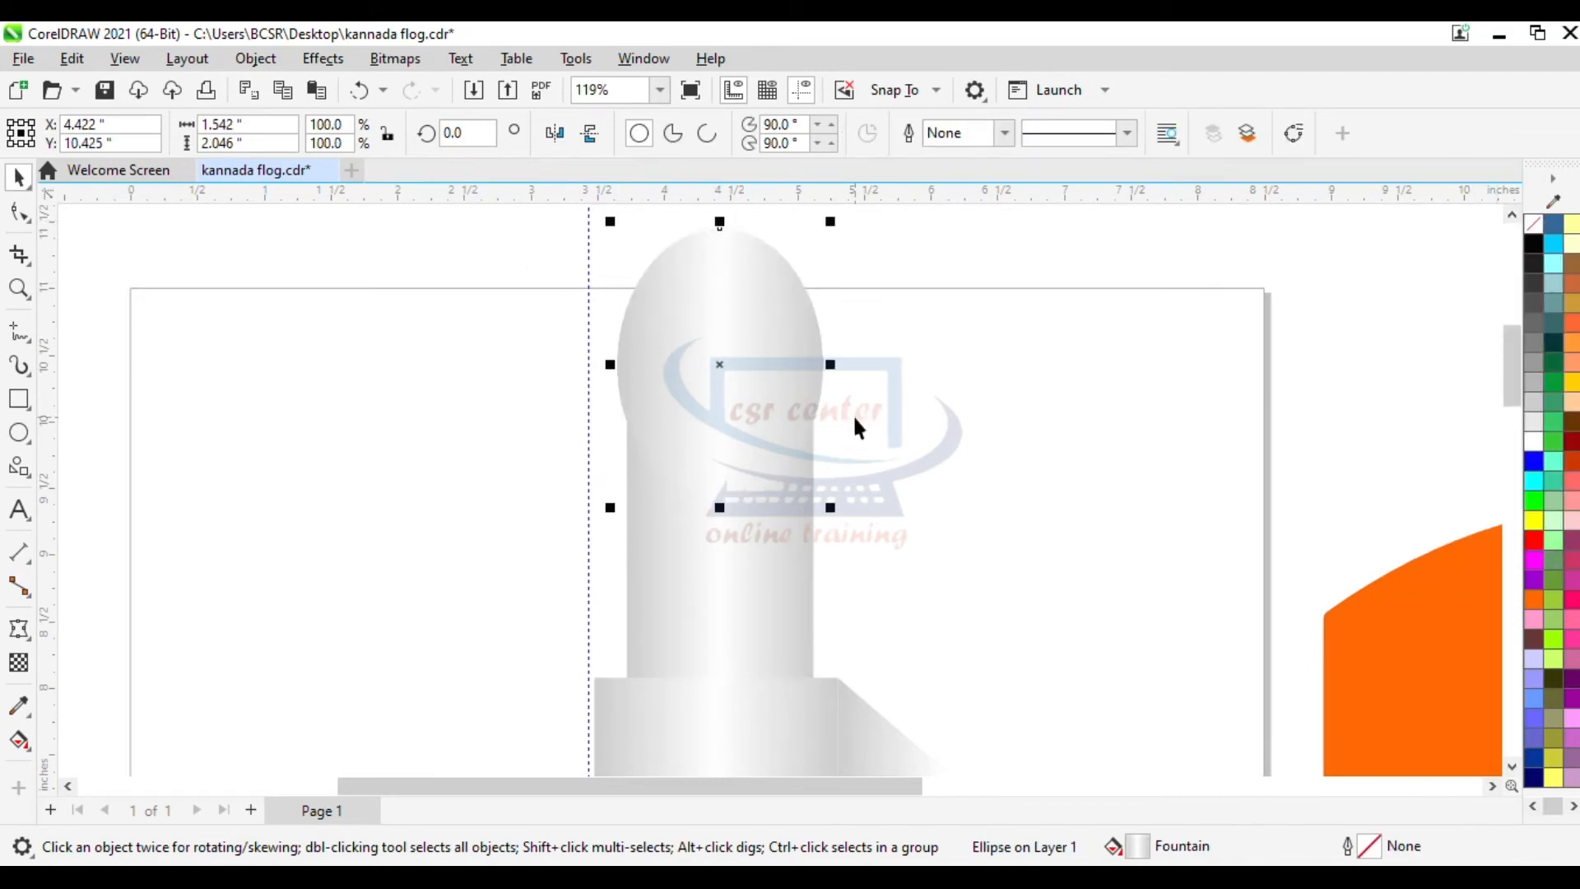
- Copy a pole segment down to the pole's foot and scale it into a base about 2.5 by 2.1 inches
scroll(853, 413, down, 3)
scroll(852, 413, down, 4)
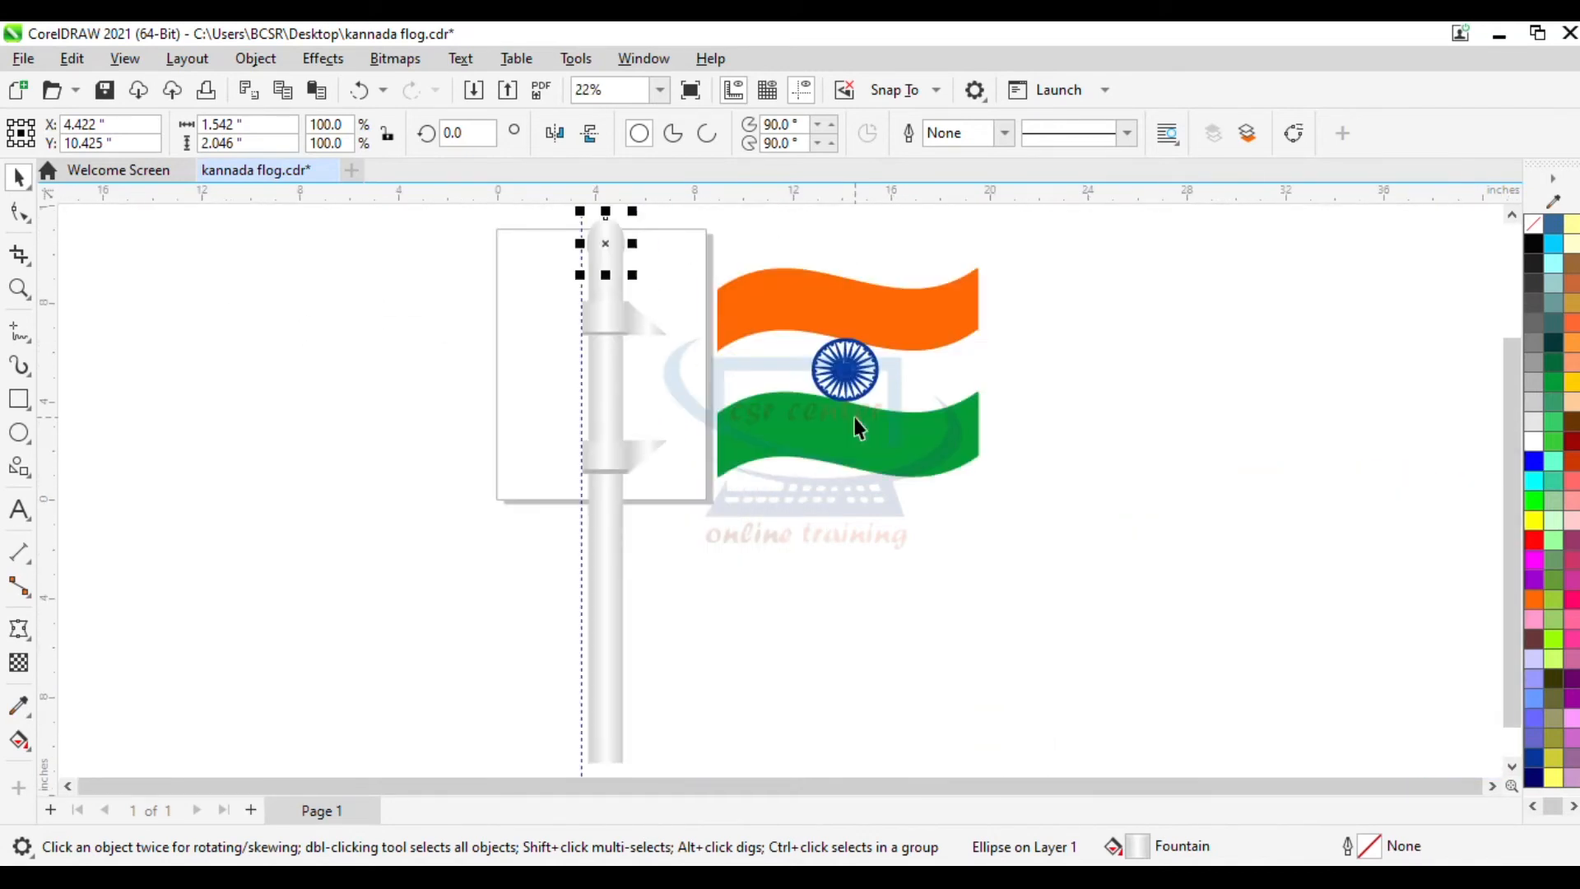
click(813, 556)
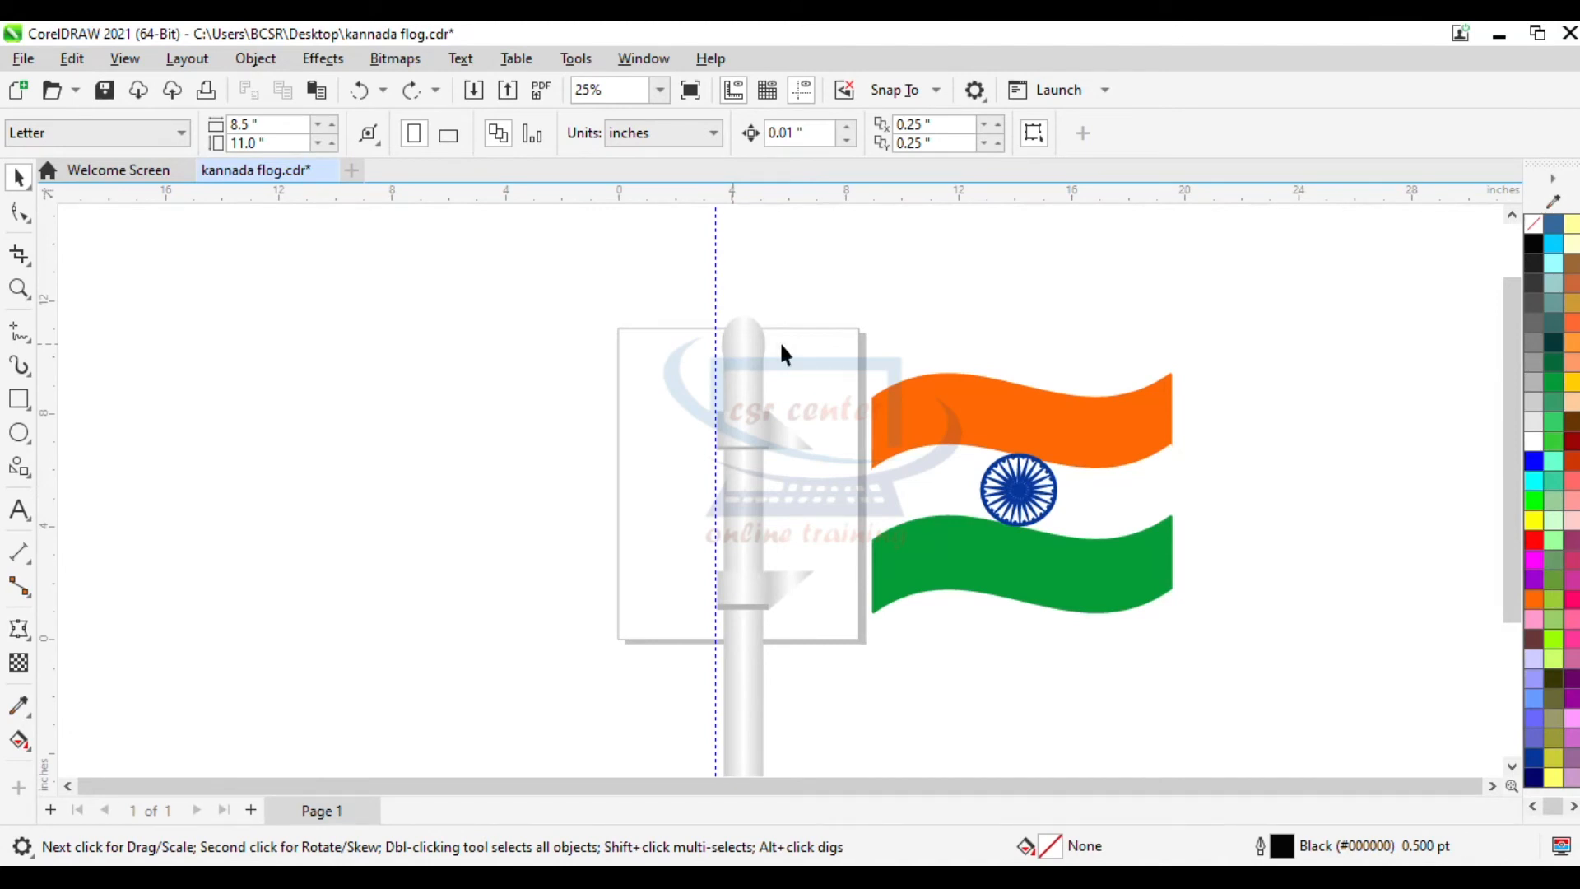
scroll(769, 389, down, 2)
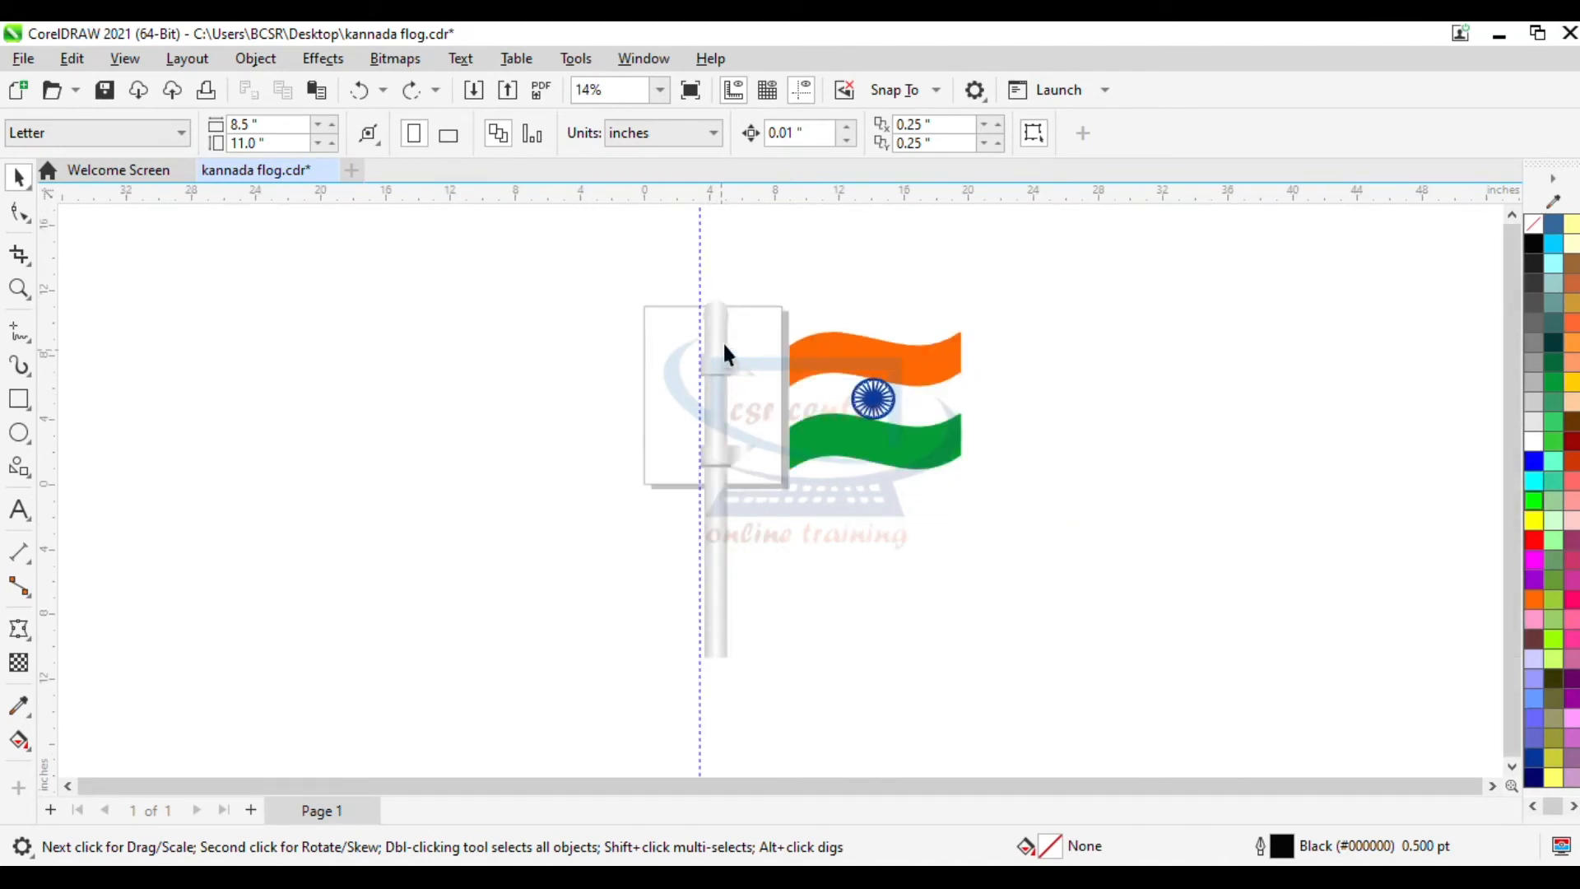
click(718, 404)
drag(715, 308, 716, 609)
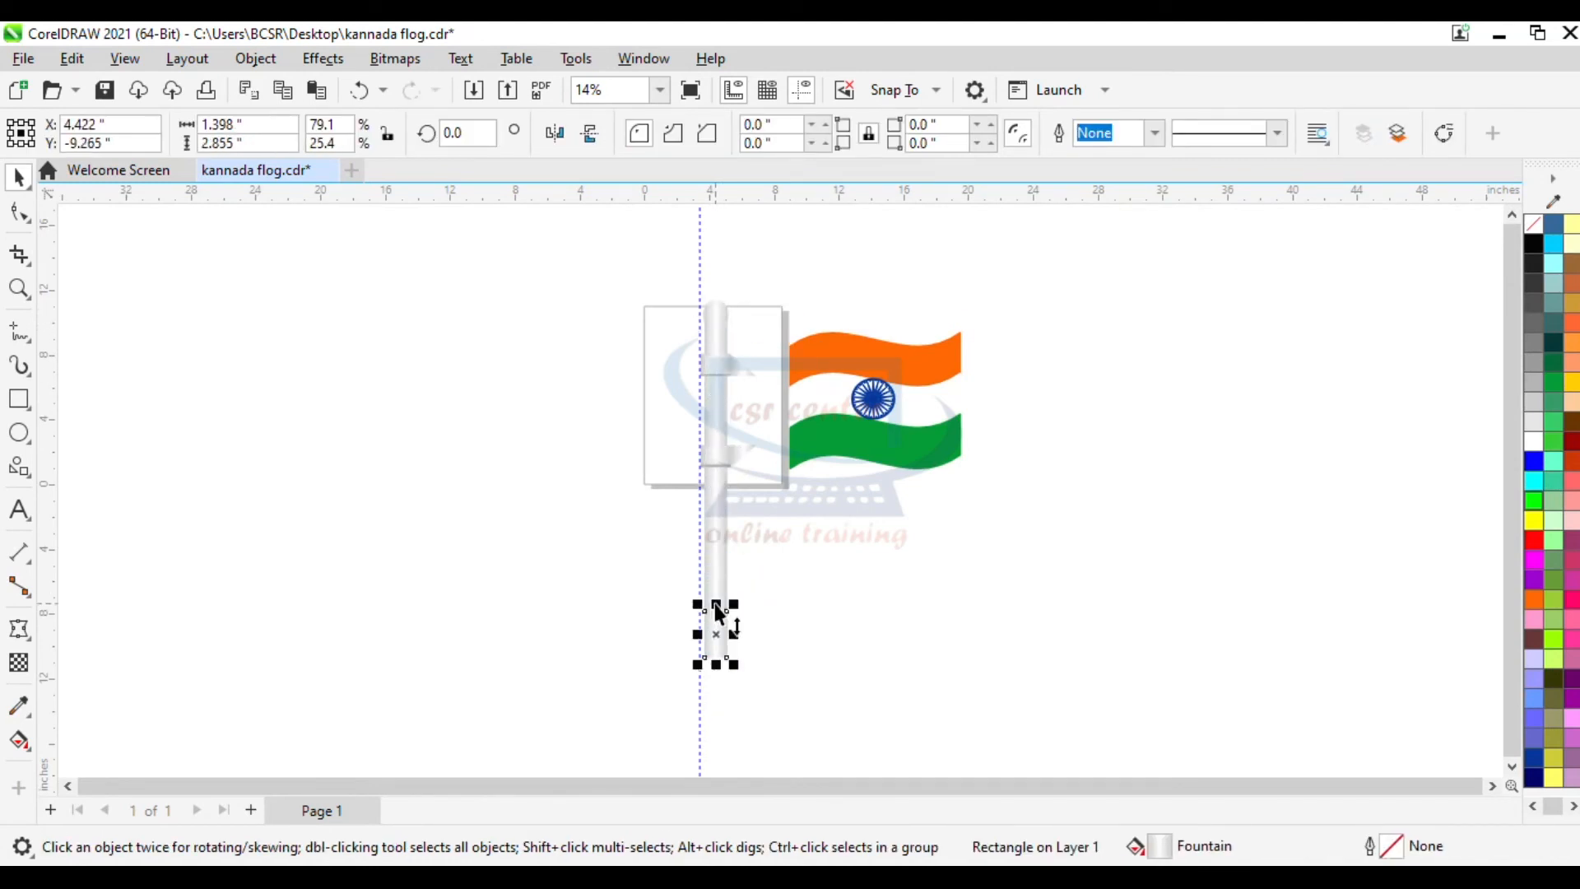
scroll(718, 613, up, 4)
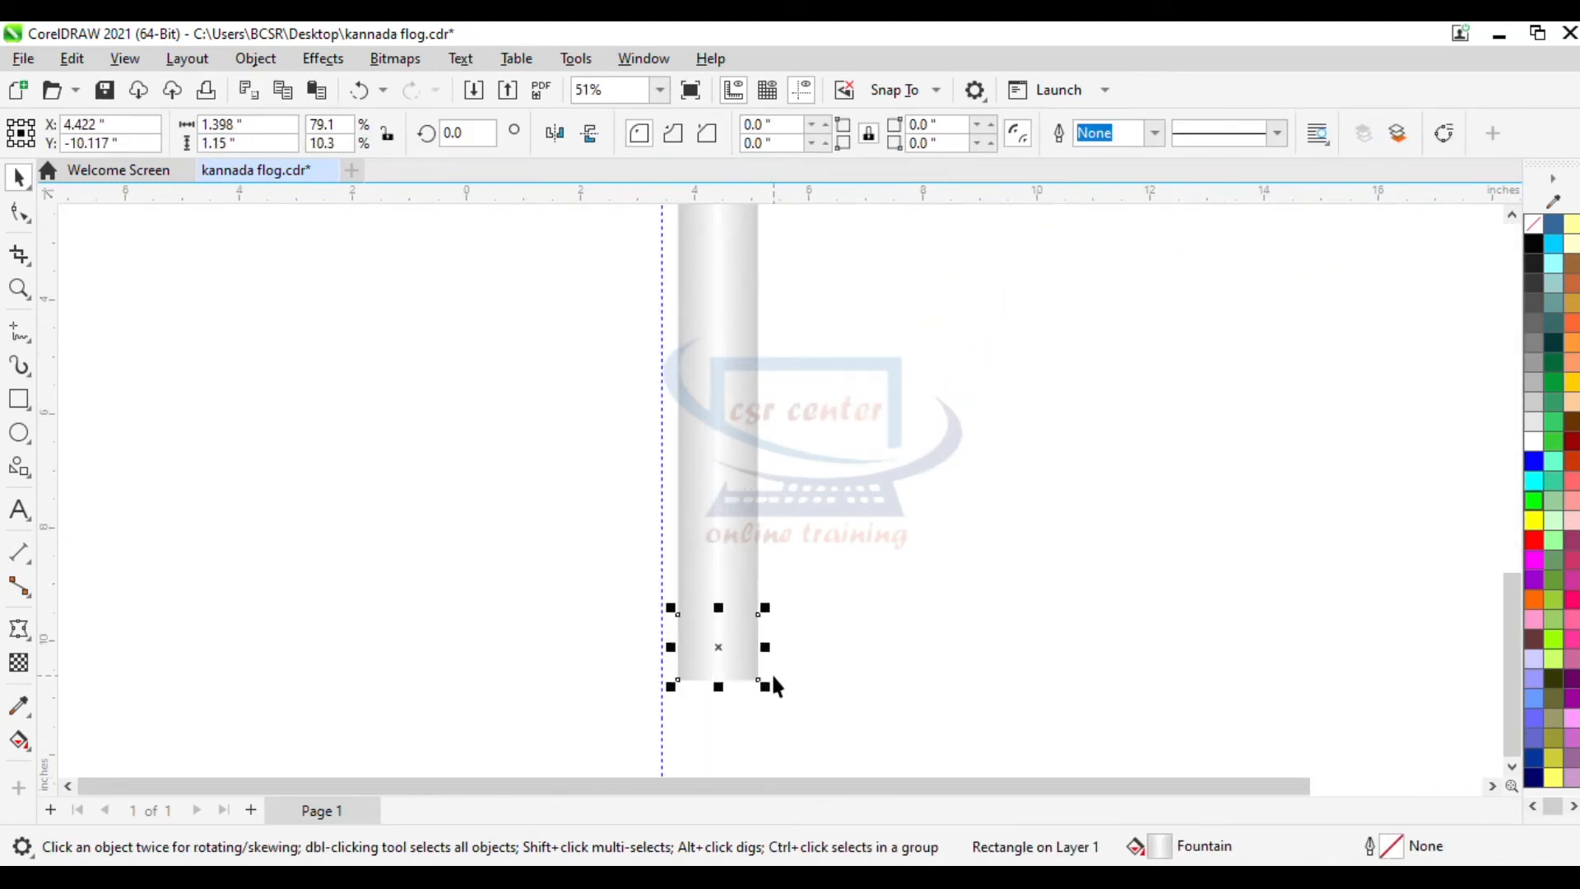
drag(765, 688, 795, 715)
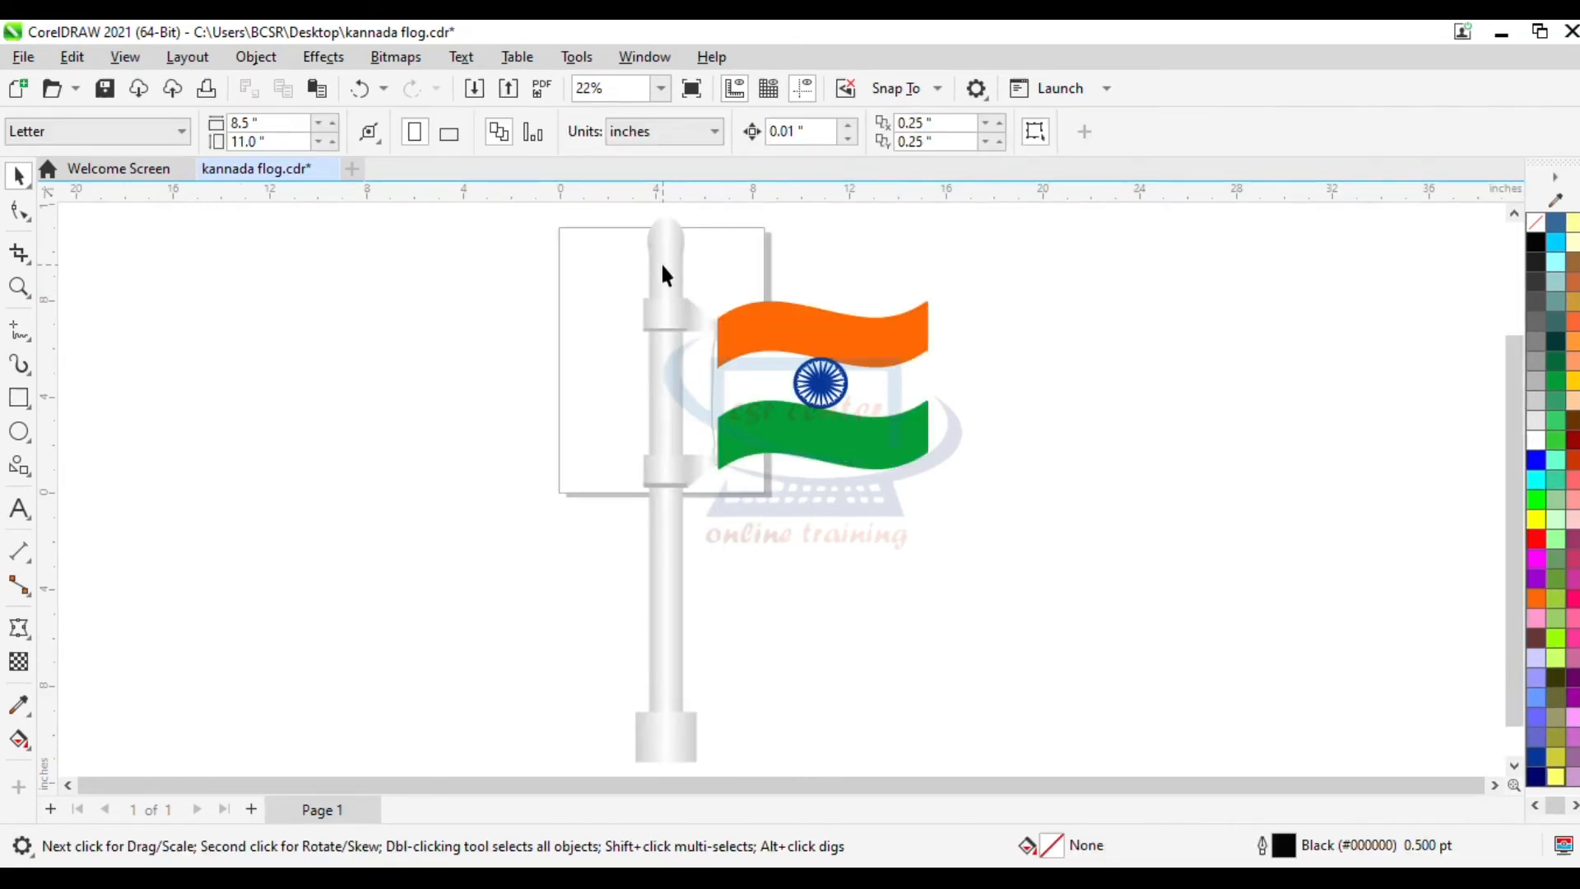
- Duplicate the grouped flag and pole to the right and mirror the copy horizontally
click(667, 384)
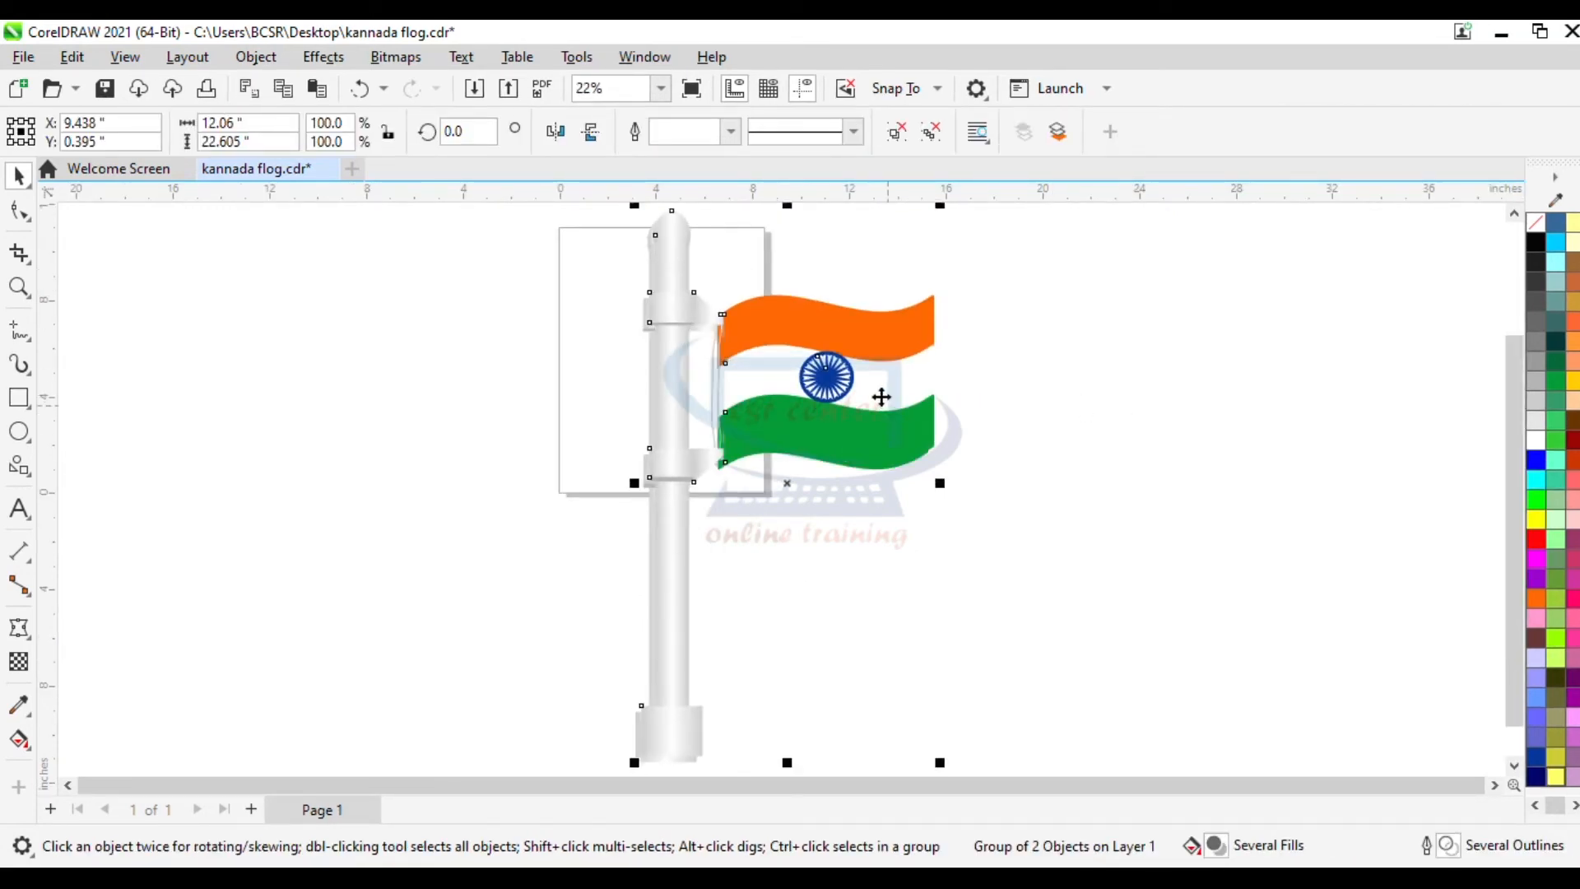
drag(837, 376, 1175, 379)
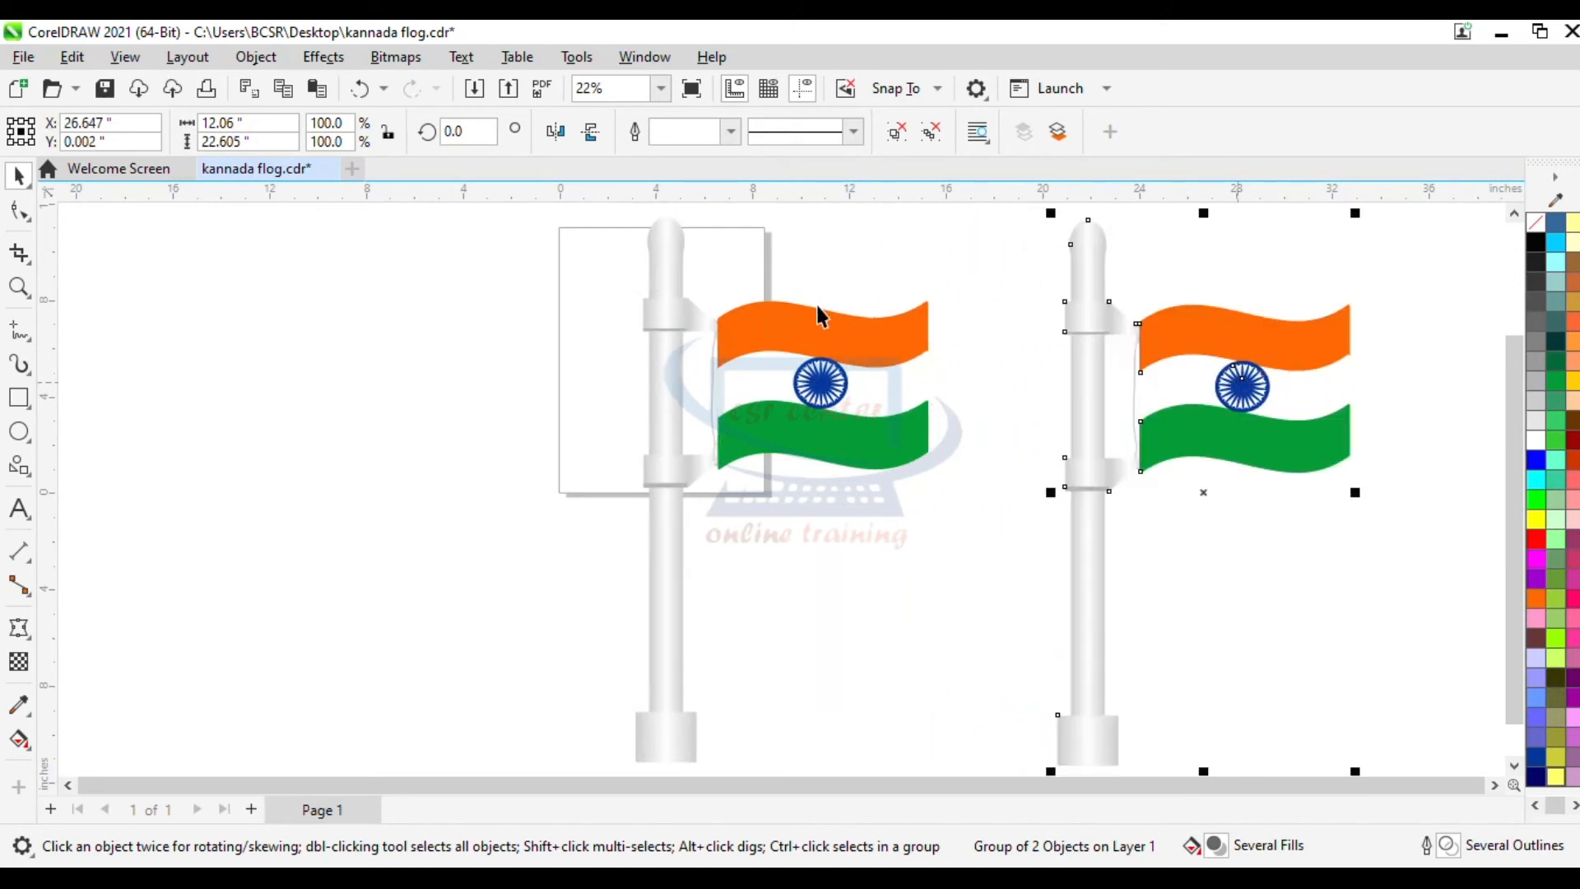
click(556, 133)
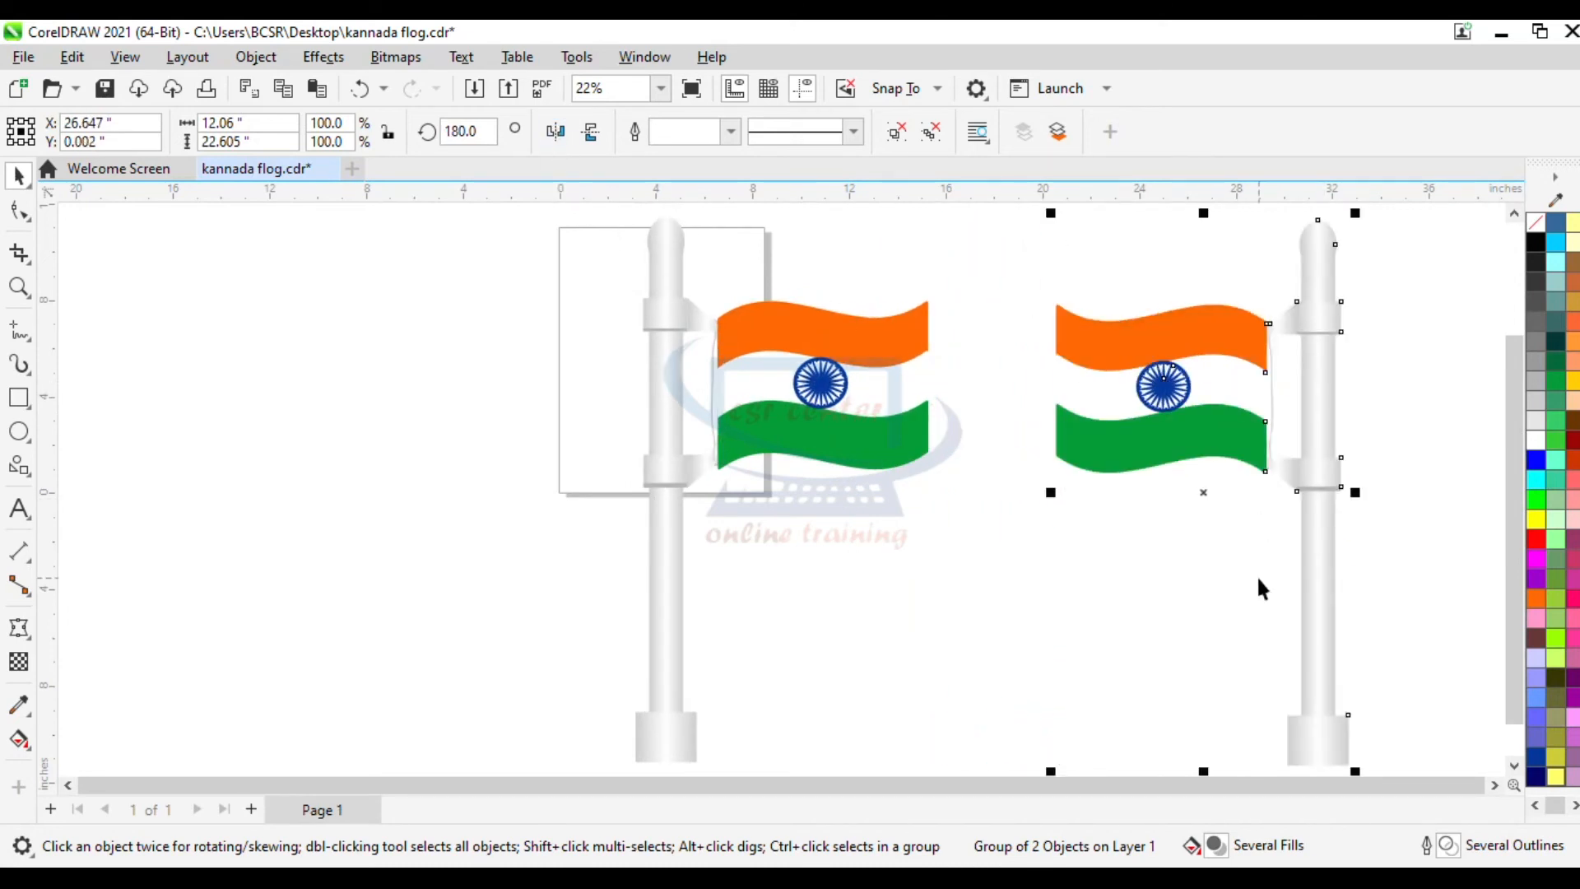
- Add the text "happy independence day 2021" below the flags
key(F4)
click(1438, 638)
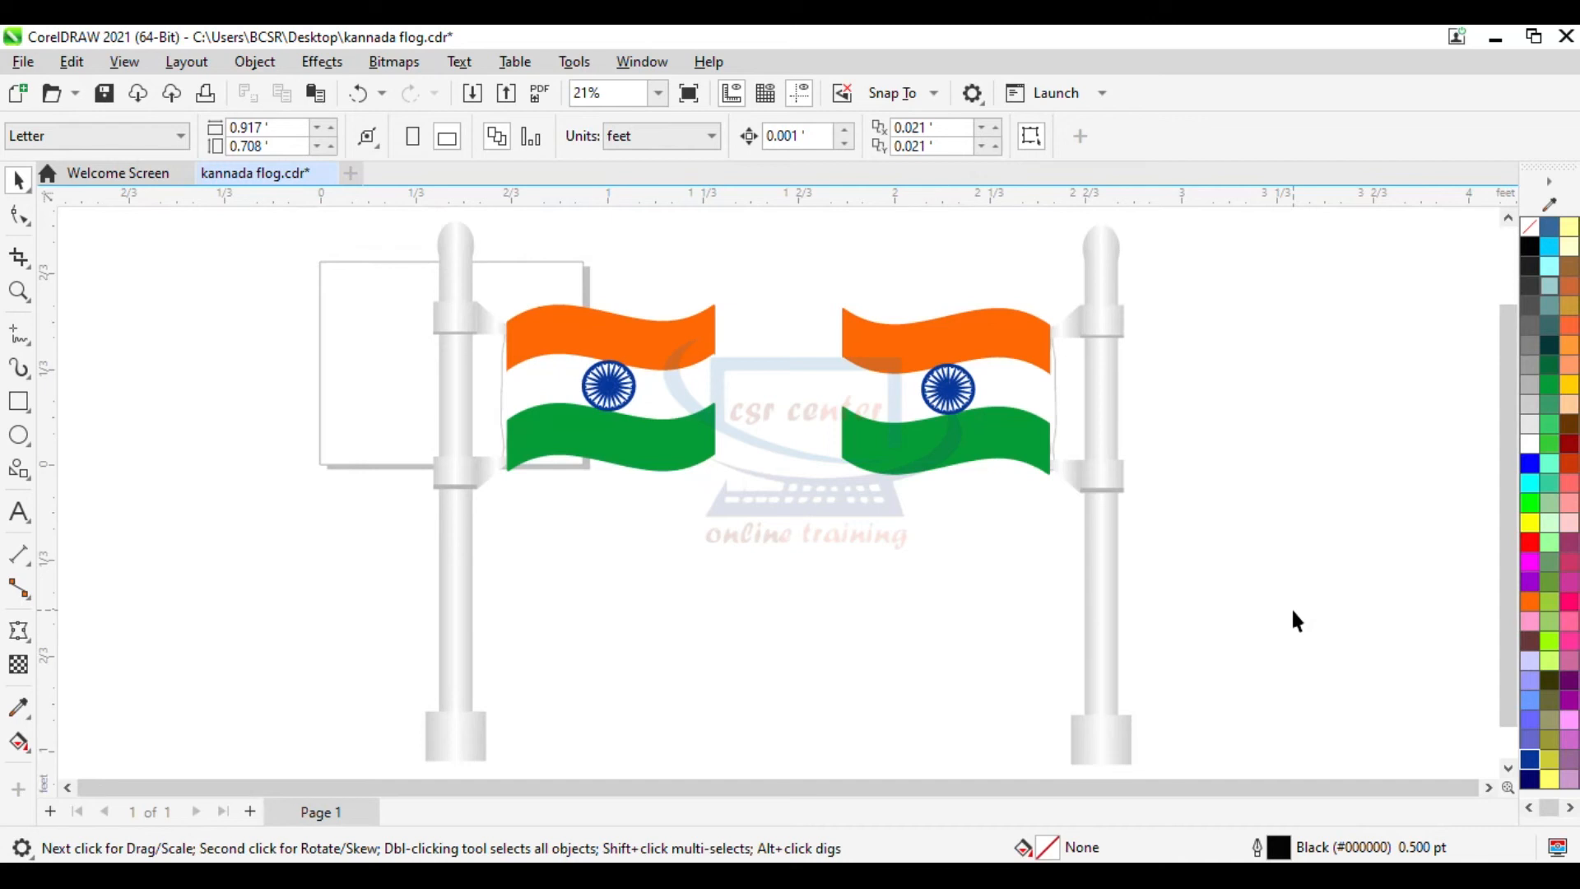
click(18, 515)
click(554, 605)
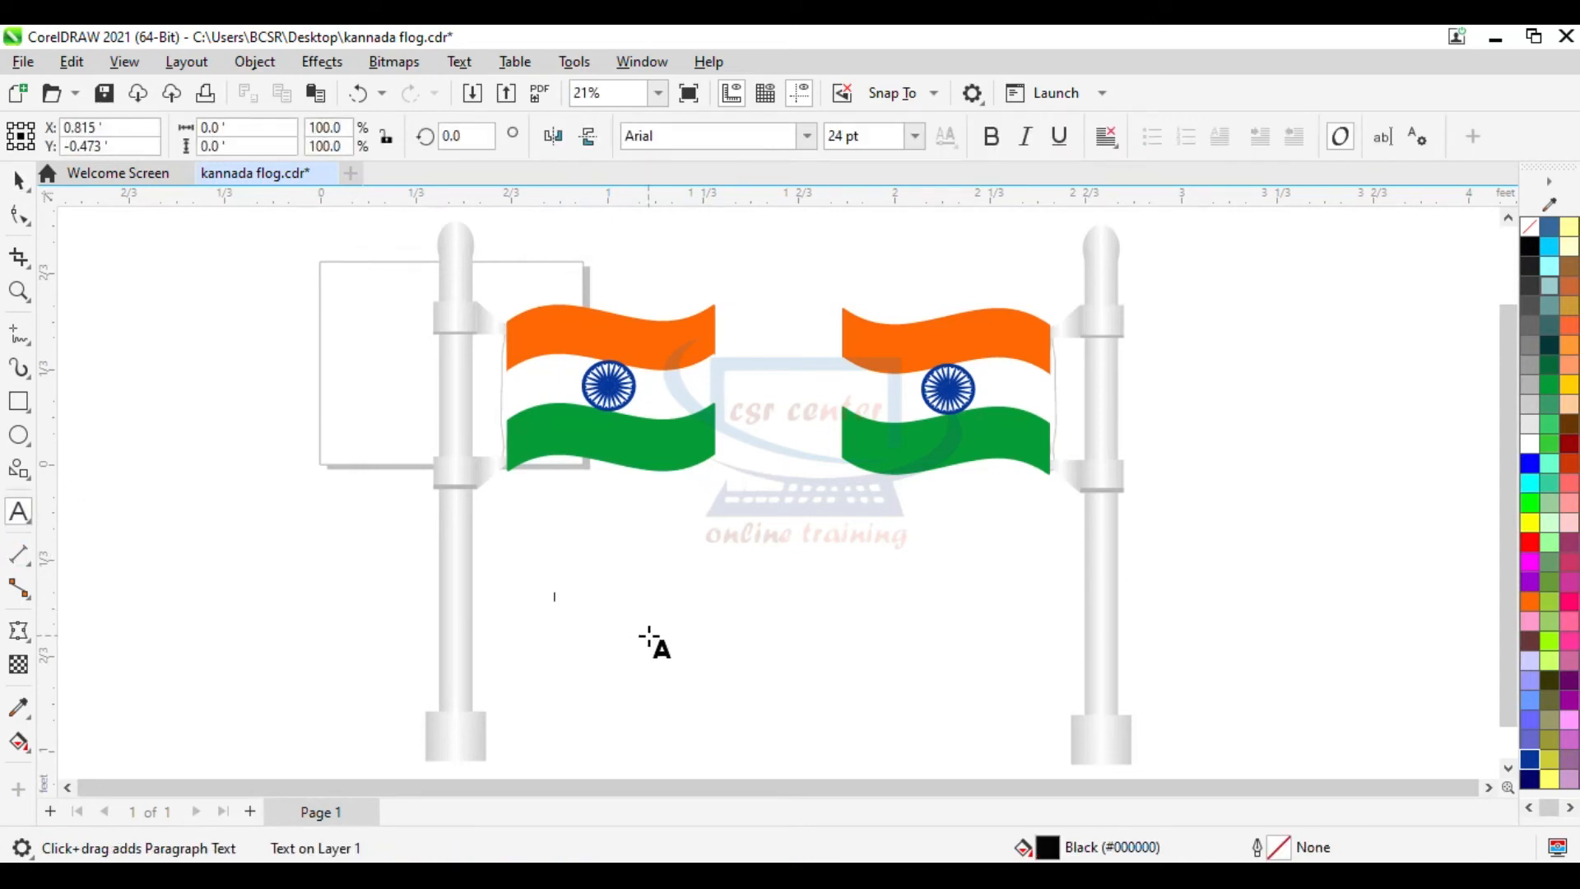
text(happy independence day 2021)
click(19, 179)
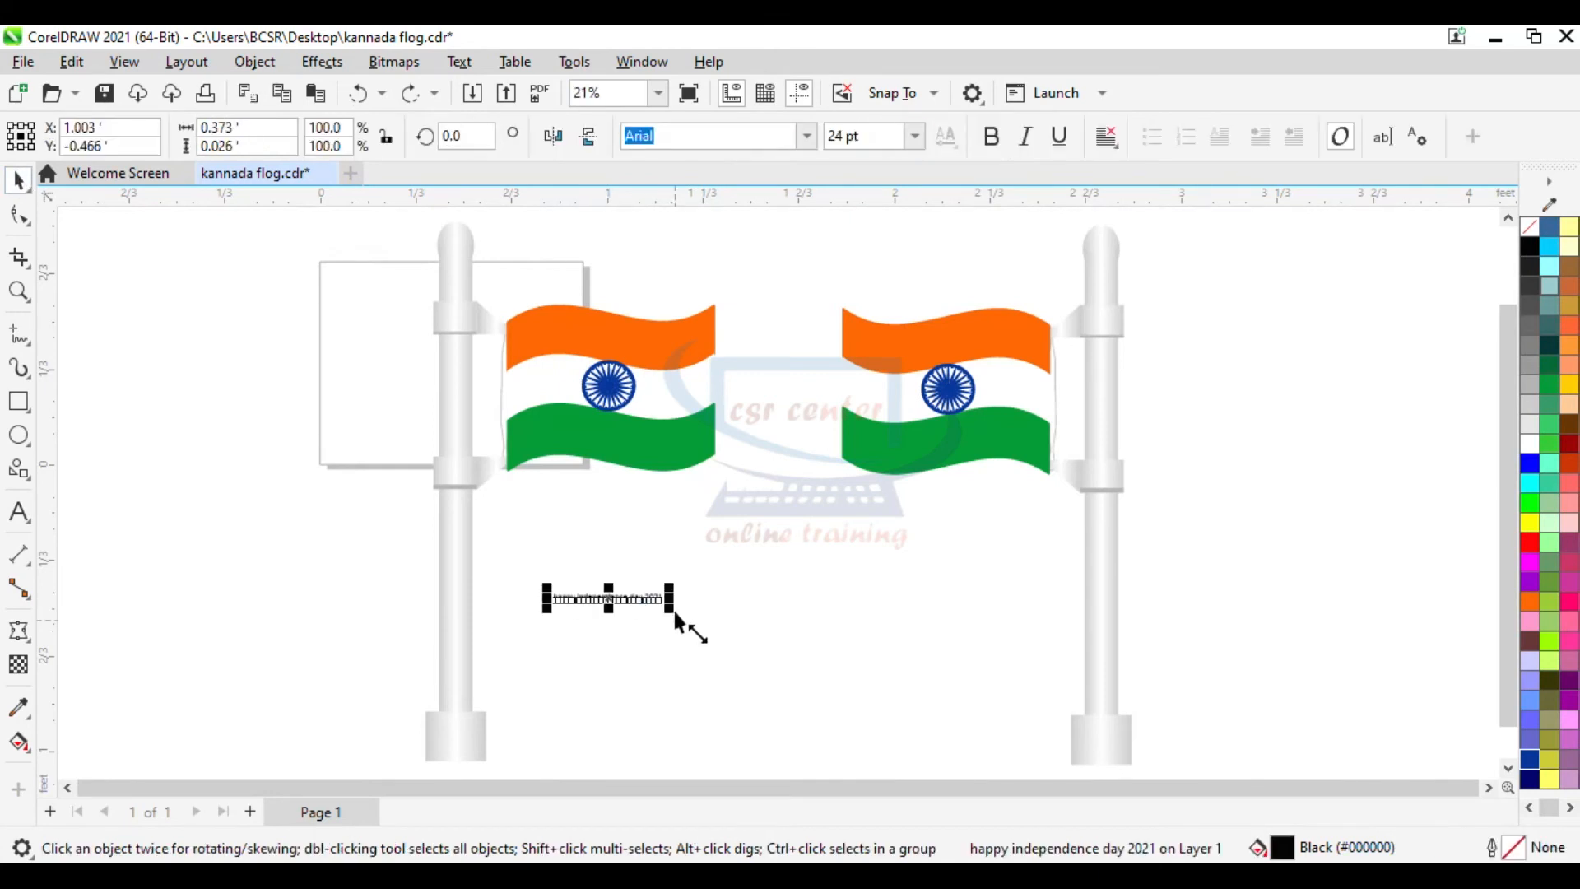
- Enlarge the text to stretch between the two poles and set its font to FrankGoth BT
drag(673, 613, 962, 668)
drag(966, 610, 1034, 693)
click(951, 594)
click(922, 565)
click(950, 607)
drag(998, 652, 1077, 707)
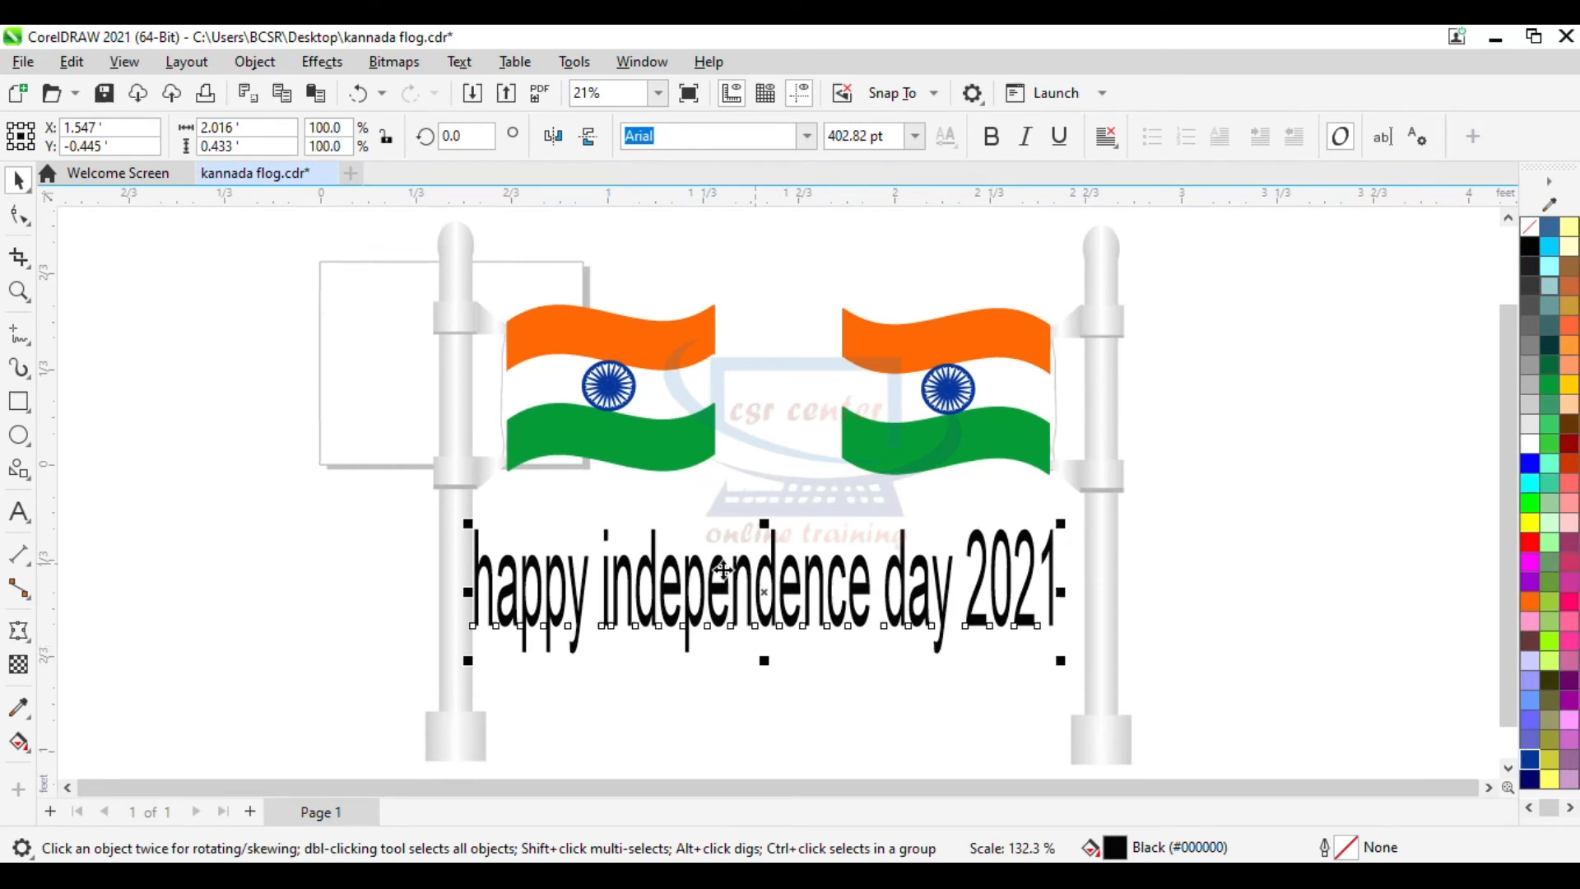
click(807, 136)
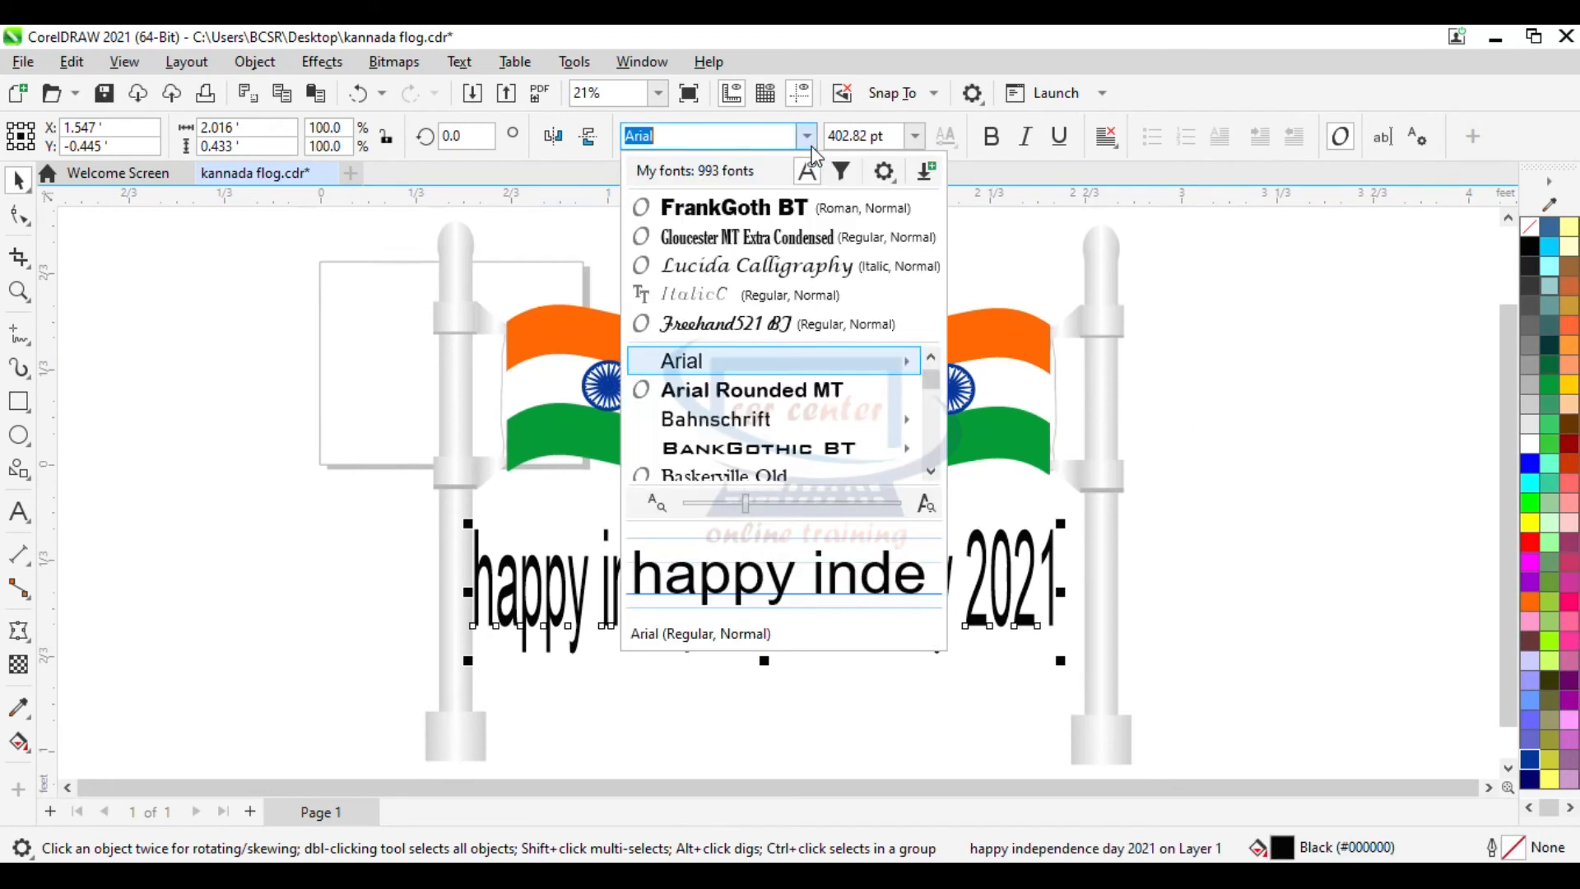
click(764, 211)
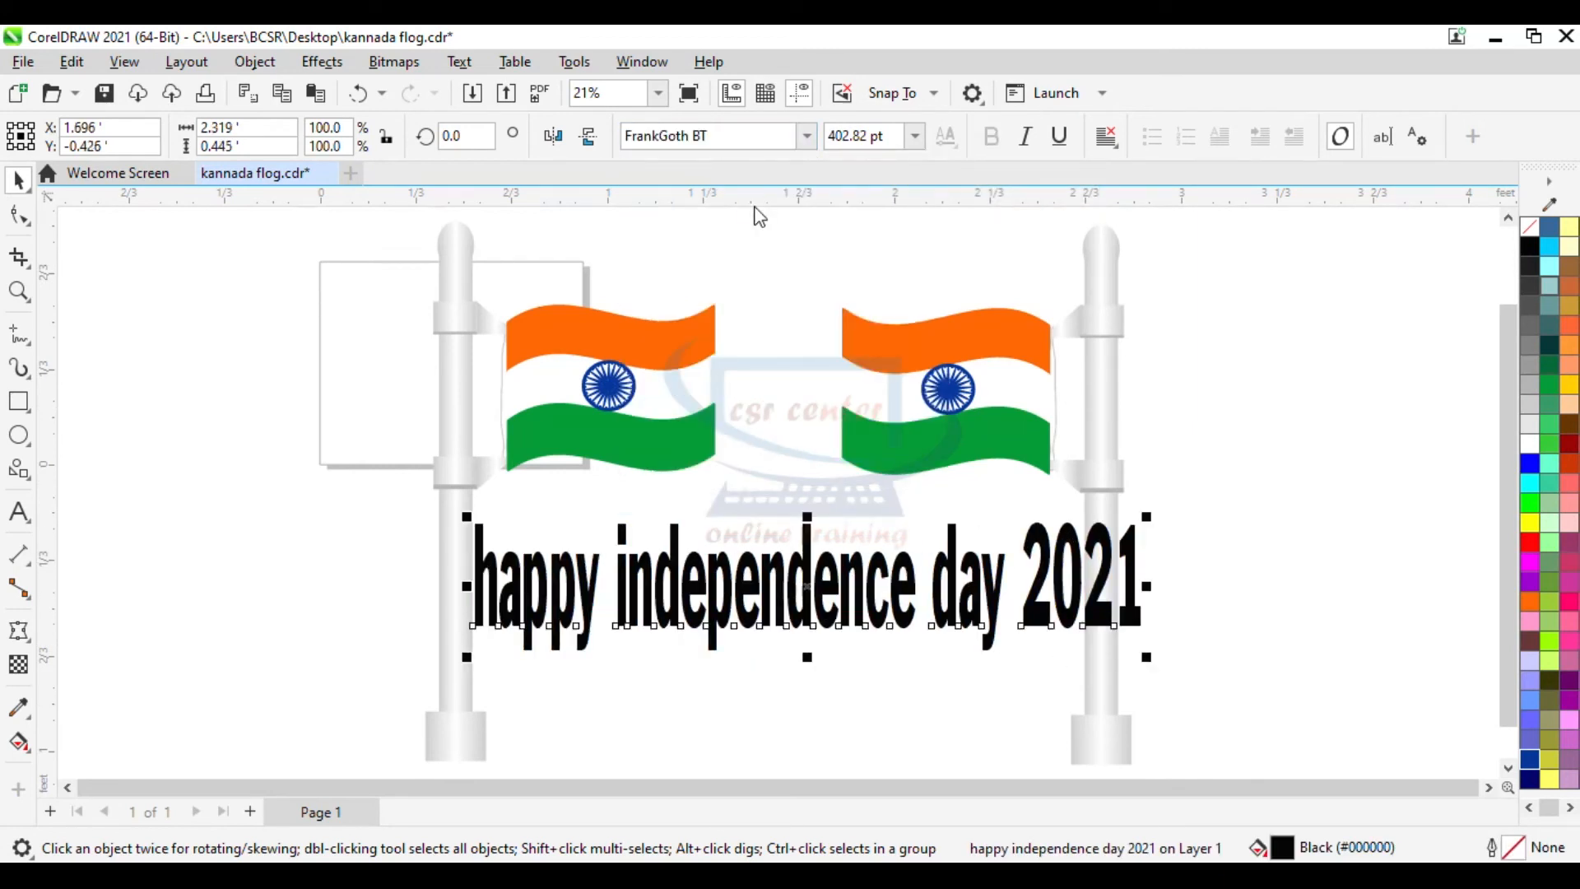
- Capitalize the text so it reads "Happy Independence Day 2021"
double_click(500, 591)
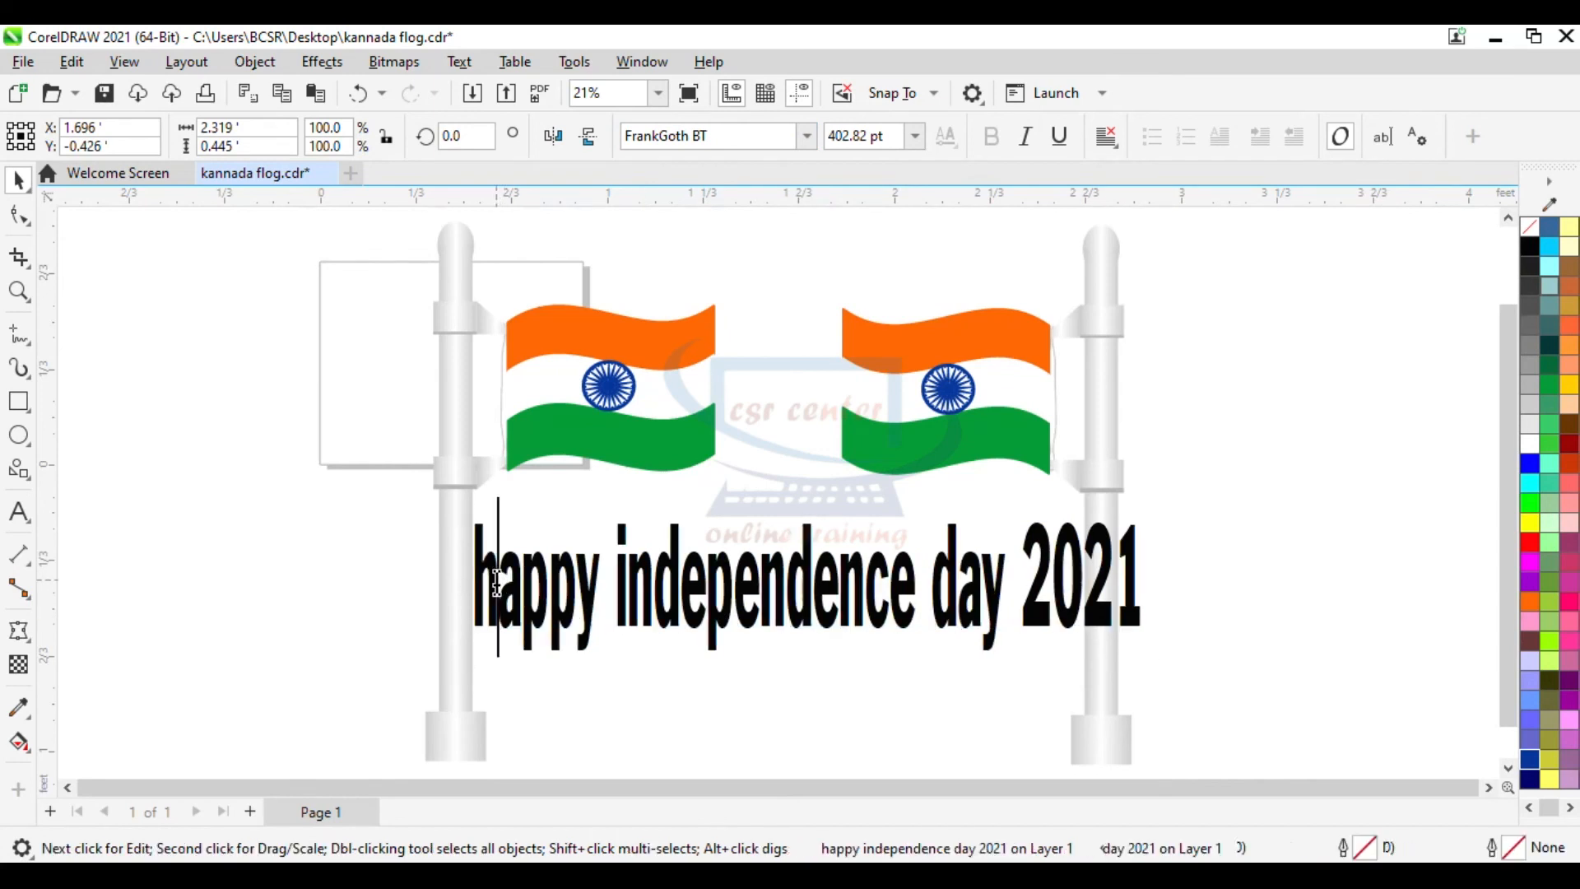
key(BackSpace)
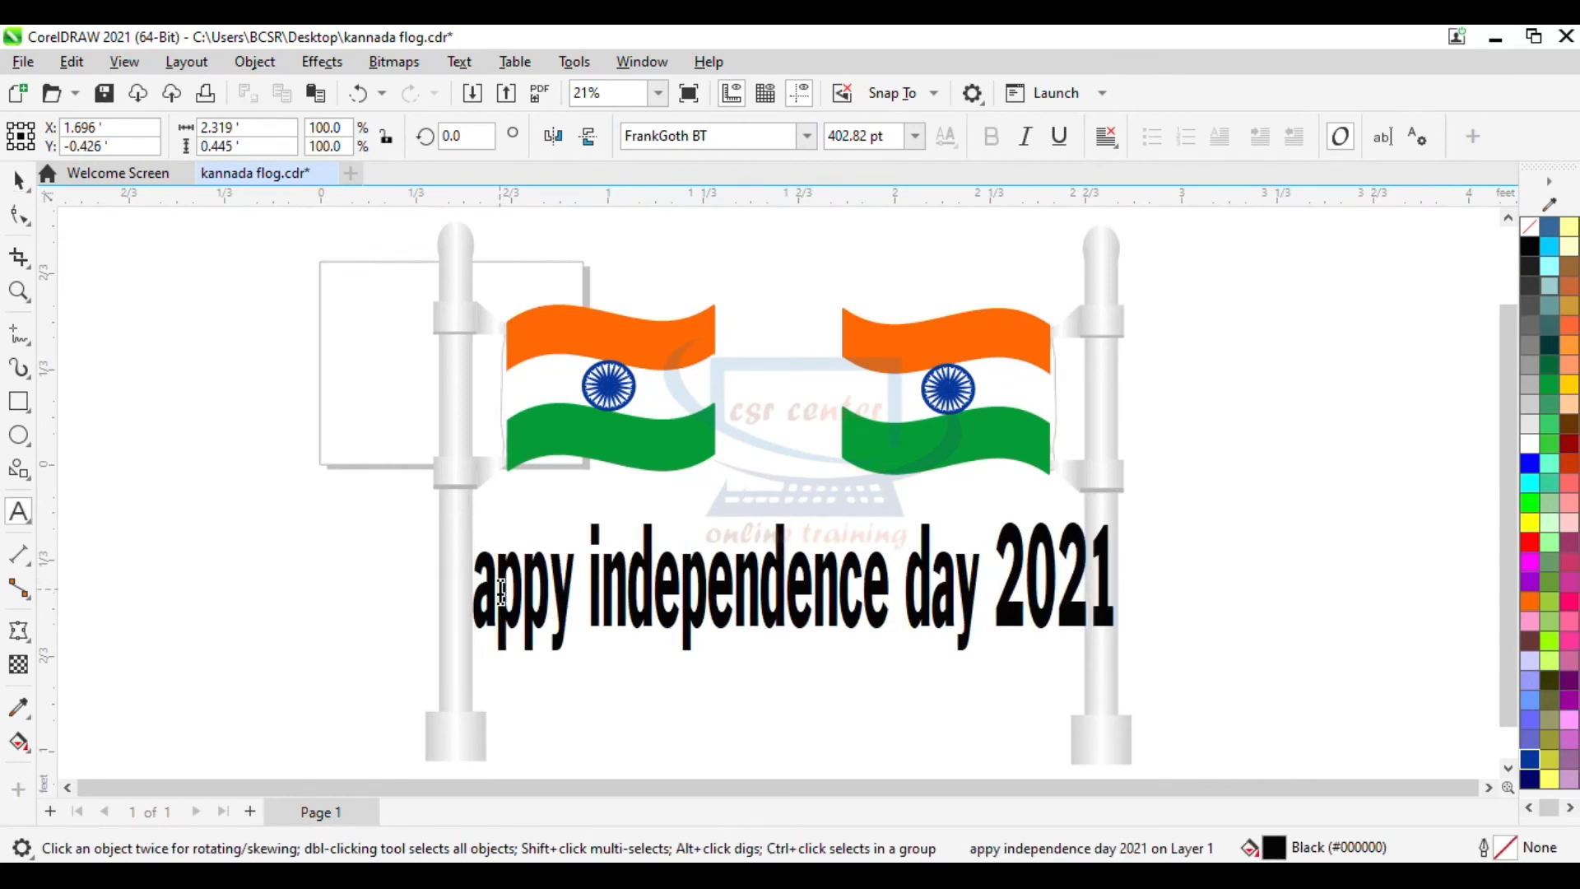
text(H)
click(634, 591)
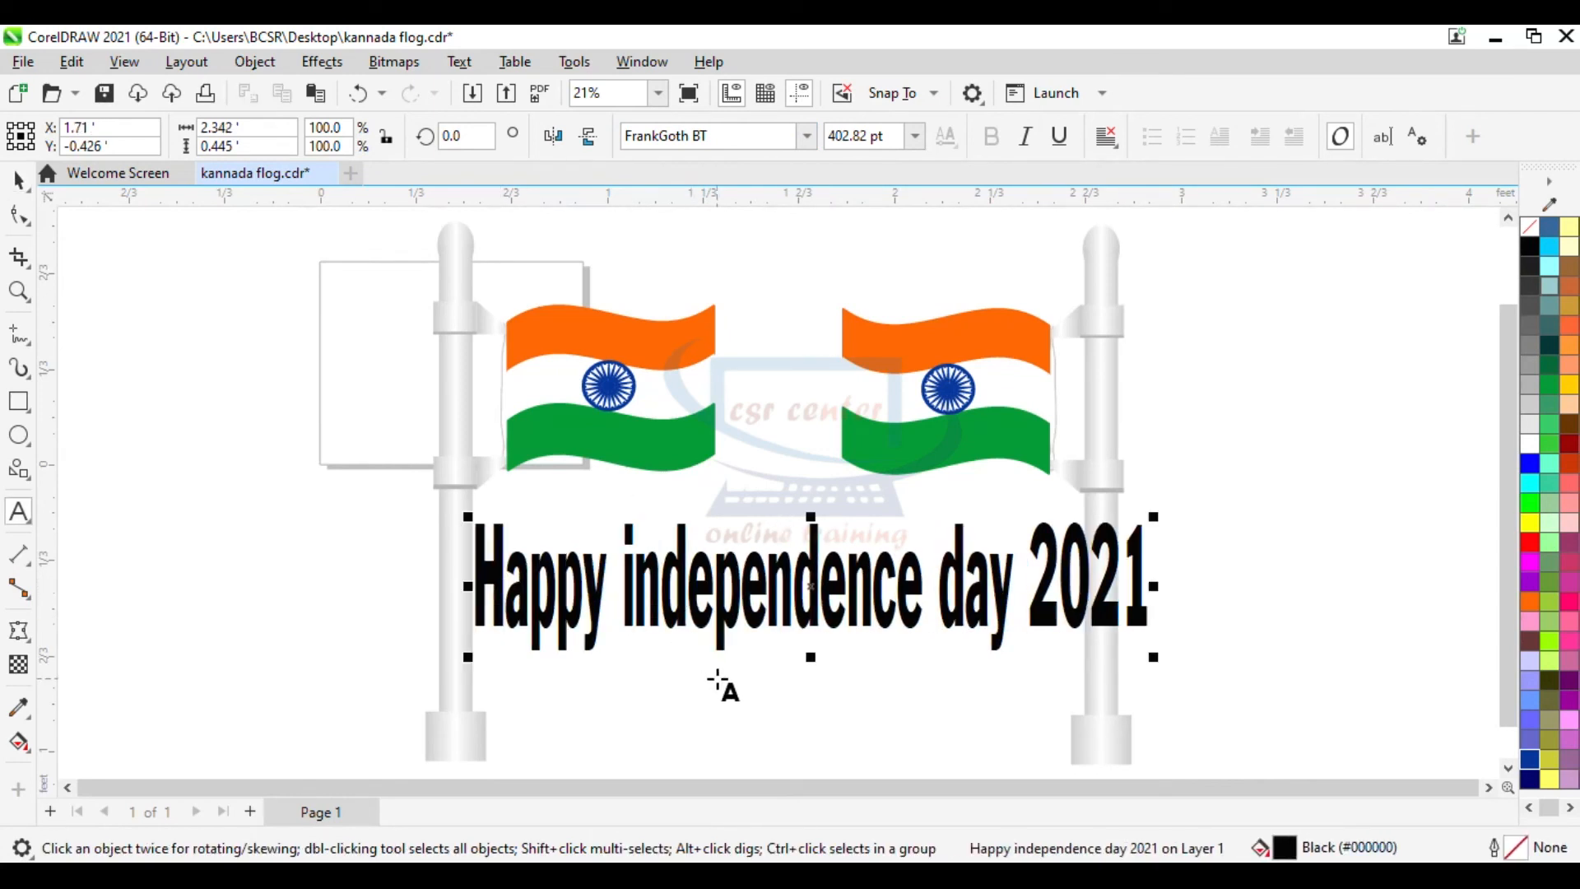
key(BackSpace)
text(I)
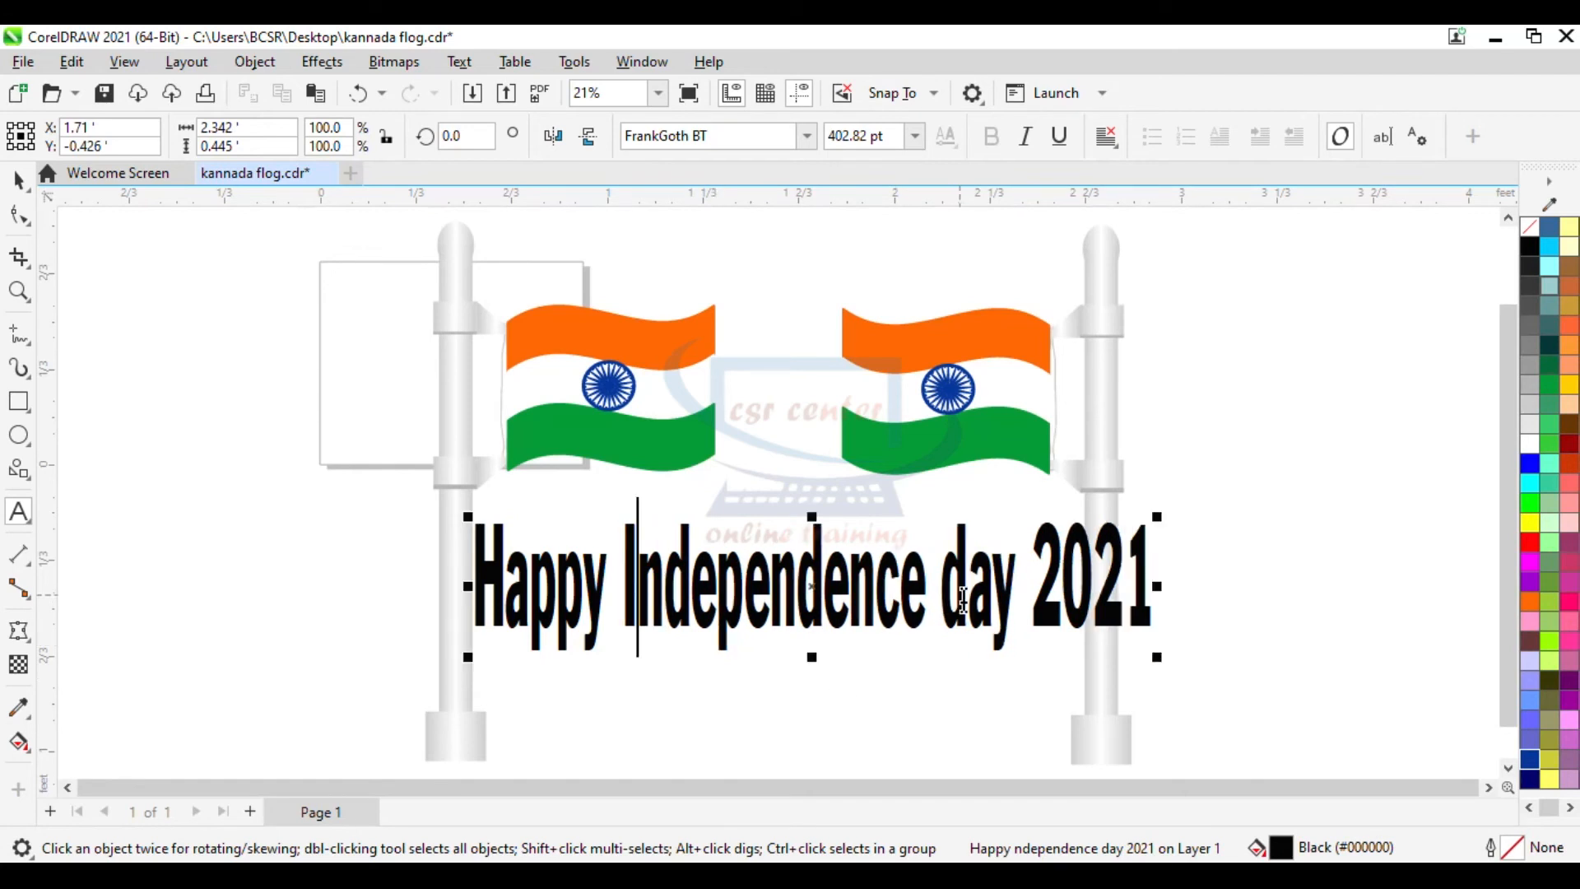
click(979, 625)
key(BackSpace)
text(D)
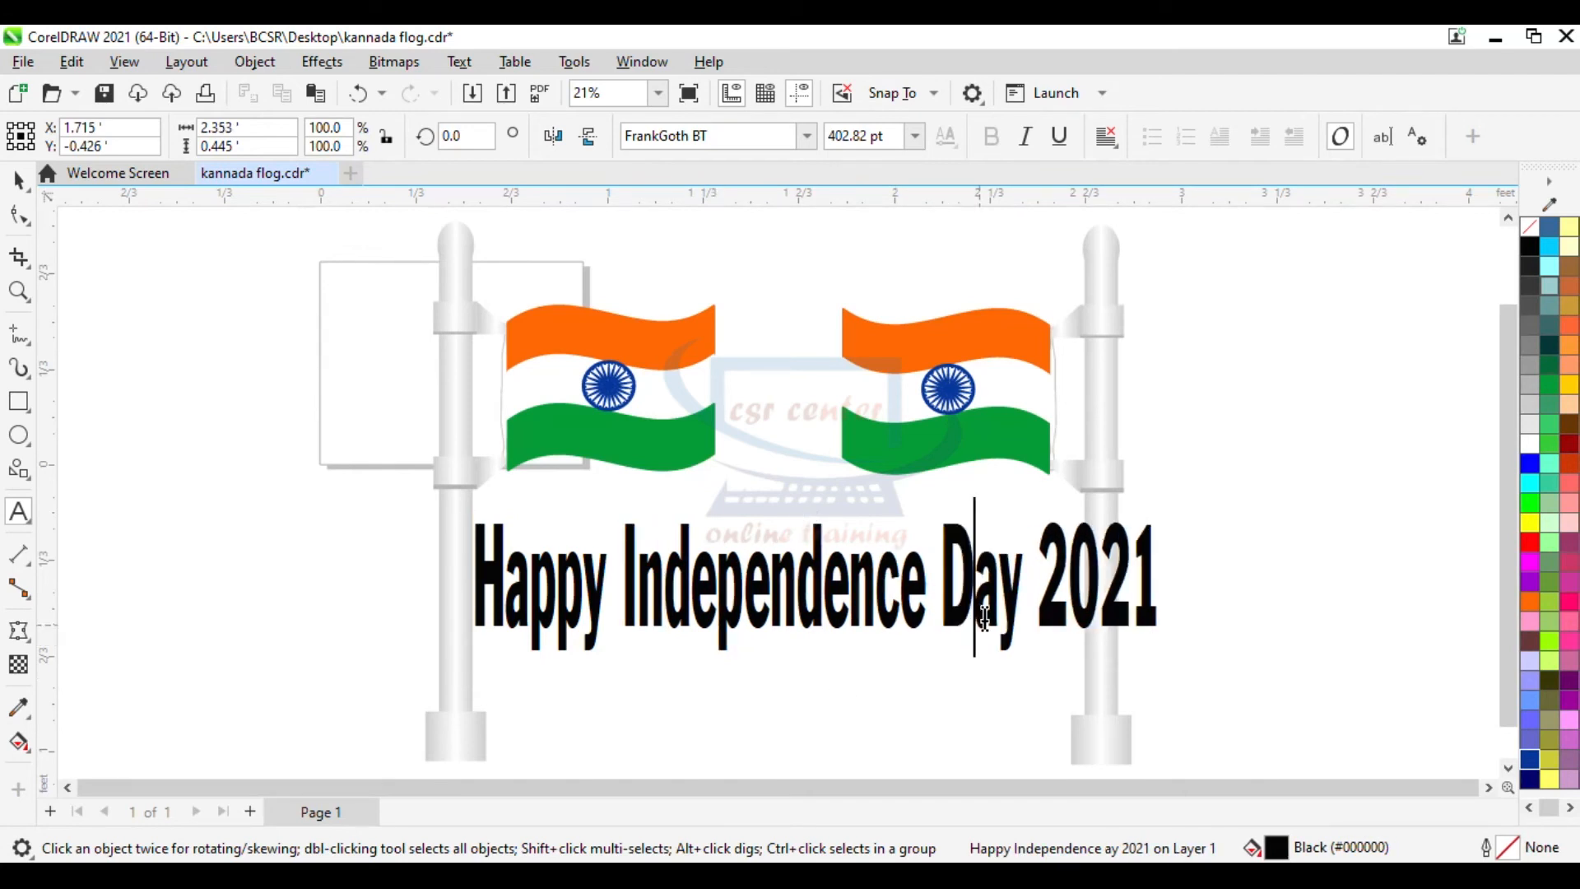
- Stretch the text further to the left so it spans across both poles
click(20, 179)
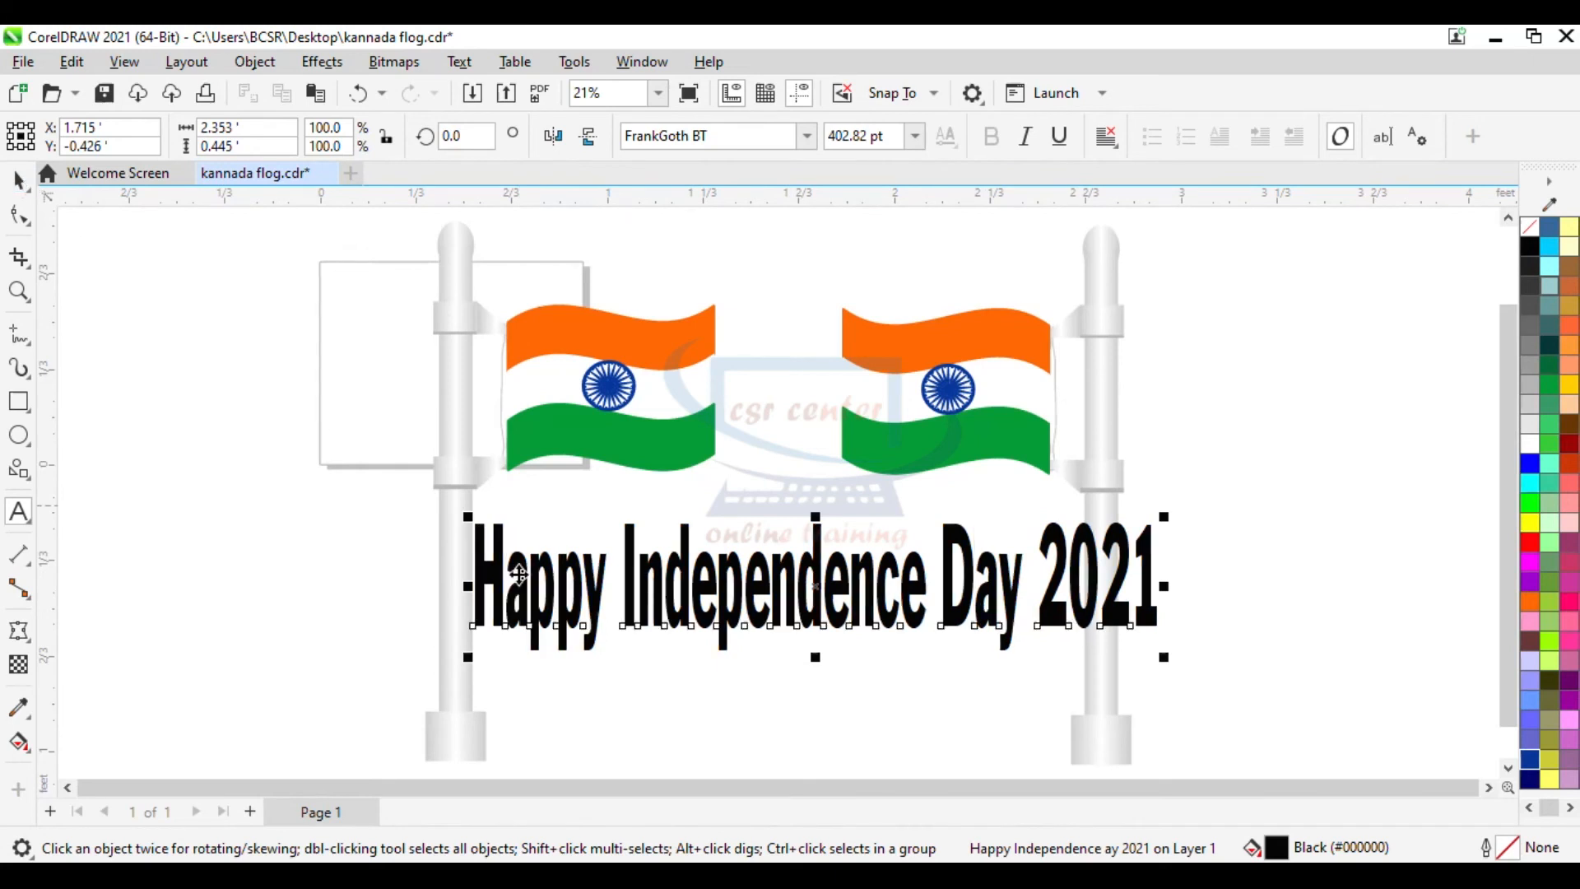
drag(471, 602, 410, 602)
click(1277, 579)
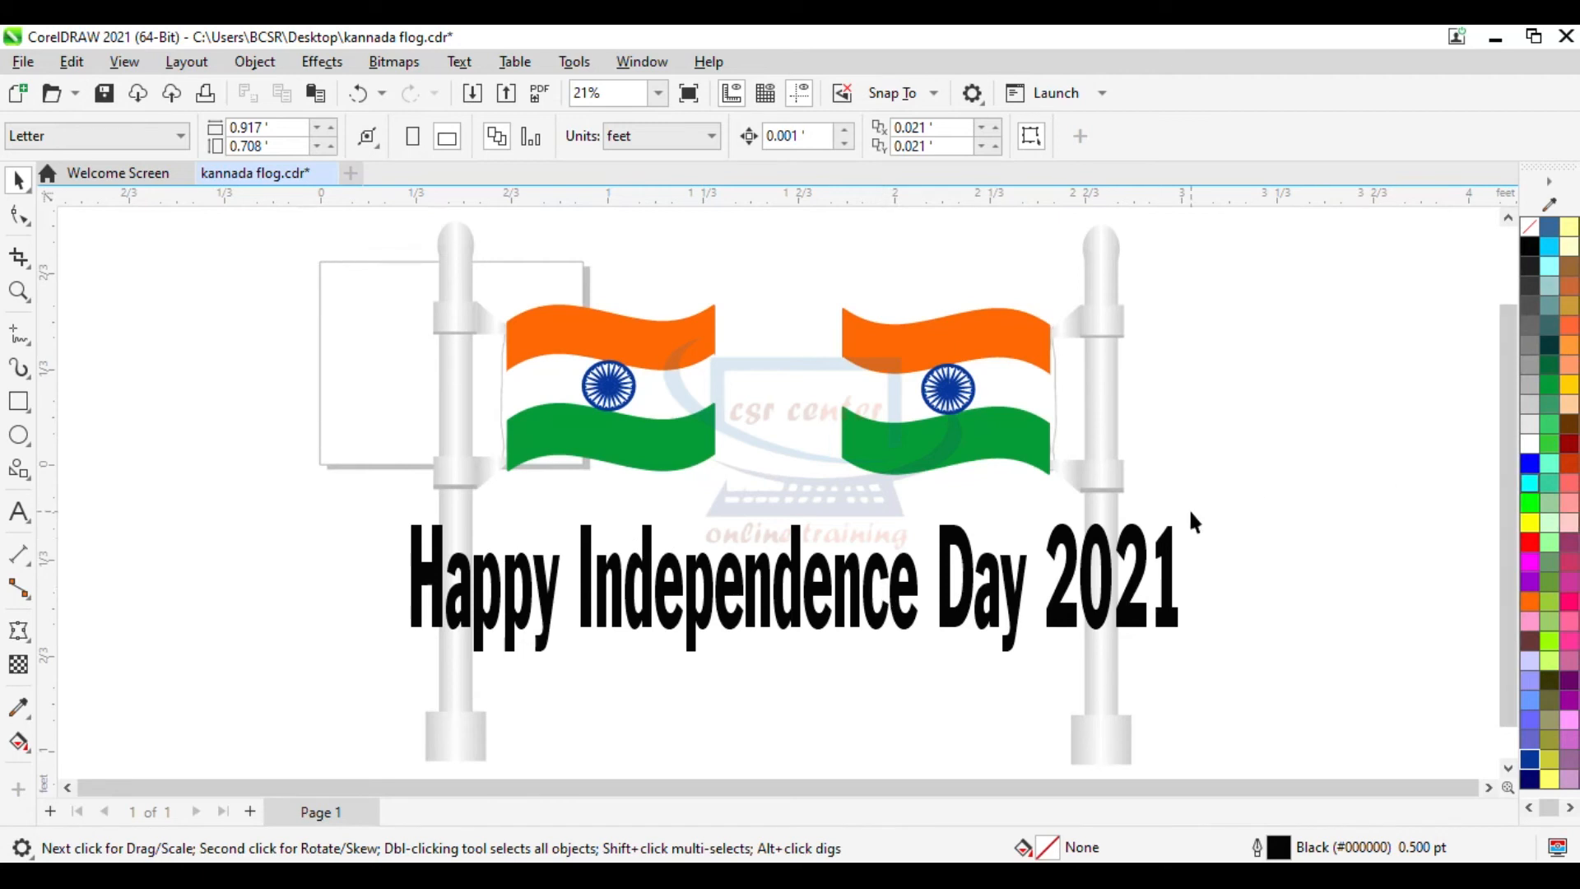
- Draw a wavy banner common shape about 3.1 by 0.3 feet below the poles
click(1508, 768)
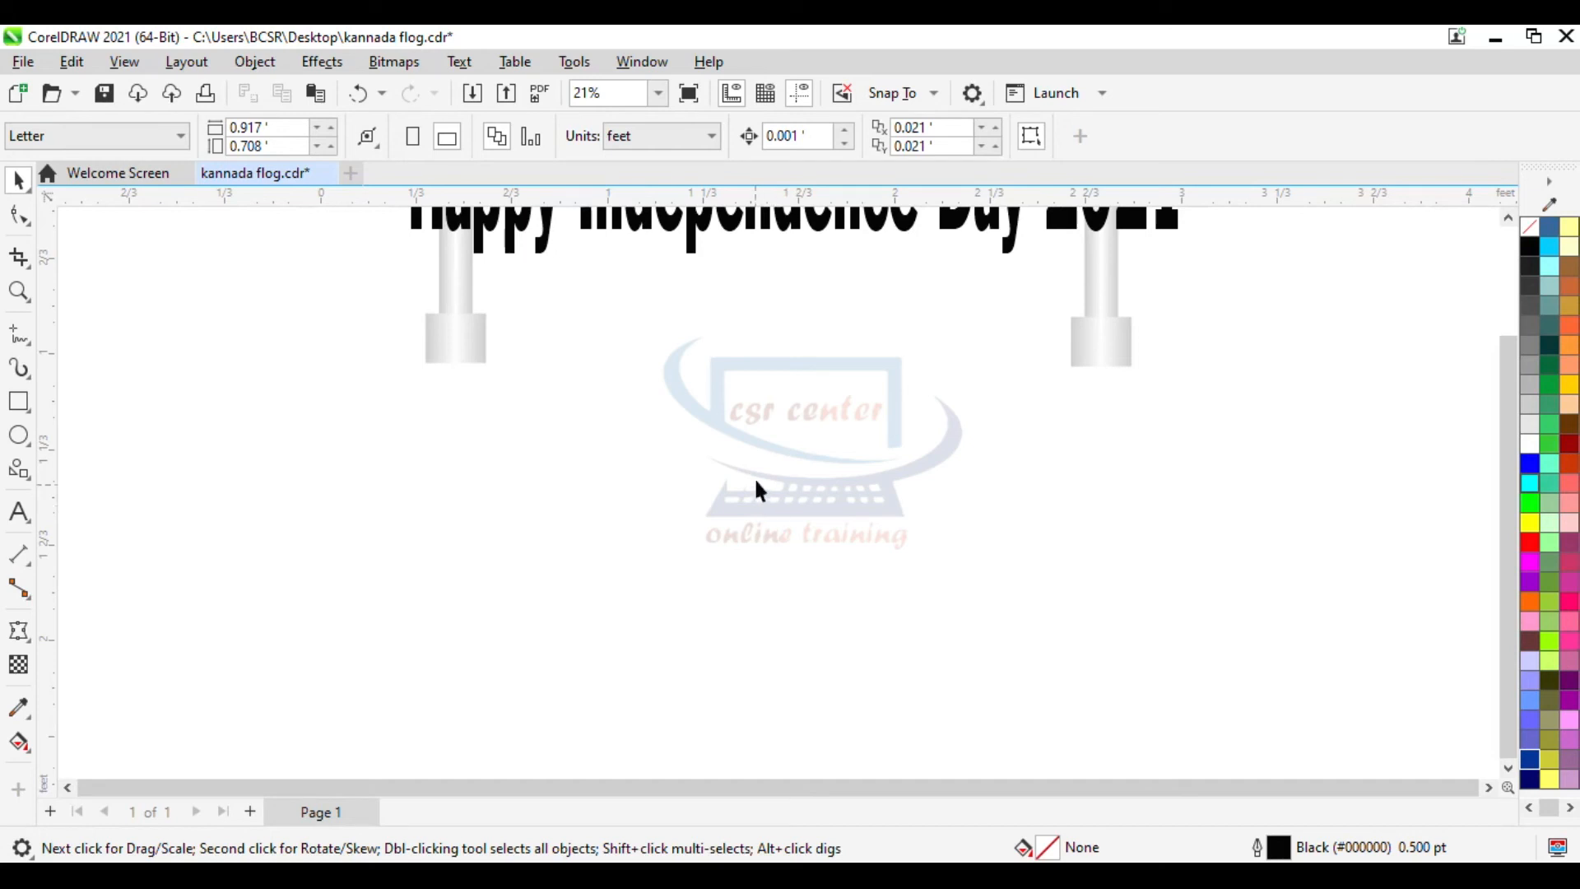
click(29, 479)
click(125, 546)
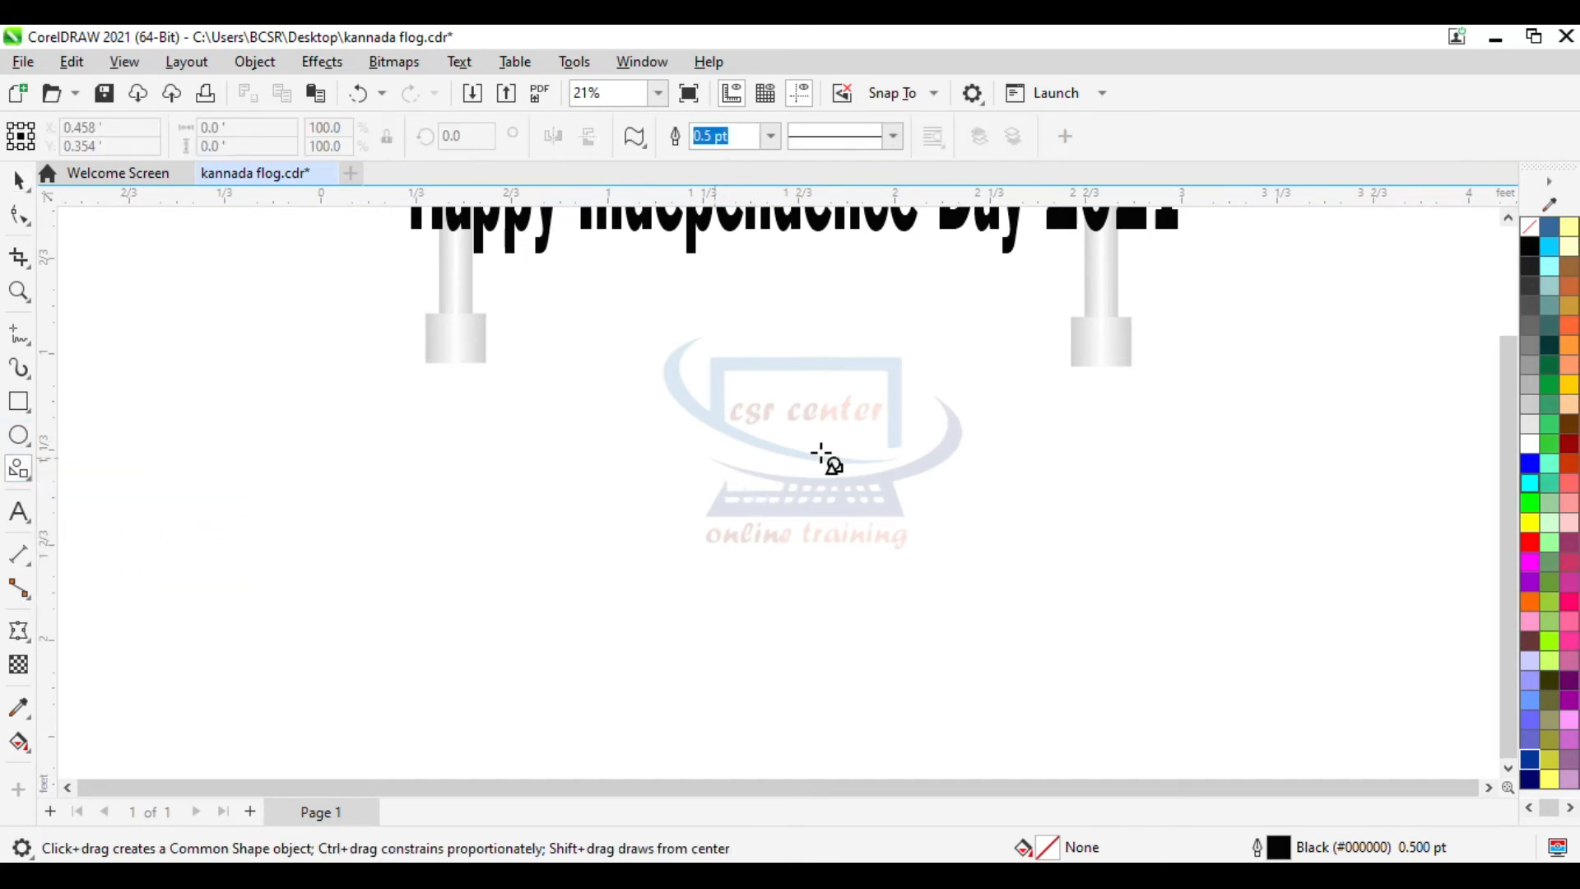
click(634, 136)
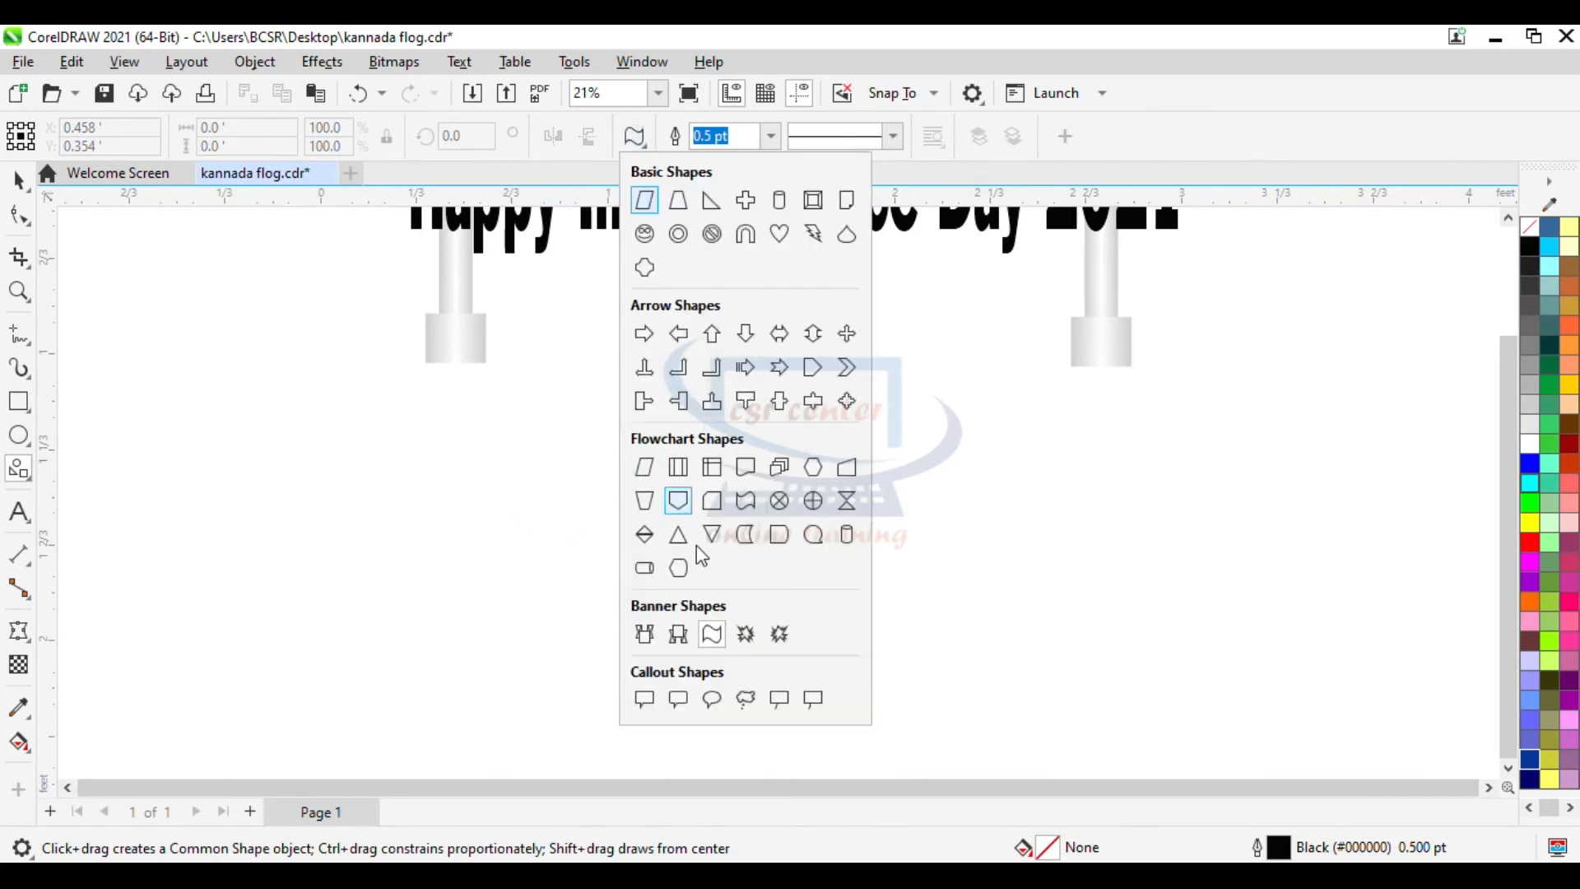
click(713, 638)
mouse_move(441, 466)
mouse_down()
mouse_move(632, 590)
mouse_move(1075, 615)
mouse_move(1313, 589)
mouse_up()
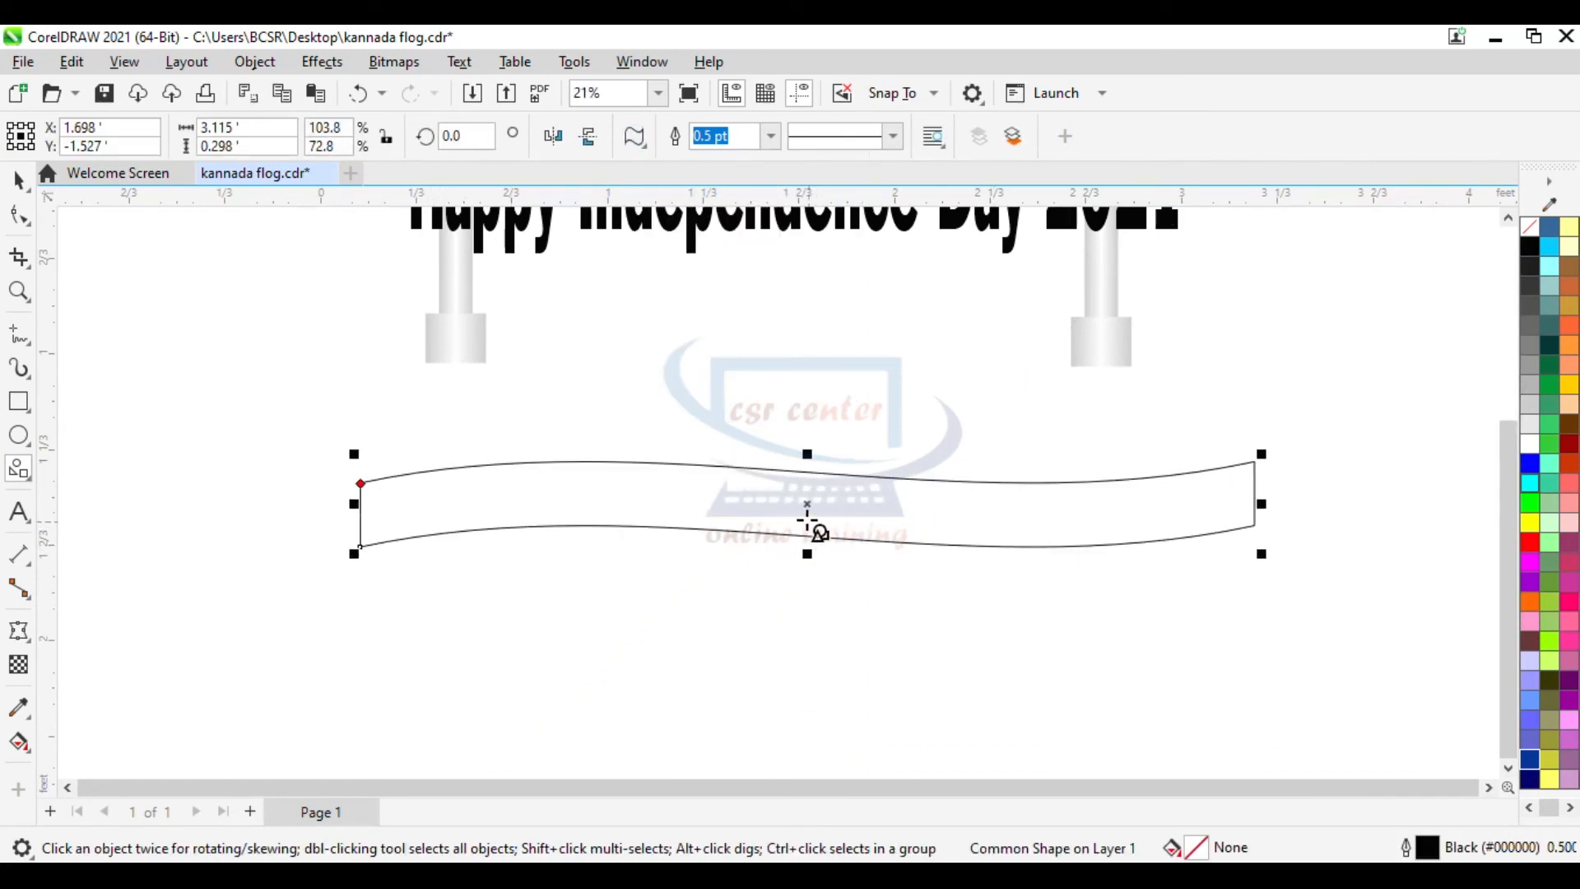
- Duplicate the banner downward twice to stack three wavy strips
drag(806, 505, 807, 569)
key(ctrl+r)
click(18, 180)
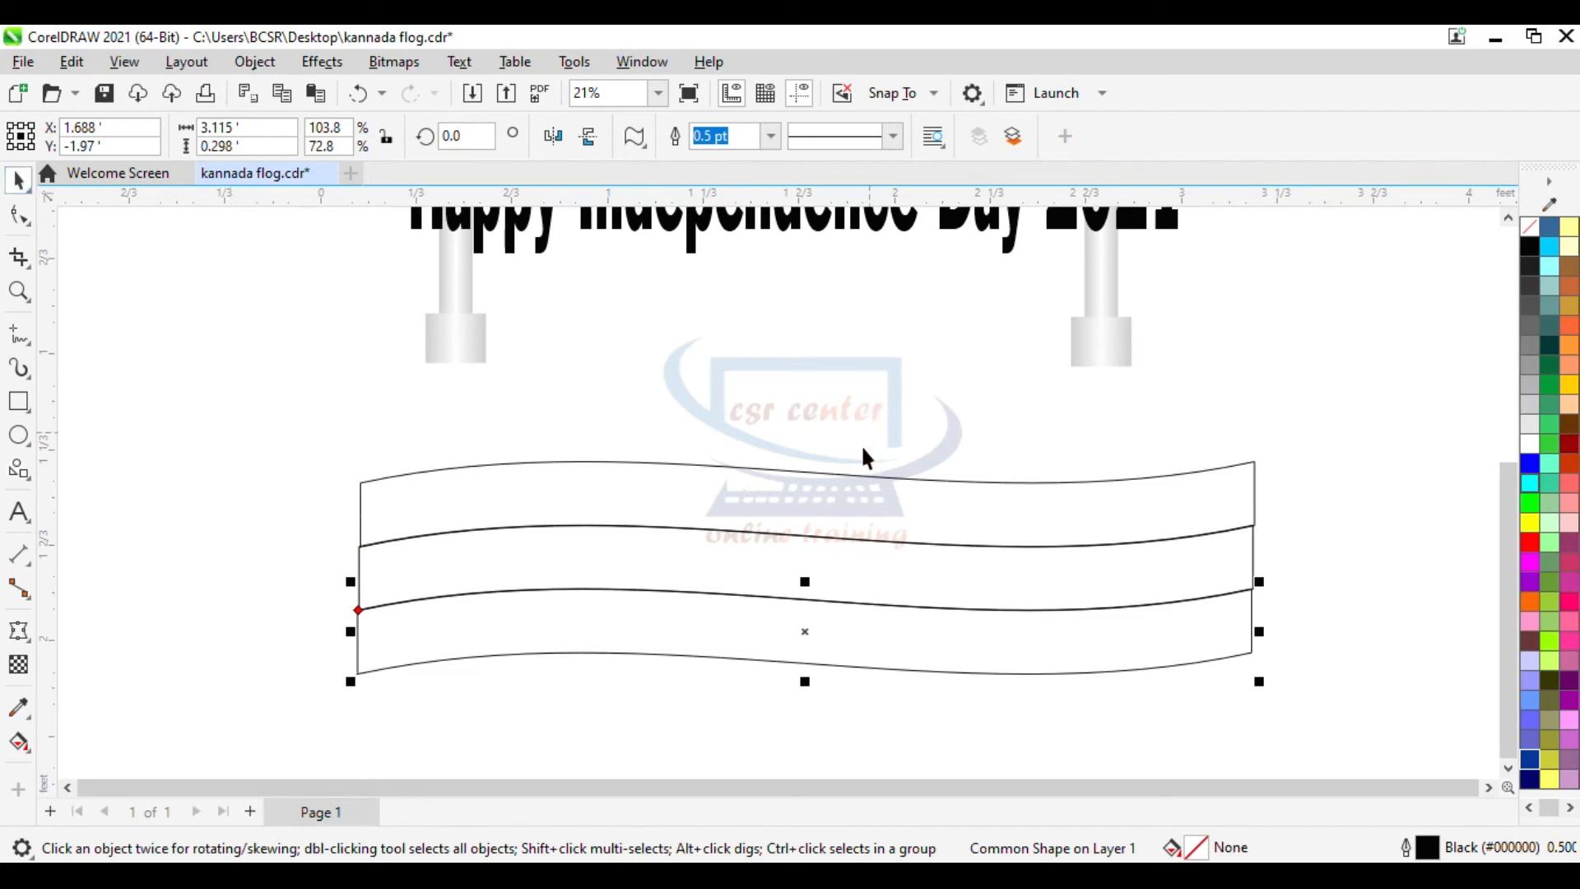
- Fill the top banner strip orange and give it an orange outline
click(851, 478)
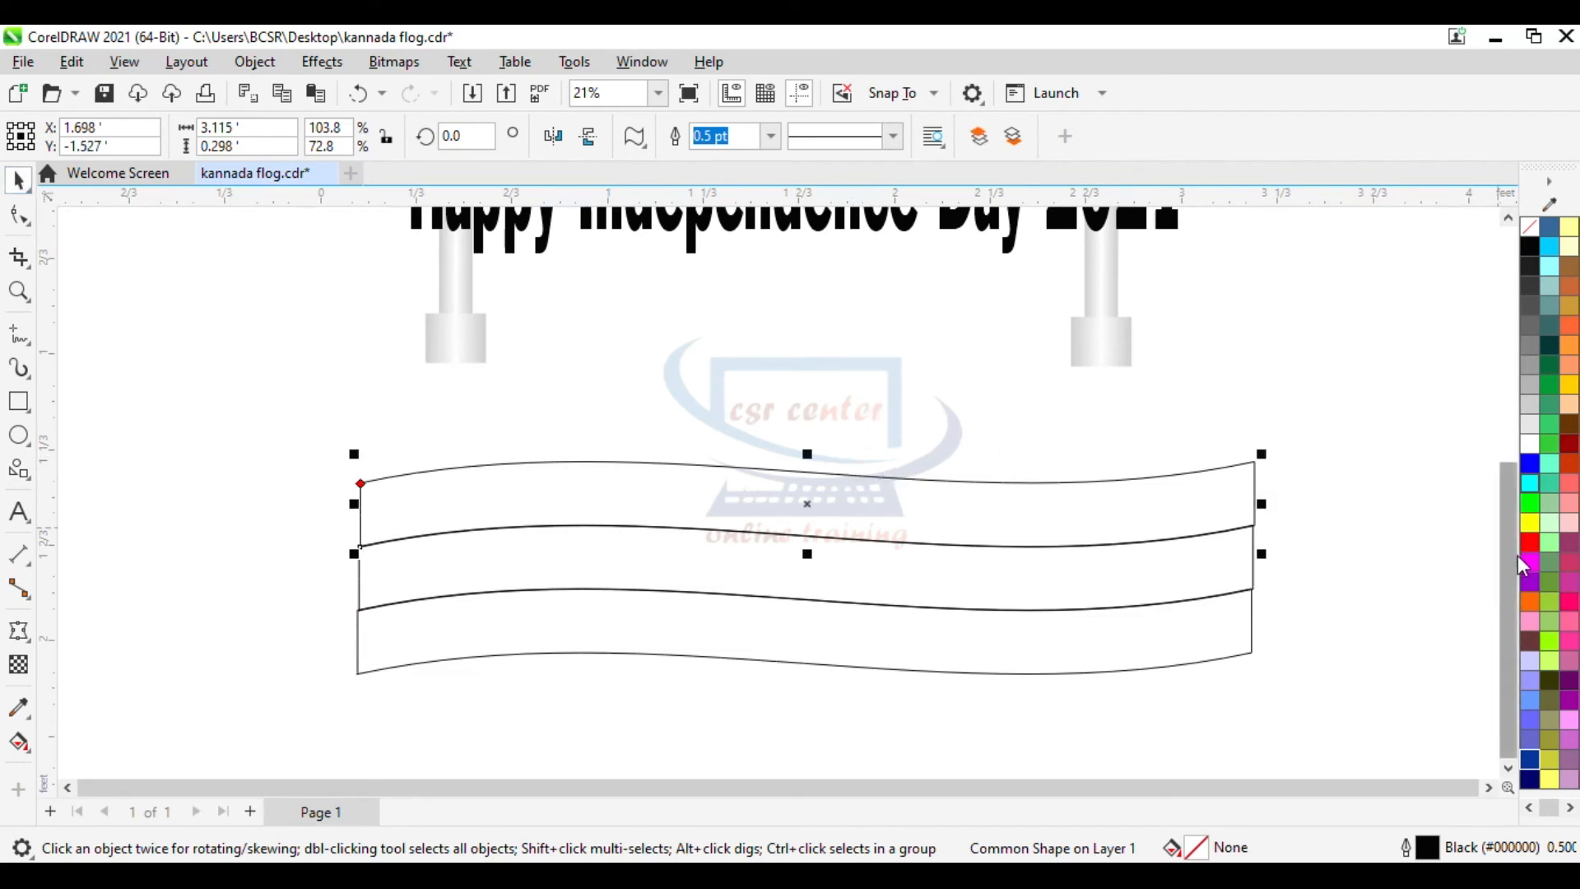
click(1529, 604)
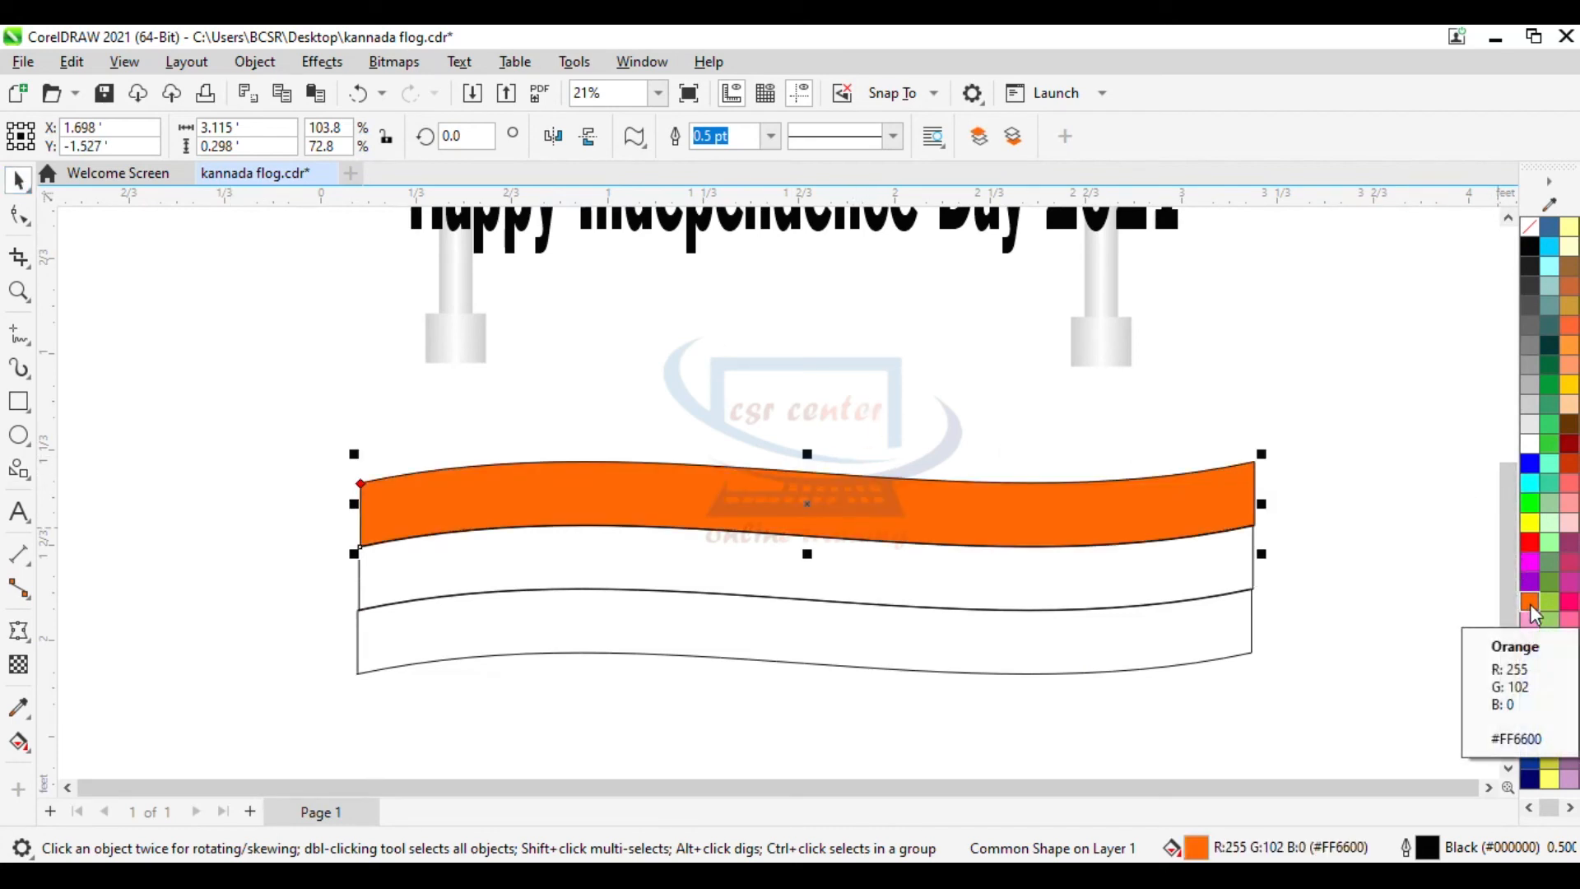
right_click(1529, 604)
click(1453, 291)
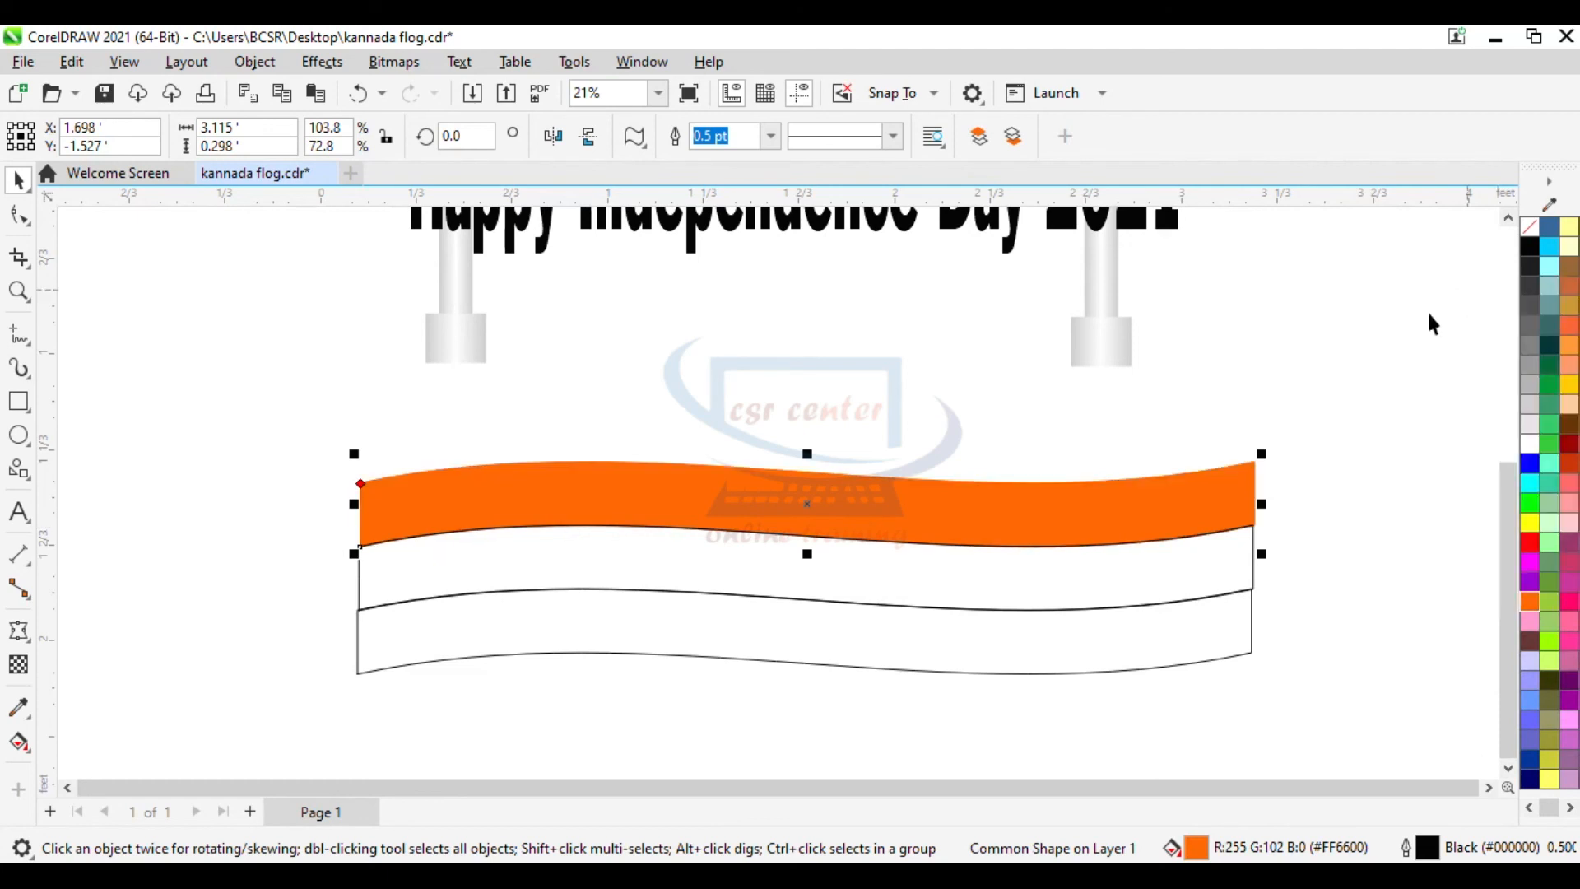
click(1217, 557)
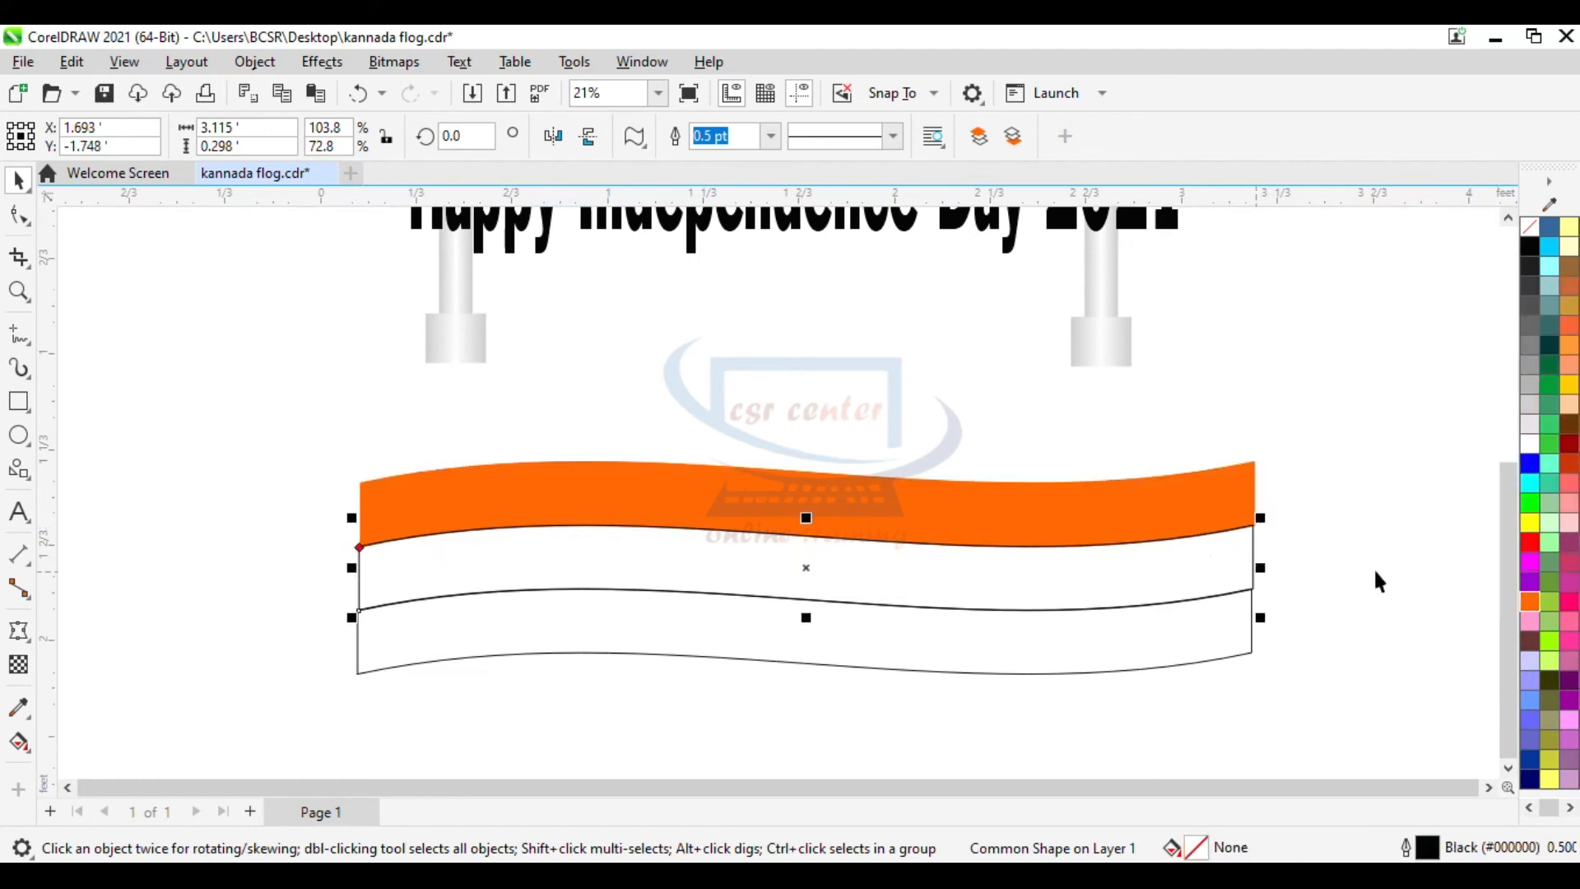
- Fill the middle banner strip white and give it a white outline
click(1527, 448)
right_click(1527, 449)
click(1391, 460)
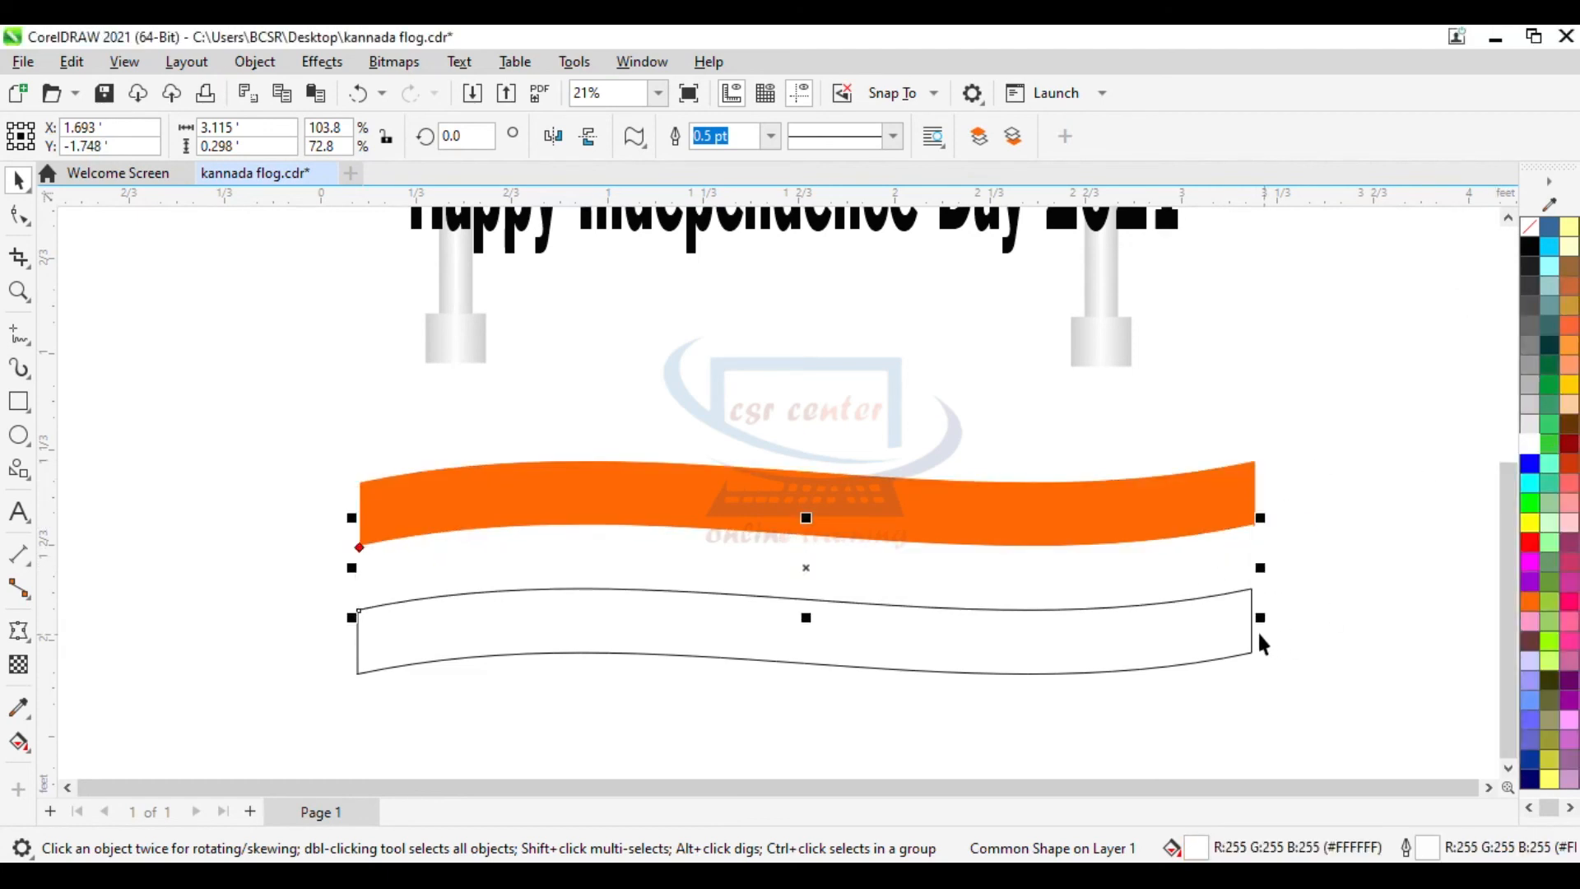
- Fill the bottom banner strip green and give it a matching green outline
click(1251, 631)
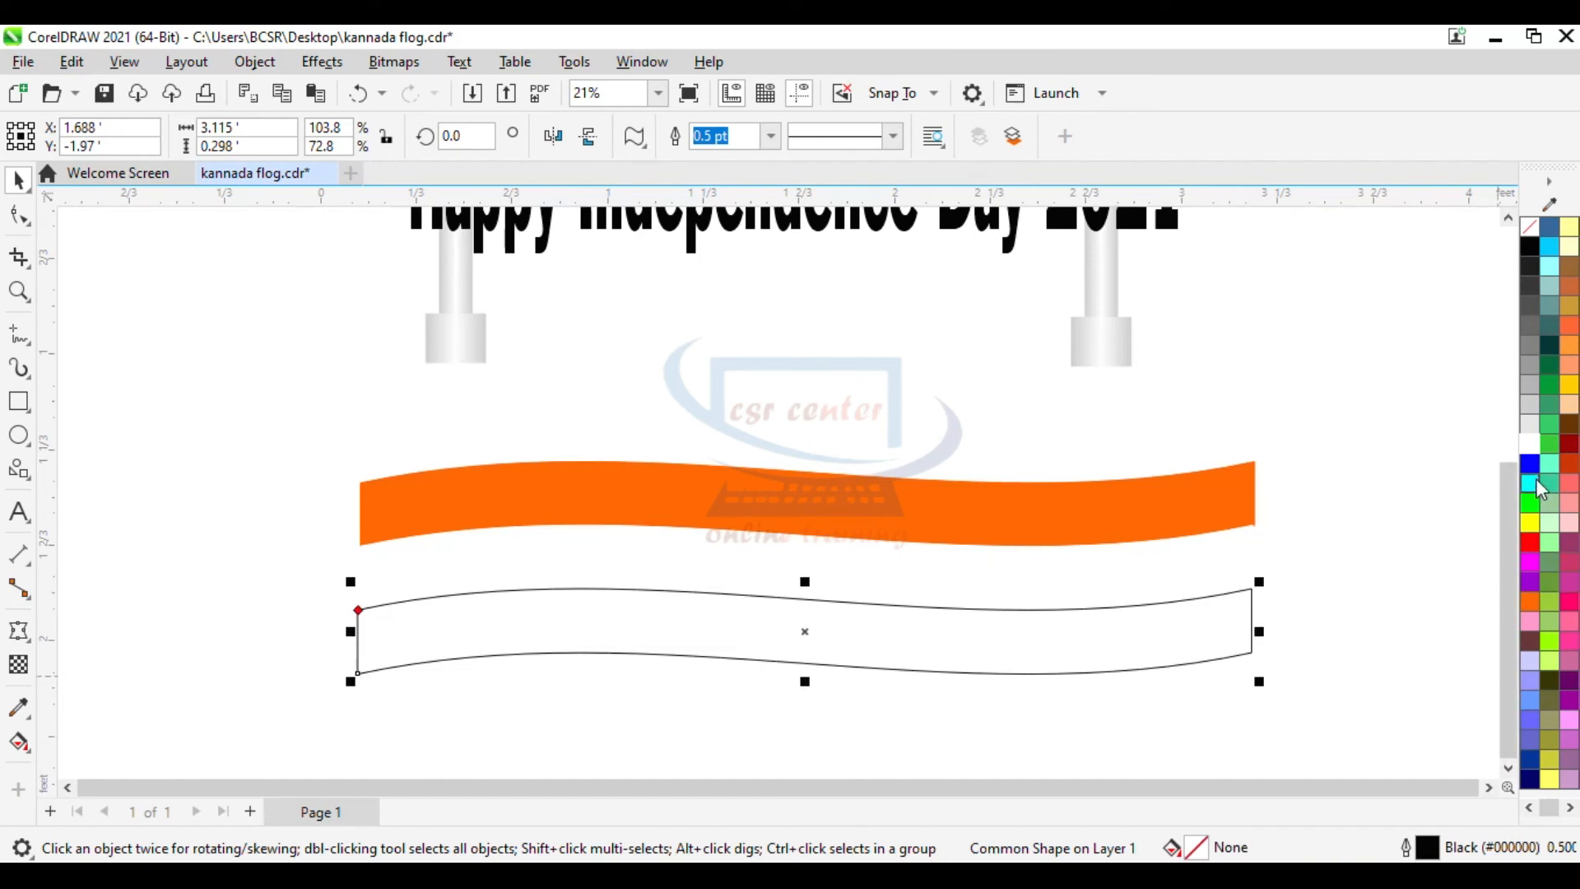
click(1556, 409)
right_click(1558, 415)
click(1469, 424)
click(1327, 707)
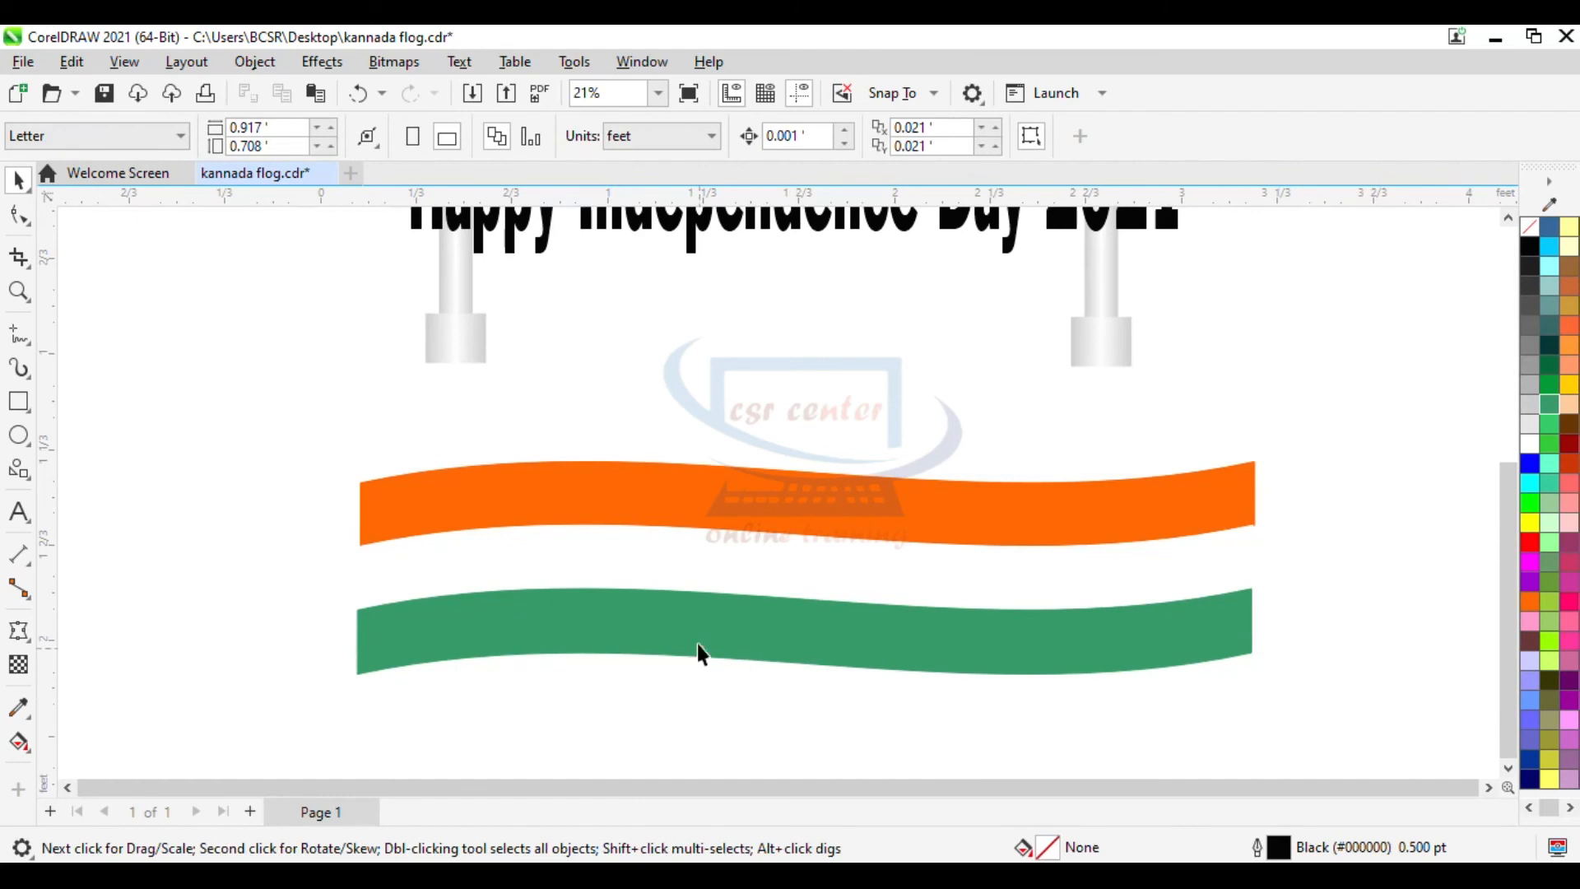
- Move the green strip slightly upward, closer to the white strip
click(813, 641)
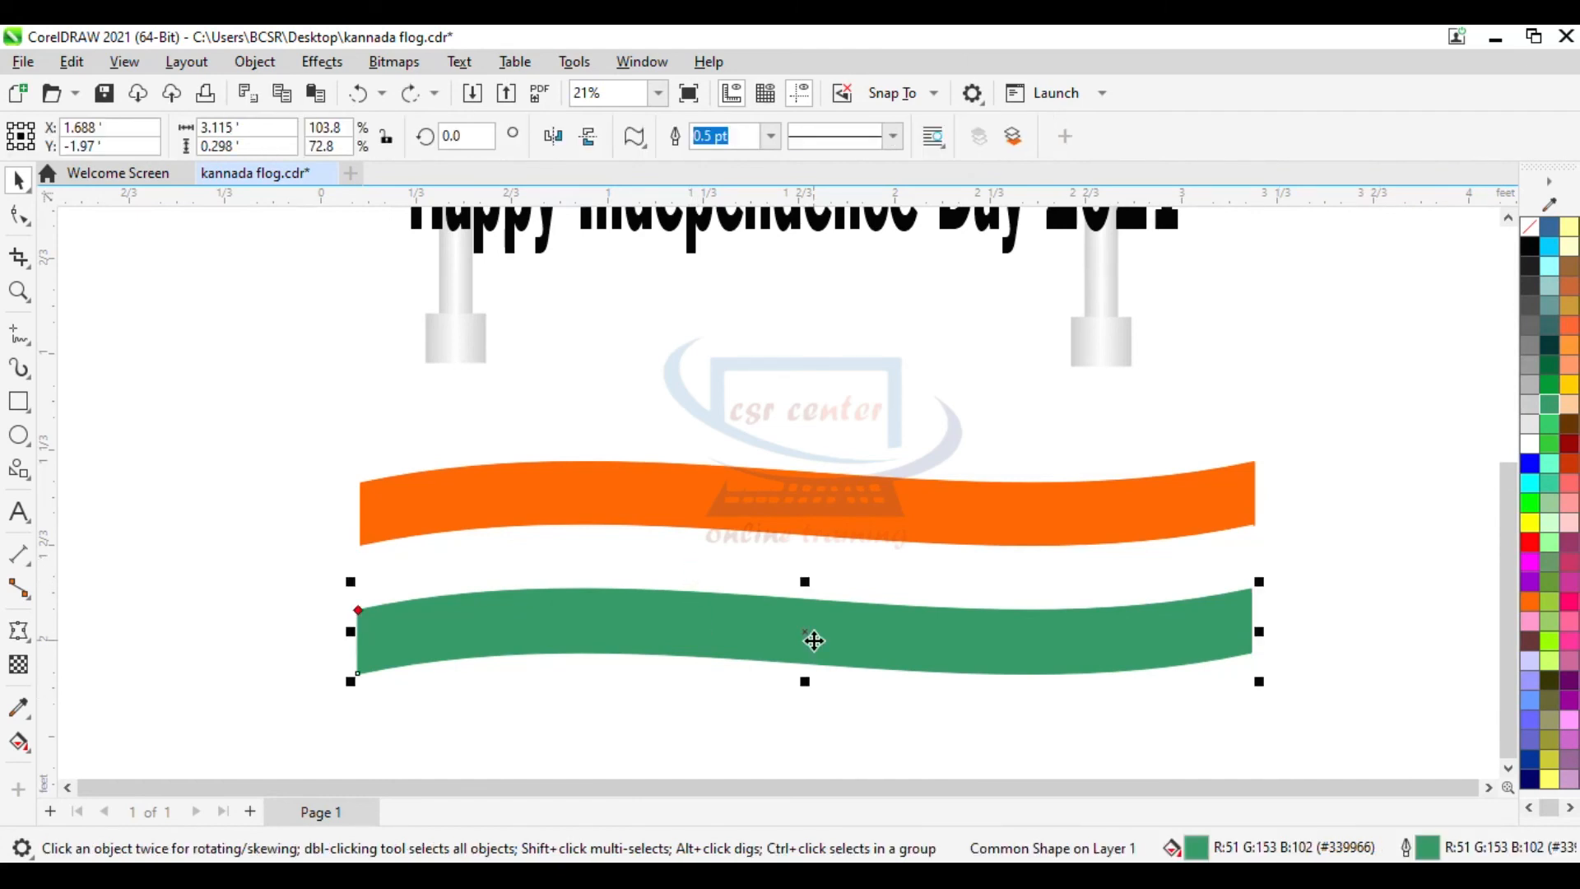
drag(813, 641, 816, 621)
click(1344, 709)
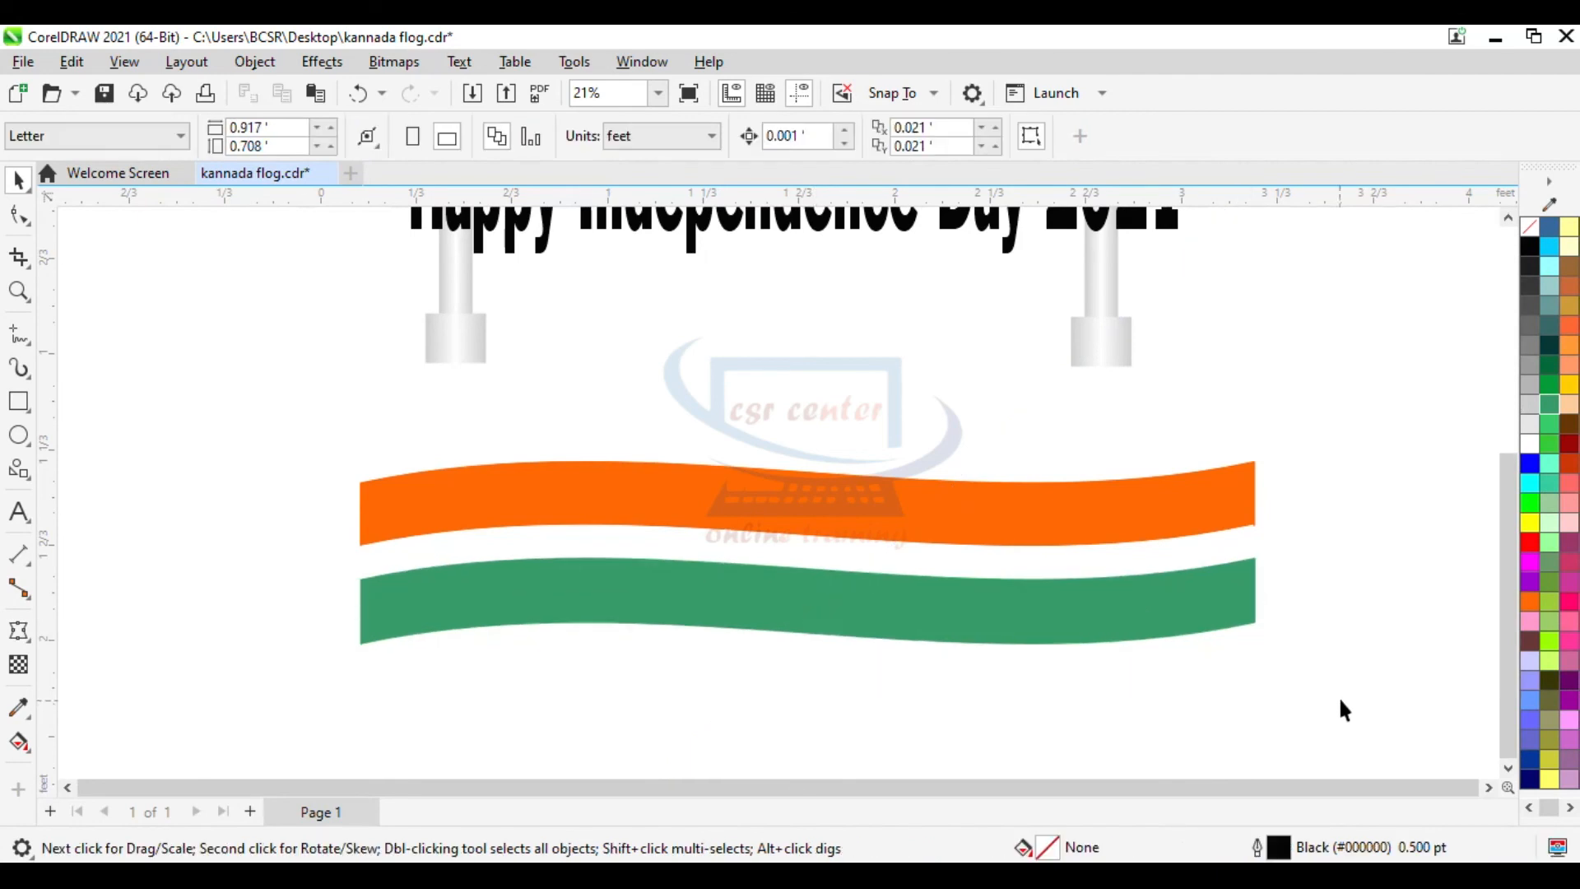
- Select all three banner strips and group them
drag(368, 432, 169, 437)
right_click(525, 508)
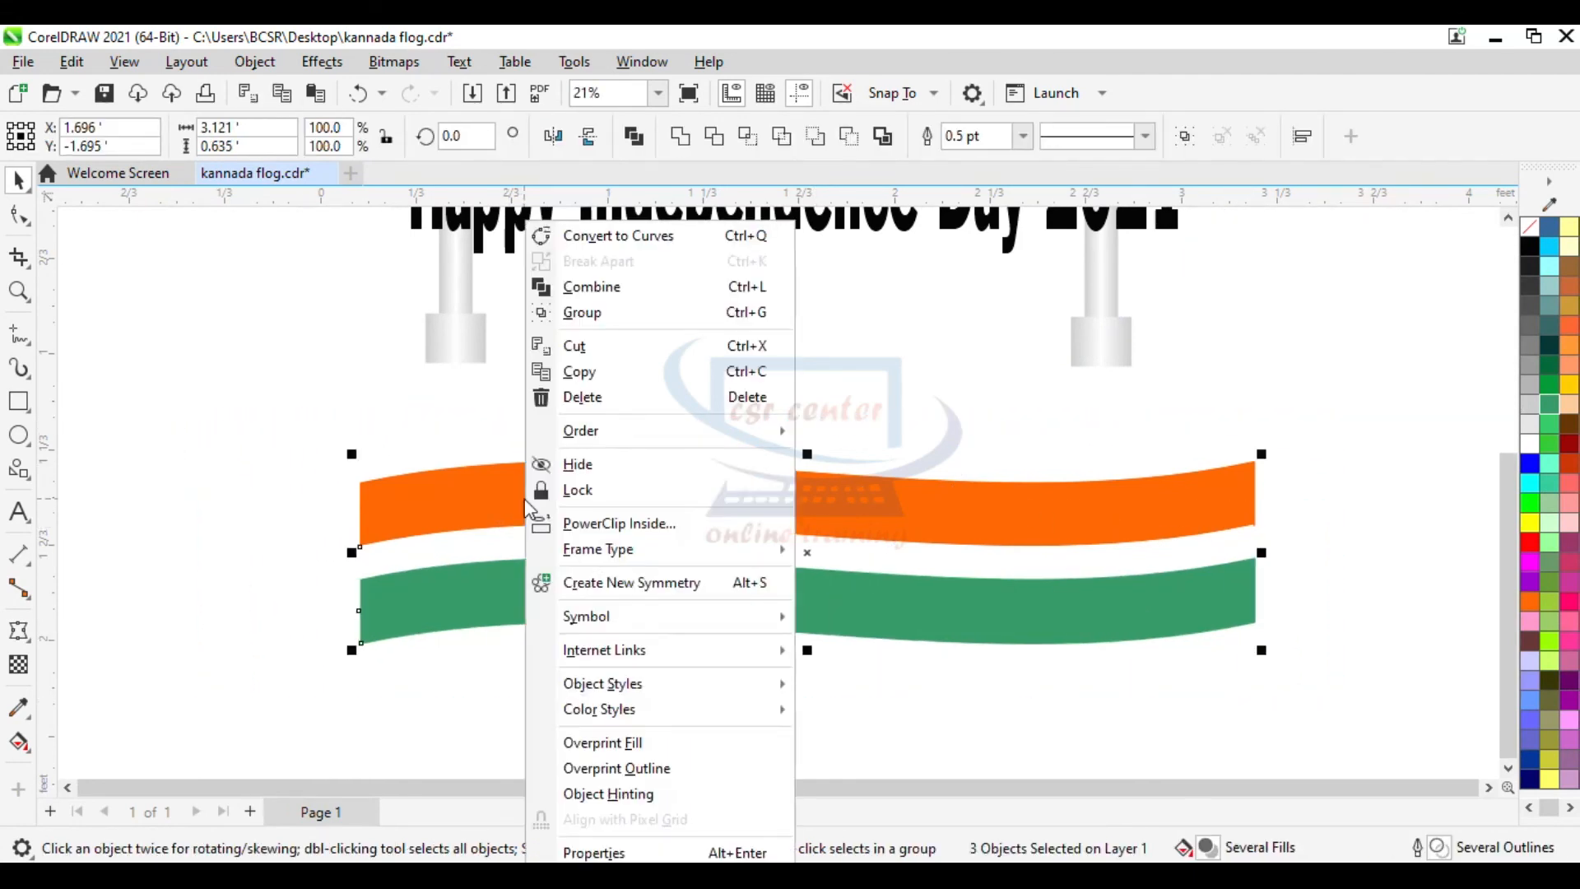
click(600, 313)
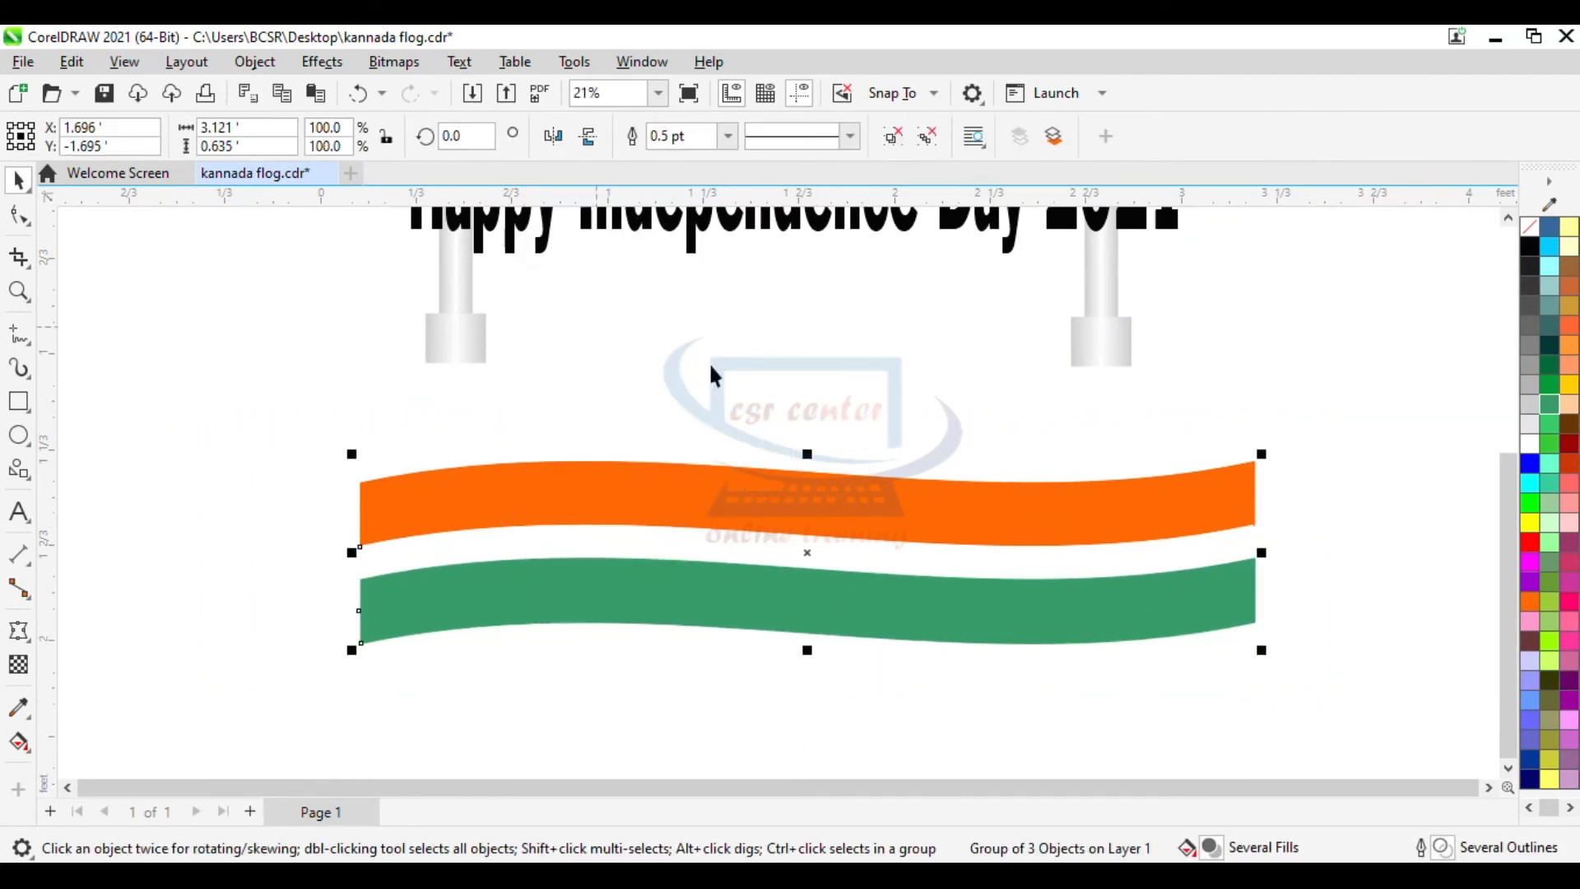
- PowerClip the grouped tricolour banner inside the Happy Independence Day 2021 text
scroll(1103, 397, up, 2)
scroll(1101, 398, down, 1)
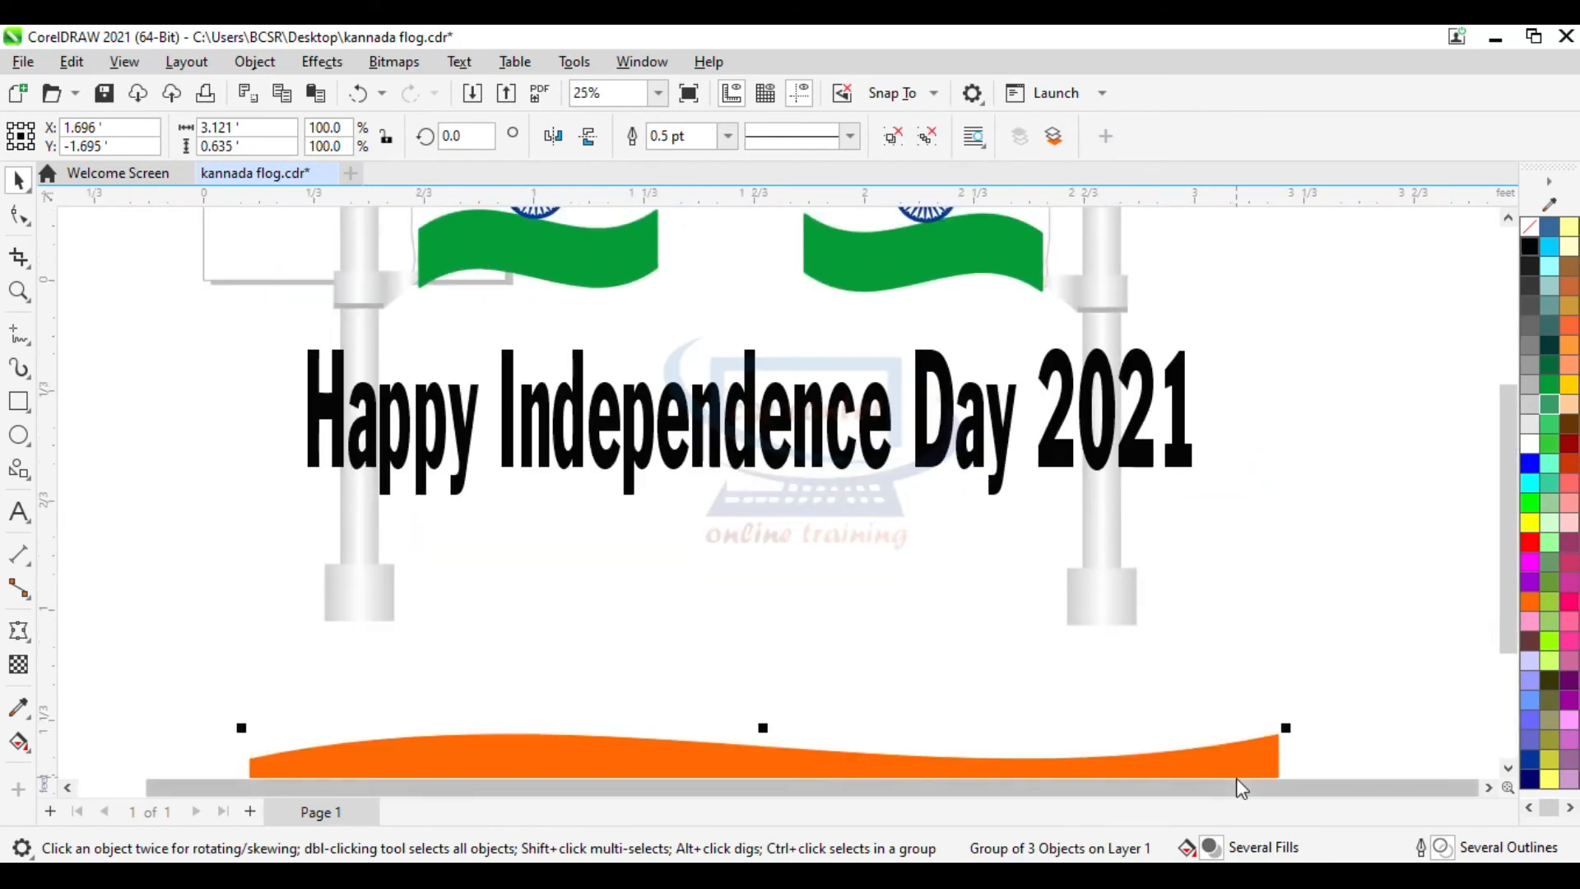
drag(1254, 758, 1136, 449)
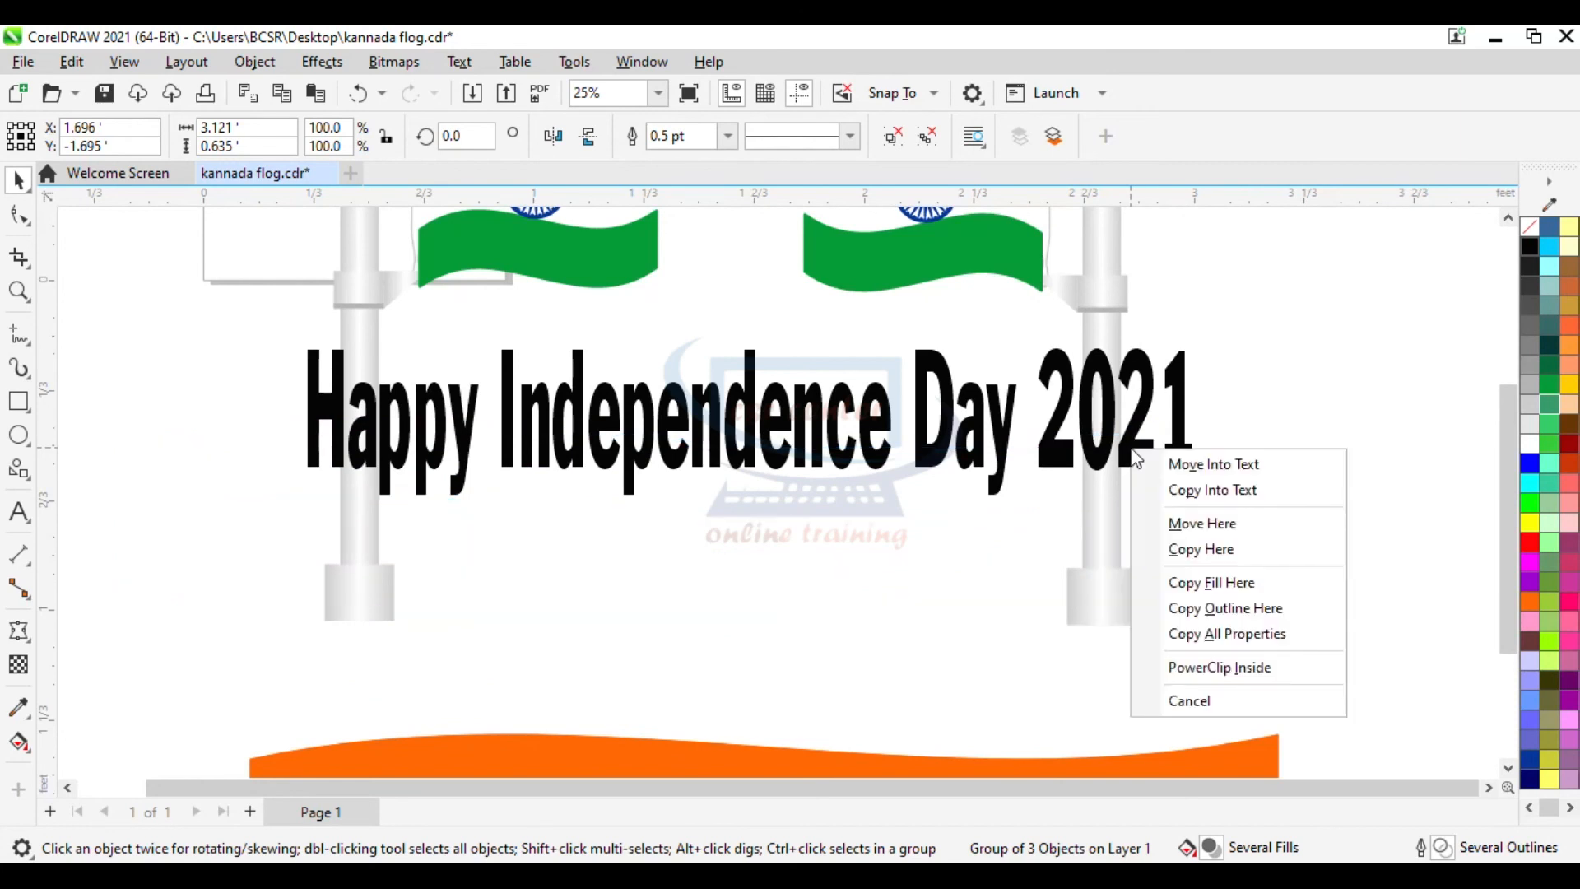
click(1221, 667)
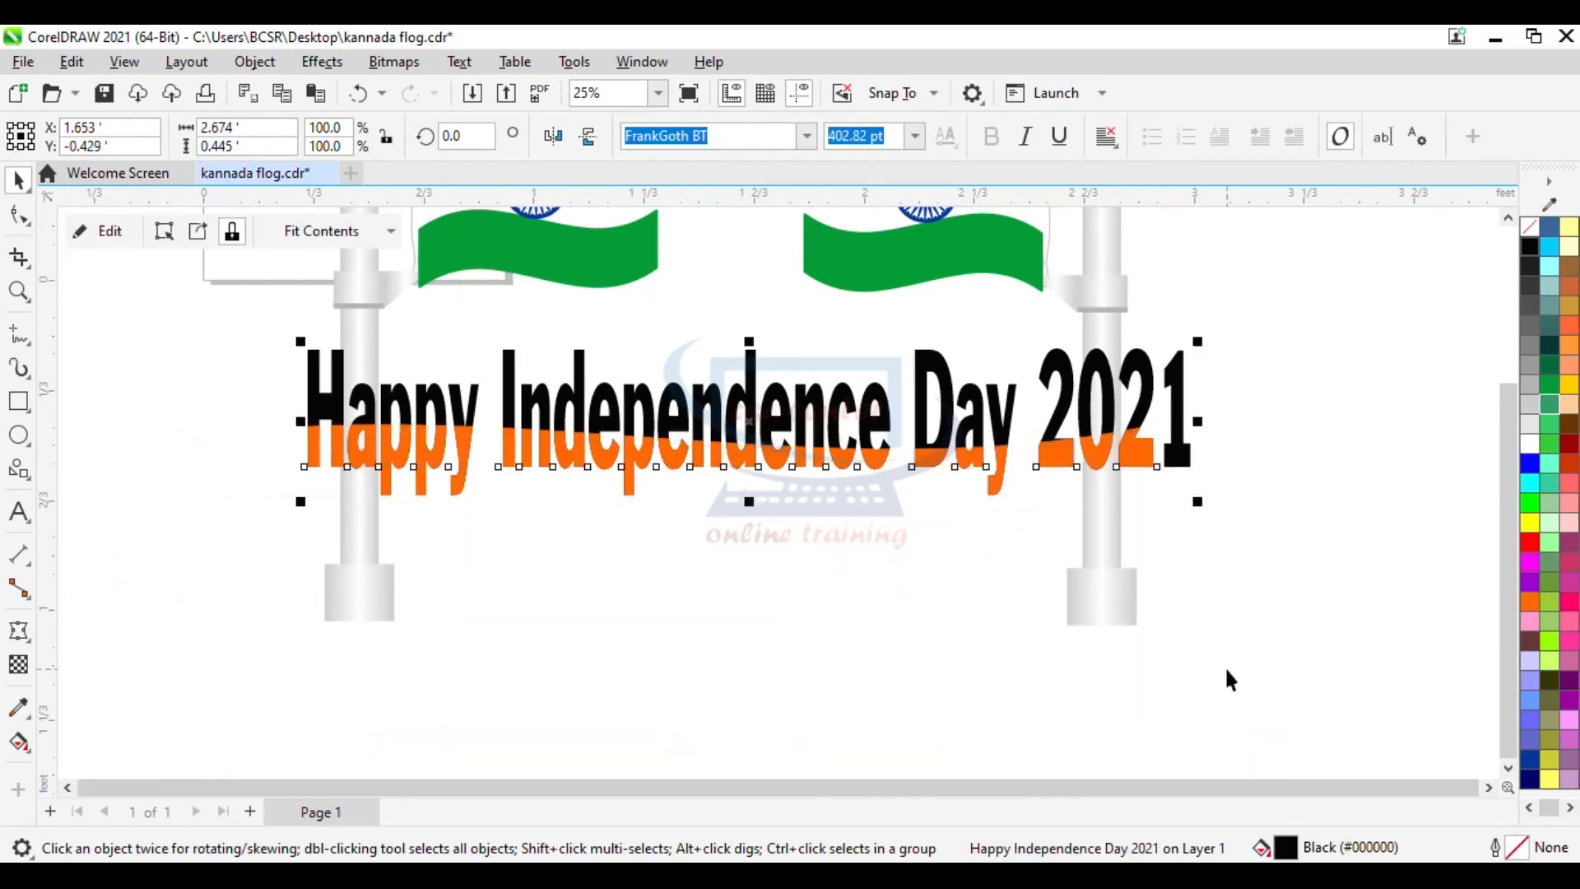
- Edit the PowerClip contents, moving the banner up so its three bands span the letters, and finish editing
ctrl+click(1137, 459)
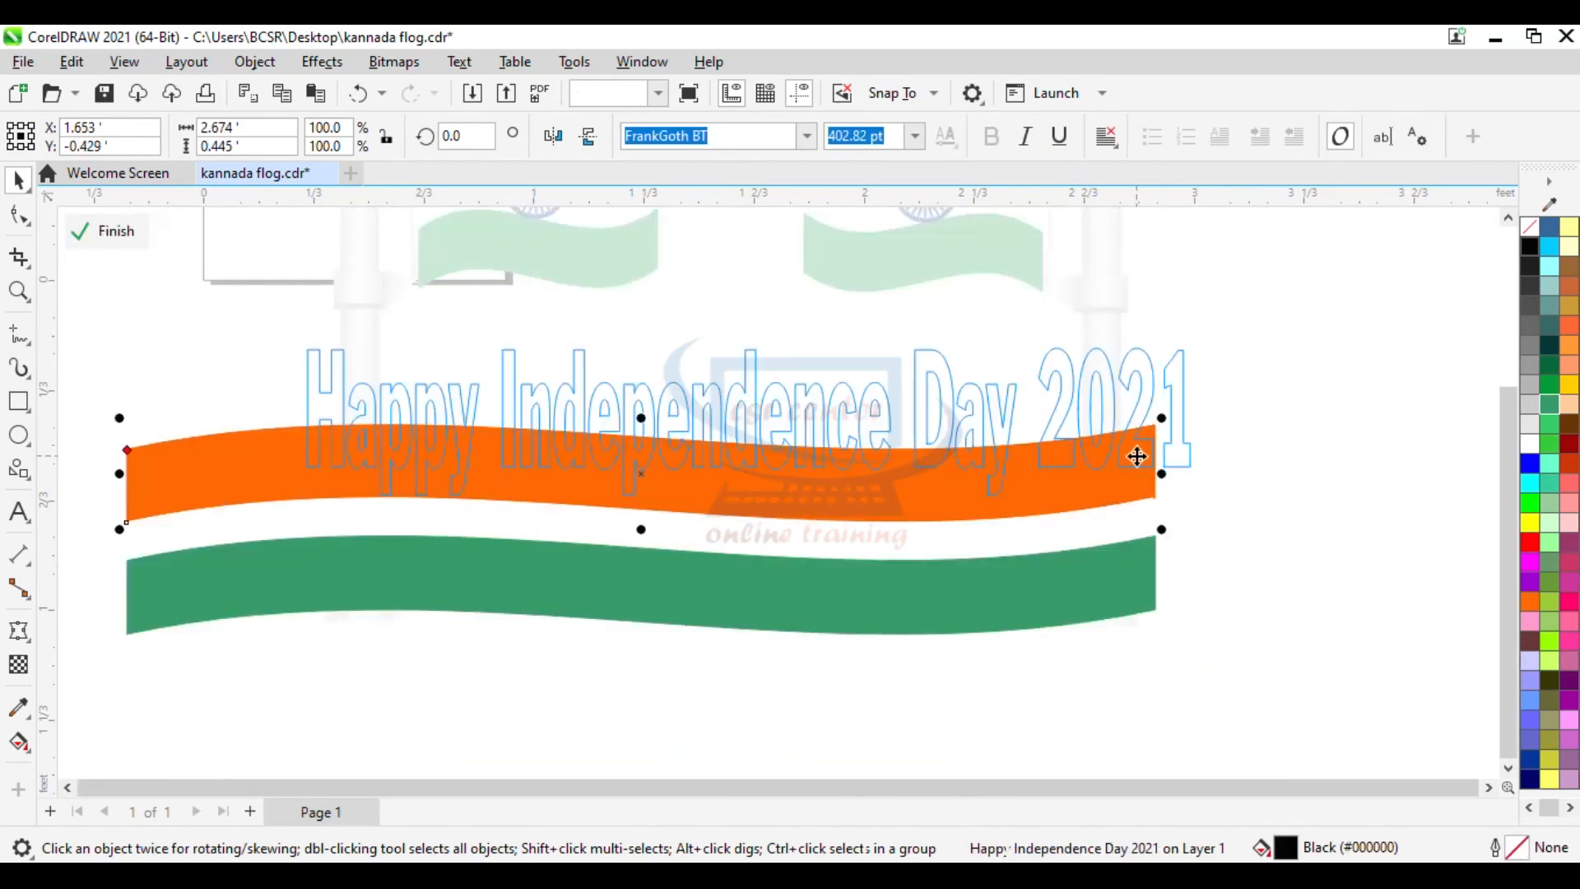
click(574, 536)
drag(575, 536, 646, 482)
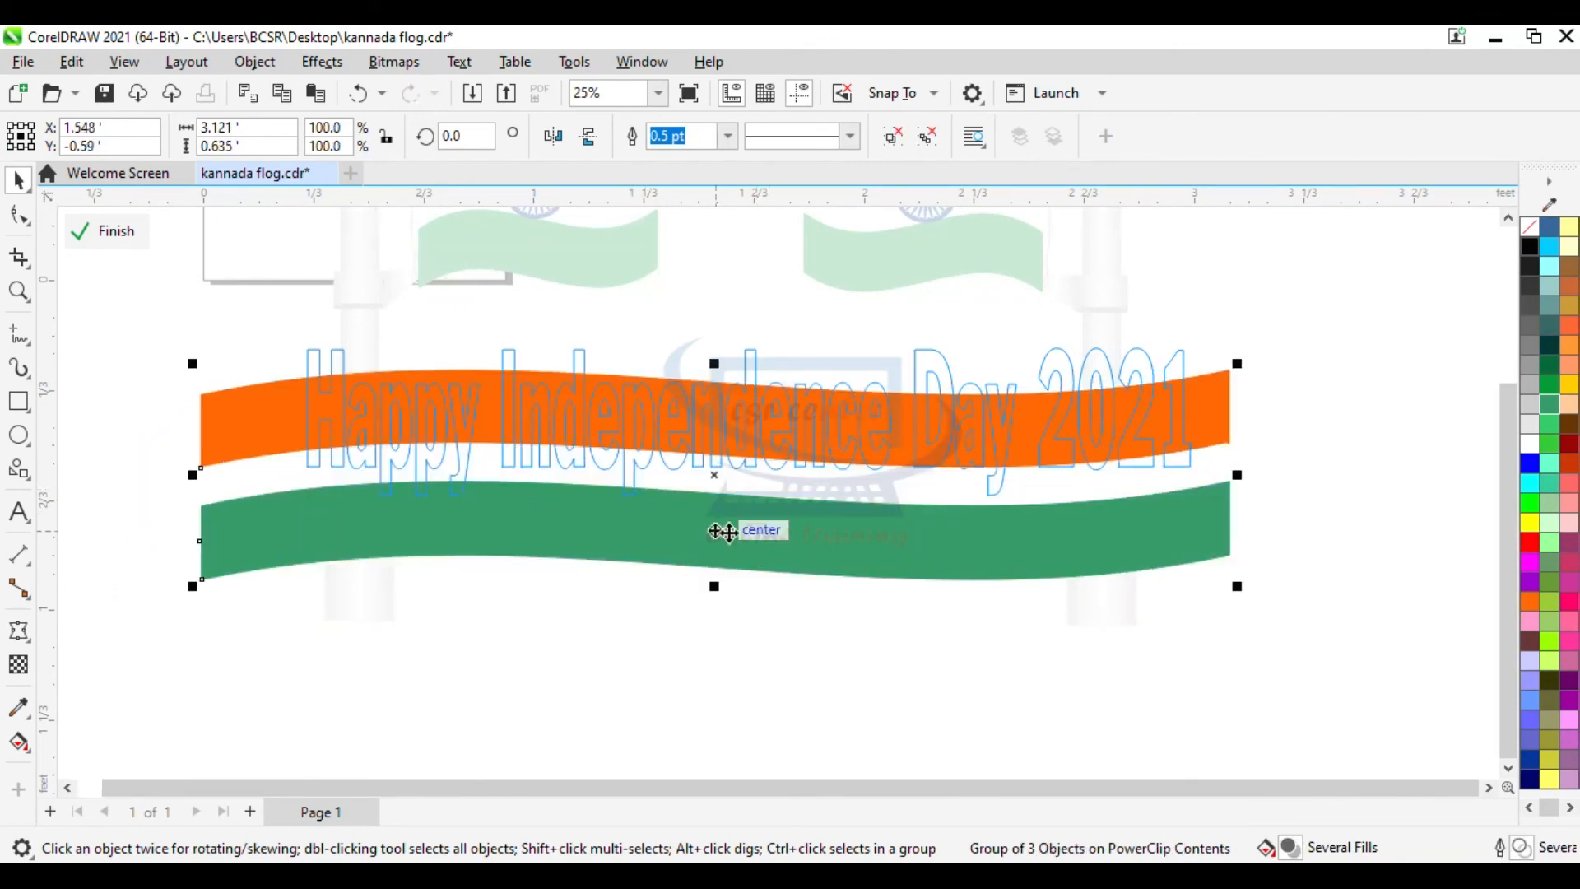
drag(719, 475, 727, 427)
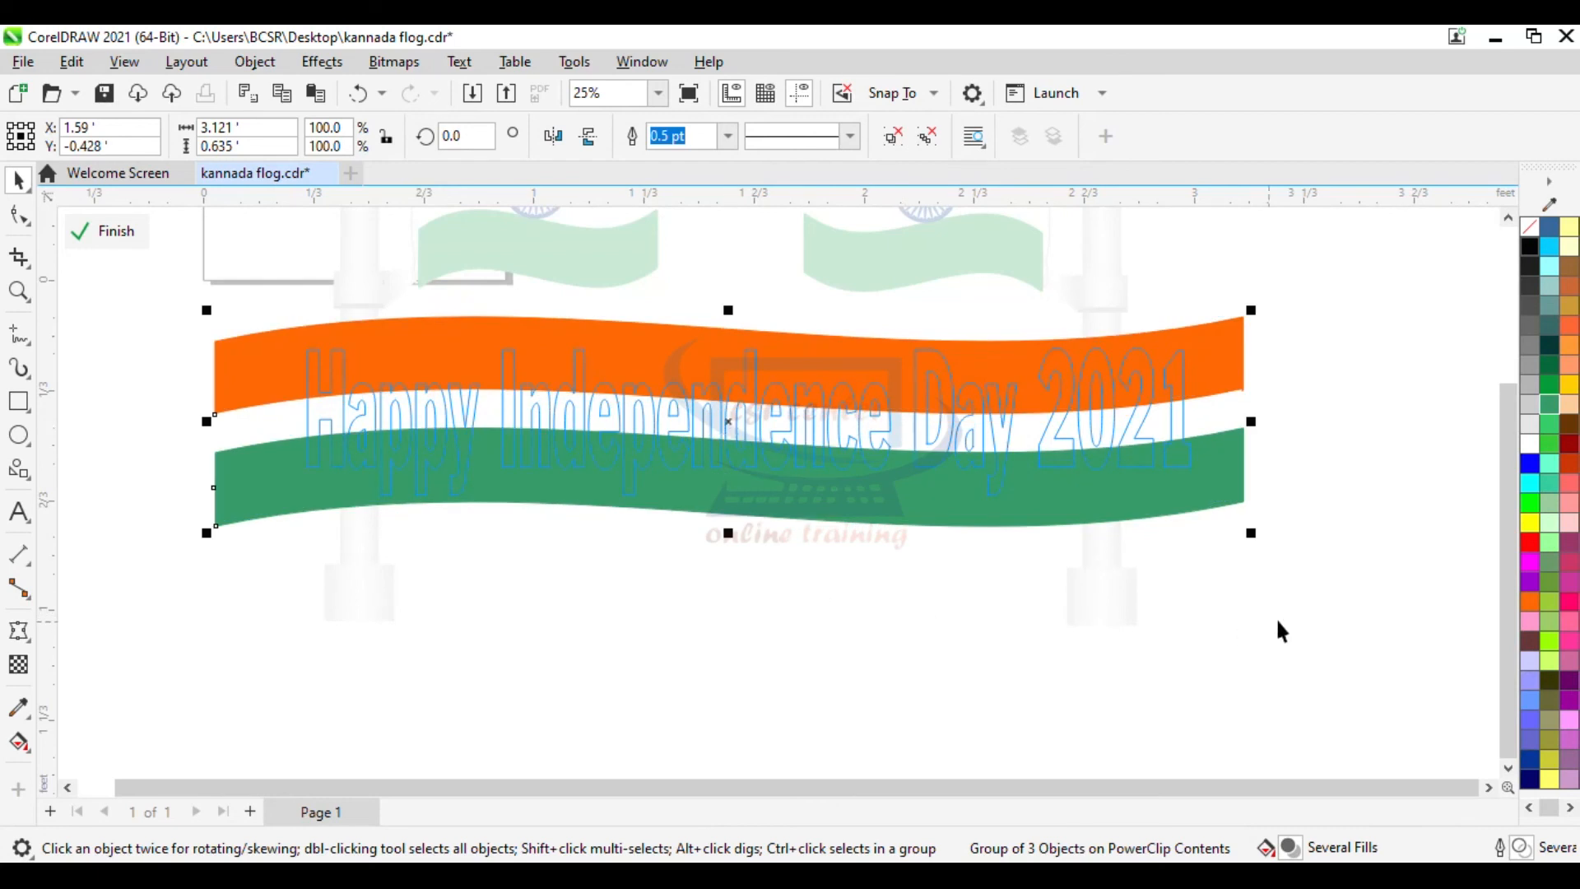
ctrl+click(1335, 621)
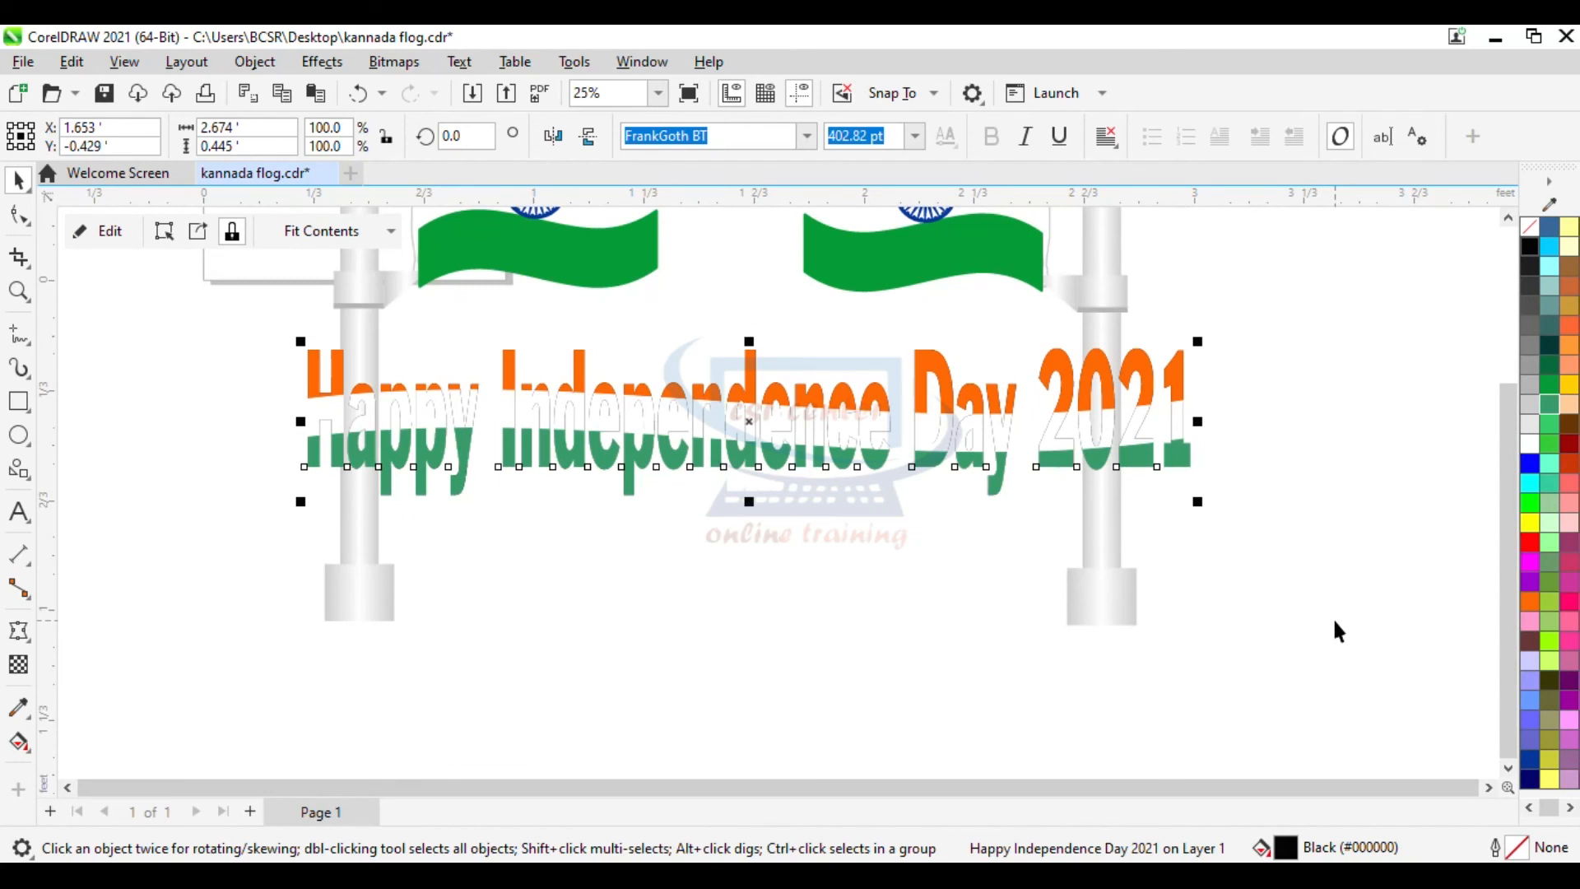
- Give the title text a dark blue outline
right_click(1536, 770)
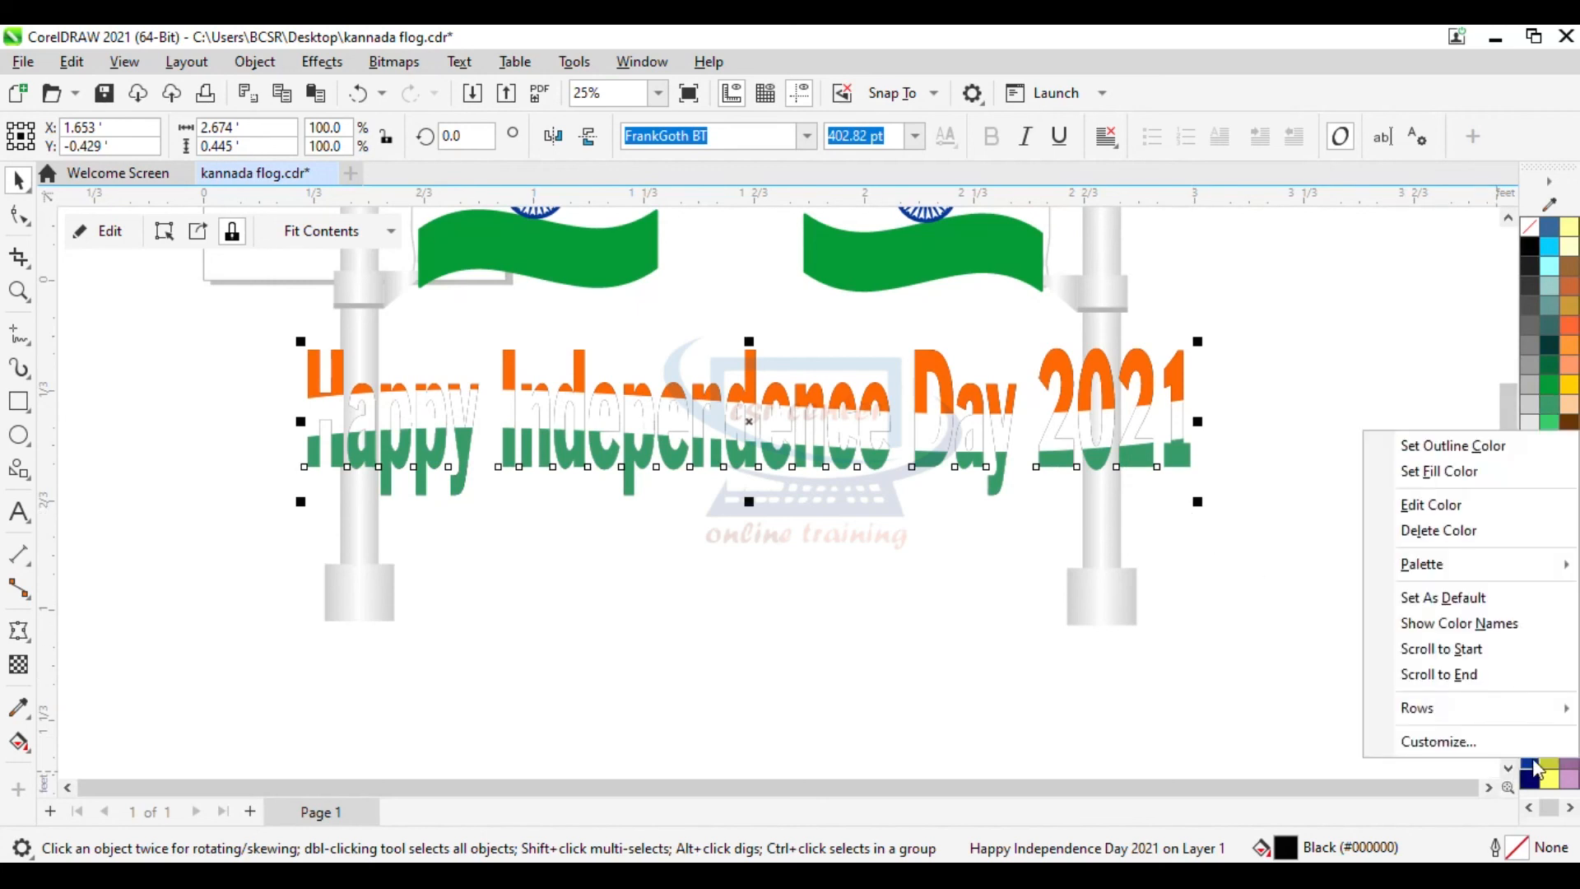
click(1435, 445)
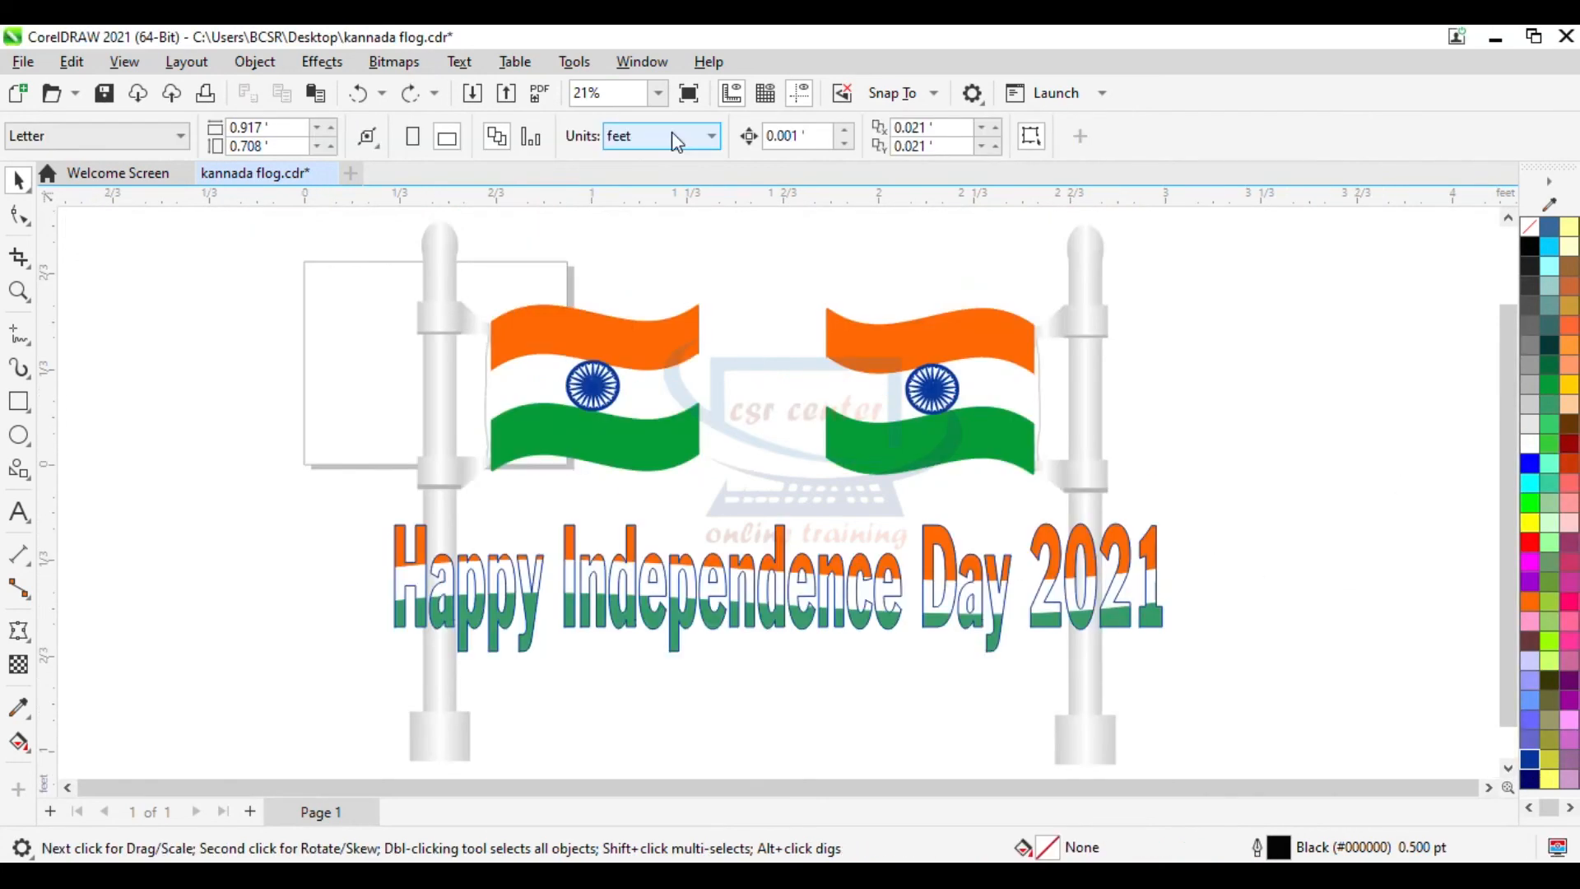
- Set the page units to feet and the page size to 6 by 4 feet
click(673, 135)
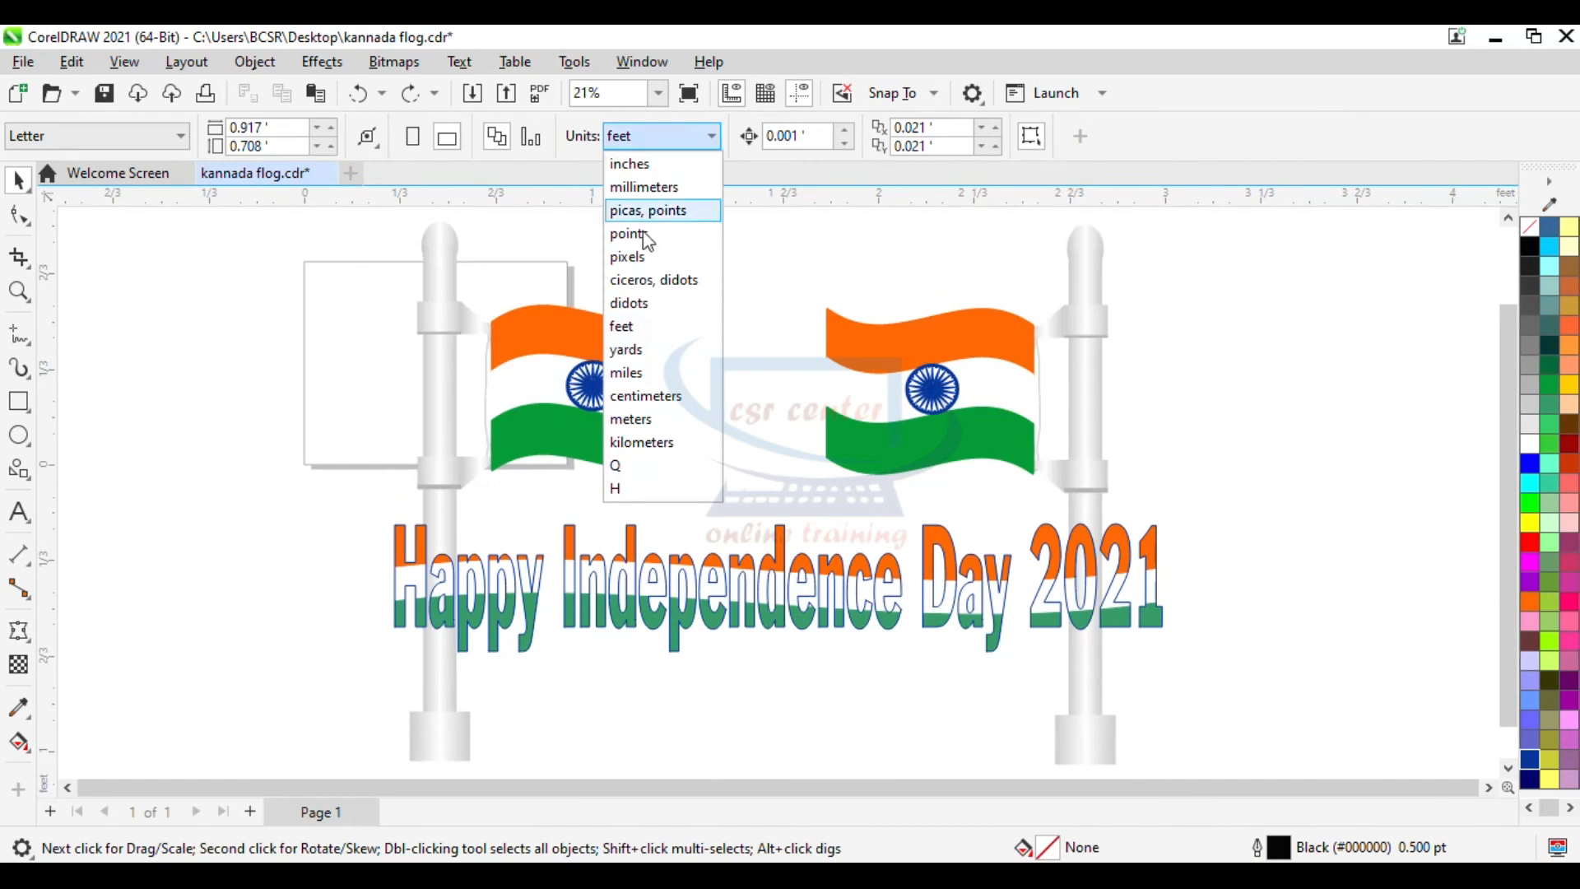
click(635, 326)
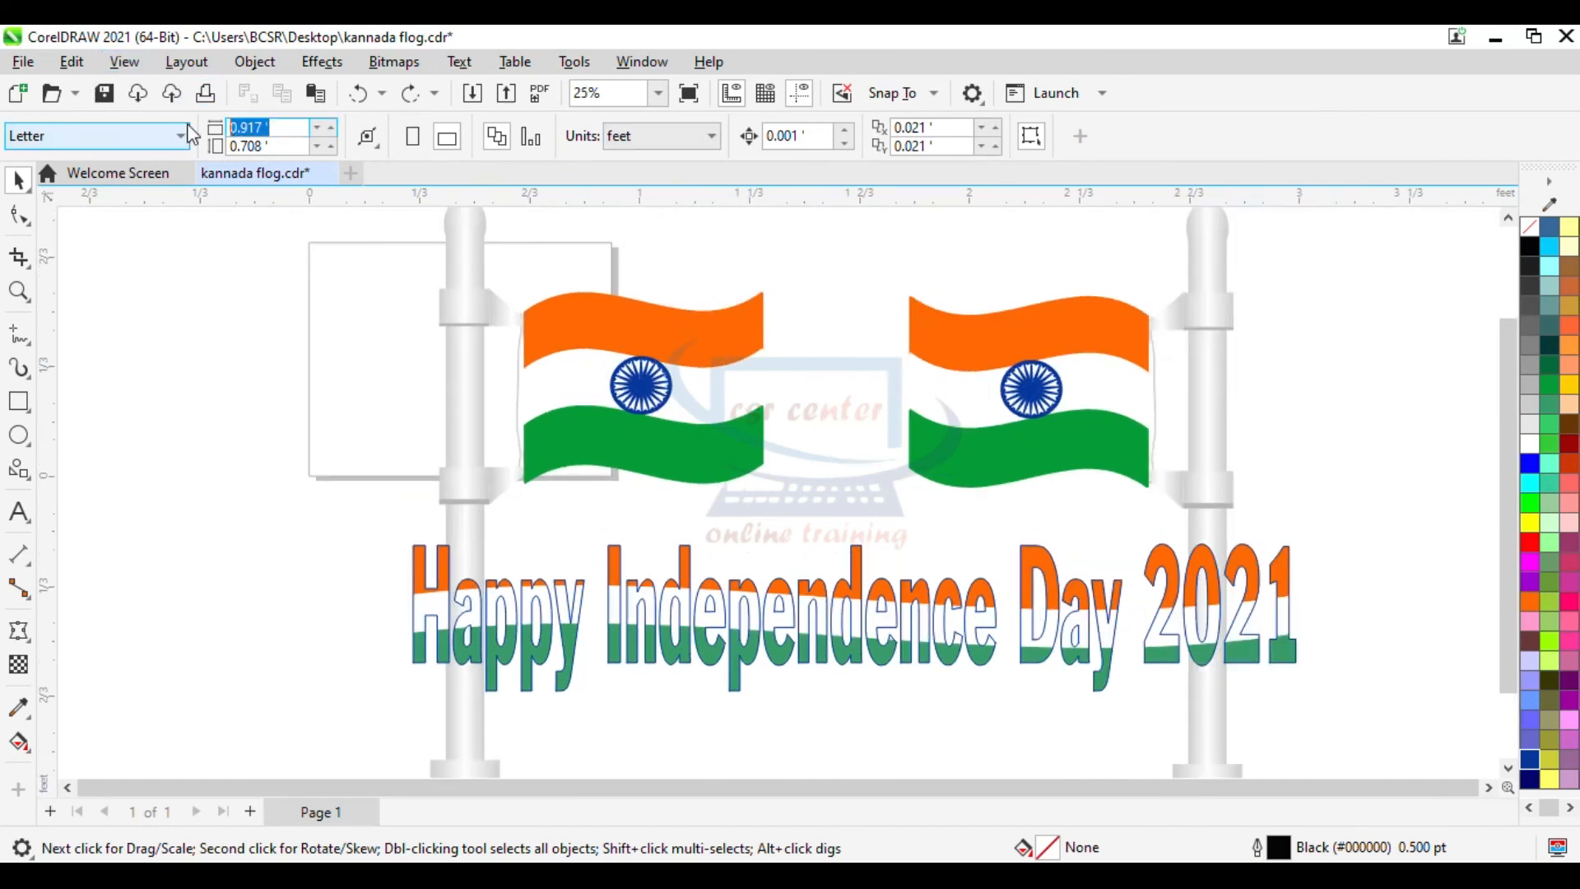
text(6)
key(Tab)
text(4)
key(Return)
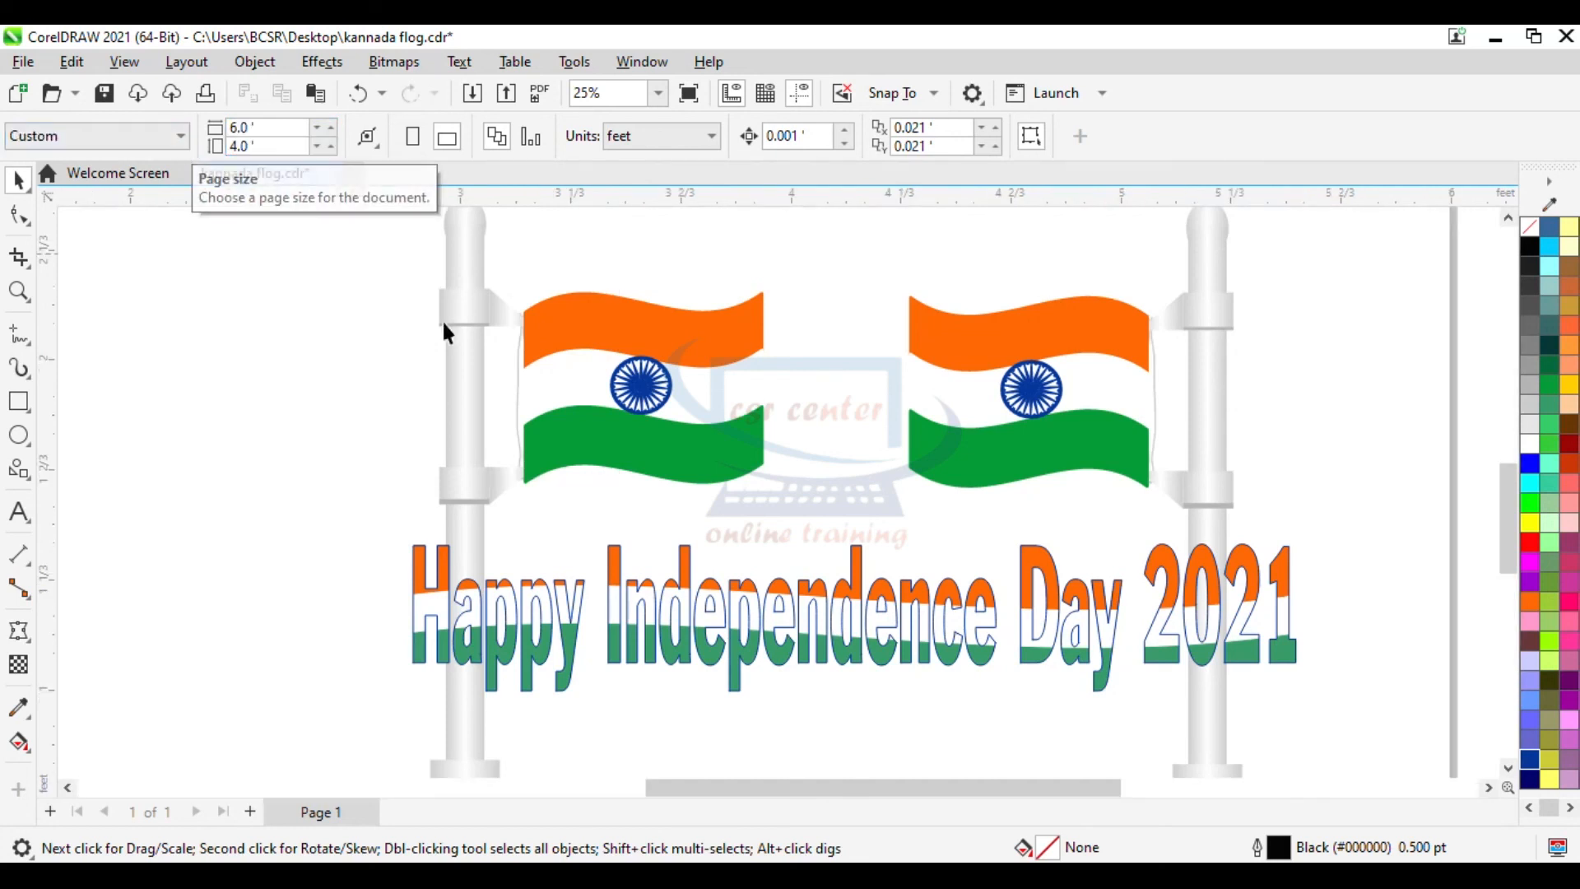
- Select all the flag, pole and title artwork and group it
scroll(434, 352, down, 5)
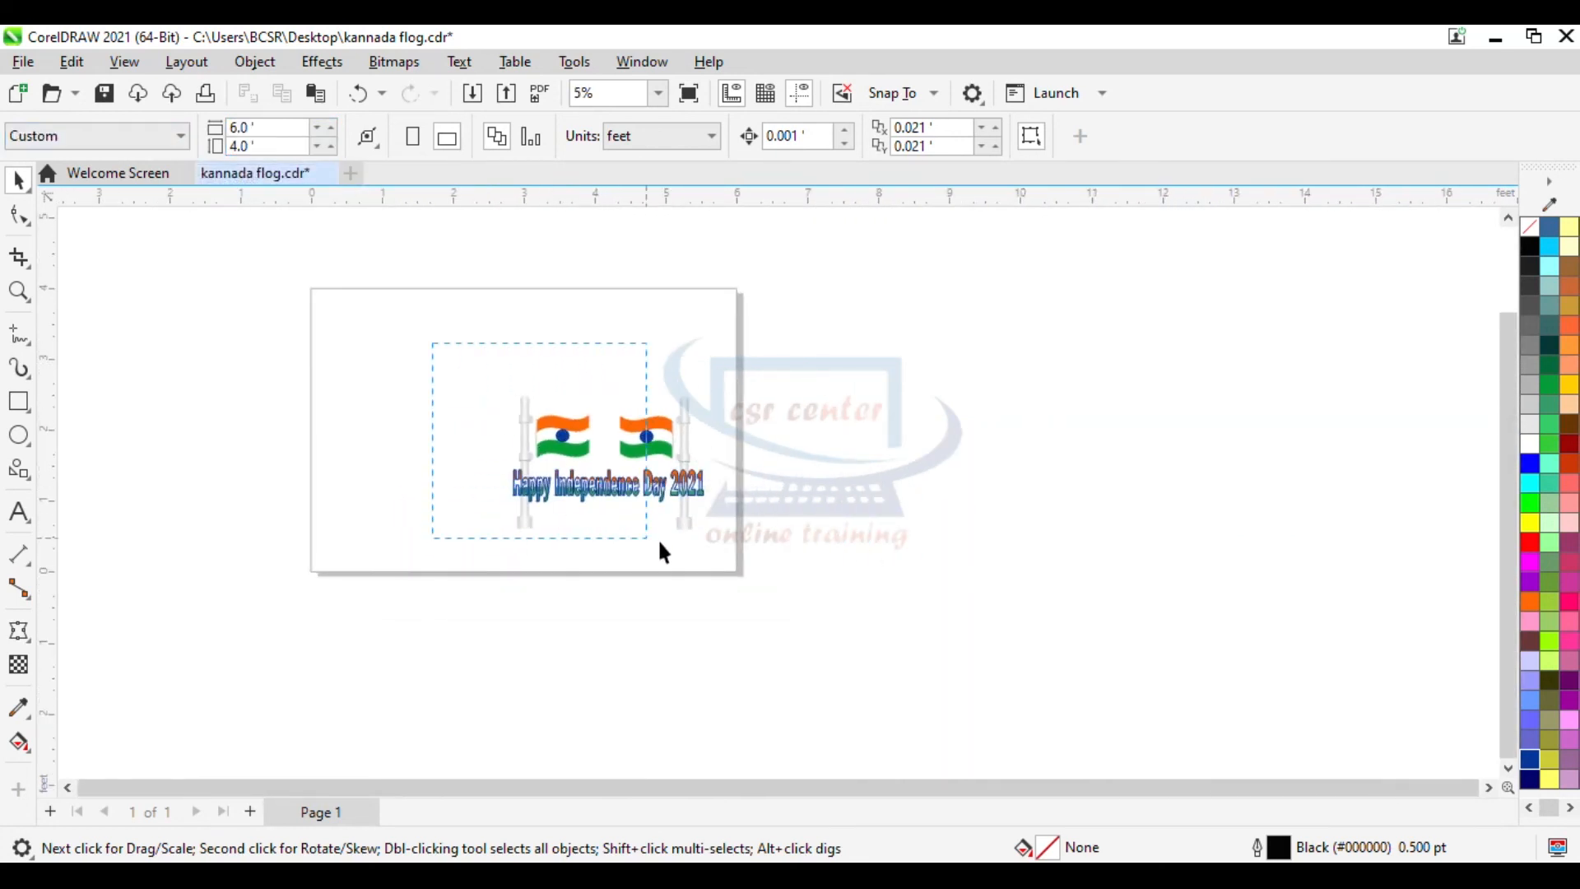
drag(631, 543, 693, 527)
right_click(649, 444)
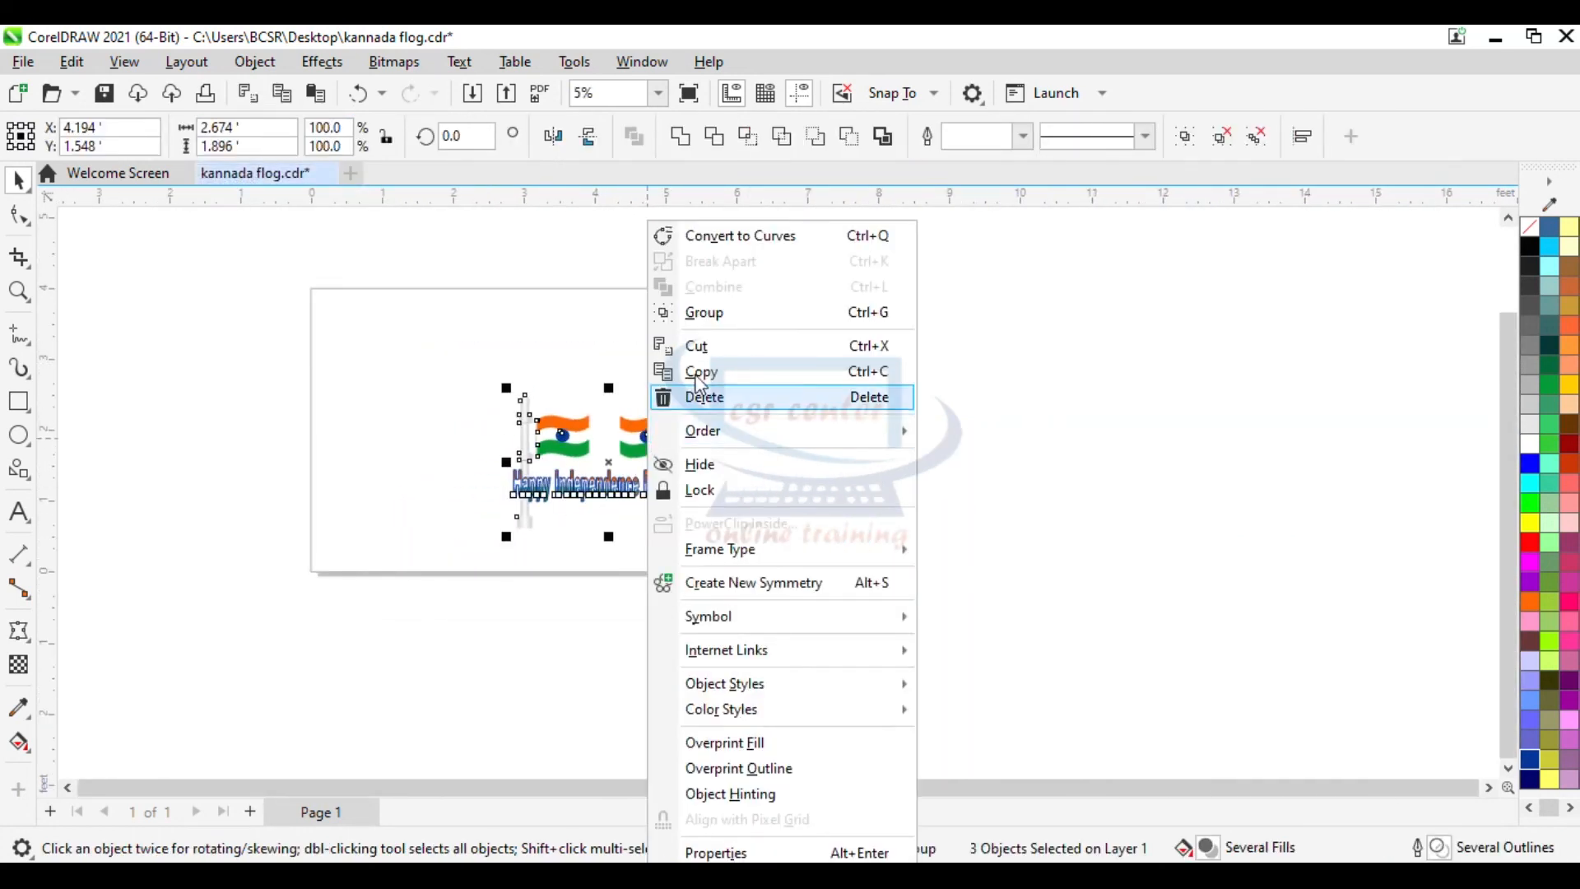
click(716, 313)
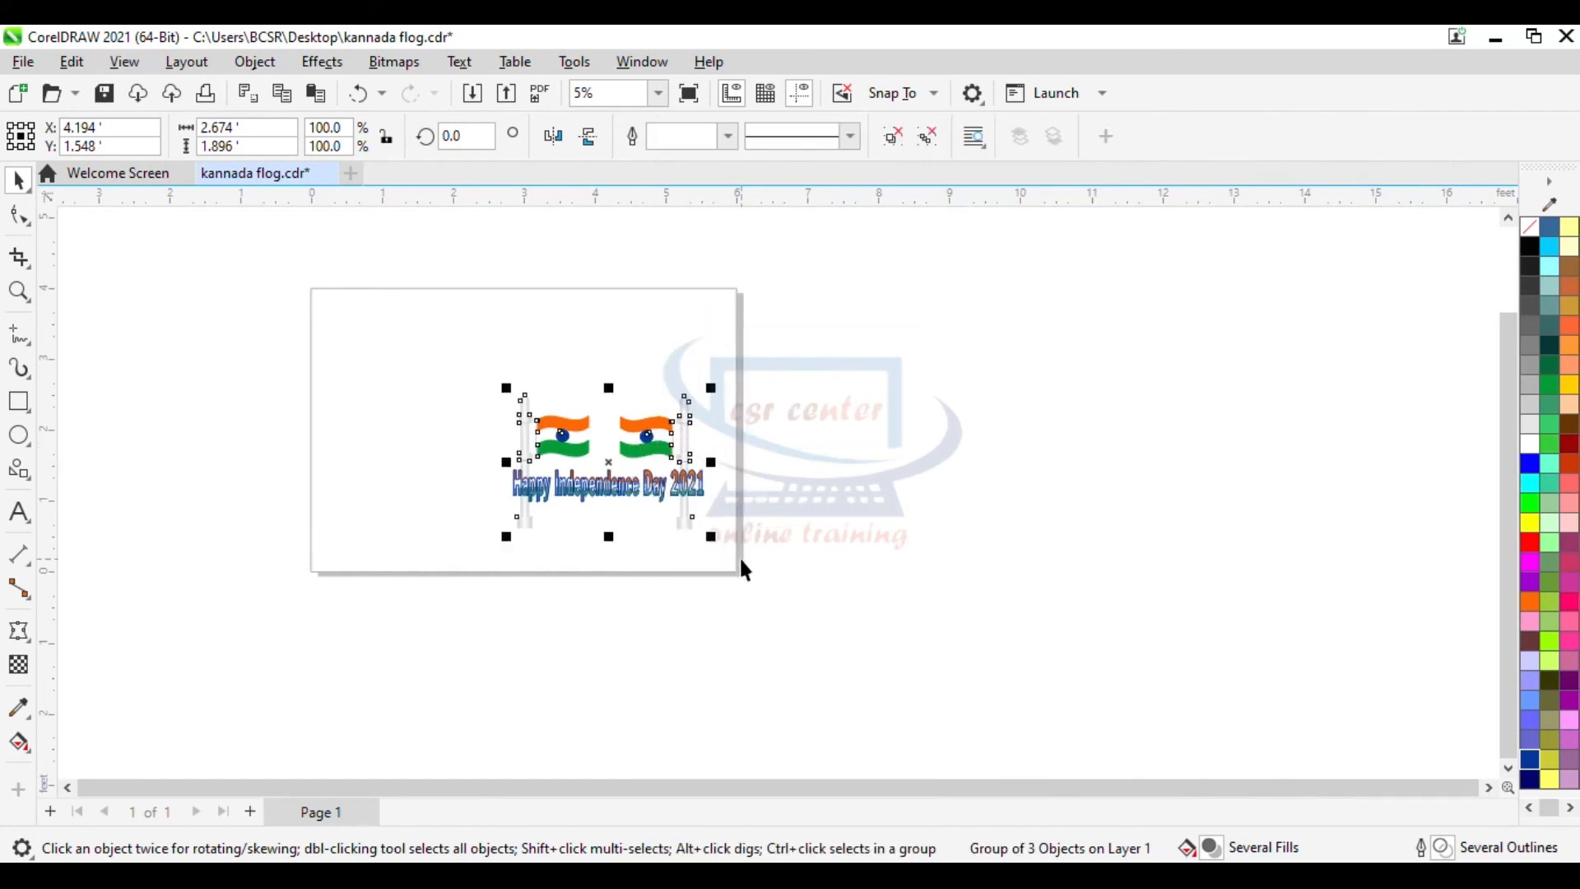
- Enlarge the grouped artwork to about 5.3 by 3.7 feet and position it centred on the page
drag(711, 538, 912, 681)
drag(912, 245, 725, 296)
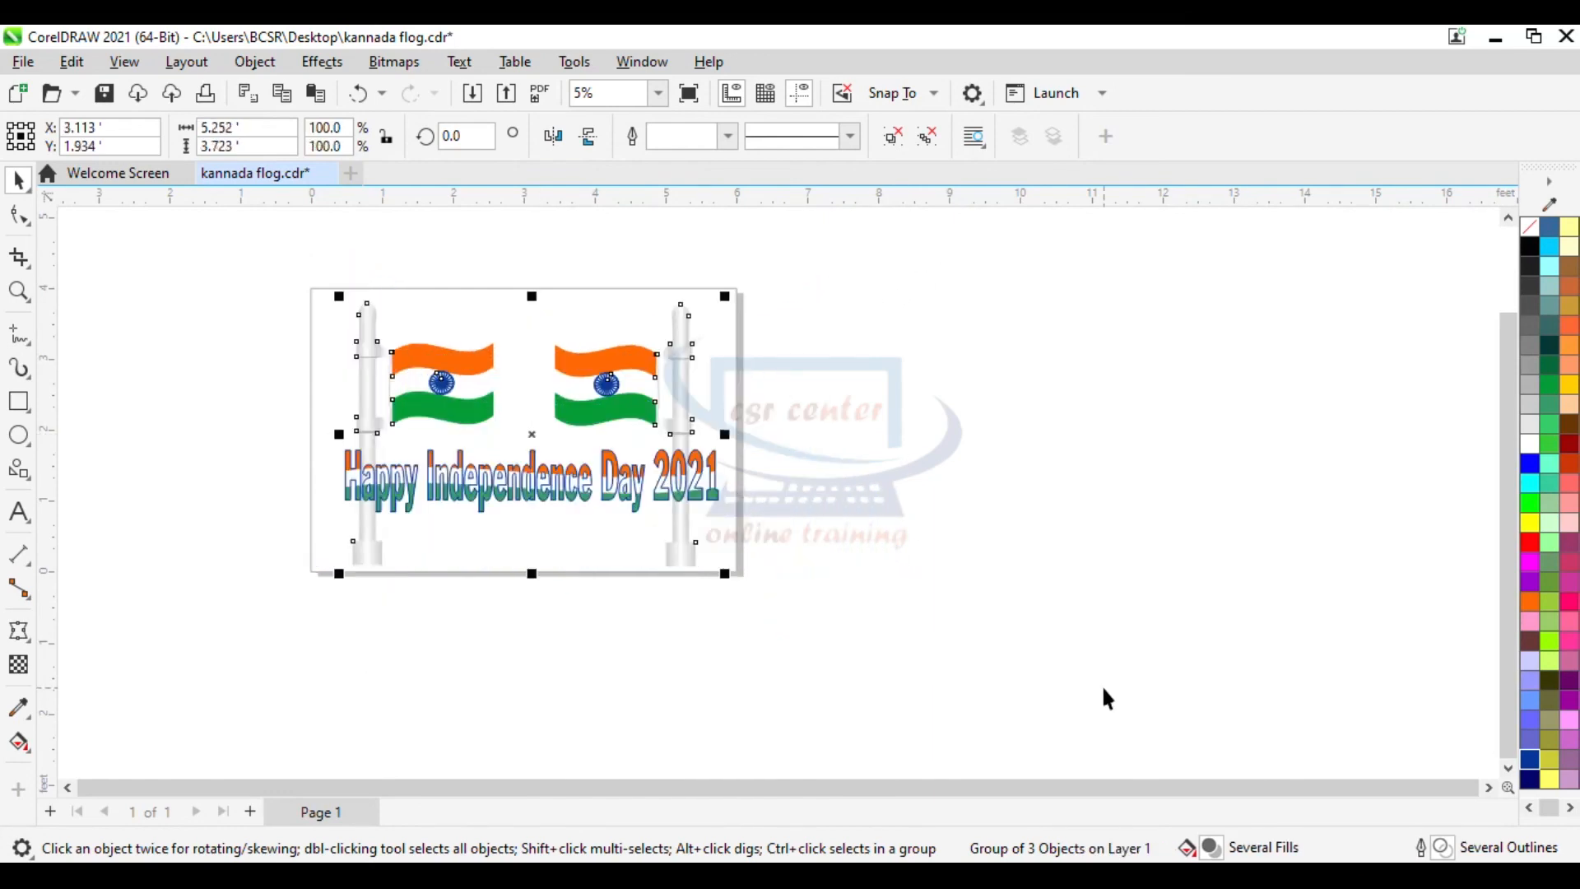
key(shift+F2)
click(1247, 580)
scroll(1246, 580, down, 1)
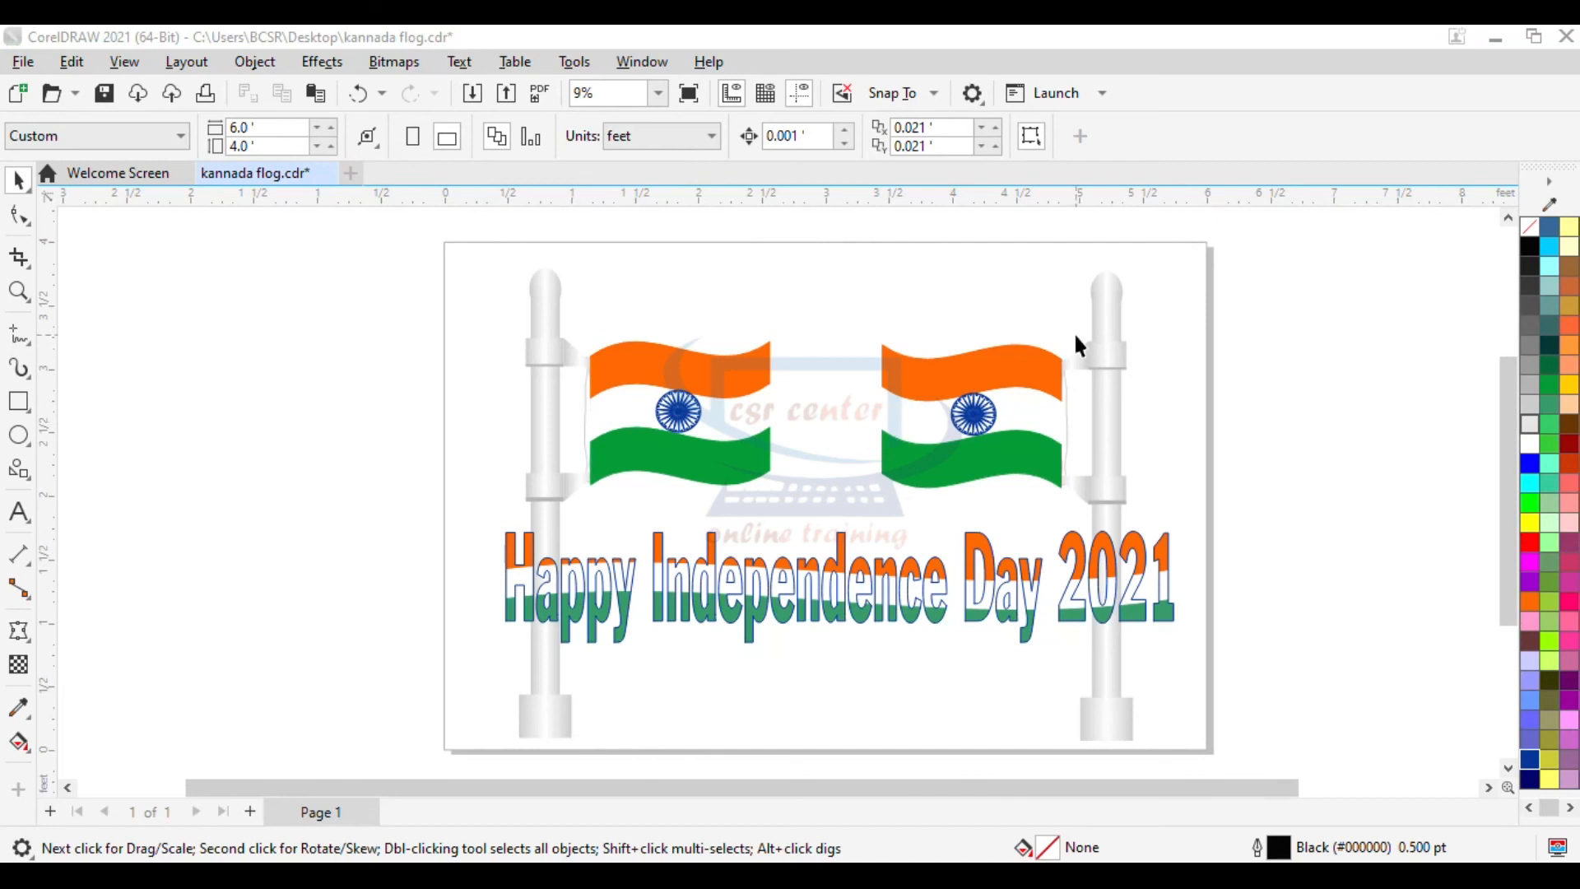
- Draw a rectangle about 6 by 4 feet covering the whole page
click(105, 443)
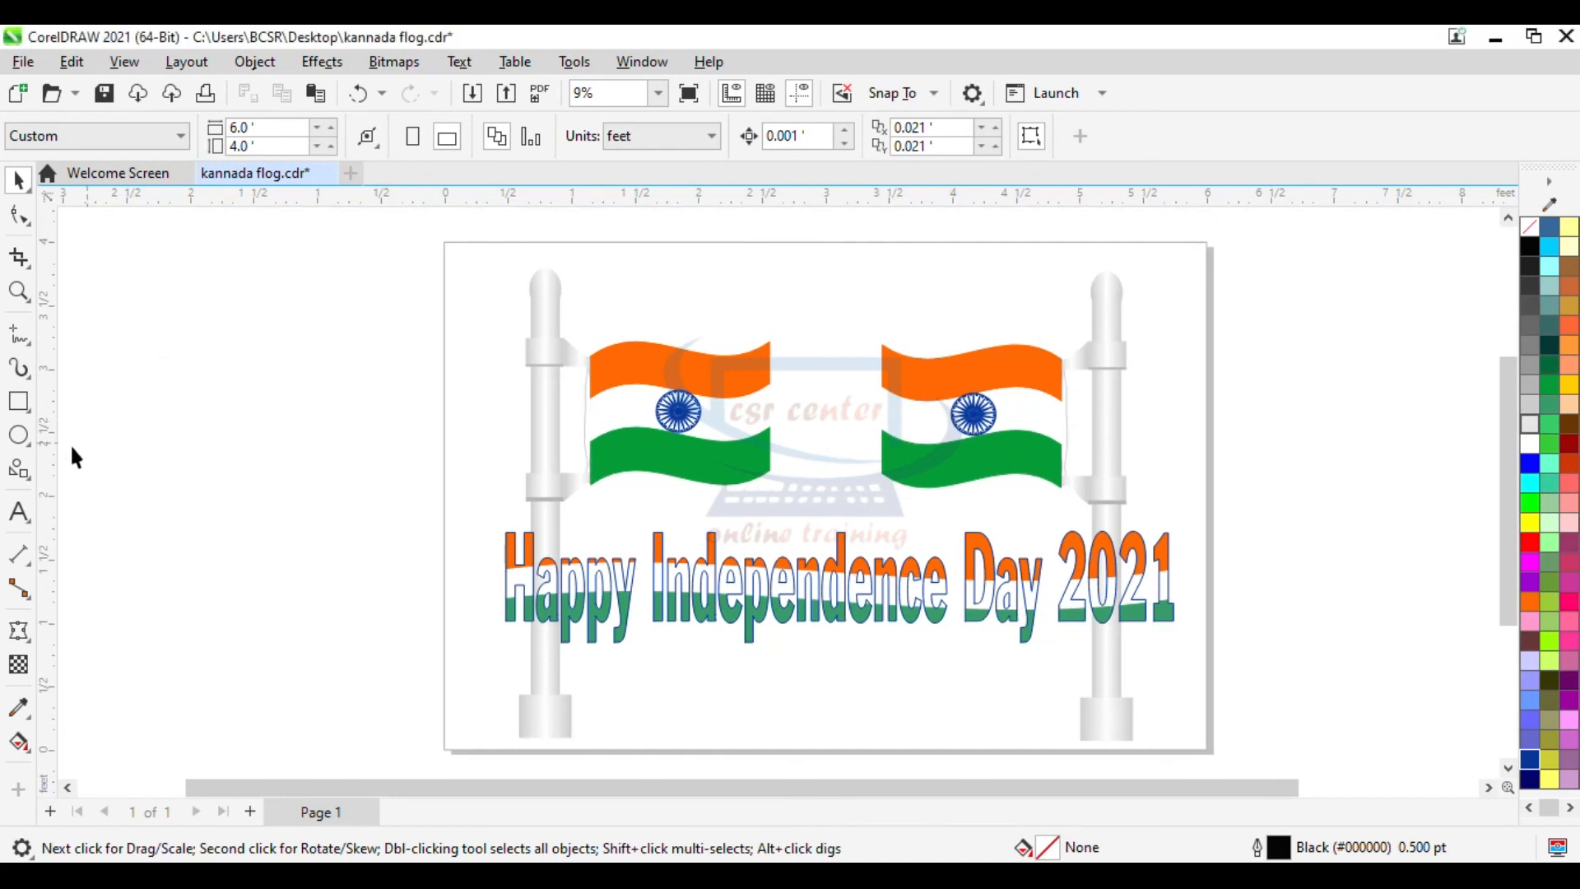
click(18, 402)
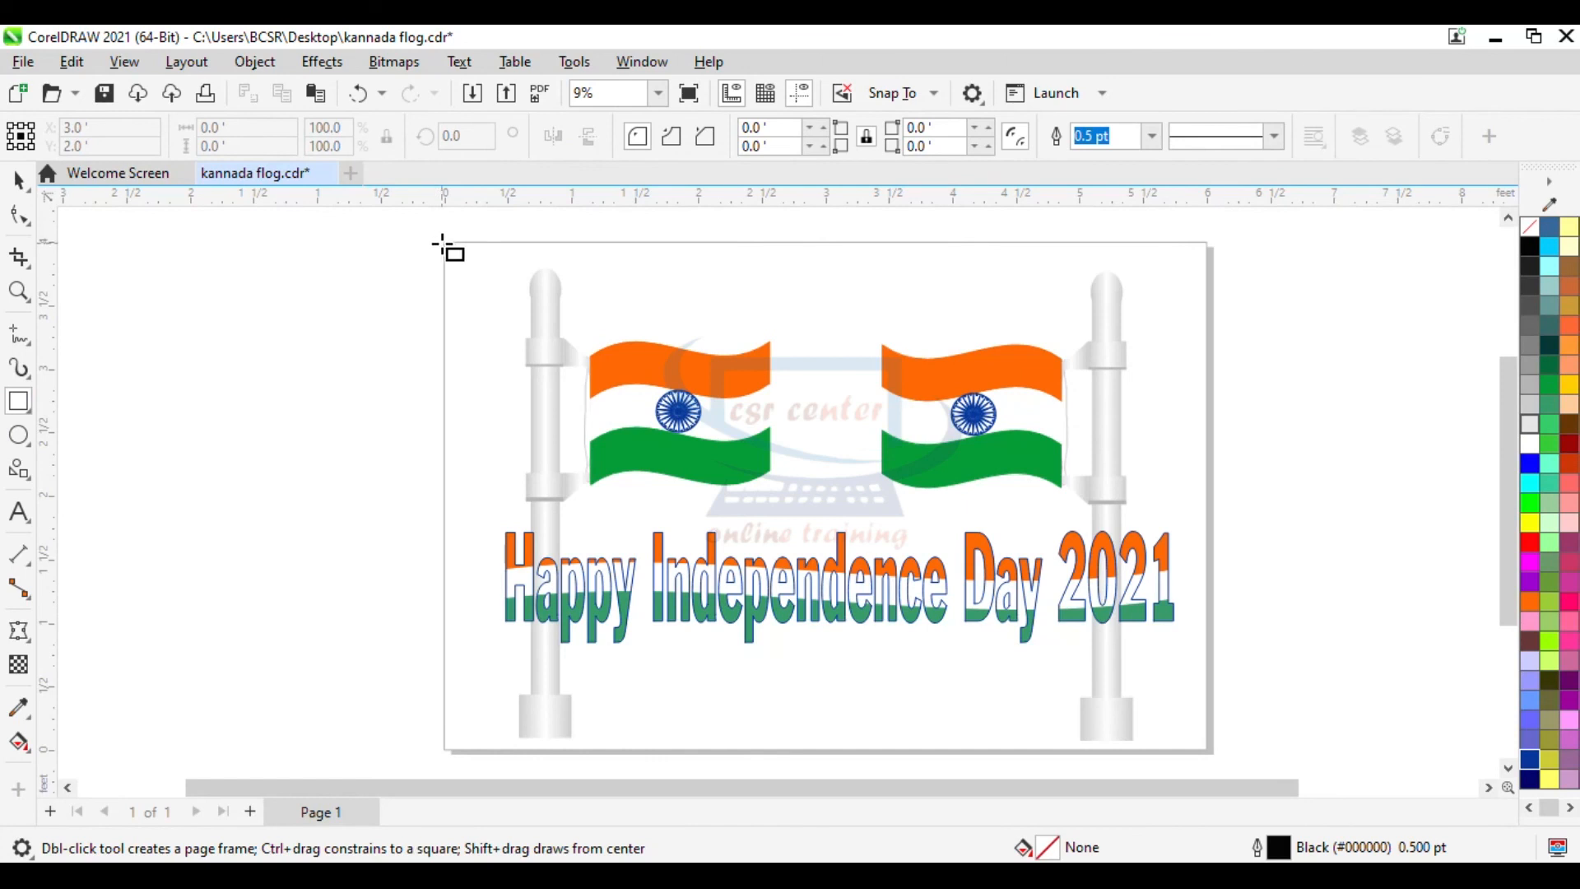
drag(444, 243, 1211, 751)
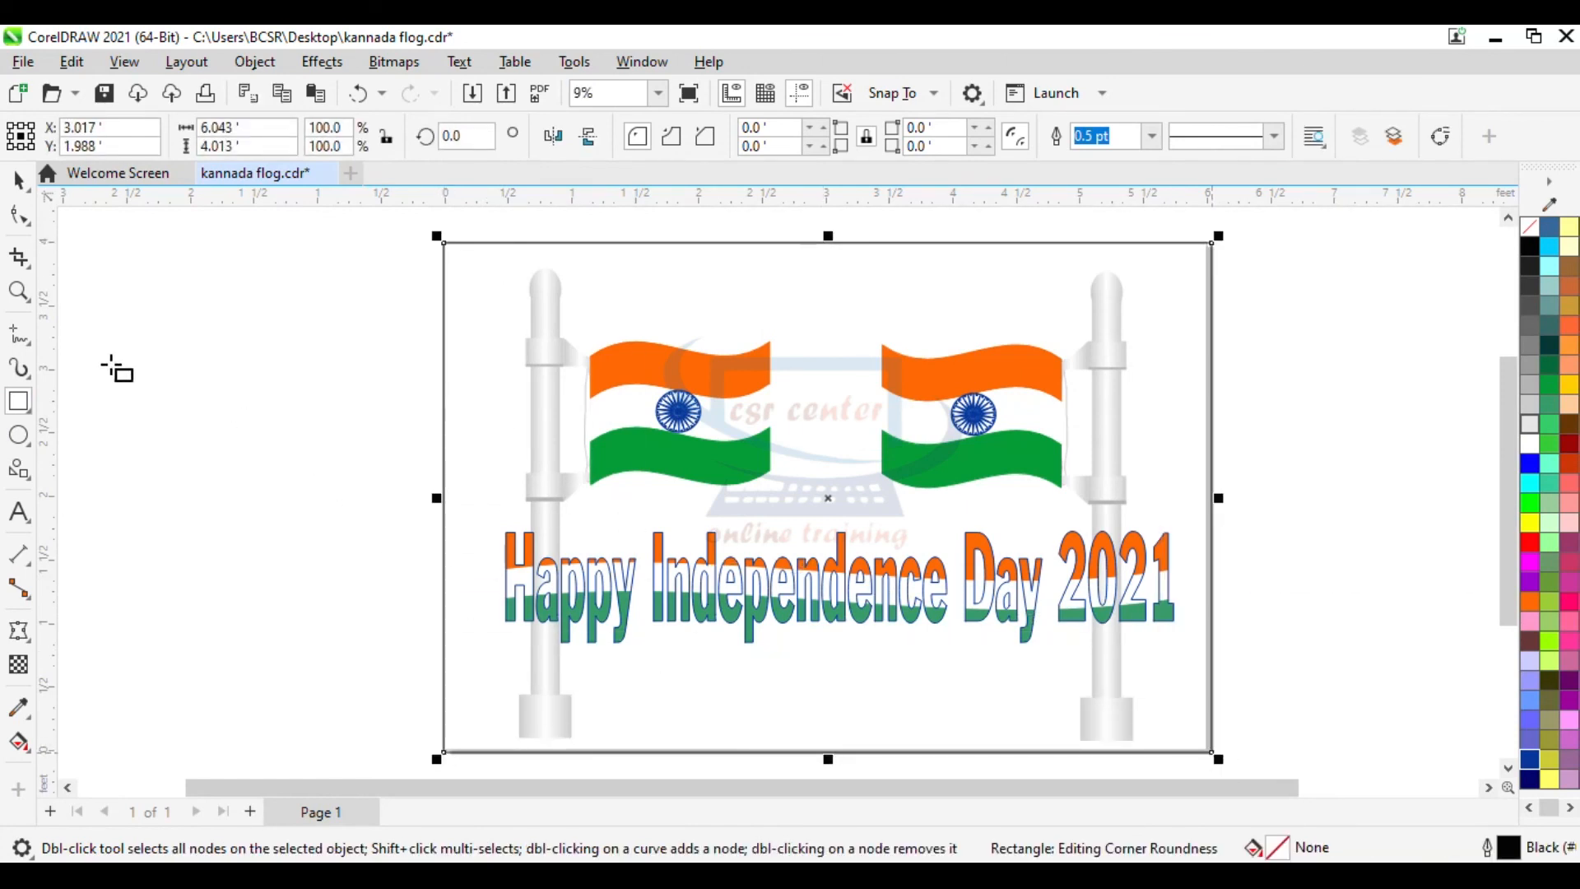
click(18, 179)
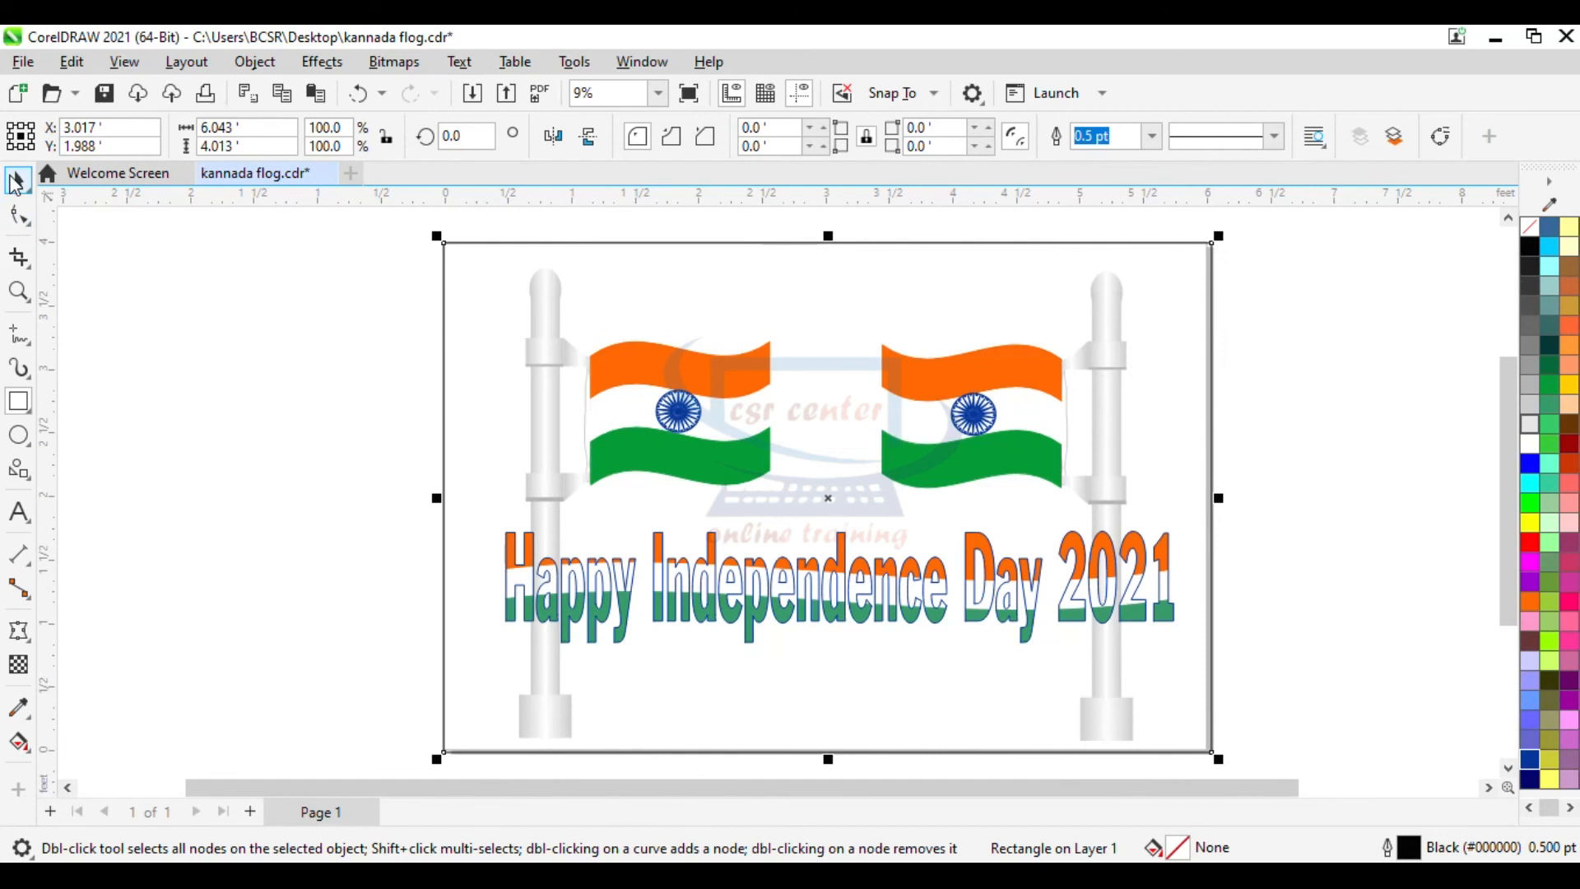
- Paste a blue sky image into the drawing beside the page
right_click(127, 286)
click(195, 463)
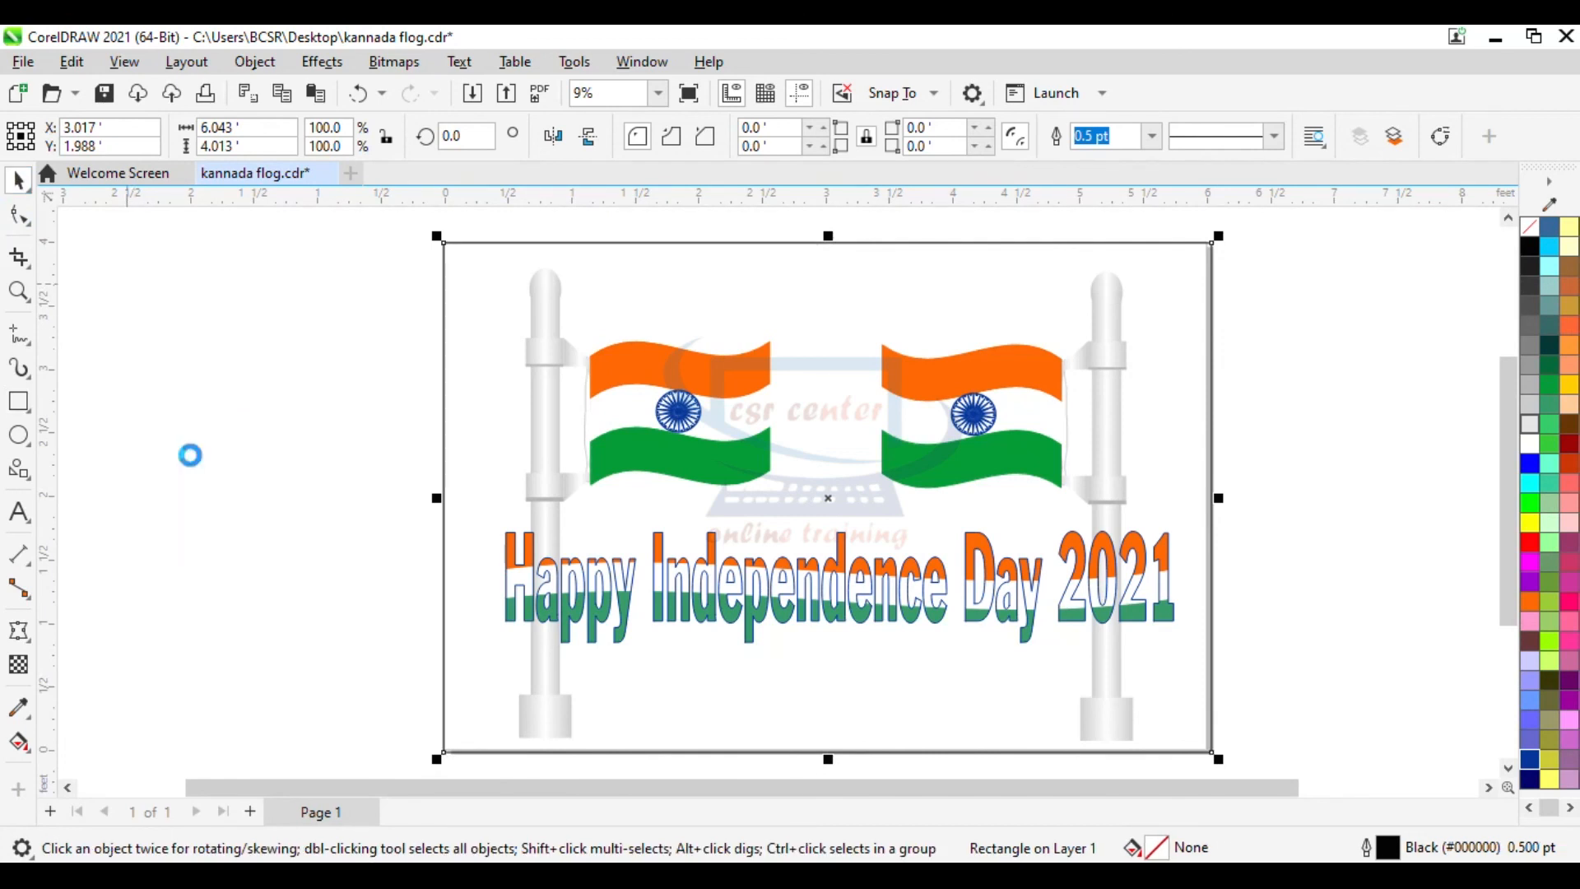
drag(418, 396, 338, 511)
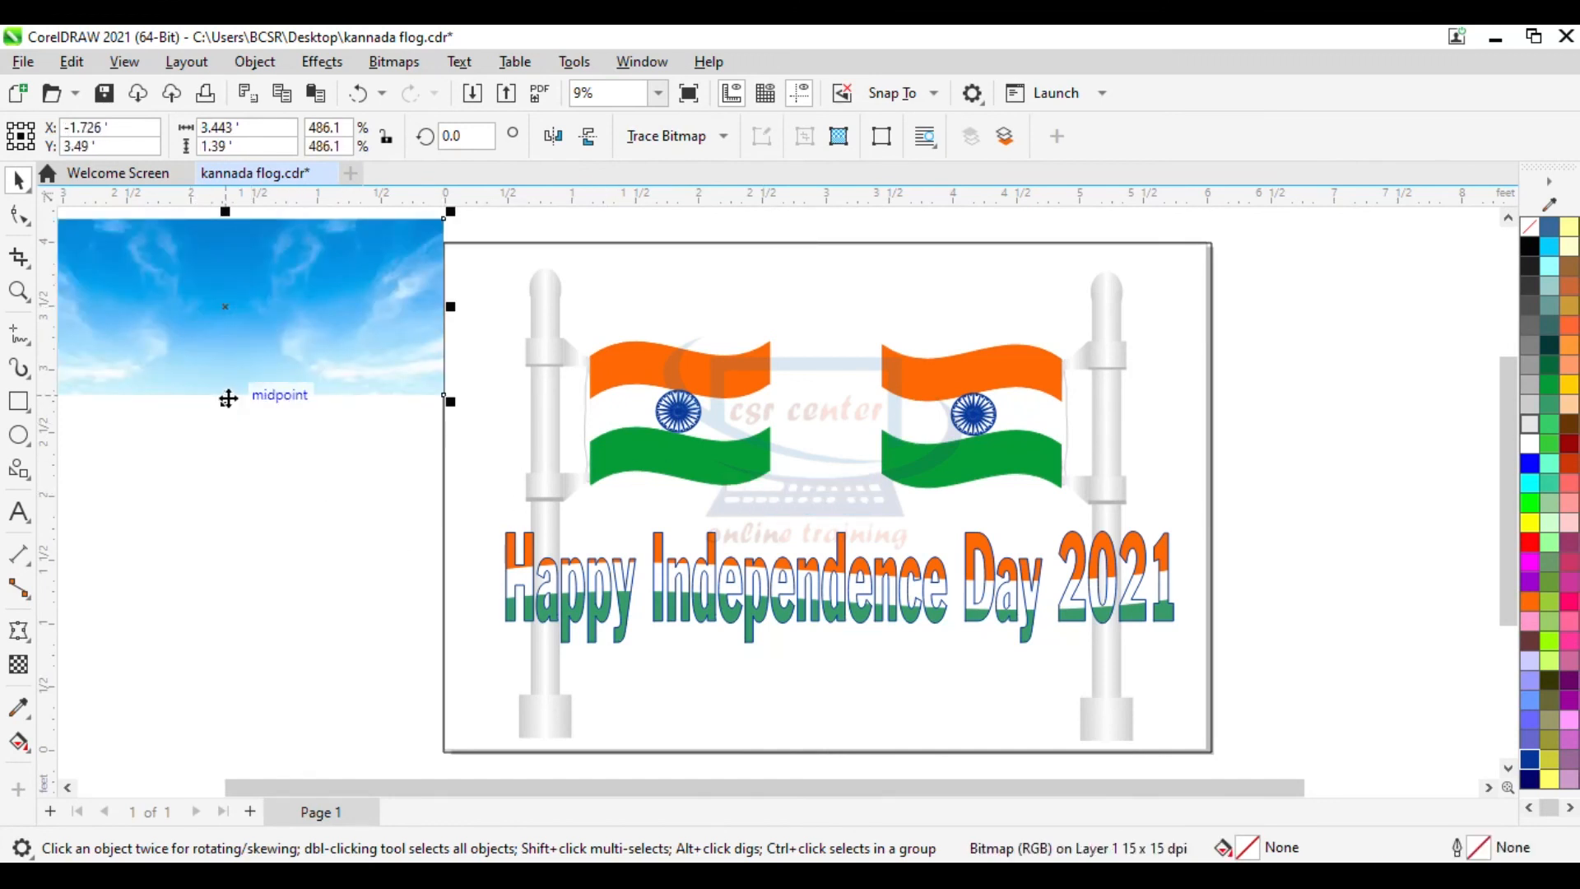
- Stretch the sky image vertically to about 3.4 by 3.2 feet and reposition it
click(251, 501)
click(283, 346)
drag(226, 408, 240, 511)
click(233, 363)
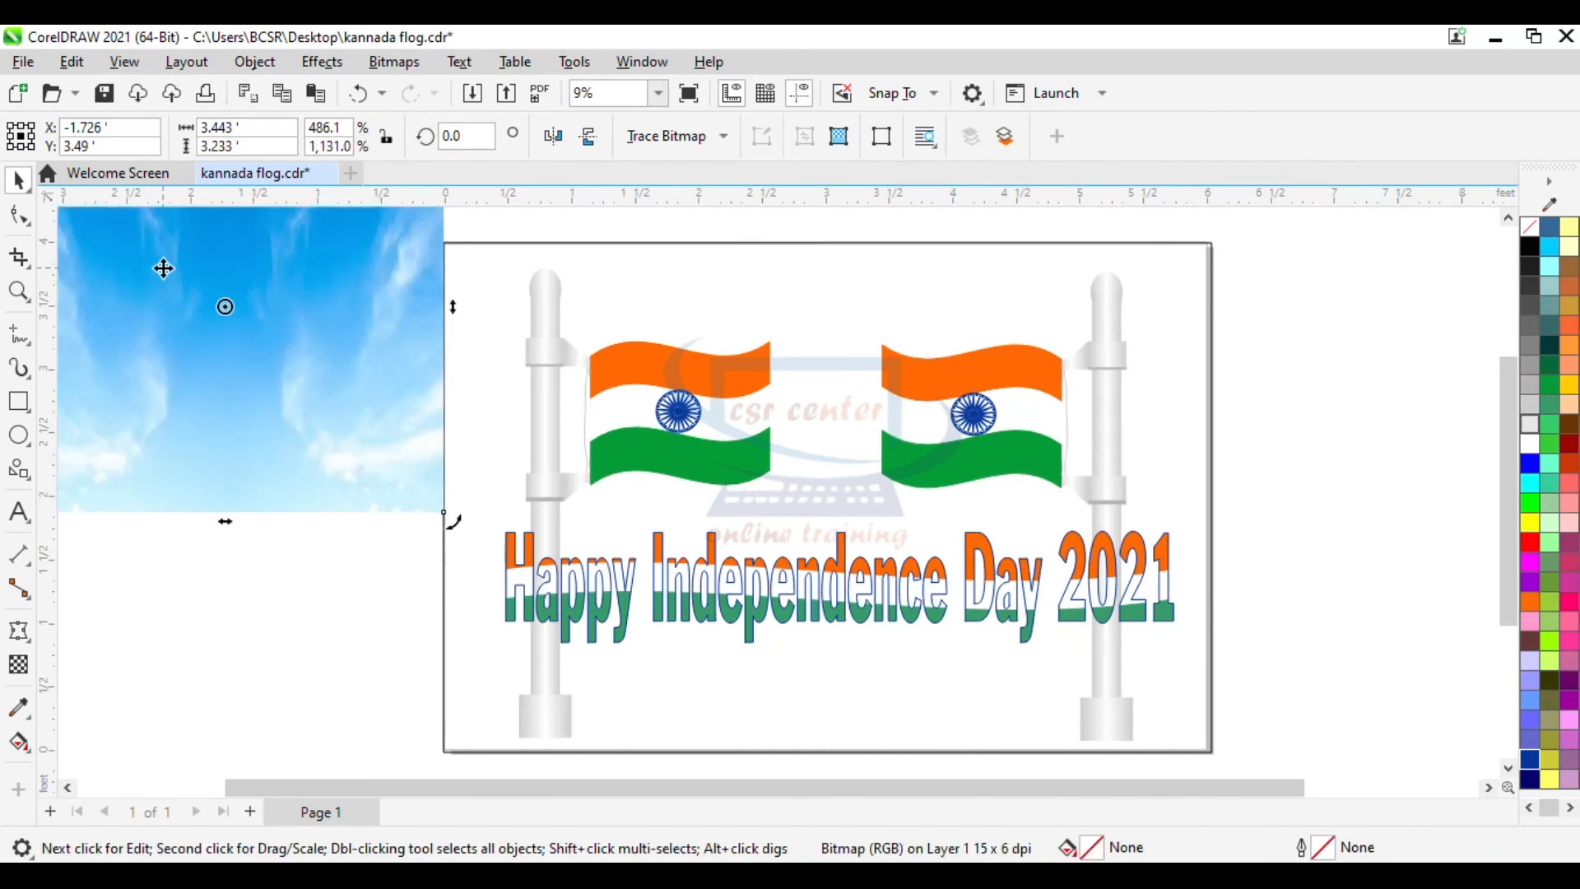
drag(132, 270, 212, 294)
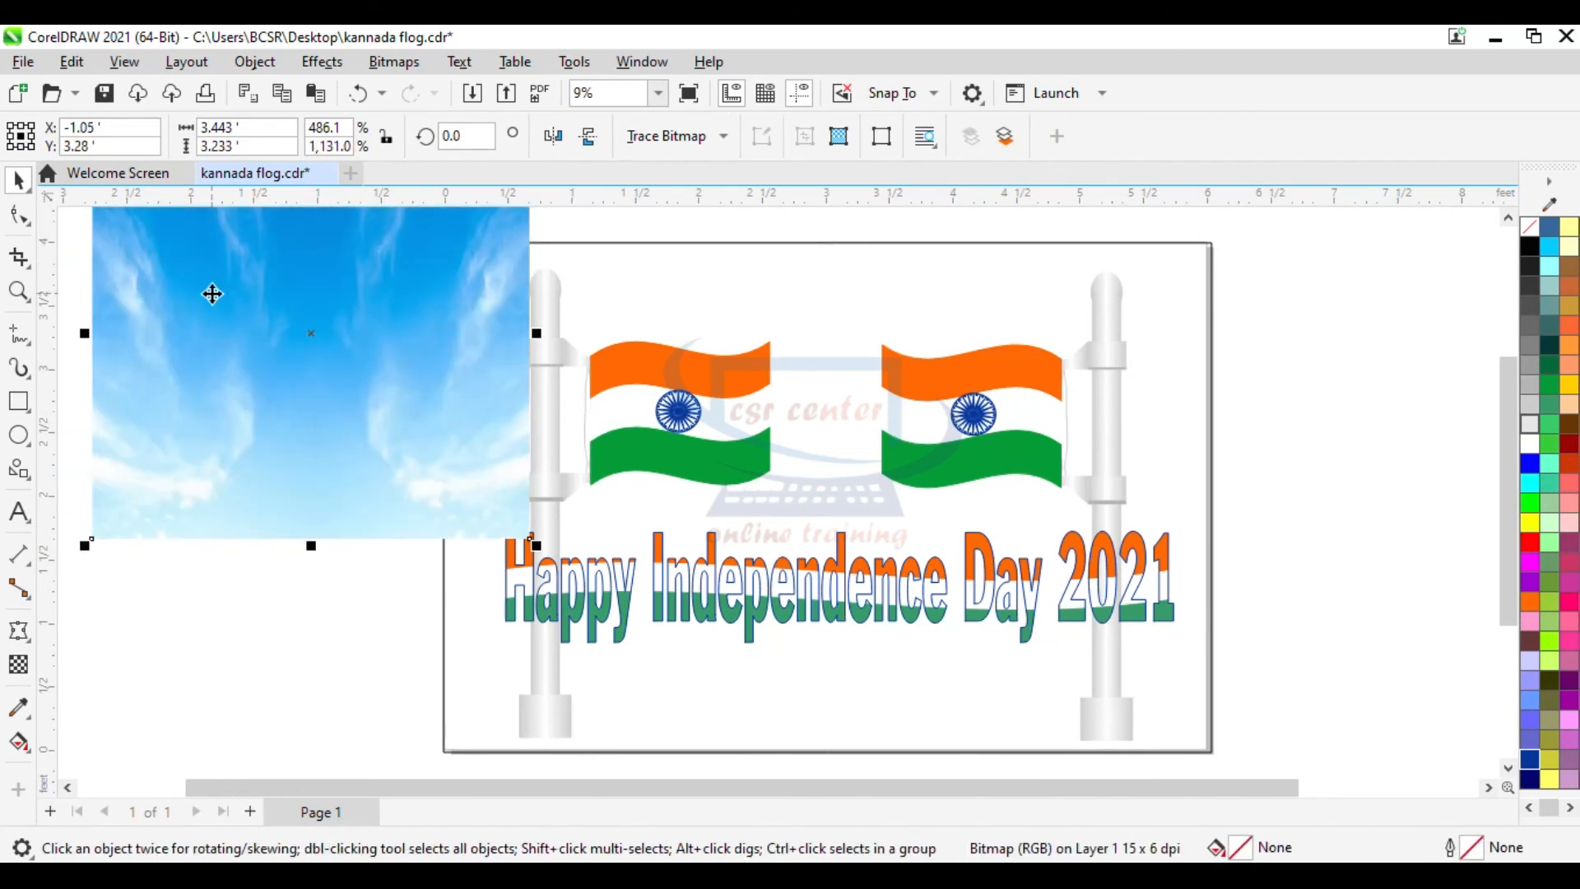
- Send the sky image to the back of the page and move it over the page's left half
right_click(390, 284)
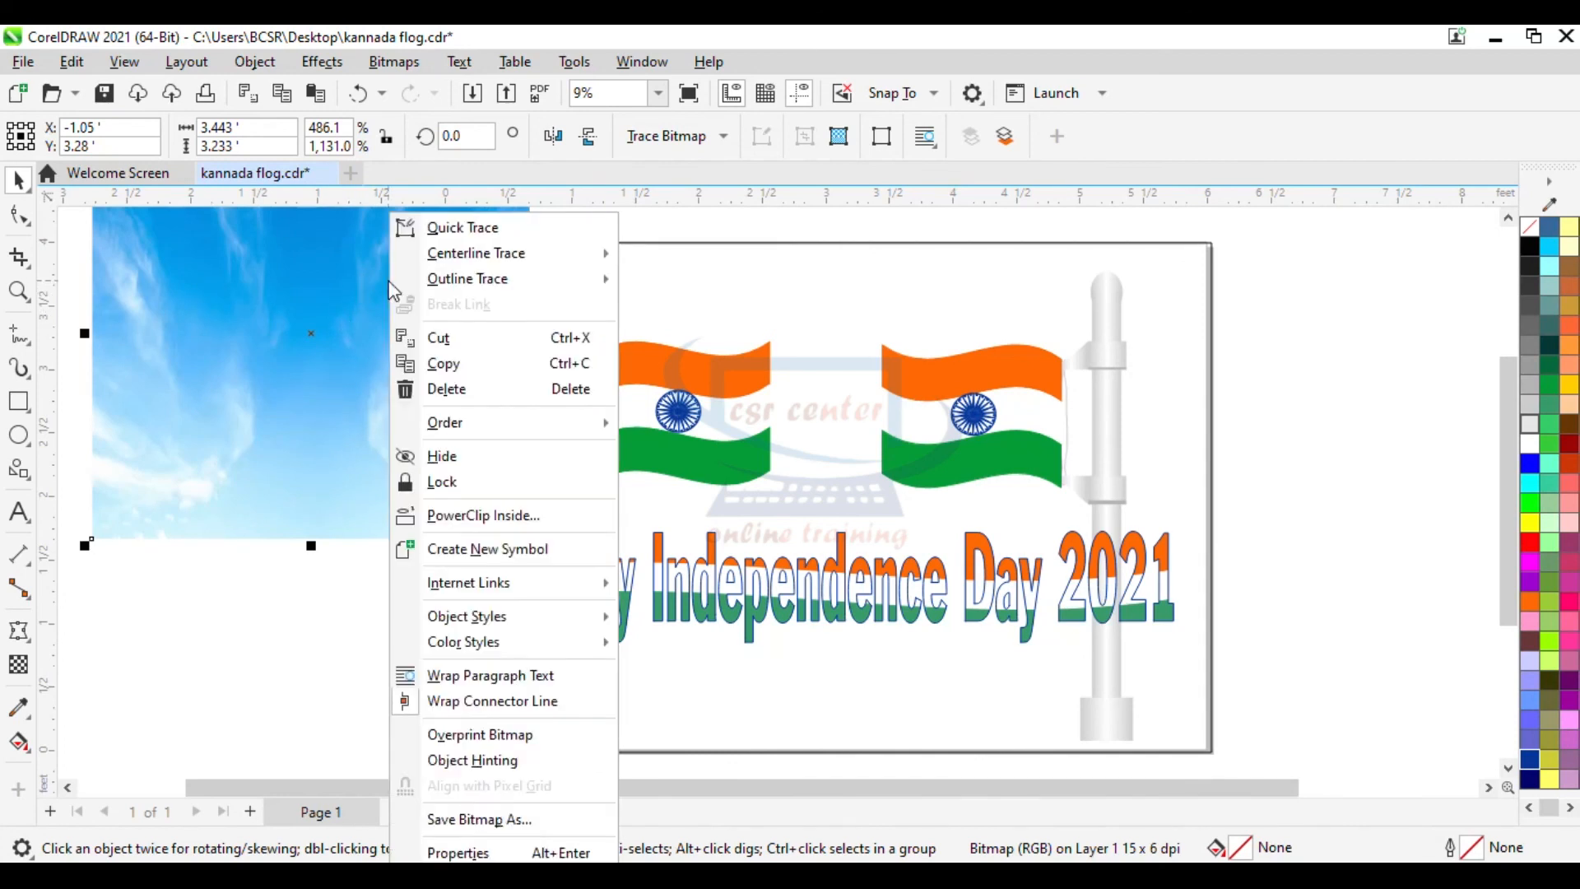
mouse_move(571, 429)
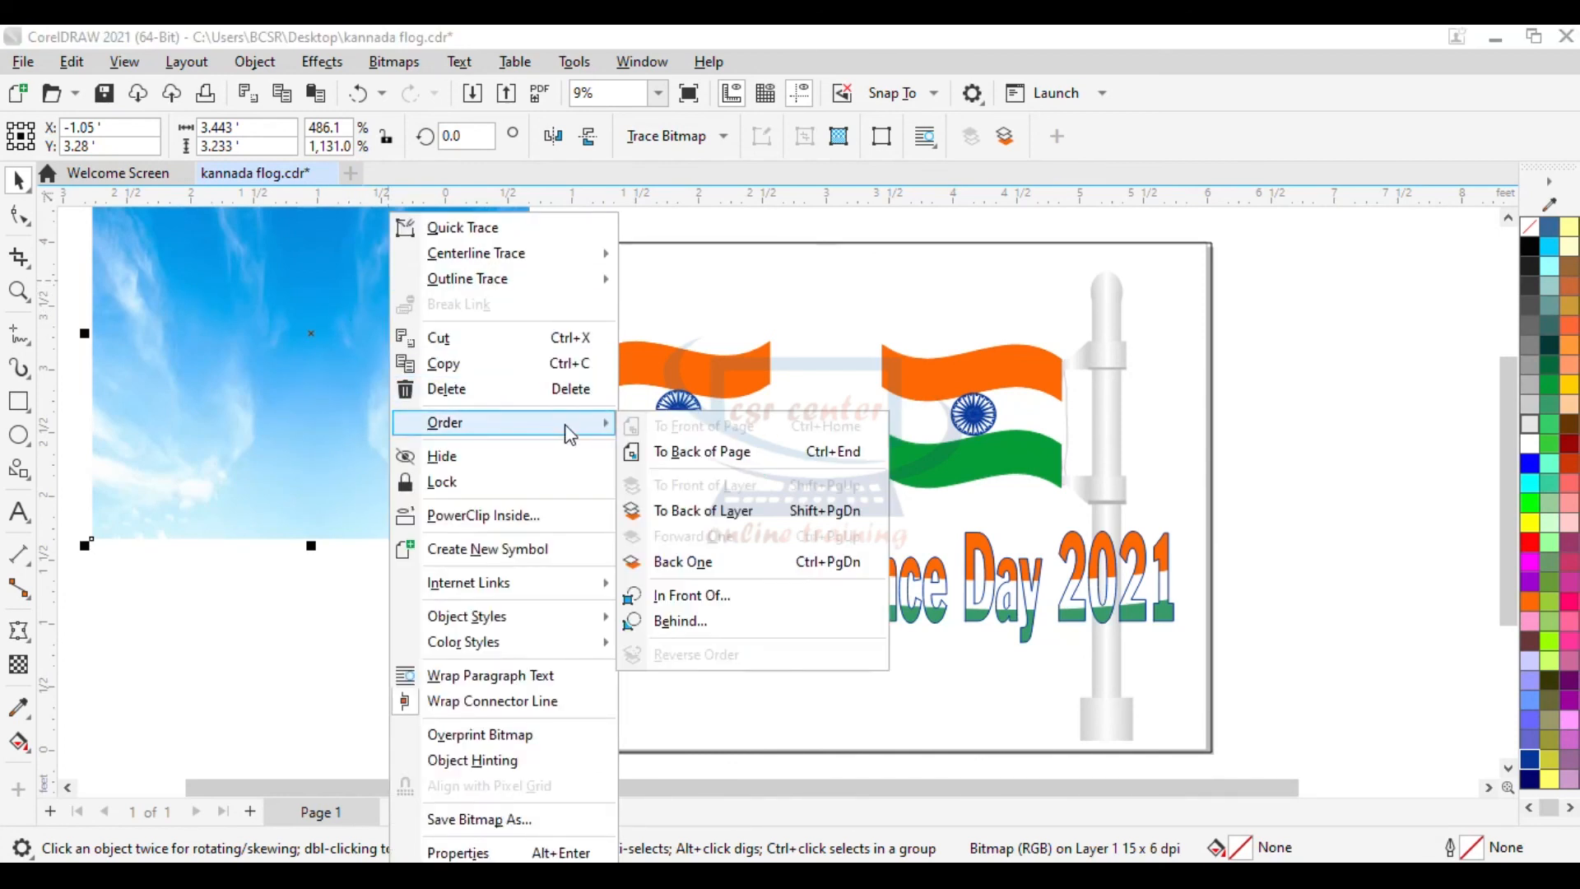
click(688, 449)
drag(262, 322, 825, 446)
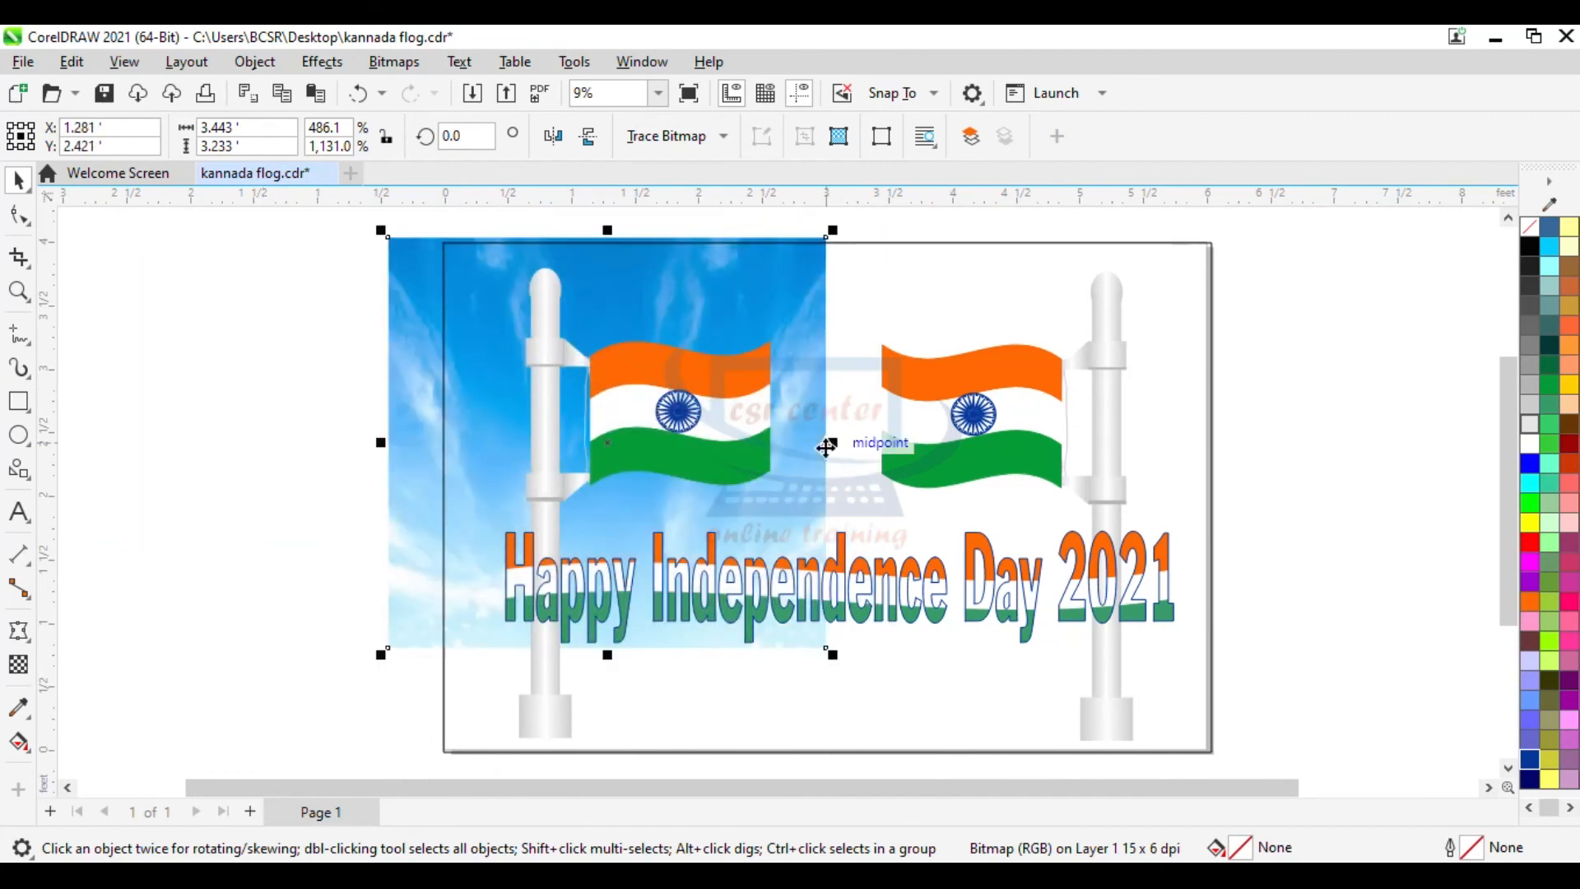
- Stretch the sky image horizontally and vertically so it covers the whole page, about 6 by 4 feet
drag(833, 442, 1225, 462)
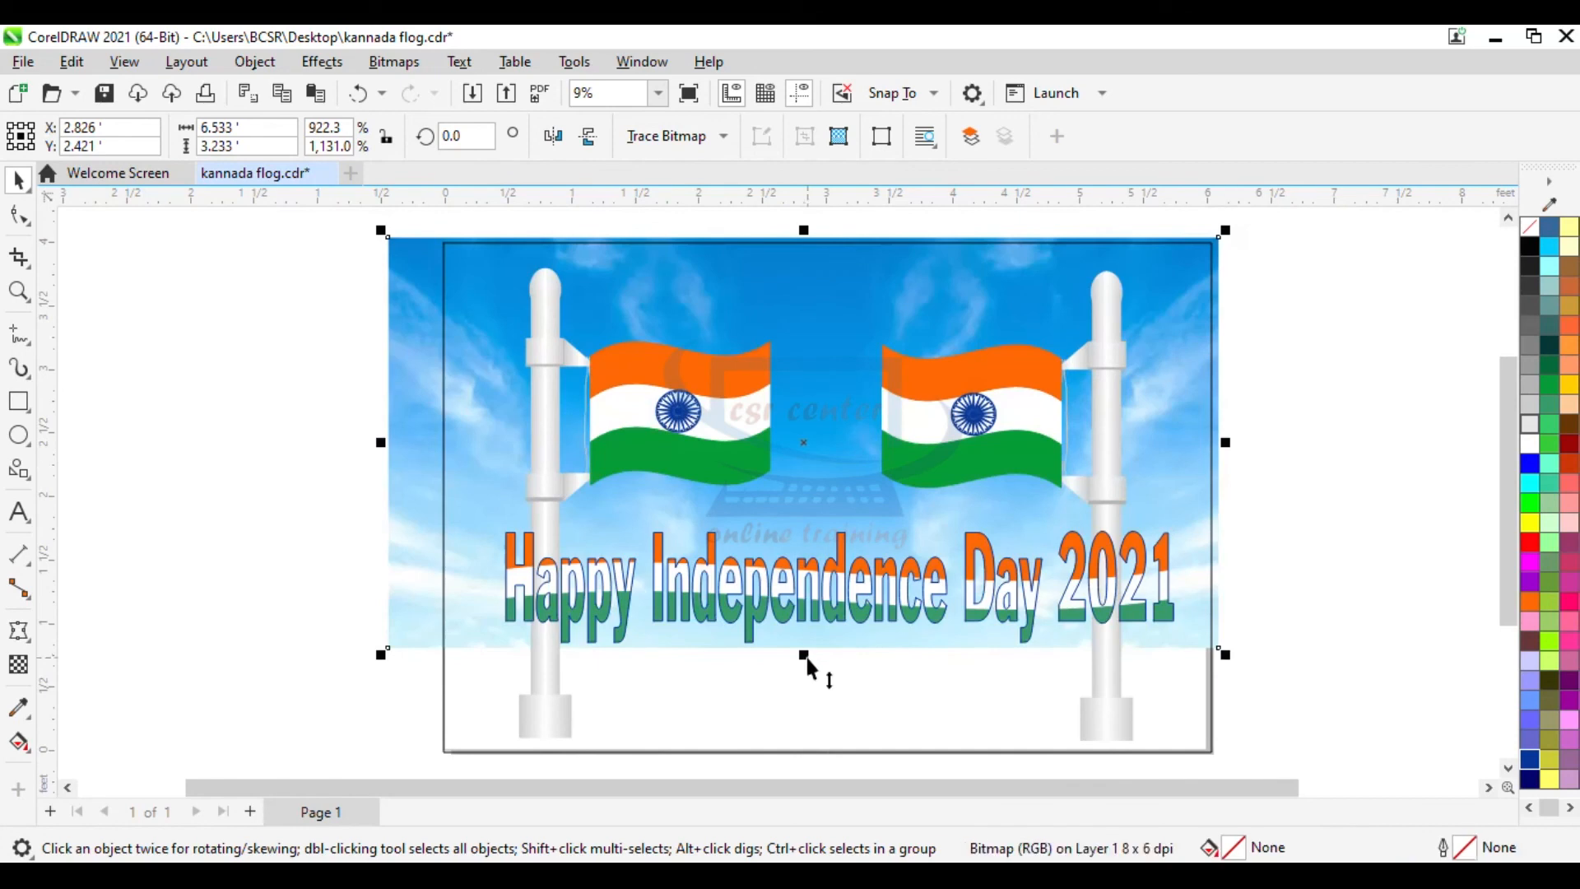
drag(807, 659, 824, 767)
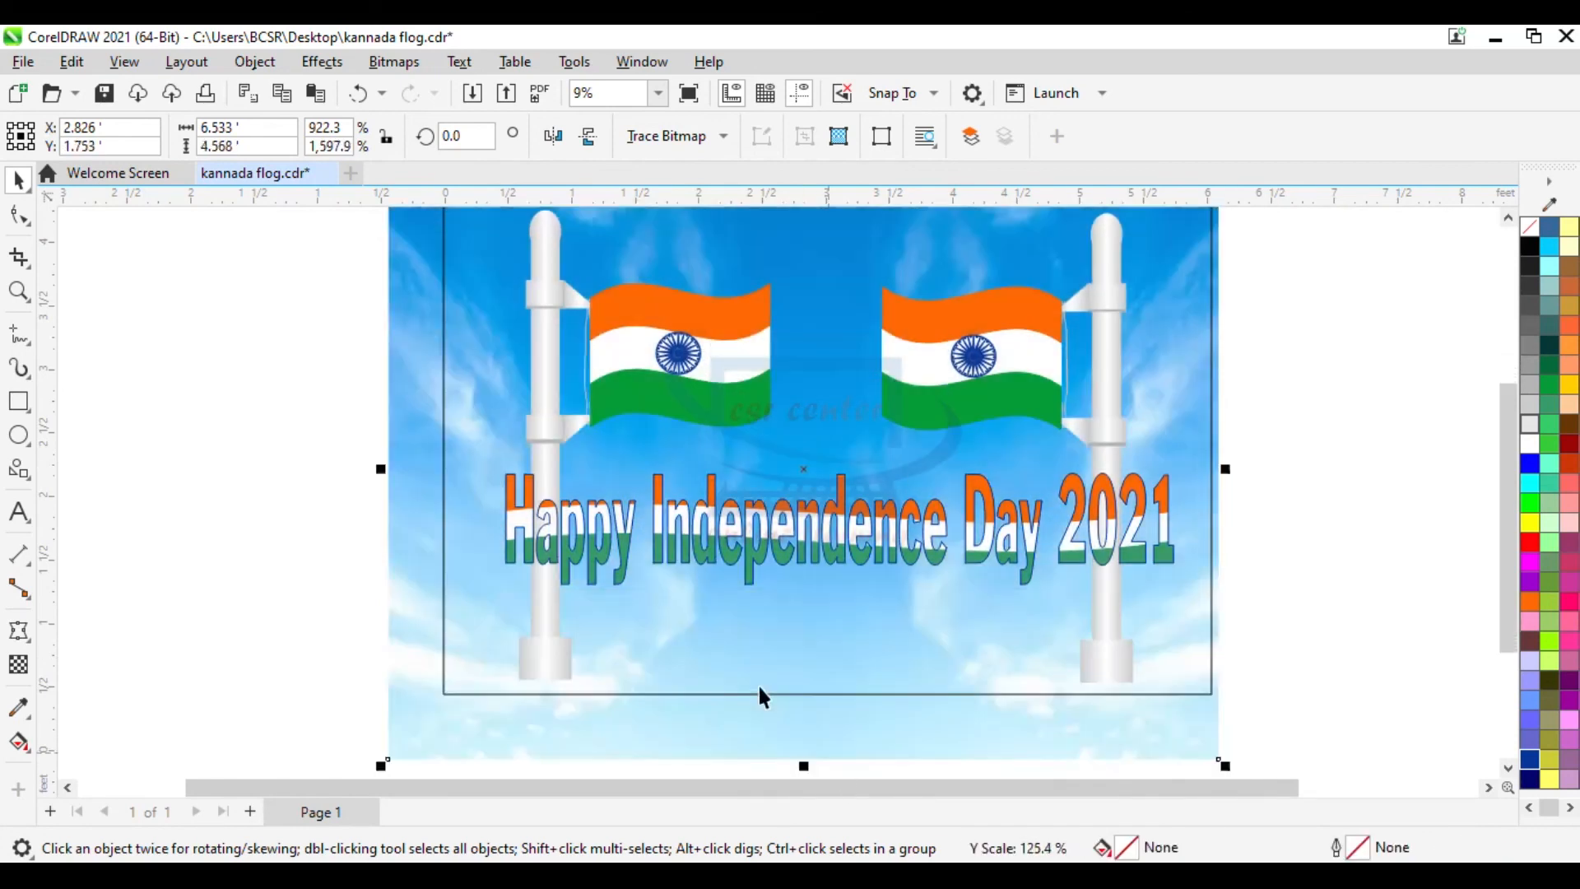
scroll(853, 608, down, 1)
scroll(683, 569, up, 1)
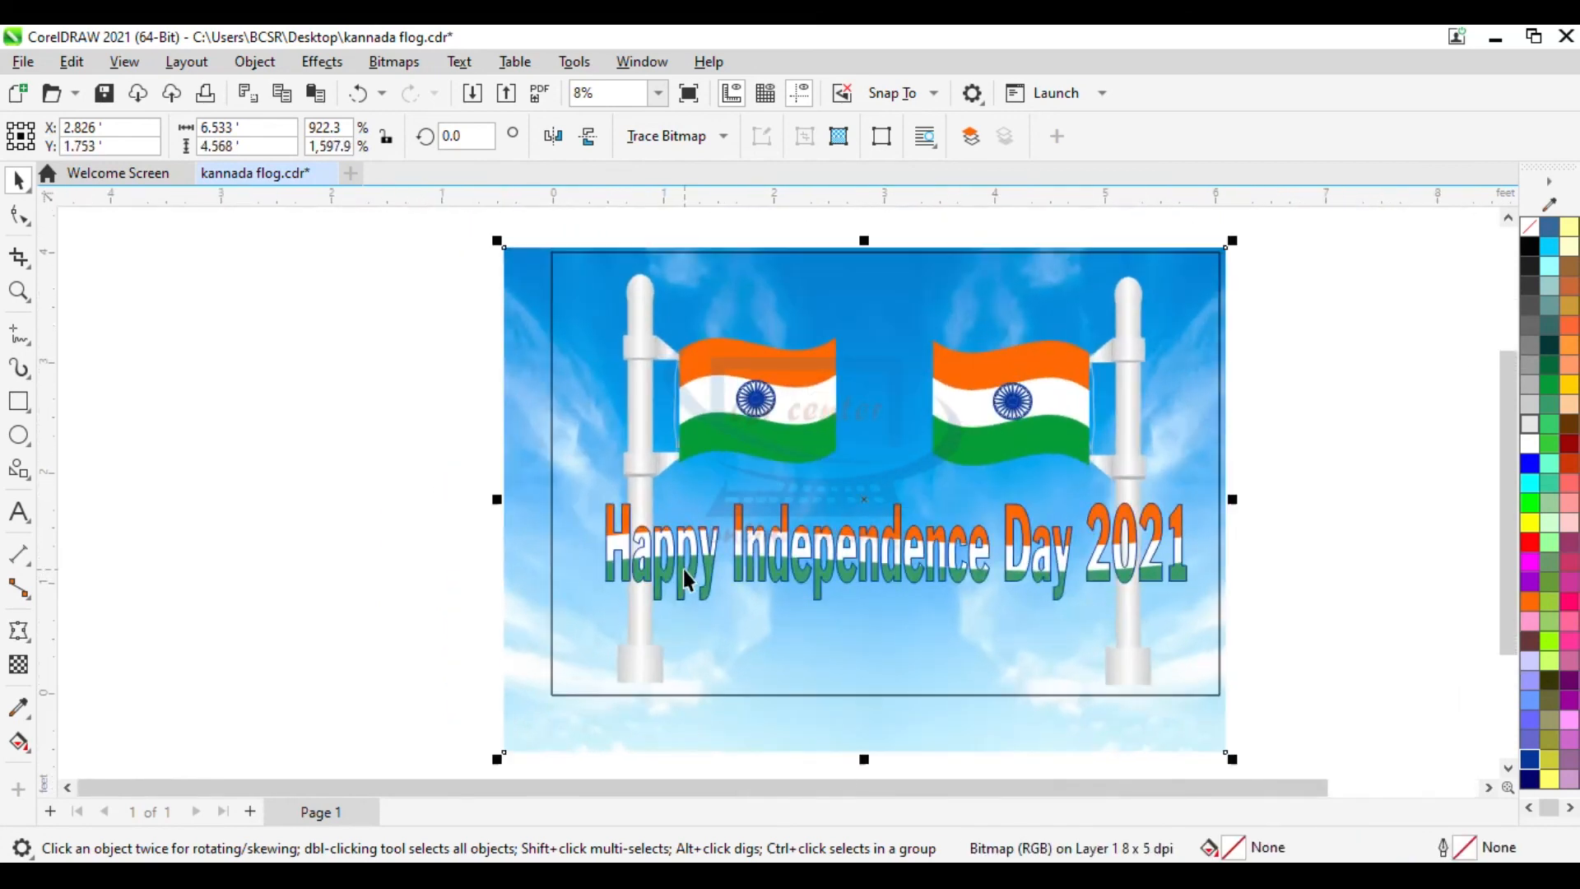
drag(494, 492, 542, 496)
key(F4)
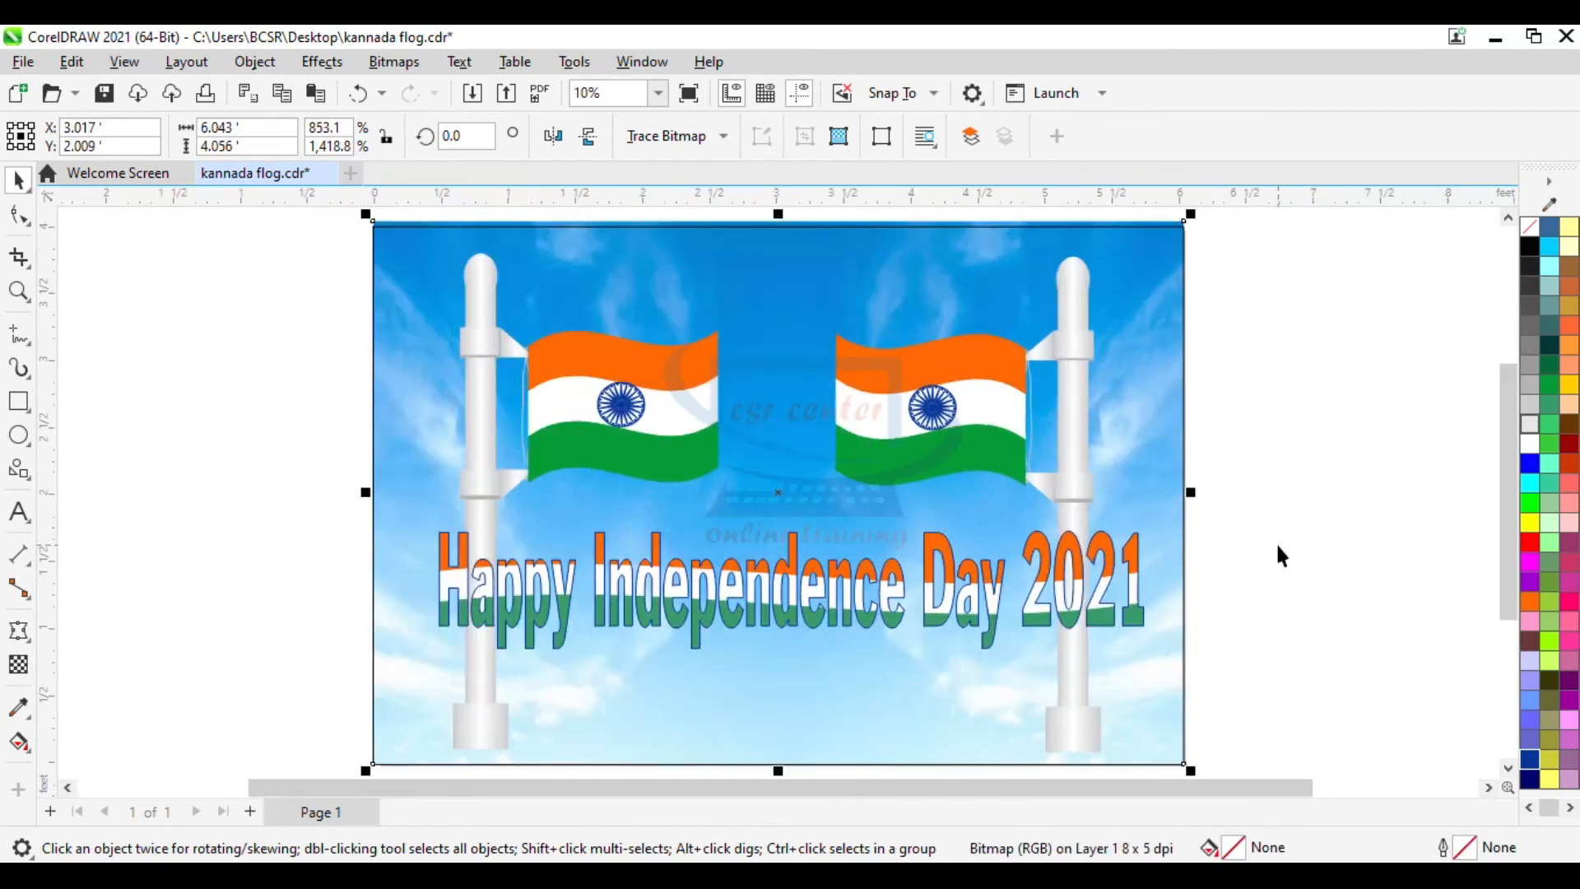
- Deselect everything and view the finished design in full-screen preview
click(1370, 554)
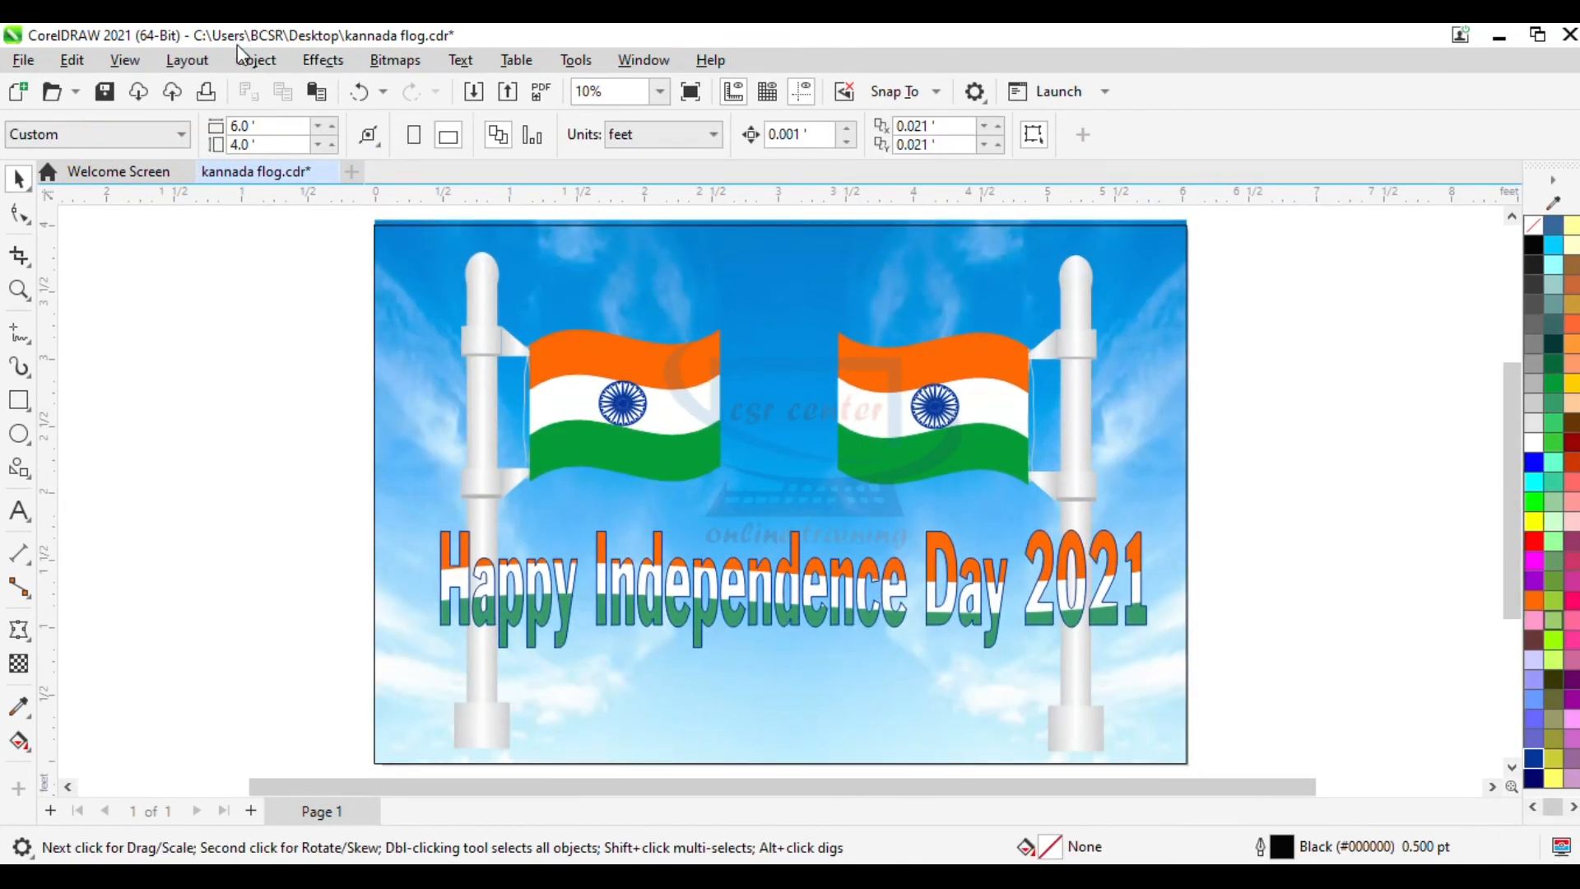
click(125, 60)
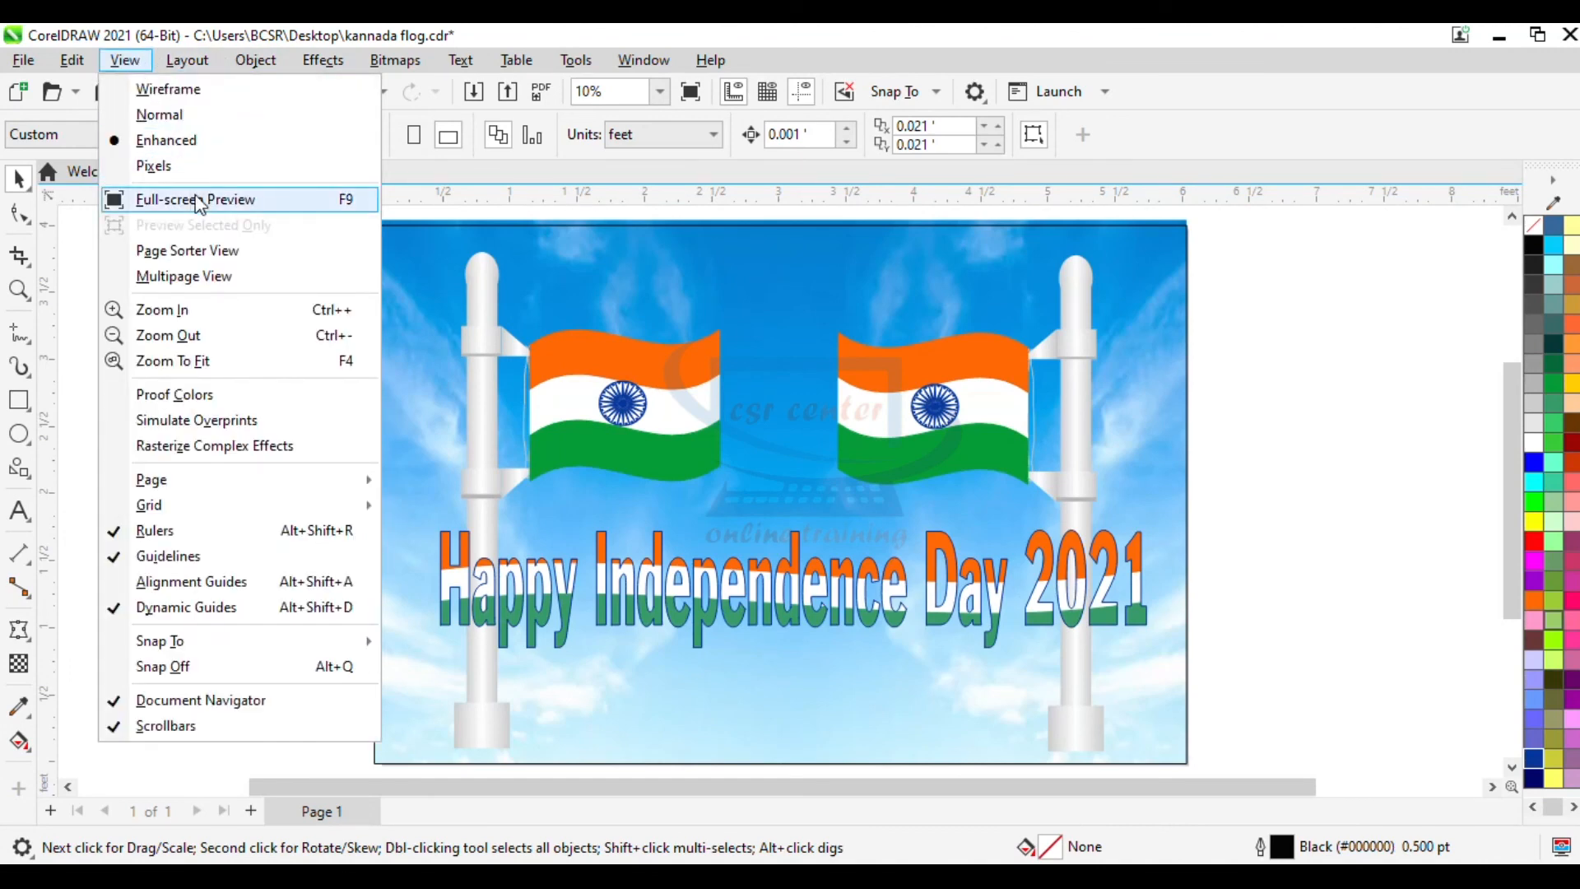
click(198, 200)
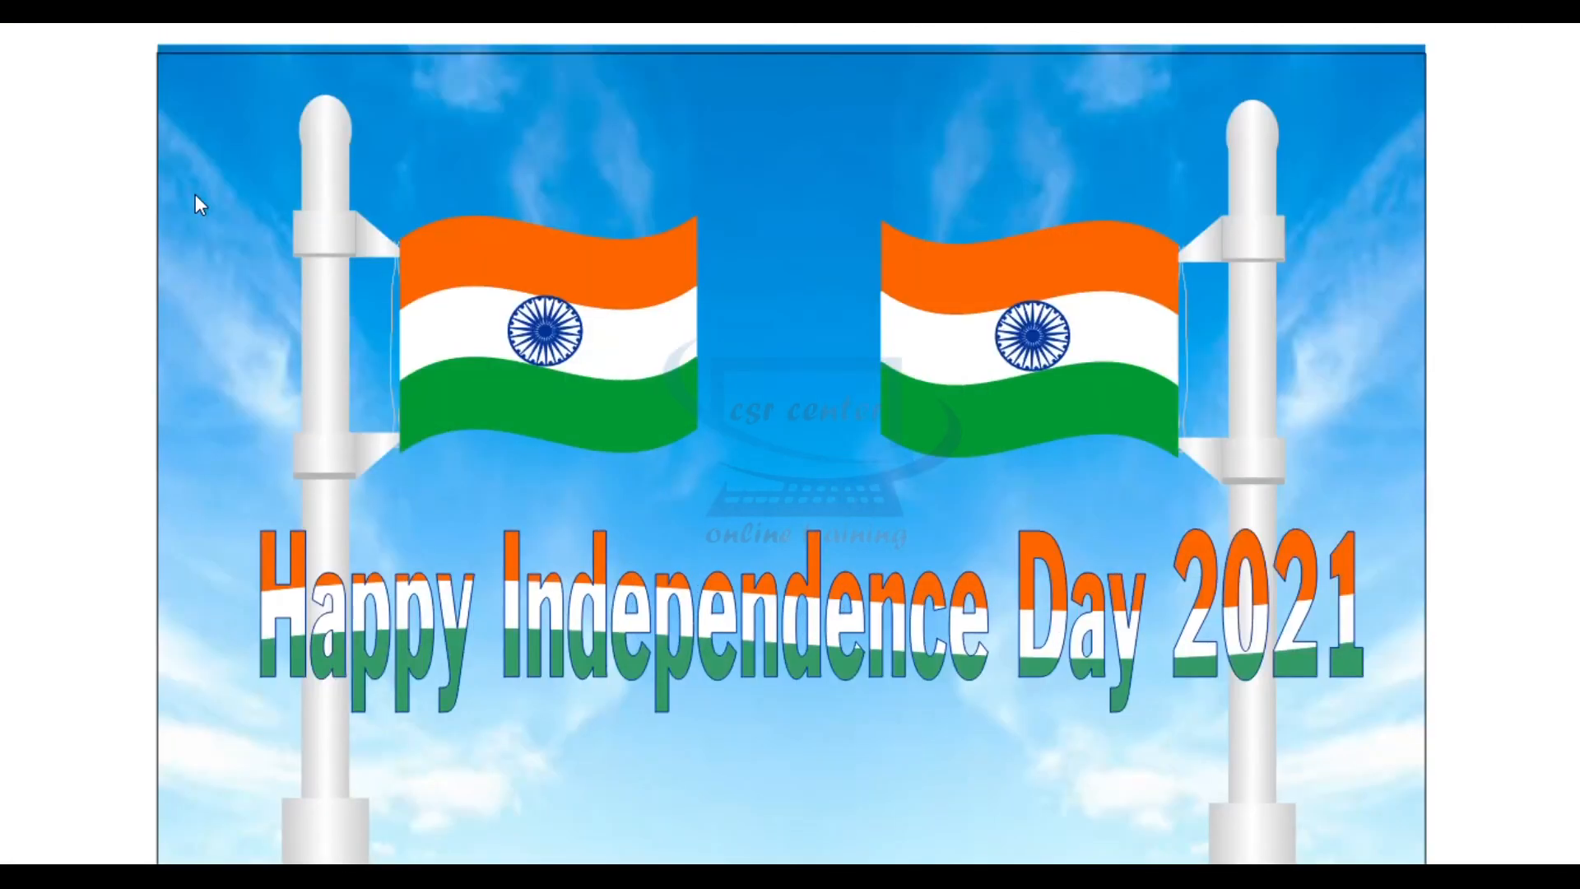